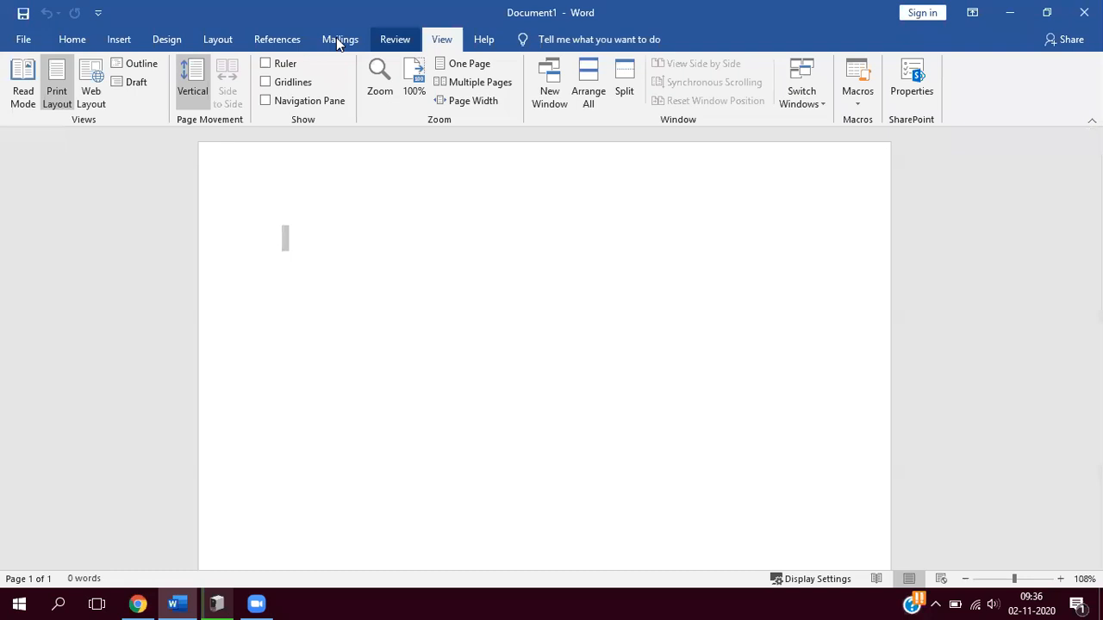
# - Draw a Smiley Face shape about 8.5 cm wide and 7.3 cm high near the middle of the blank page
pyautogui.scroll(2, 337, 40)
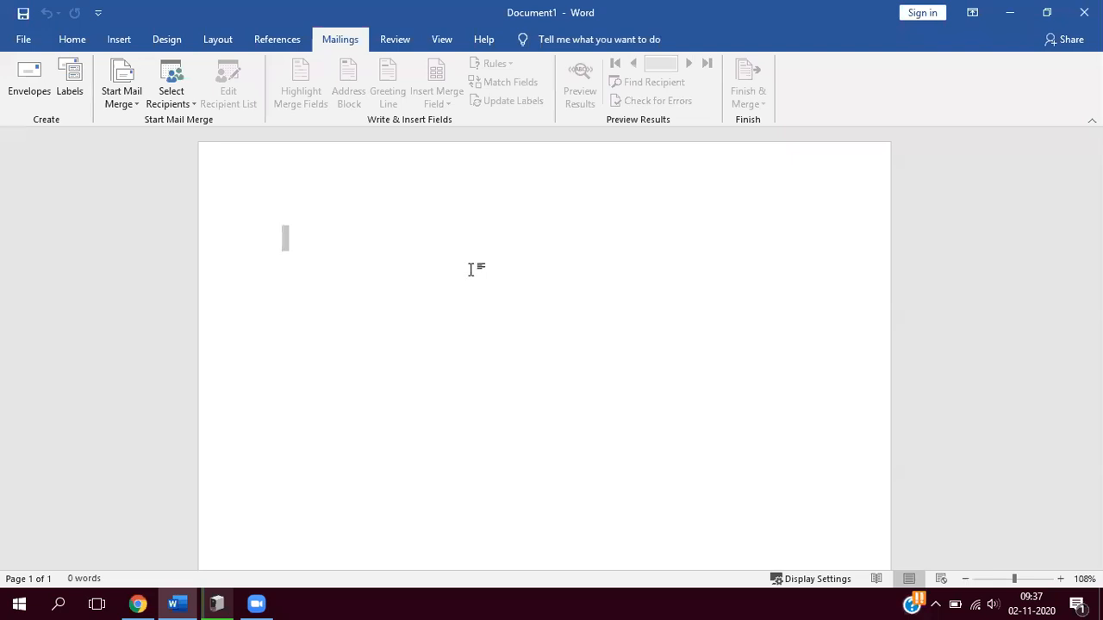
pyautogui.click(119, 40)
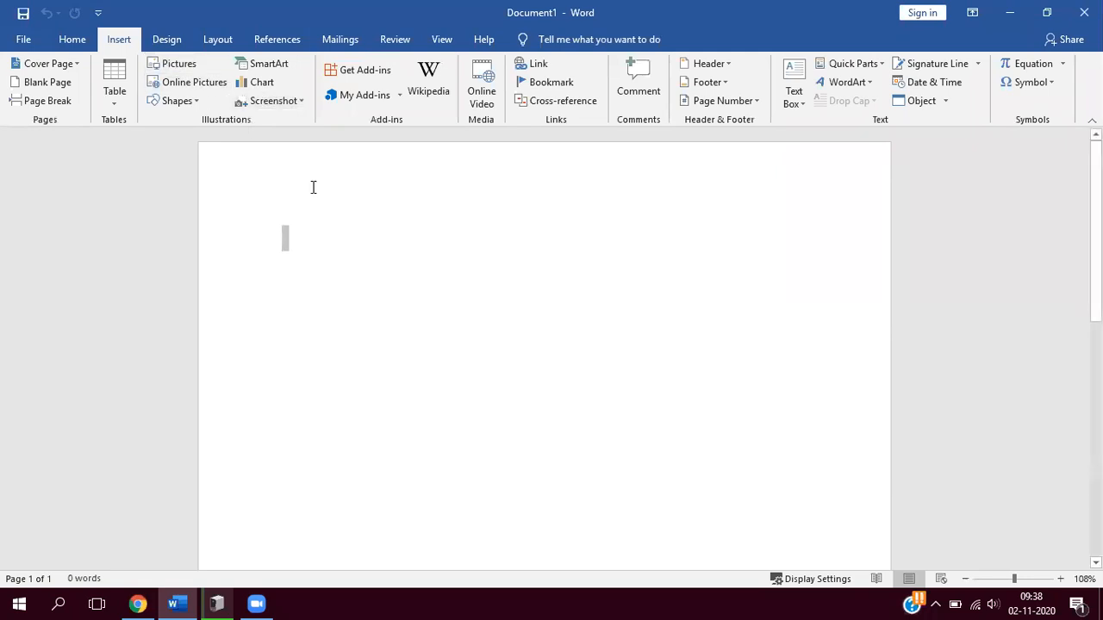
pyautogui.click(196, 102)
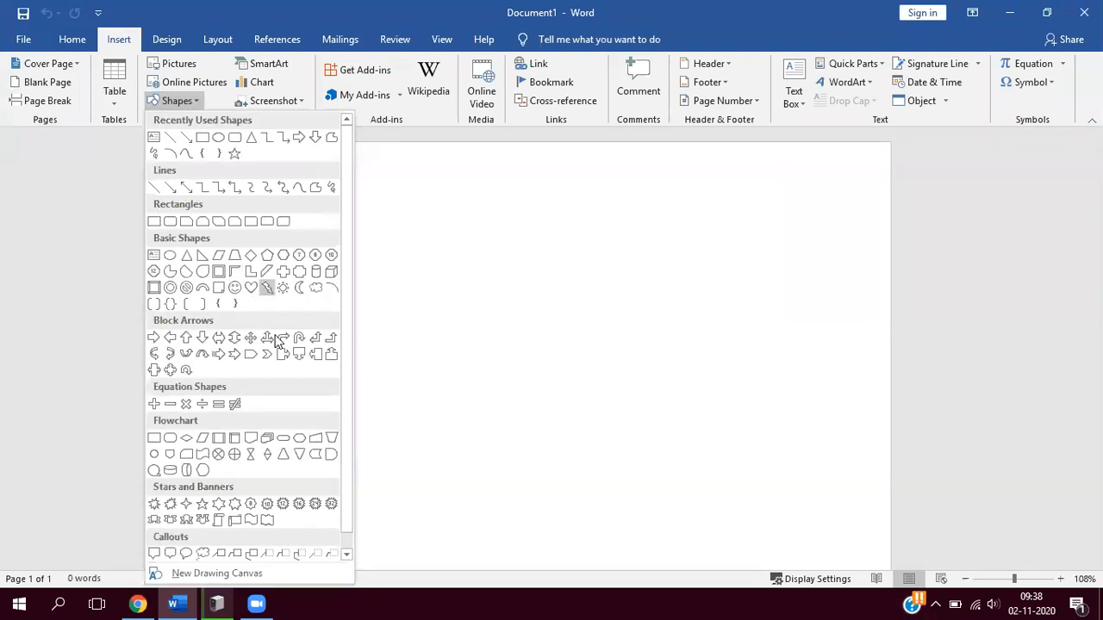
pyautogui.click(234, 290)
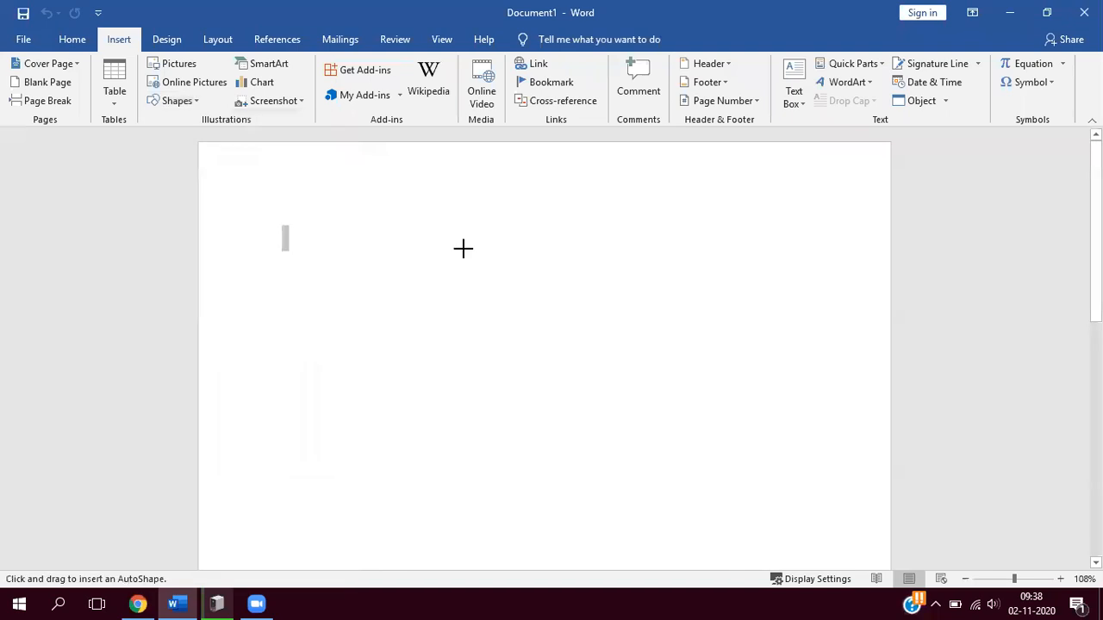
pyautogui.moveTo(464, 249)
pyautogui.mouseDown()
pyautogui.moveTo(669, 457)
pyautogui.moveTo(745, 491)
pyautogui.mouseUp()
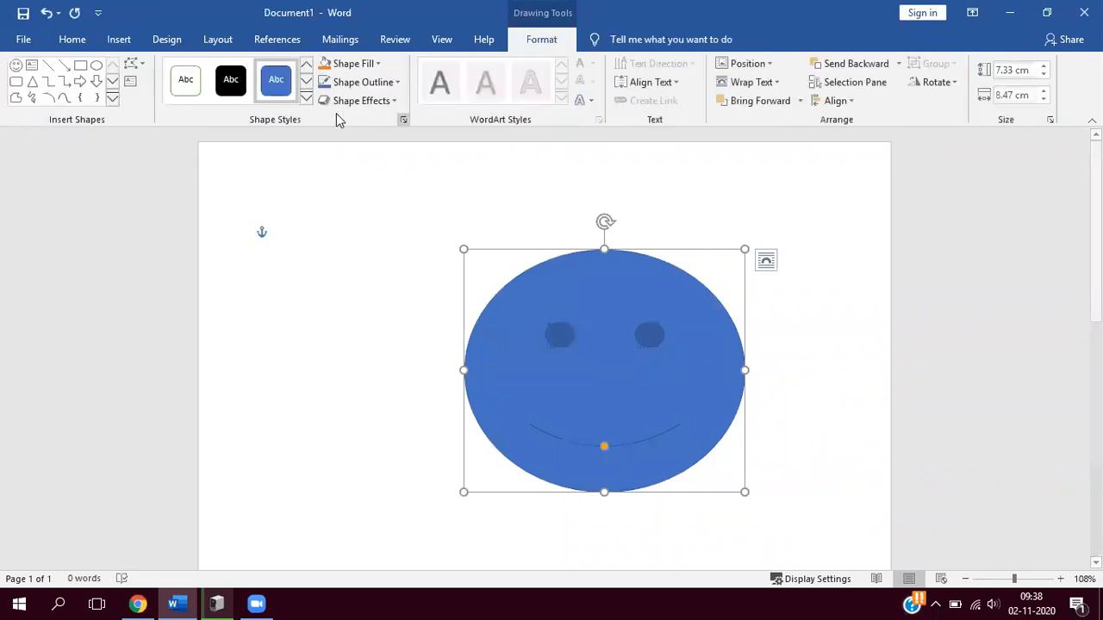
# - Try the solid green theme style on the smiley face and apply the light green gradient style instead
pyautogui.click(306, 100)
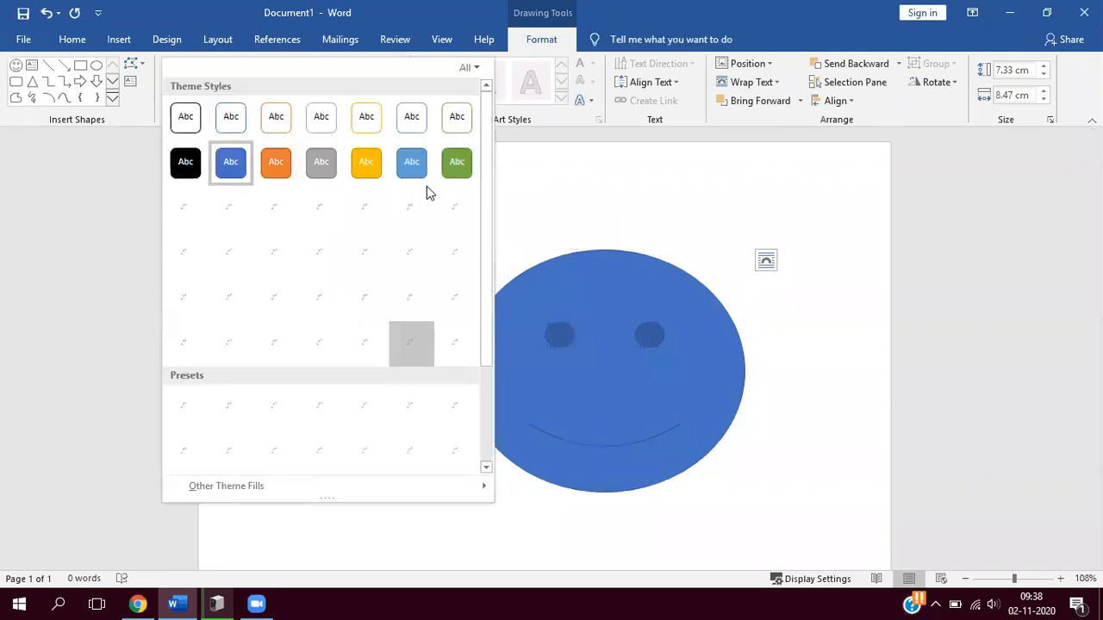
pyautogui.click(449, 173)
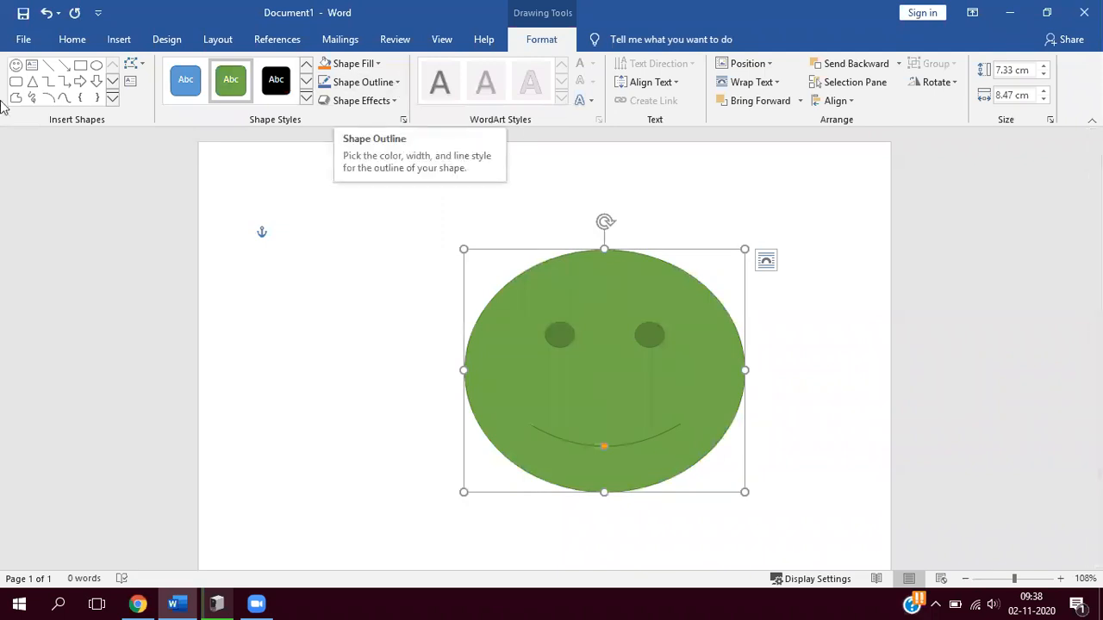
pyautogui.click(305, 98)
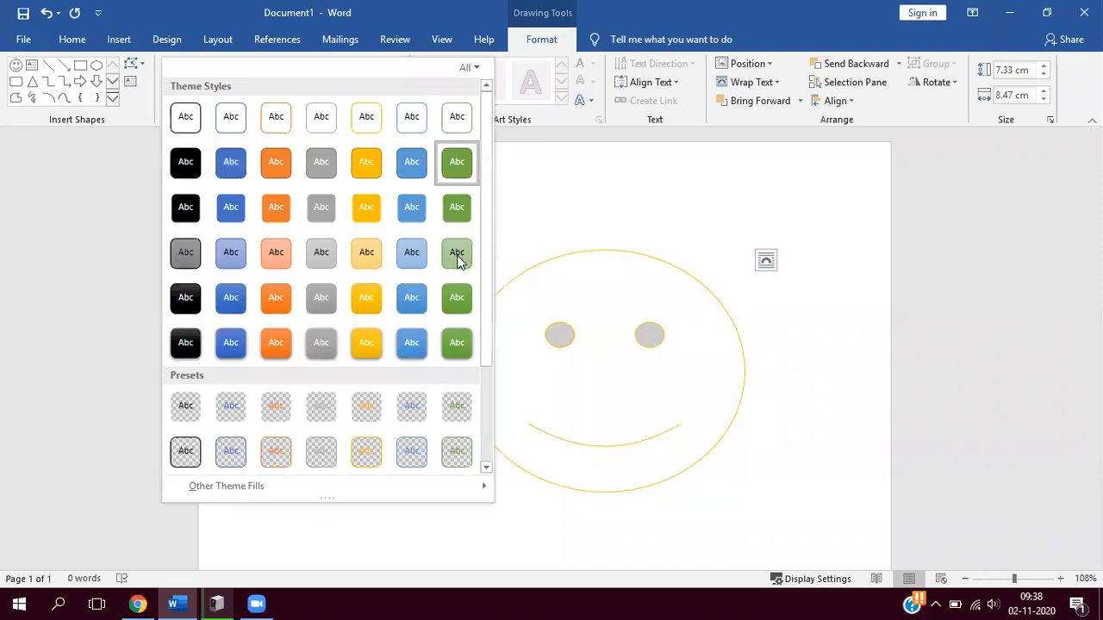
pyautogui.click(493, 128)
# - Fill the smiley face with light gold and widen it leftward to about 10.8 cm
pyautogui.click(380, 64)
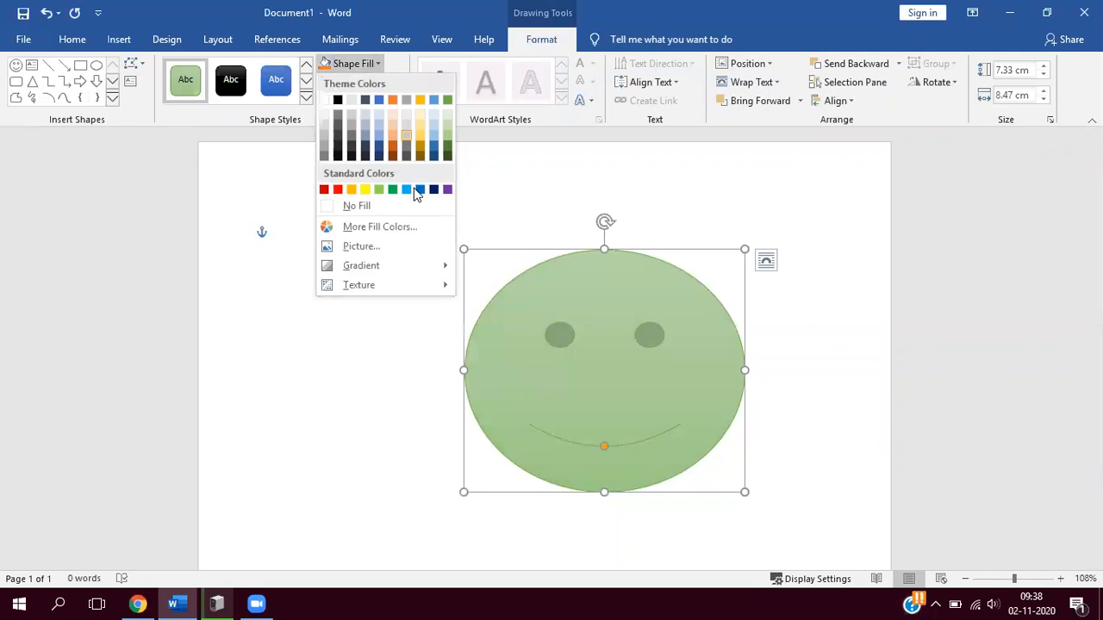
pyautogui.click(551, 299)
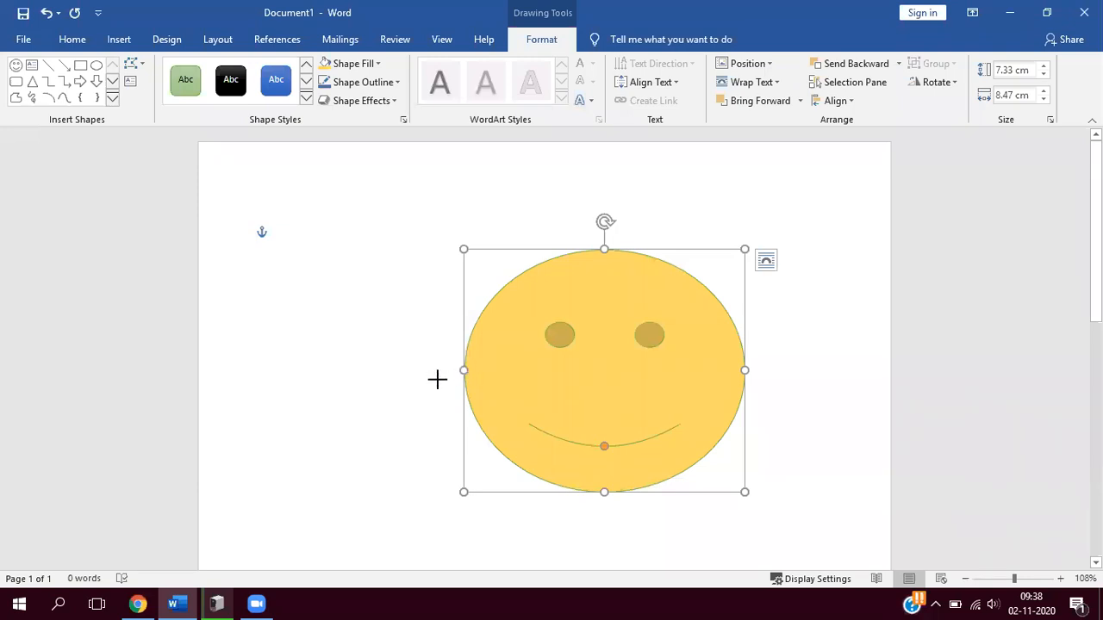
pyautogui.moveTo(464, 370); pyautogui.dragTo(387, 371)
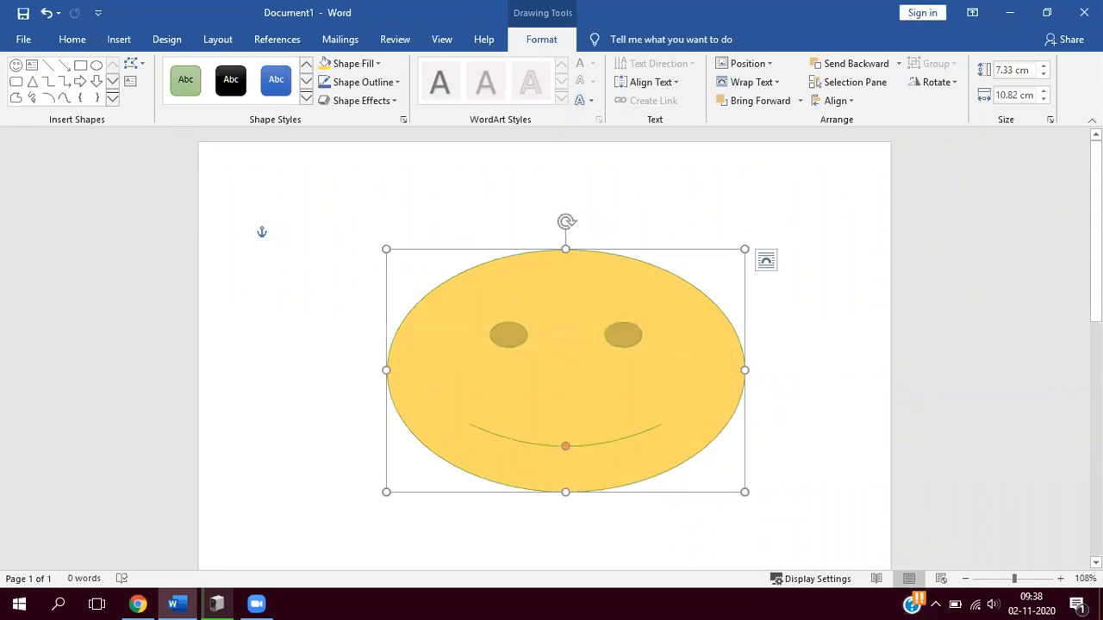
pyautogui.scroll(-2, 545, 349)
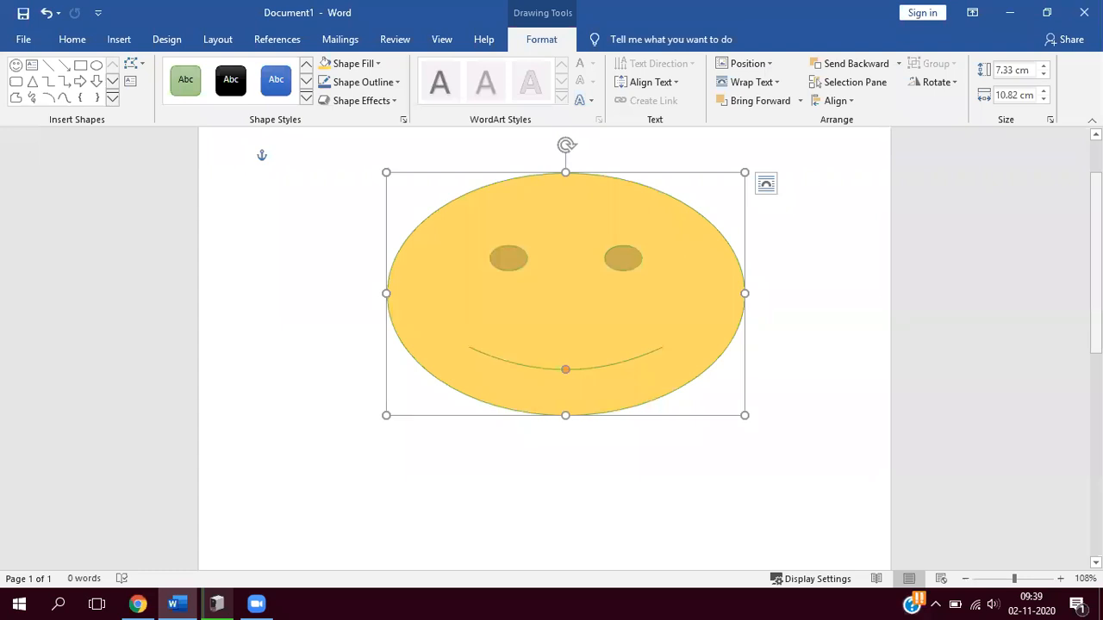
pyautogui.scroll(-1, 552, 348)
pyautogui.scroll(-1, 288, 393)
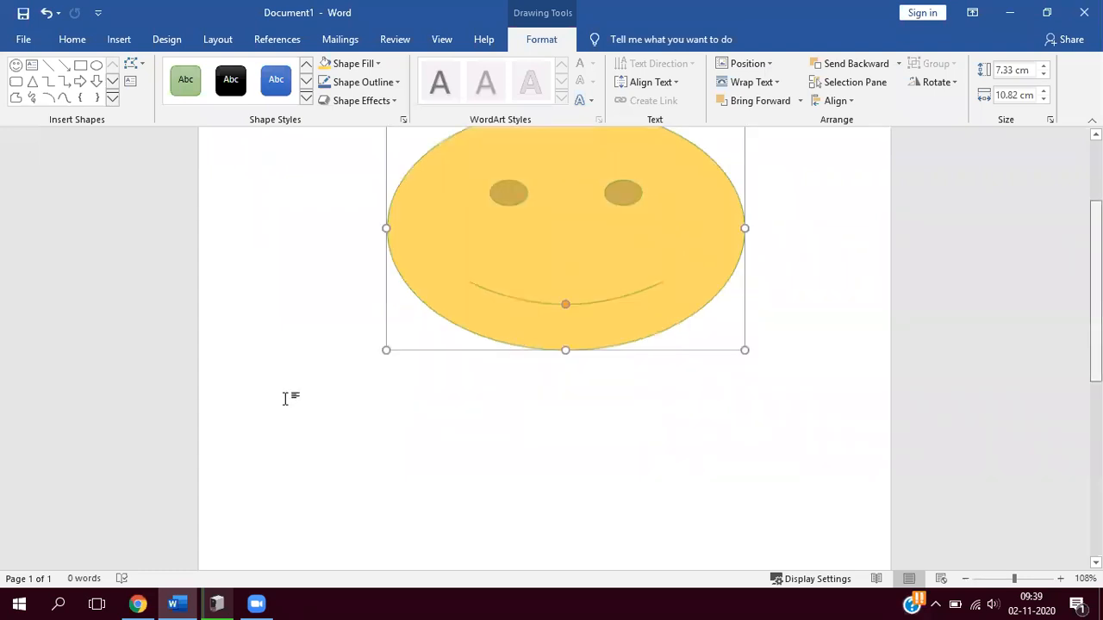
pyautogui.scroll(-1, 310, 431)
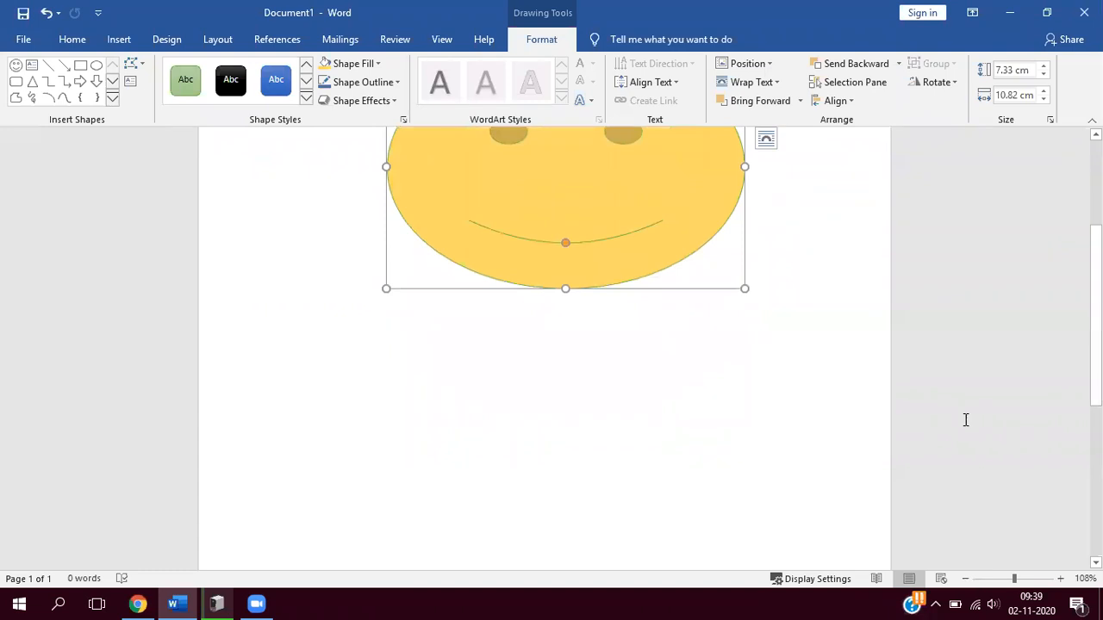
pyautogui.scroll(-5, 994, 414)
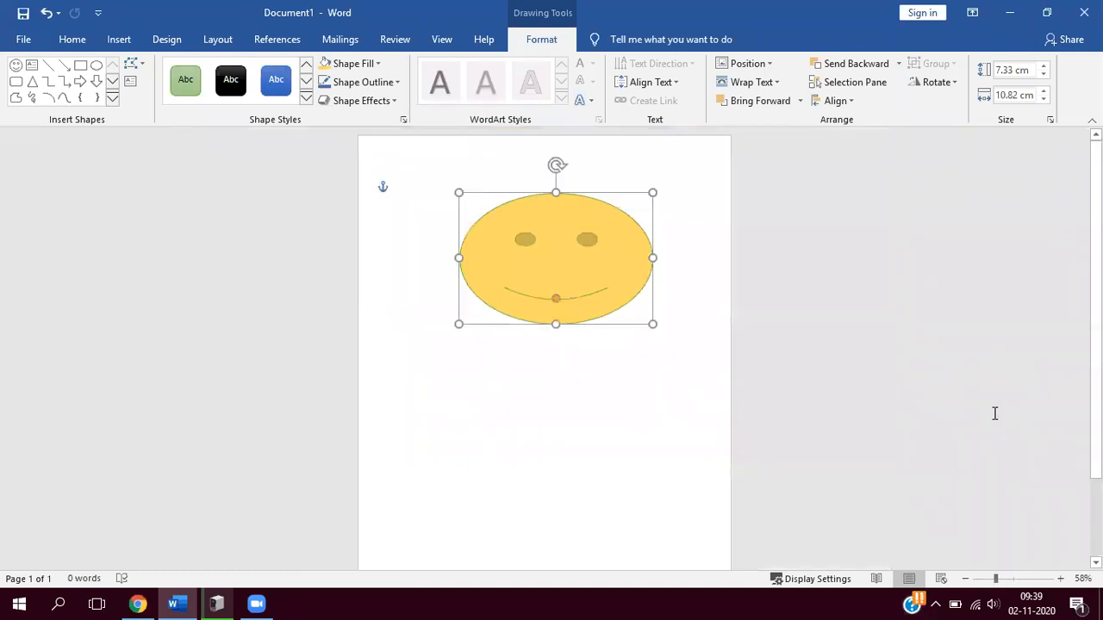
pyautogui.scroll(3, 995, 414)
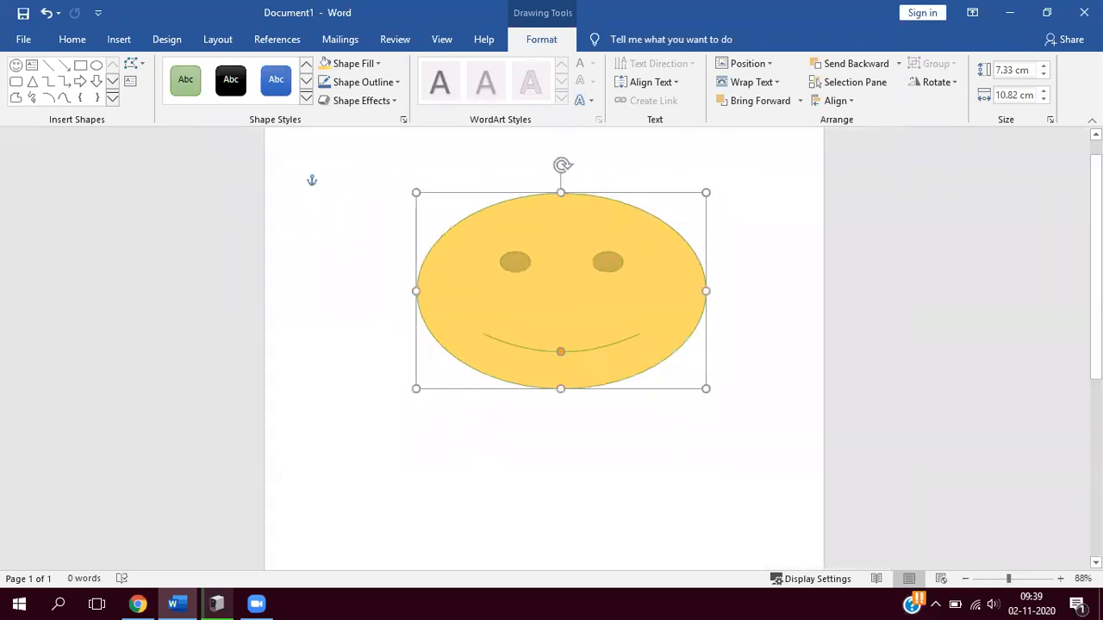
pyautogui.scroll(-1, 705, 267)
pyautogui.scroll(-2, 597, 362)
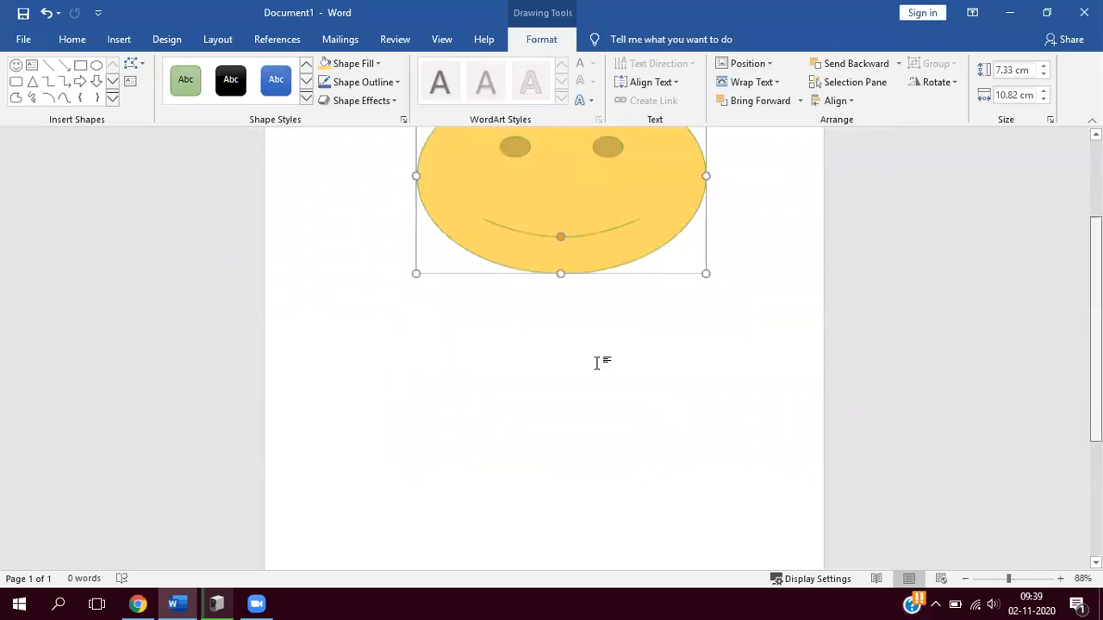
pyautogui.scroll(-1, 332, 388)
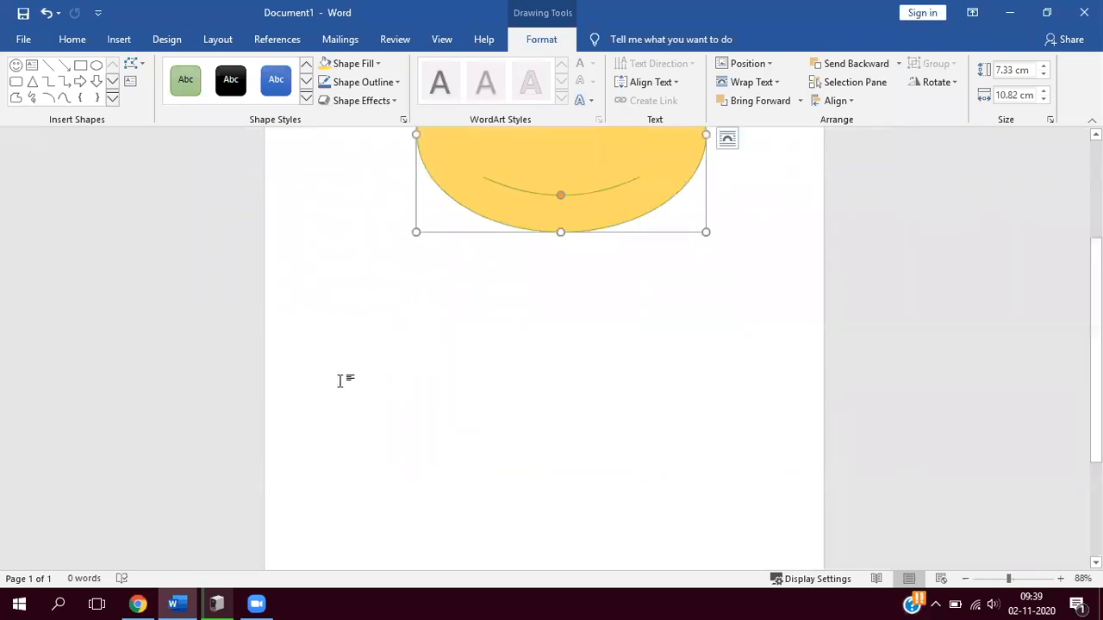
pyautogui.scroll(3, 340, 380)
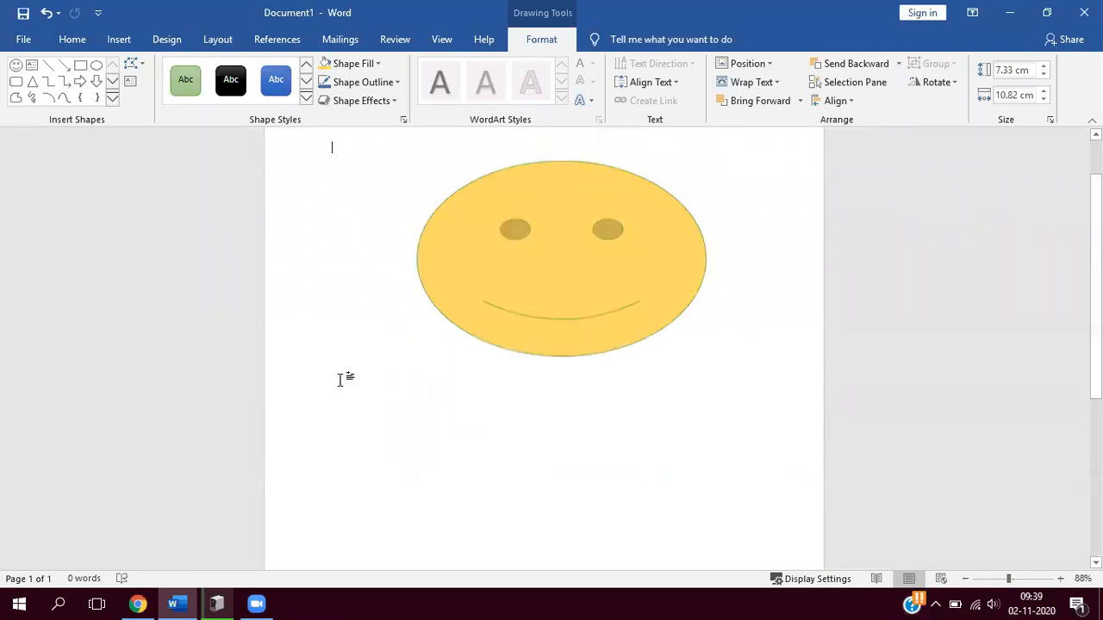
# - Cut the smiley face from the page and add blank lines down to the lower half
pyautogui.click(696, 236)
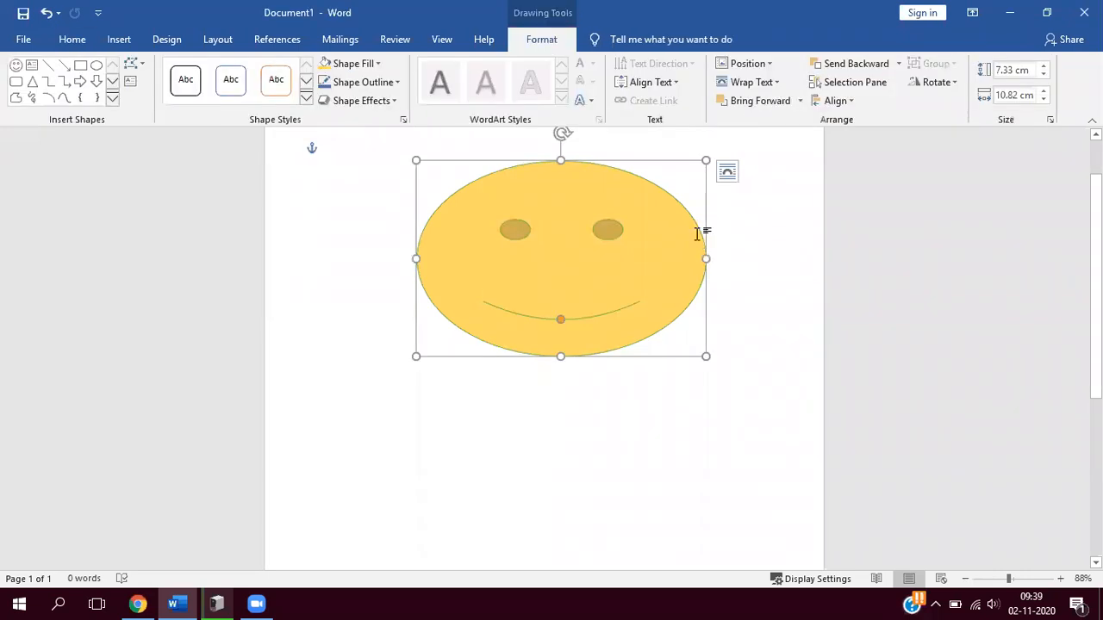
pyautogui.press('Delete')
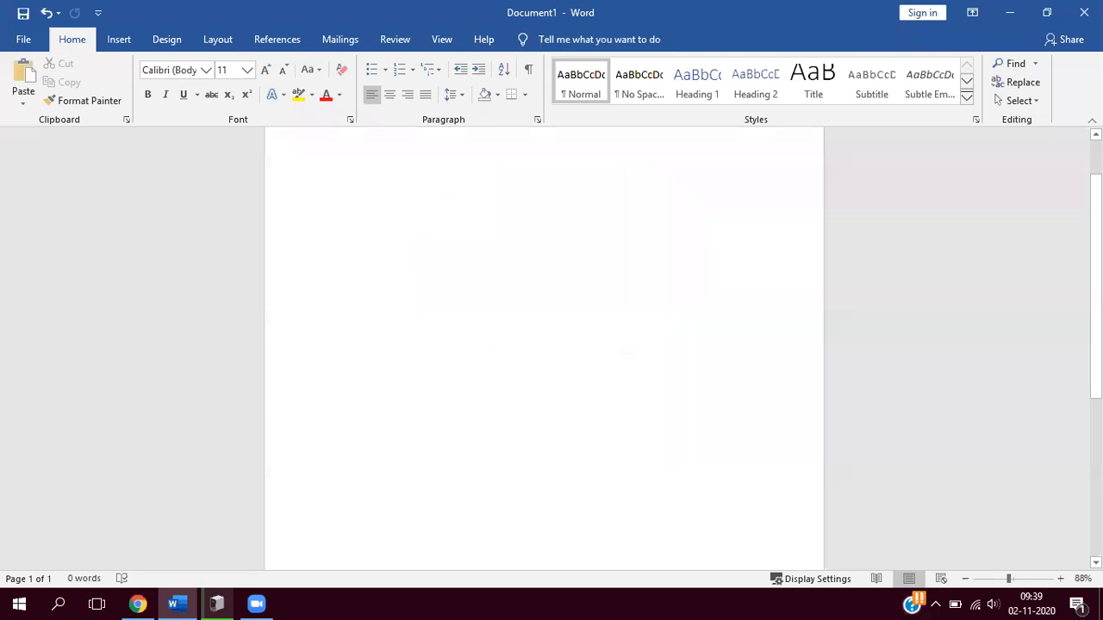
pyautogui.press('Return')
pyautogui.press('Return')
pyautogui.press('Return')
pyautogui.press('Return')
pyautogui.press('Return')
pyautogui.press('Return')
pyautogui.press('Return')
pyautogui.press('Return')
pyautogui.press('Return')
pyautogui.press('Return')
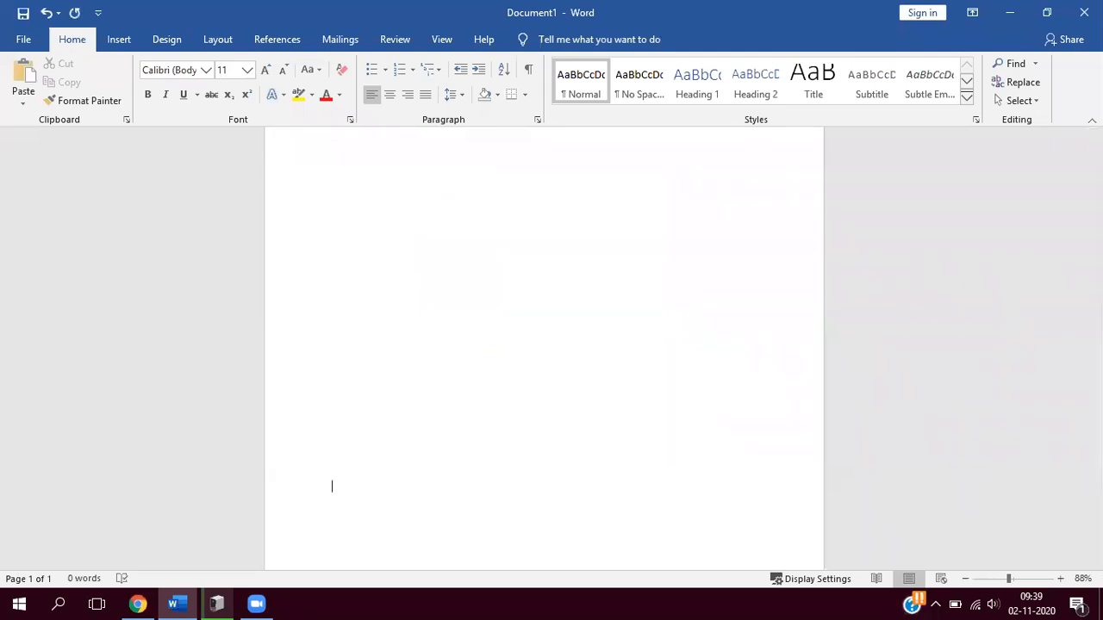
pyautogui.press('Return')
pyautogui.press('Return')
pyautogui.press('Return')
pyautogui.press('Return')
pyautogui.scroll(-3, 543, 345)
pyautogui.scroll(-1, 544, 345)
pyautogui.press('Return')
pyautogui.press('Return')
pyautogui.press('Return')
pyautogui.press('Return')
# - Enter the label "Name:" and enlarge its text to 14 pt
pyautogui.write('name')
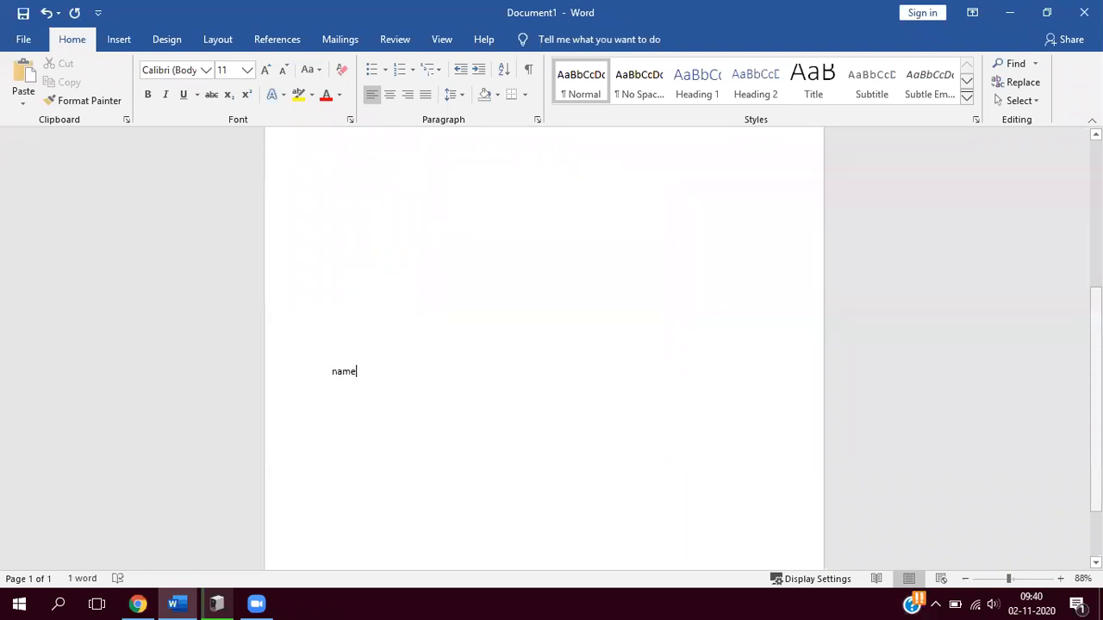
pyautogui.write(':')
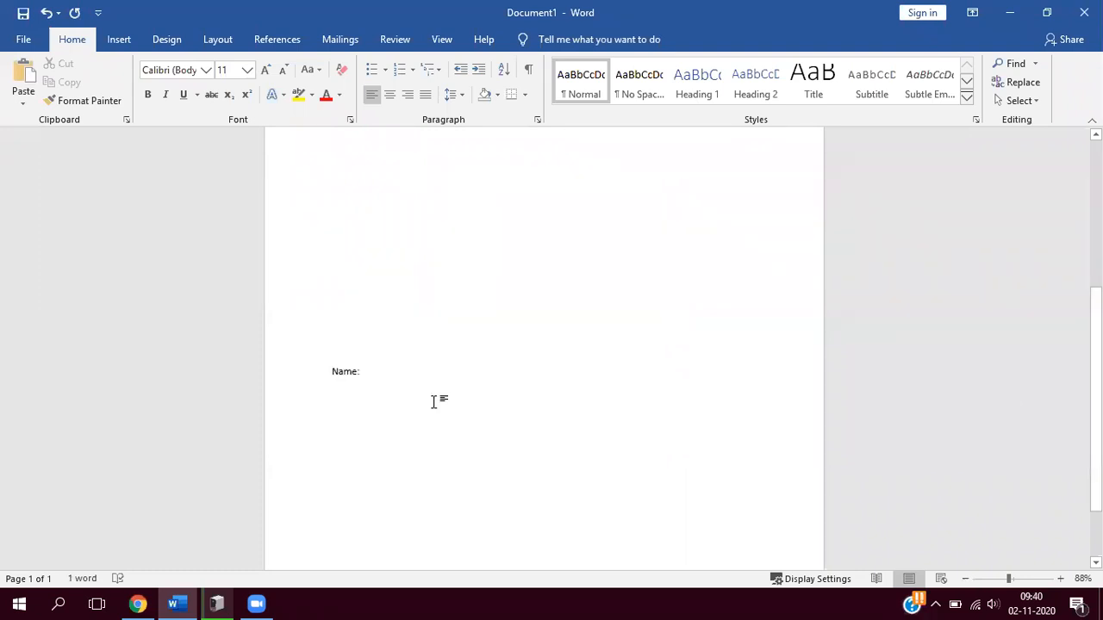
pyautogui.click(335, 379)
pyautogui.hotkey('ctrl', 'shift', '.')
pyautogui.hotkey('ctrl', 'shift', '.')
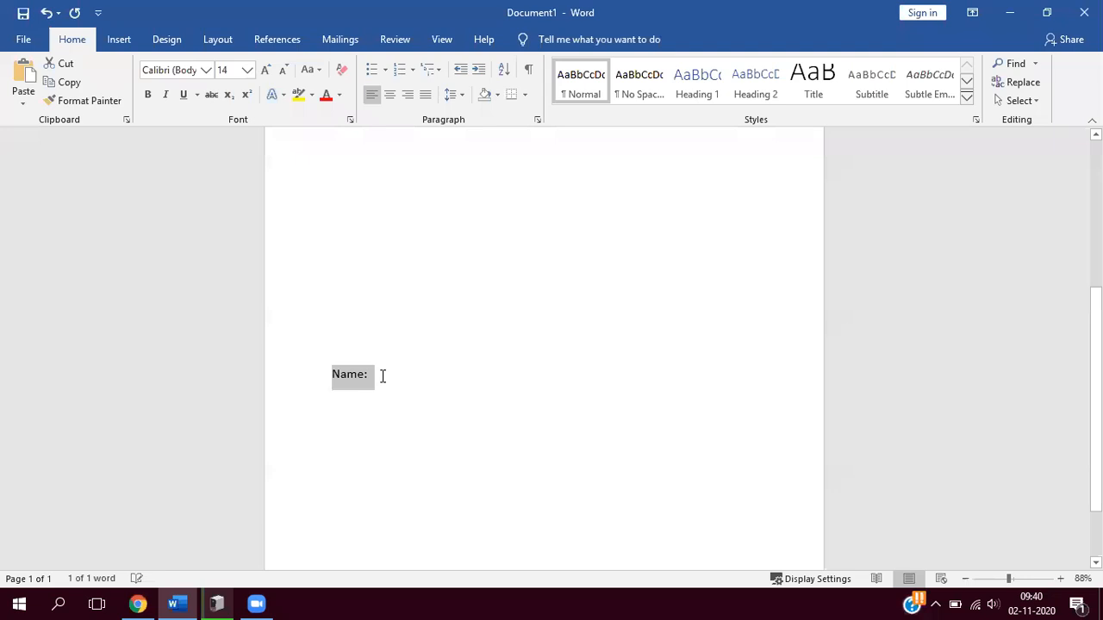
pyautogui.click(383, 375)
# - Add the labels "Mble no:" and "City:" on separate lines below "Name:"
pyautogui.press('Return')
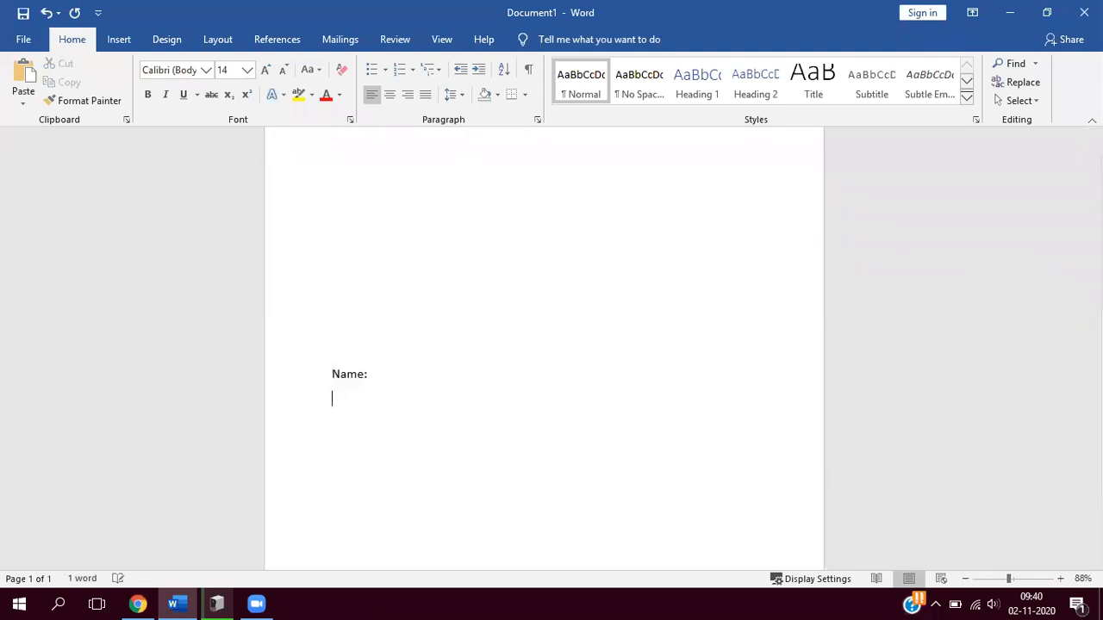
pyautogui.write('mble no:\\')
pyautogui.press('BackSpace')
pyautogui.press('Return')
pyautogui.write('city:')
# - Add the label "District:" below "City:" and start a new line after it
pyautogui.press('Return')
pyautogui.write('district')
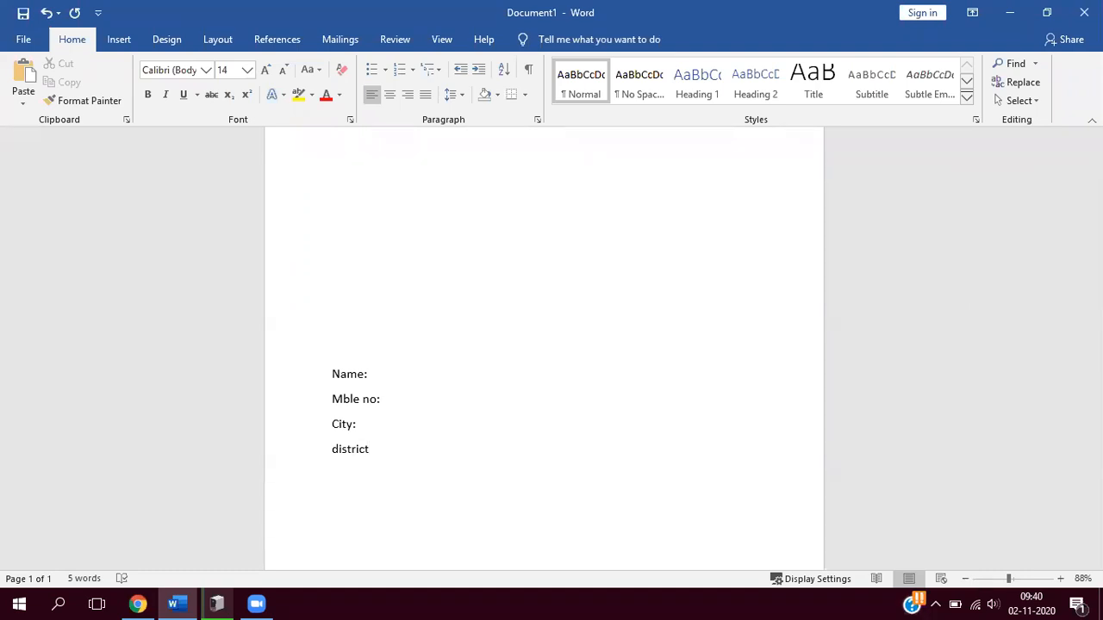
pyautogui.write(':')
pyautogui.press('Return')
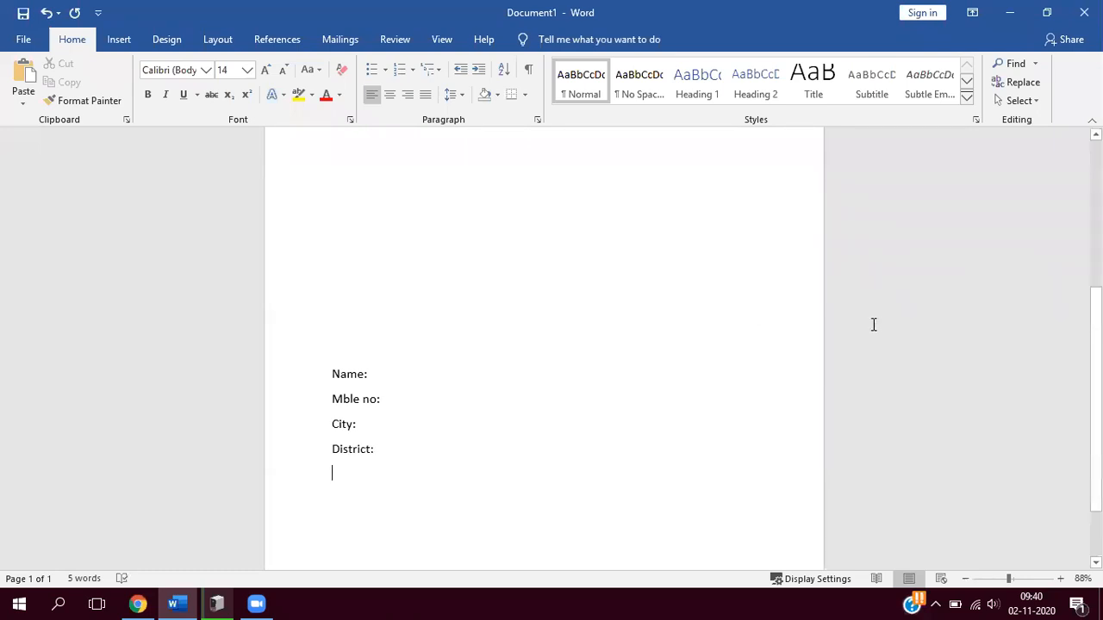
# - Paste the smiley face into the blank area above the labels and move it near the page's horizontal centre
pyautogui.keyDown('ctrl'); pyautogui.scroll(2, 389, 393); pyautogui.keyUp('ctrl')
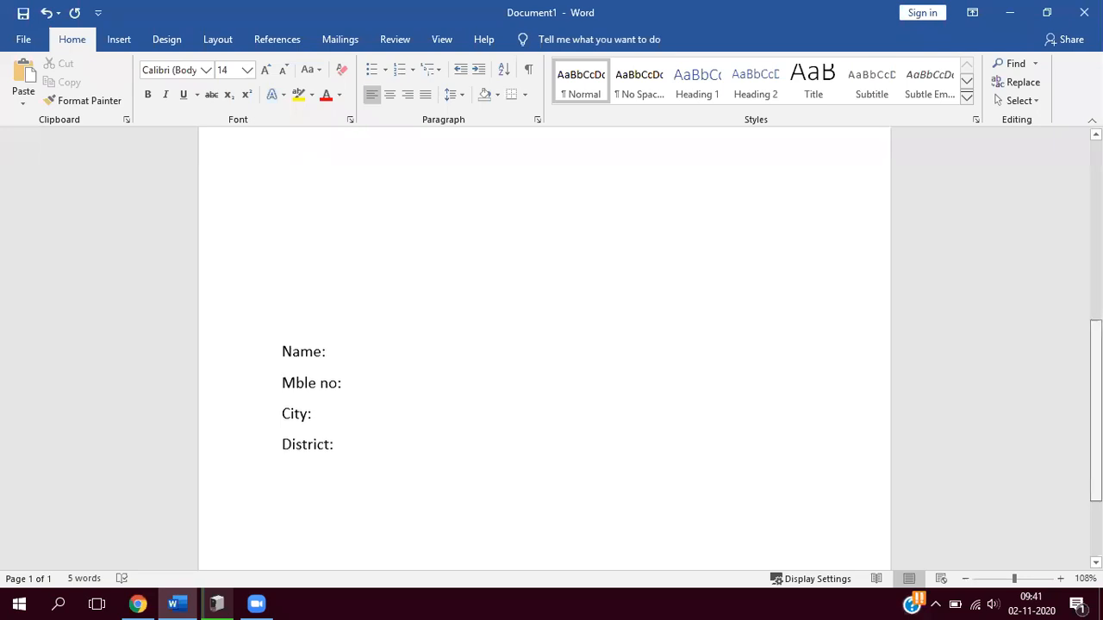
pyautogui.scroll(3, 320, 219)
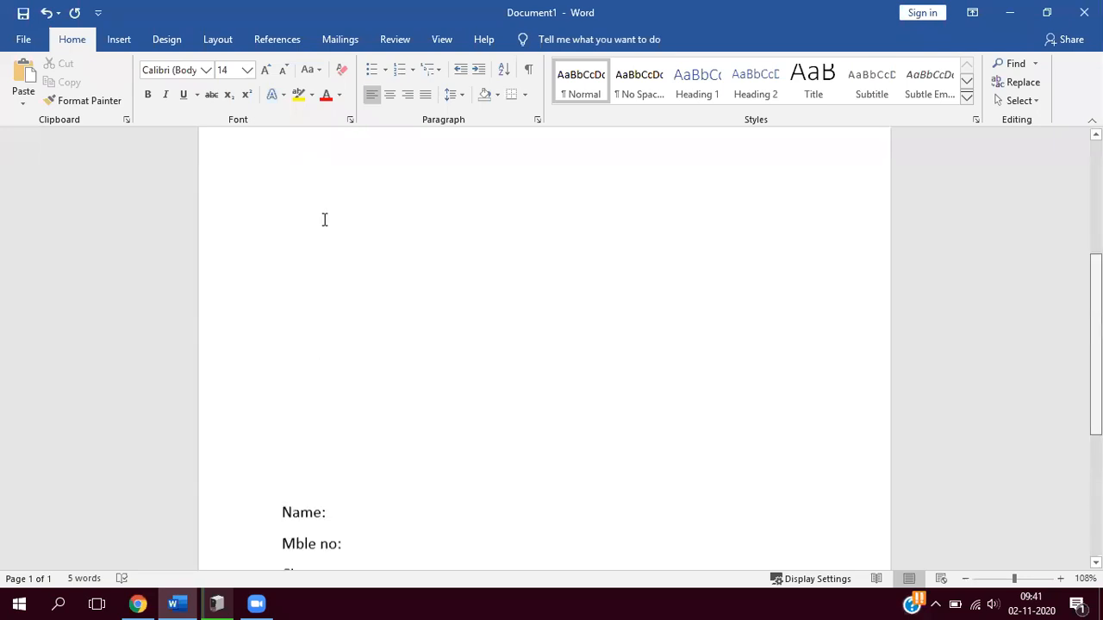
pyautogui.hotkey('ctrl', 'v')
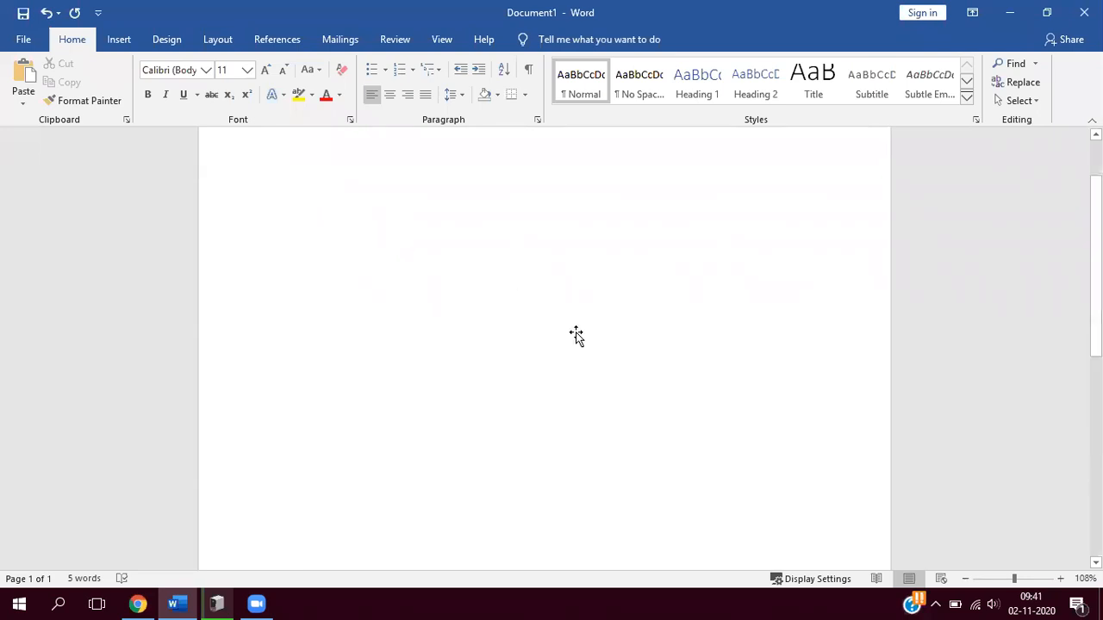
pyautogui.moveTo(638, 428); pyautogui.dragTo(701, 527)
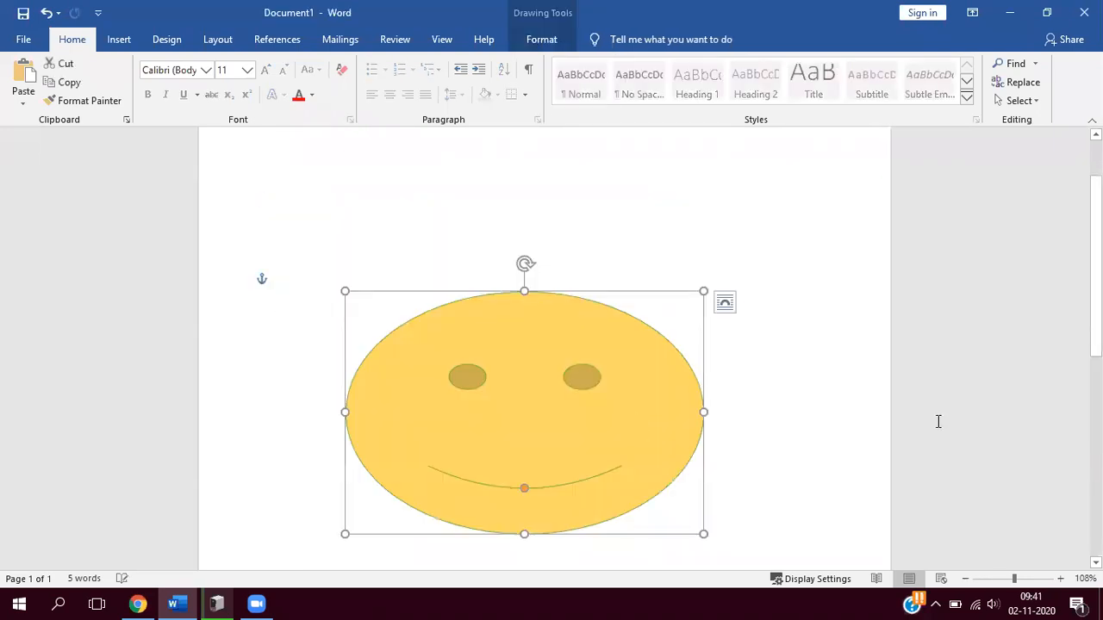
# - Widen the smiley face horizontally by stretching both its left and right sides
pyautogui.keyDown('ctrl'); pyautogui.scroll(-7, 938, 422); pyautogui.keyUp('ctrl')
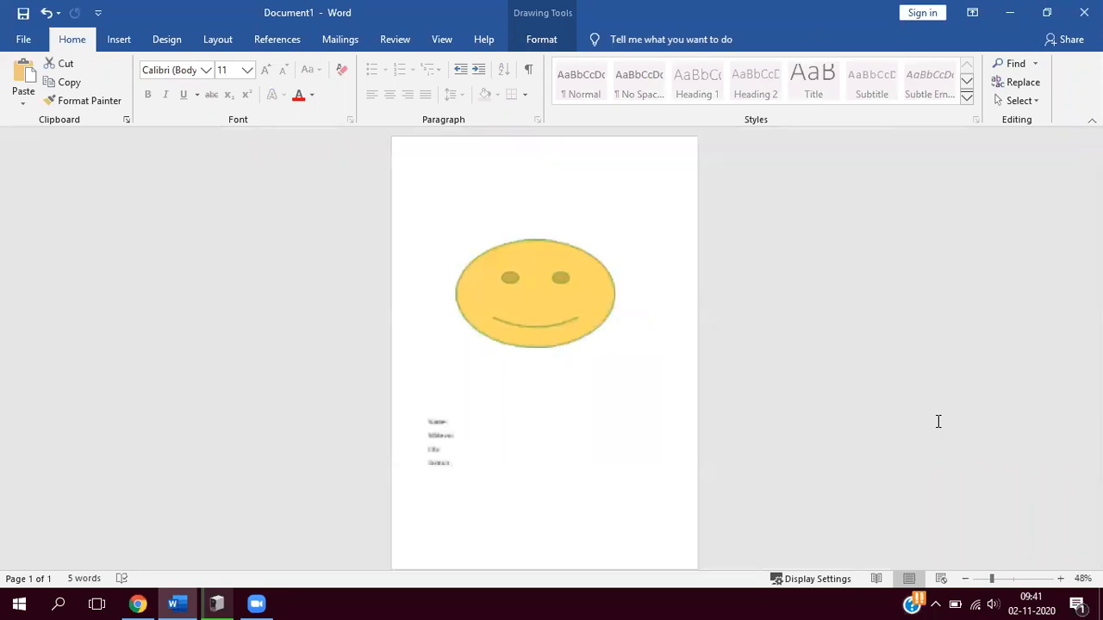
pyautogui.keyDown('ctrl'); pyautogui.scroll(1, 870, 419); pyautogui.keyUp('ctrl')
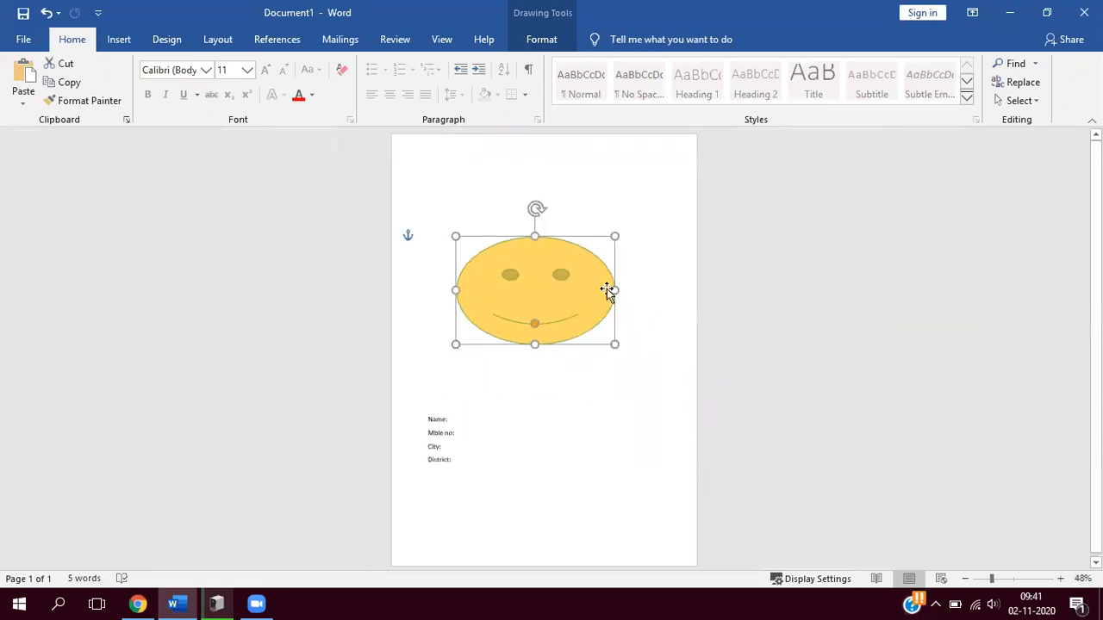
pyautogui.moveTo(625, 291); pyautogui.dragTo(648, 298)
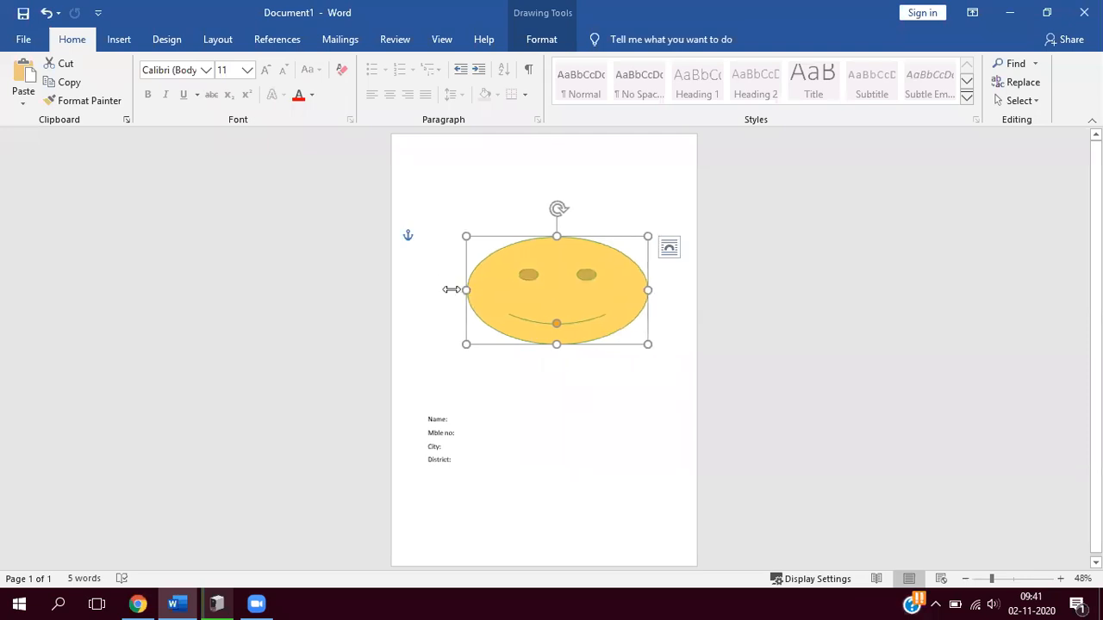
pyautogui.moveTo(451, 290); pyautogui.dragTo(436, 290)
# - Enlarge the four labels "Name:", "Mble no:", "City:" and "District:" to 18 pt and make them bold
pyautogui.moveTo(462, 454); pyautogui.dragTo(470, 461)
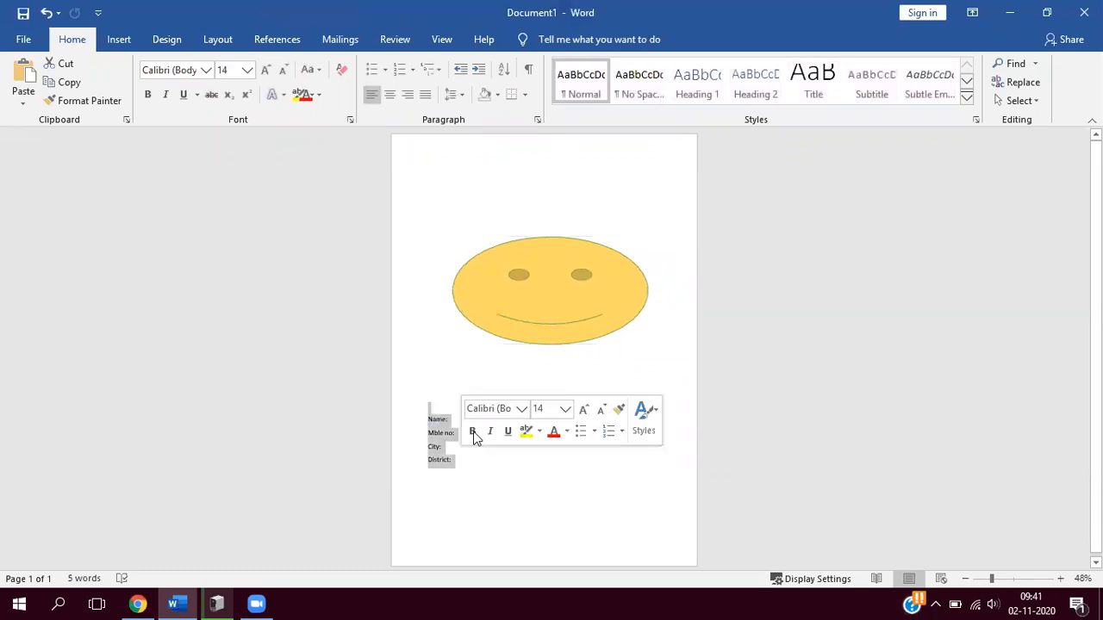
pyautogui.click(583, 409)
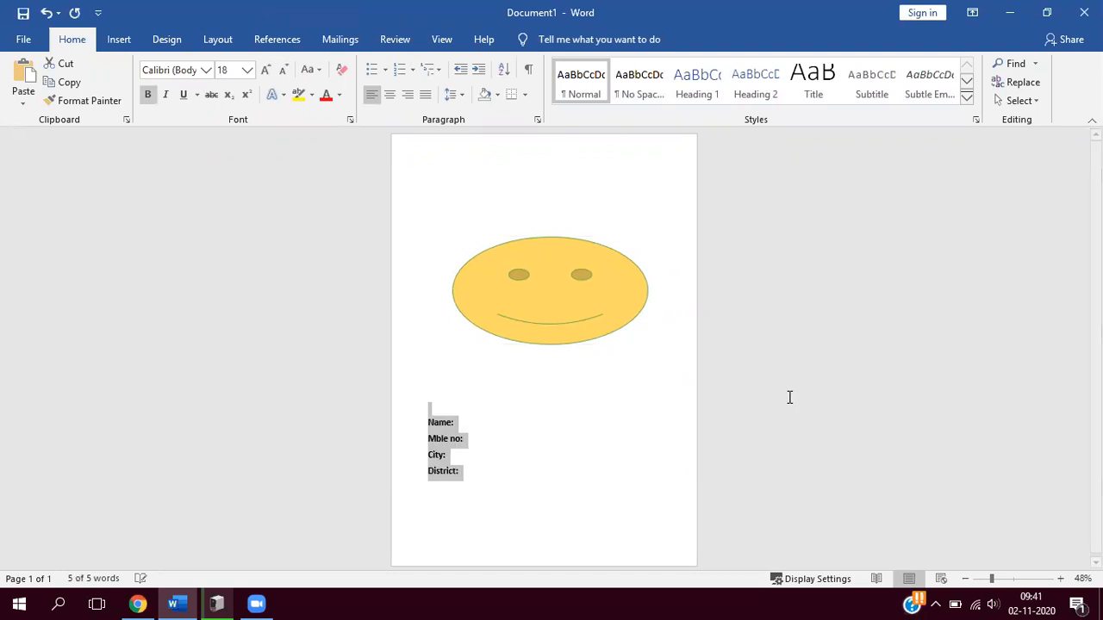
pyautogui.click(790, 397)
pyautogui.scroll(4, 789, 397)
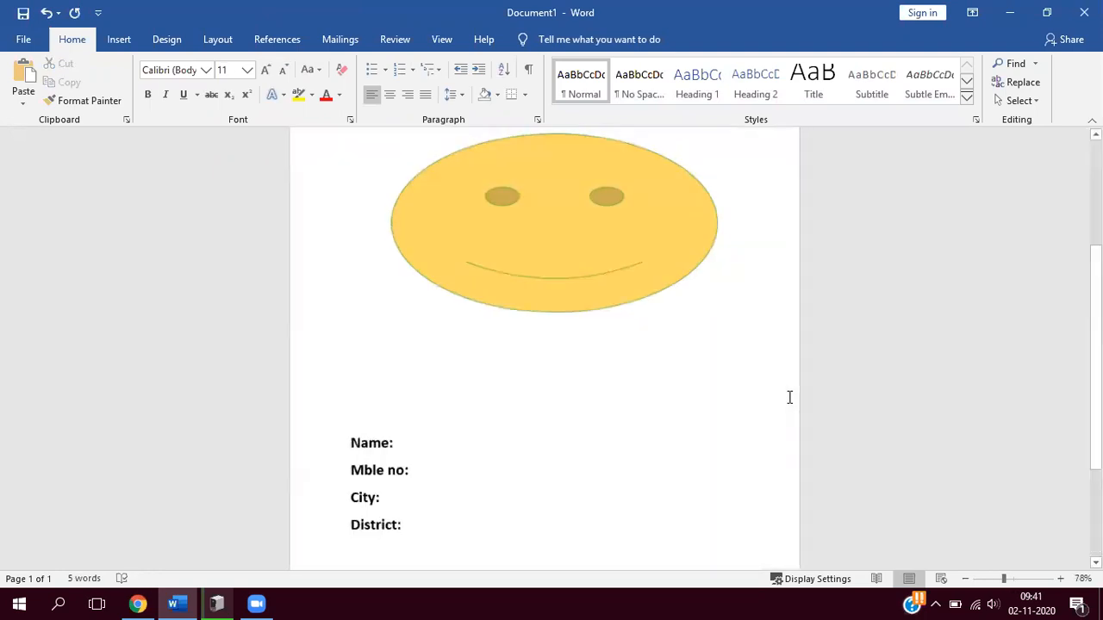
pyautogui.scroll(-2, 790, 397)
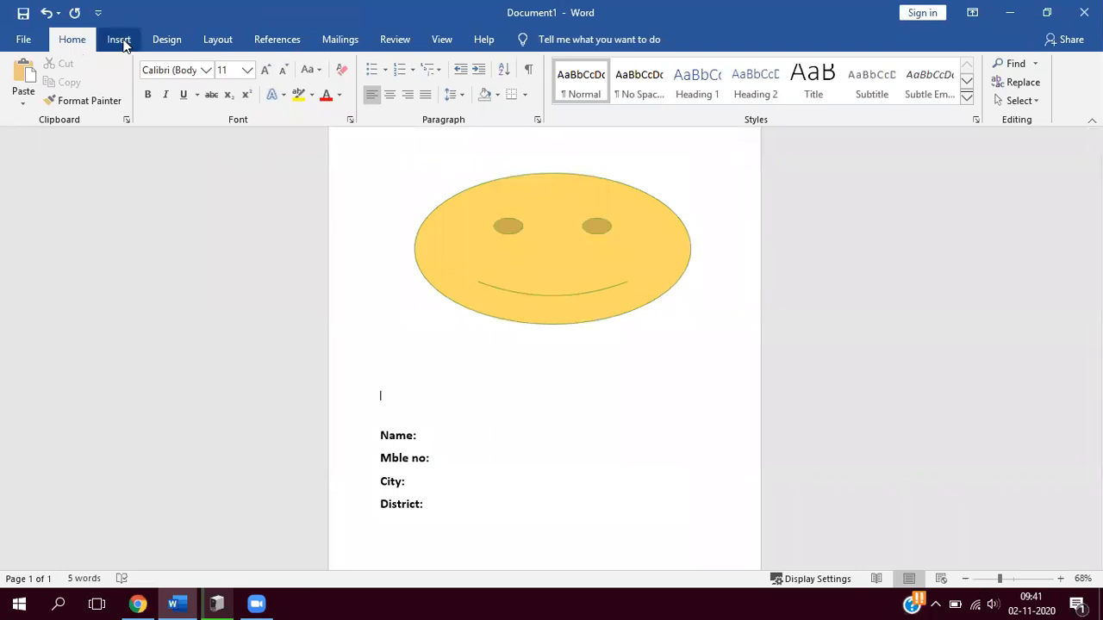
# - Start a new typed recipient list for the mail merge and look through its default columns
pyautogui.click(338, 40)
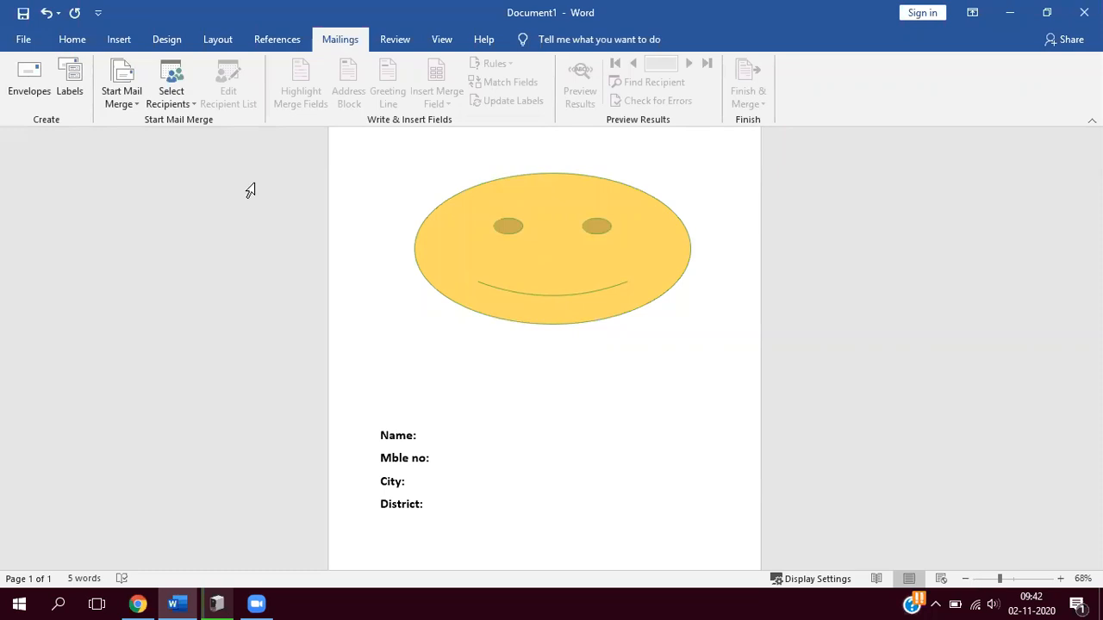
pyautogui.click(194, 98)
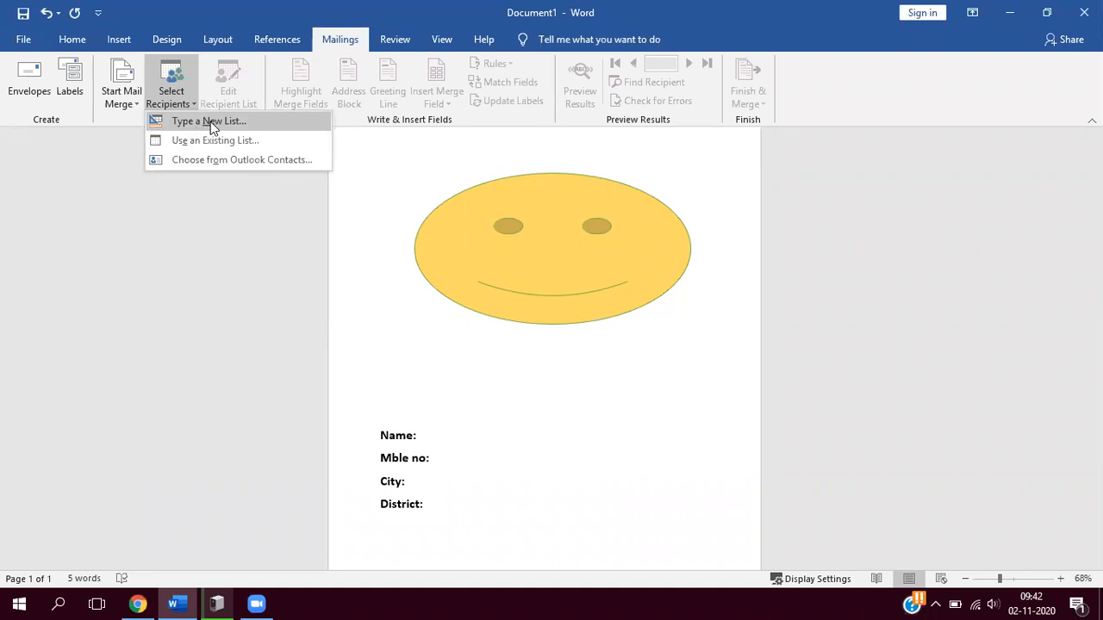
pyautogui.click(211, 122)
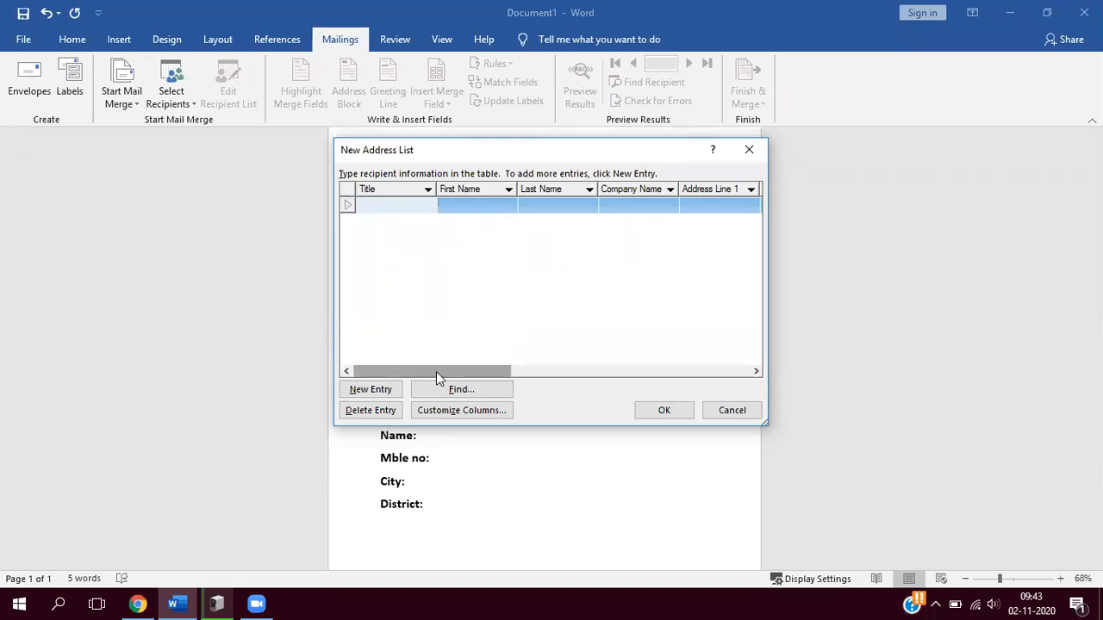
pyautogui.moveTo(436, 372); pyautogui.dragTo(678, 386)
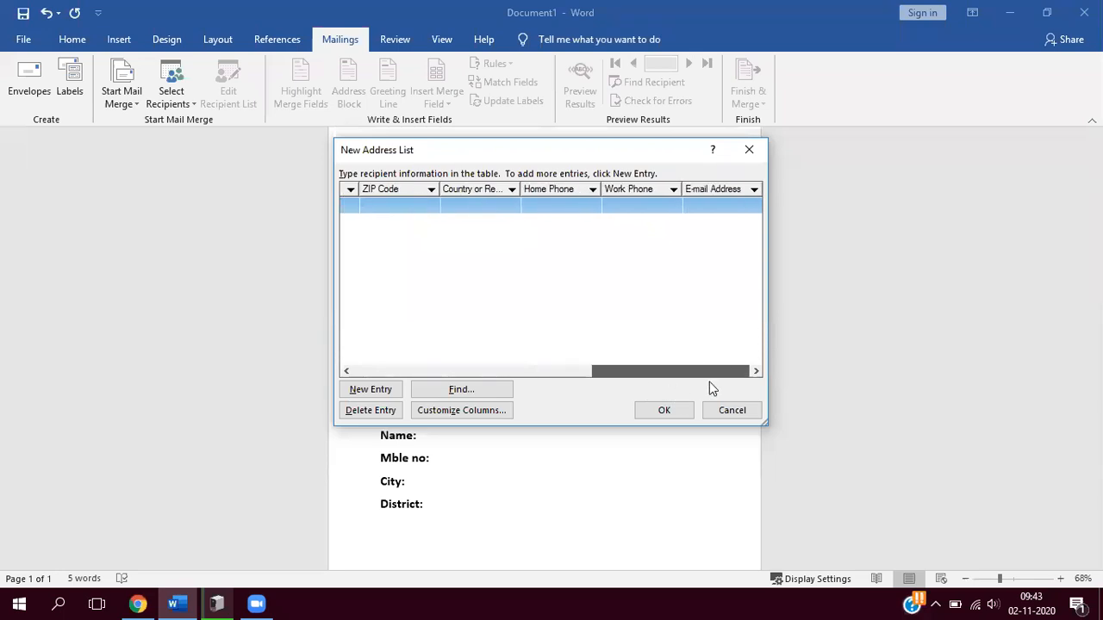
pyautogui.click(360, 390)
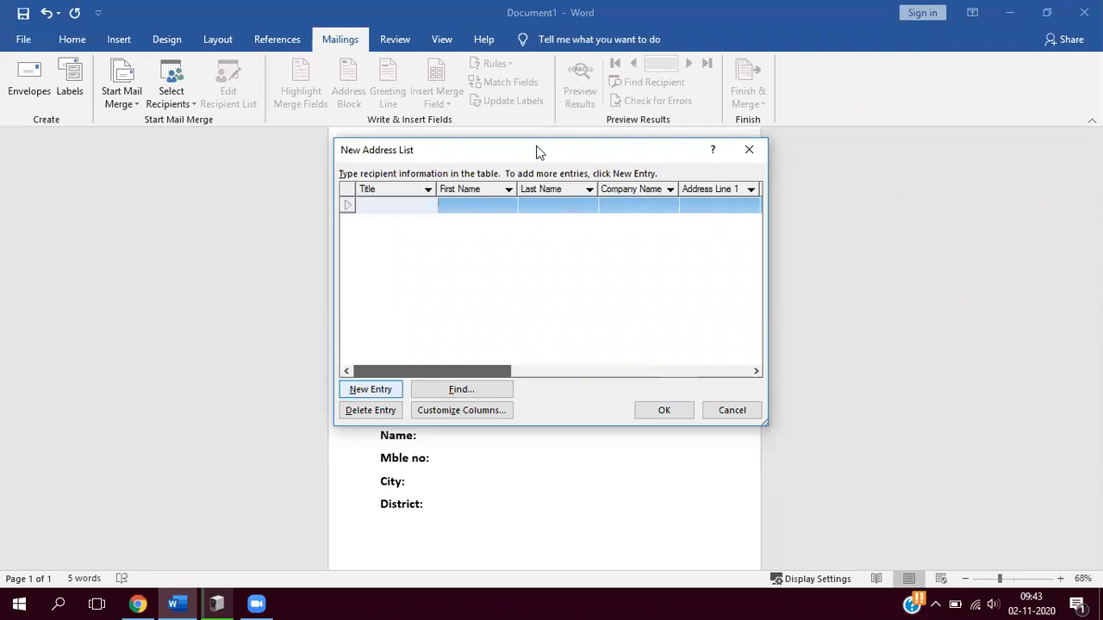
pyautogui.moveTo(537, 145); pyautogui.dragTo(542, 107)
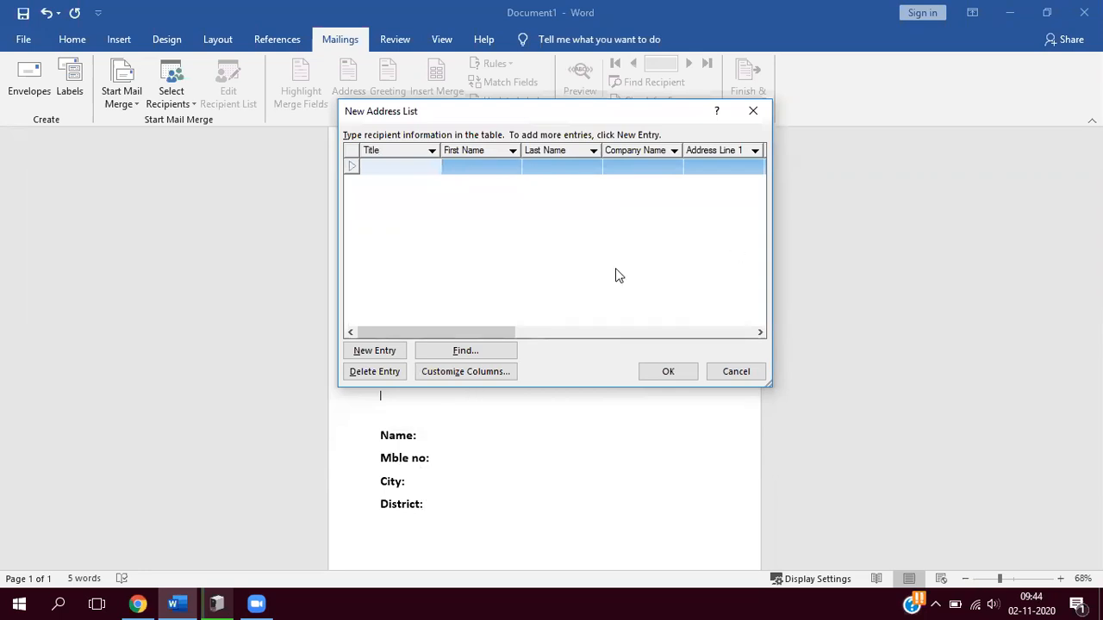
pyautogui.moveTo(455, 335)
pyautogui.mouseDown()
pyautogui.moveTo(522, 334)
pyautogui.moveTo(436, 336)
pyautogui.mouseUp()
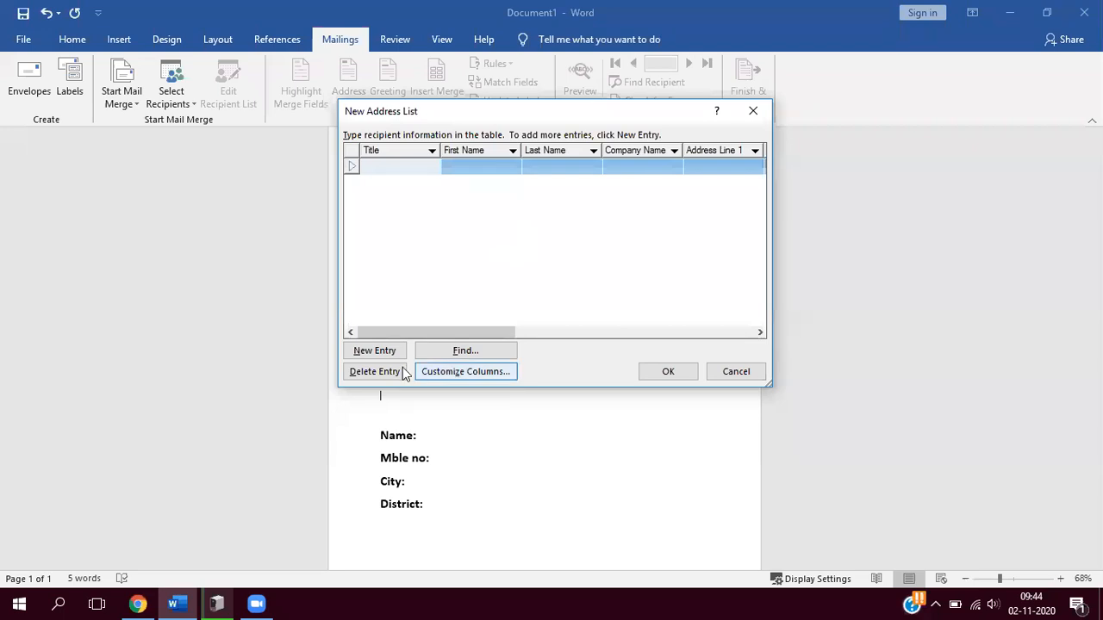
# - Customize the address list's columns by deleting the fields Title, First Name, Last Name, Company Name, Address Line 1 and Address Line 2
pyautogui.click(486, 371)
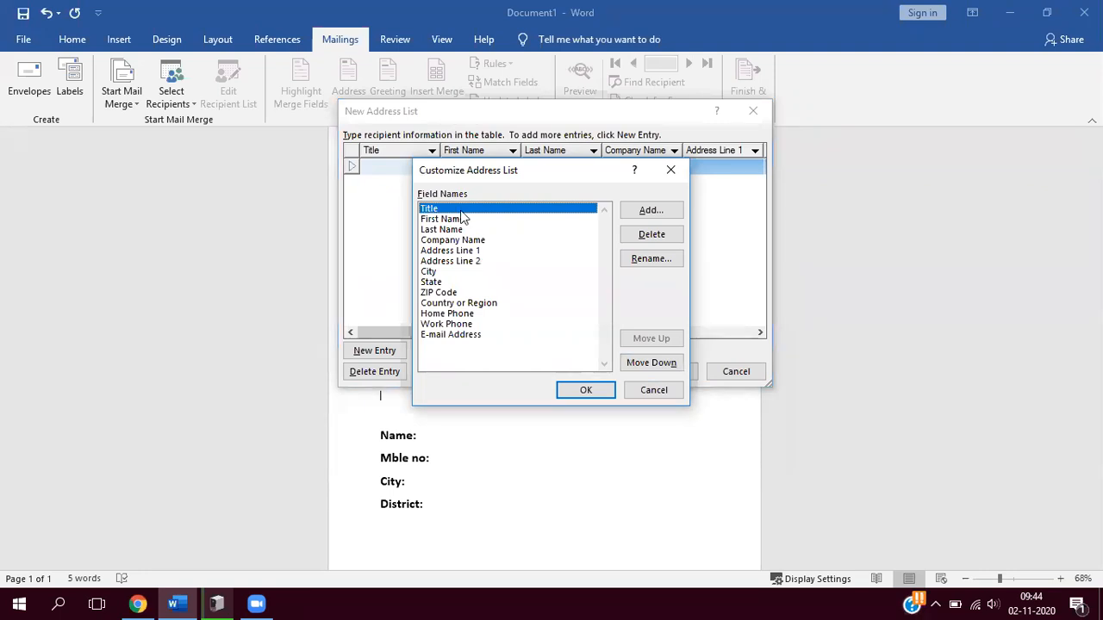
pyautogui.click(659, 242)
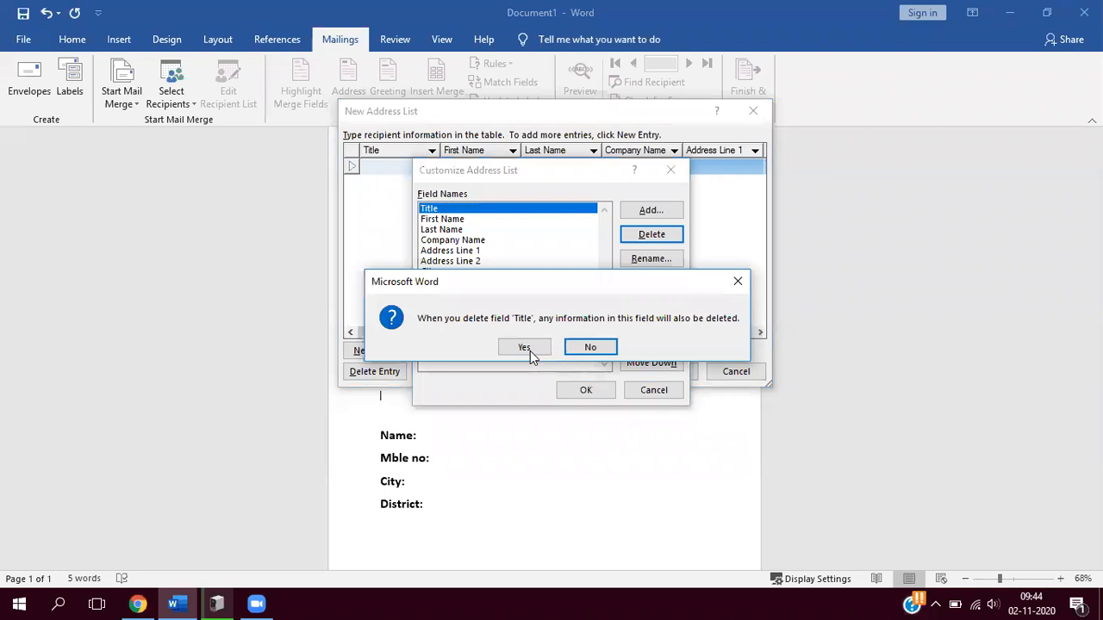
pyautogui.click(525, 347)
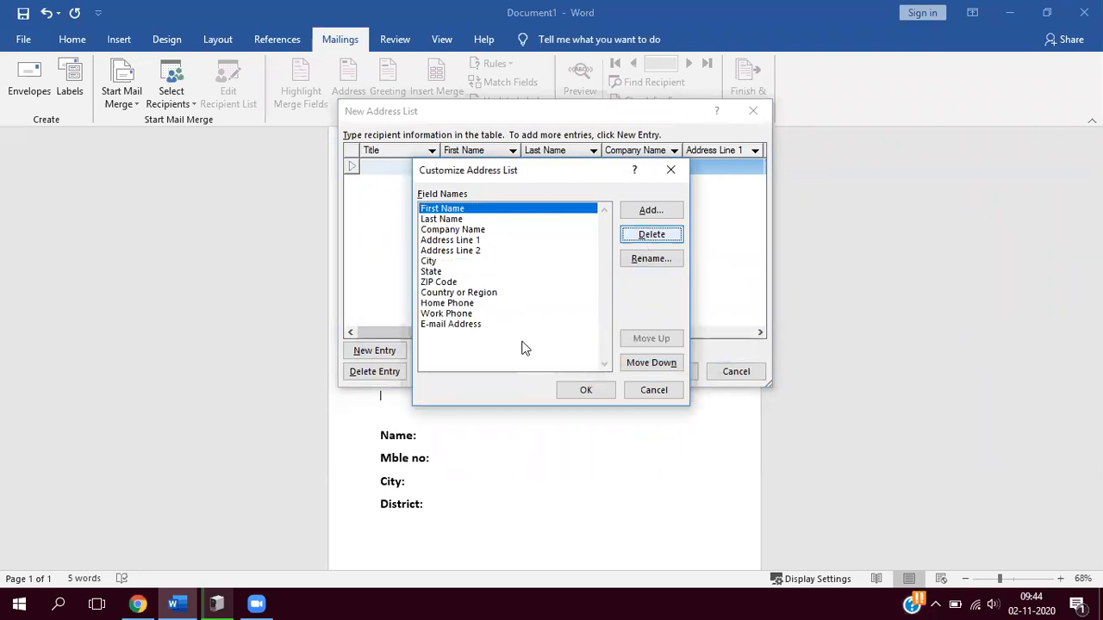
pyautogui.click(648, 237)
pyautogui.click(541, 347)
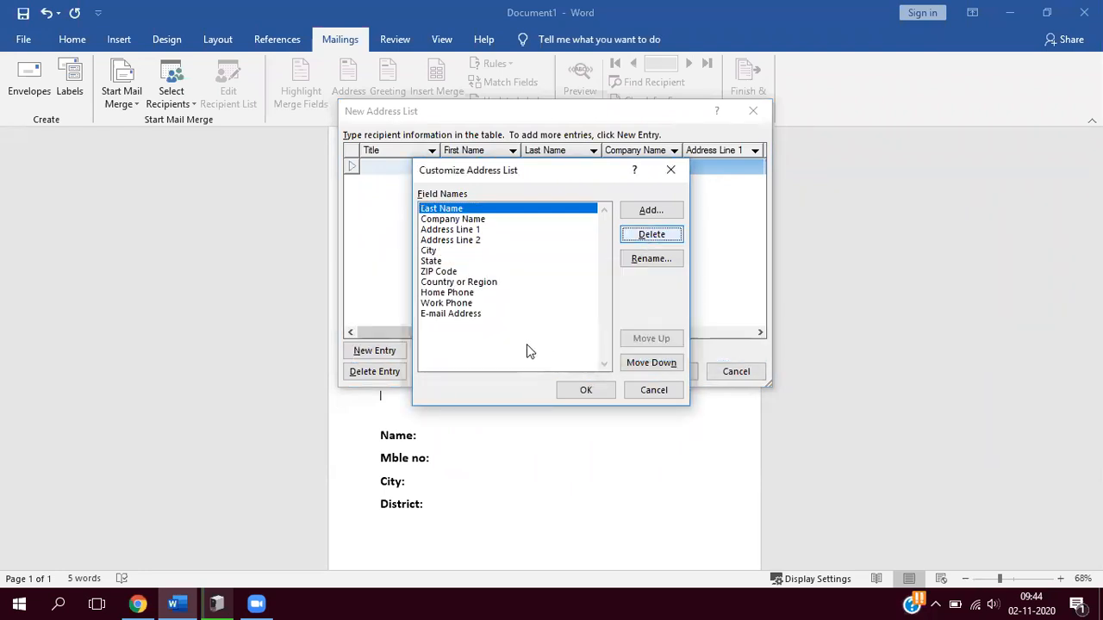
pyautogui.click(656, 238)
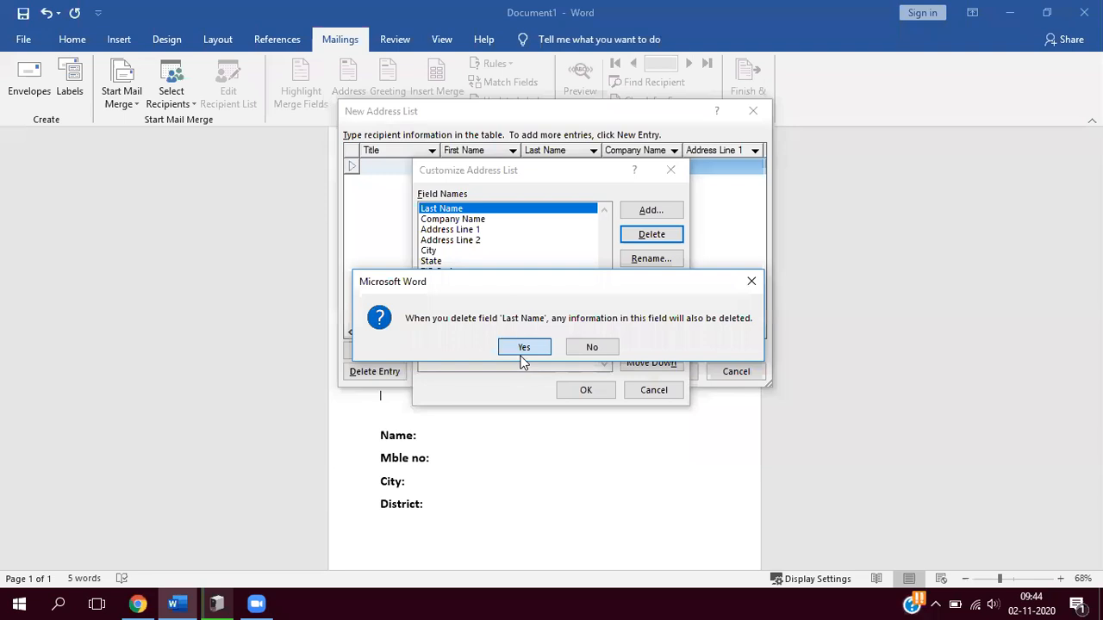
pyautogui.click(521, 354)
pyautogui.click(652, 236)
pyautogui.click(525, 346)
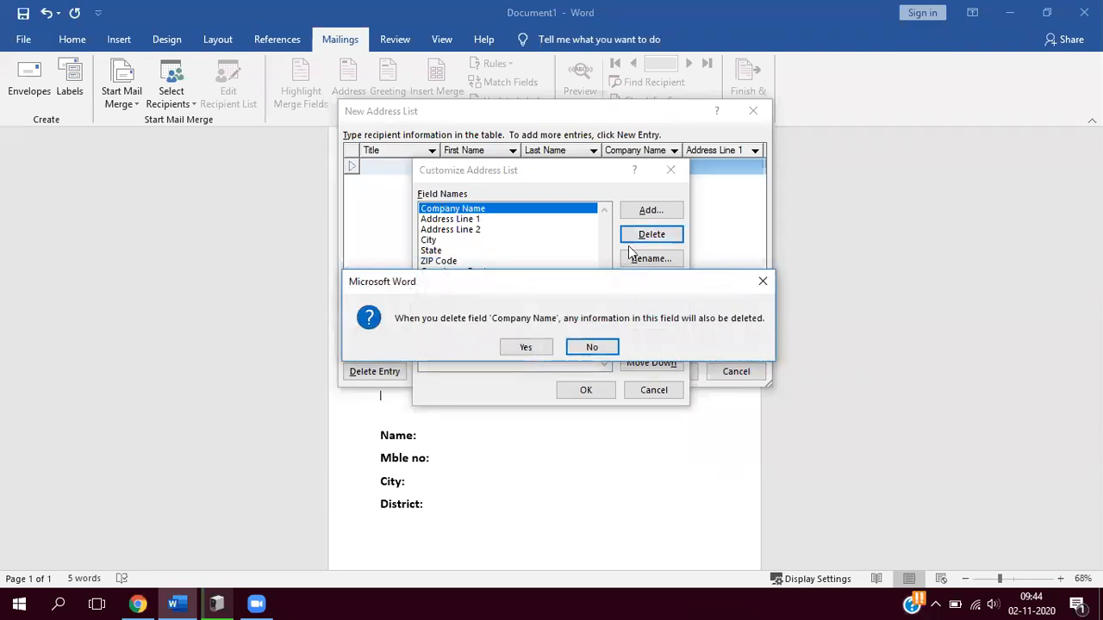
pyautogui.click(642, 237)
pyautogui.click(528, 346)
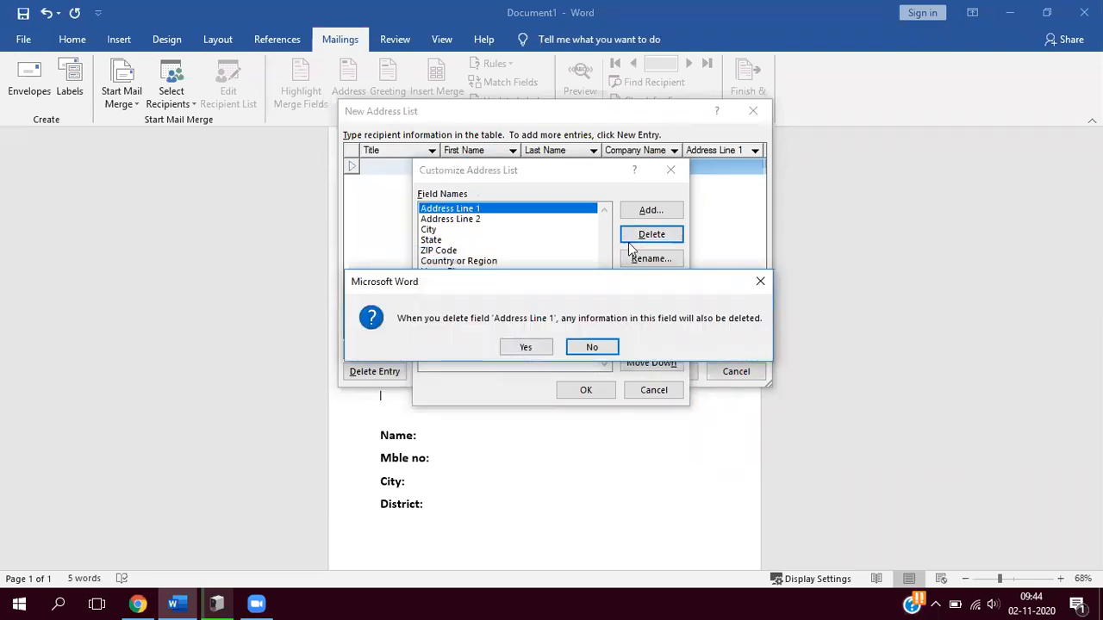
pyautogui.click(653, 235)
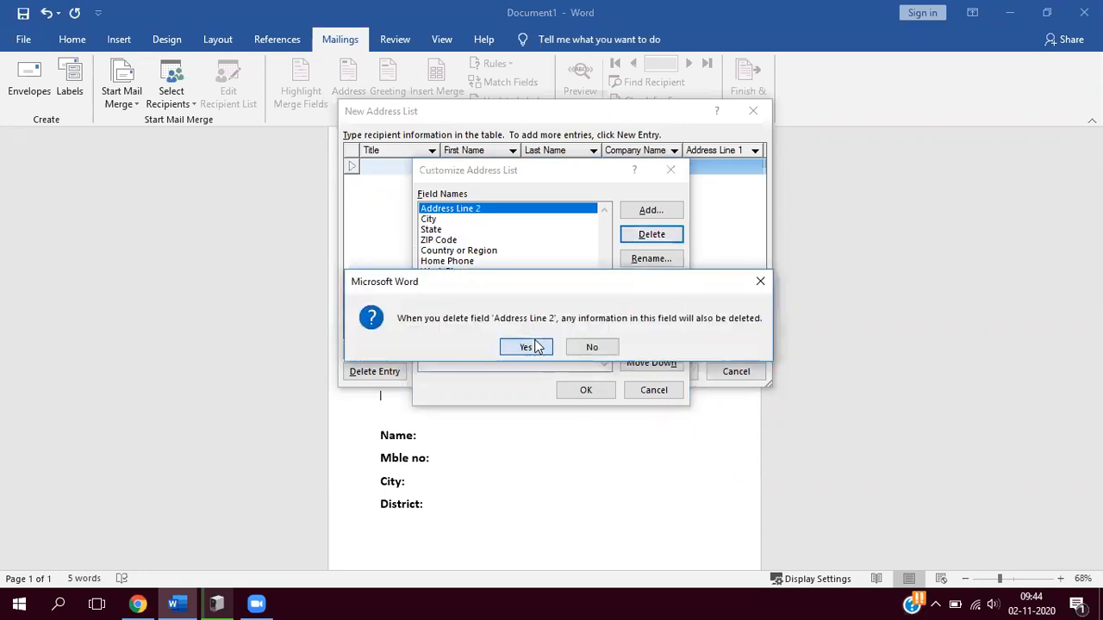
pyautogui.click(527, 345)
# - Delete the remaining default fields City, State, ZIP Code, Country or Region, Home Phone, Work Phone and E-mail Address from the address list
pyautogui.click(652, 235)
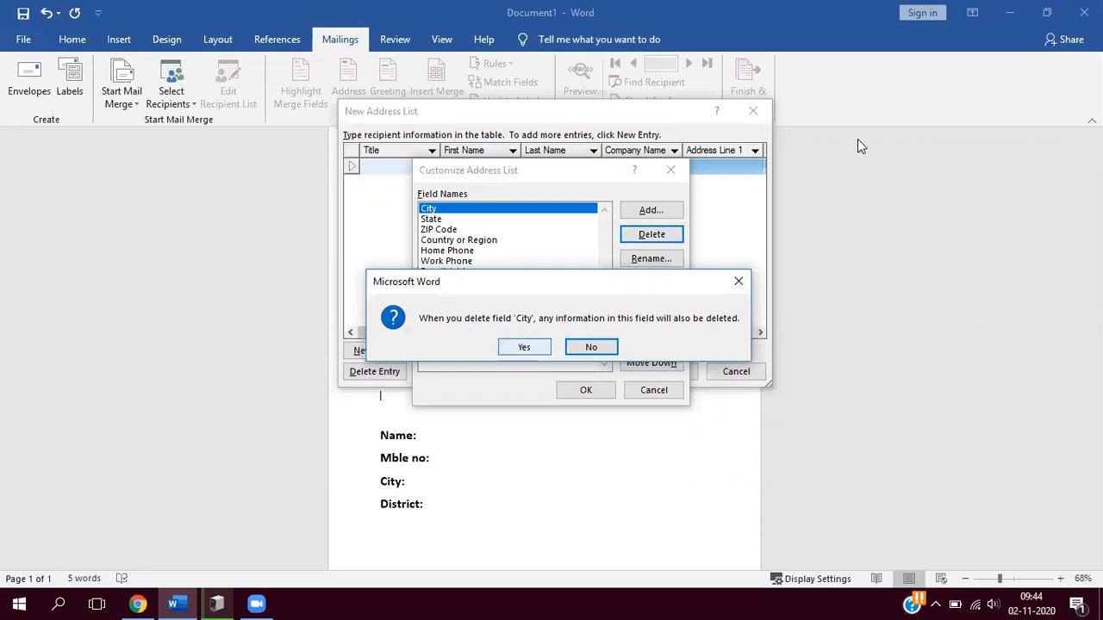
pyautogui.click(523, 349)
pyautogui.click(662, 234)
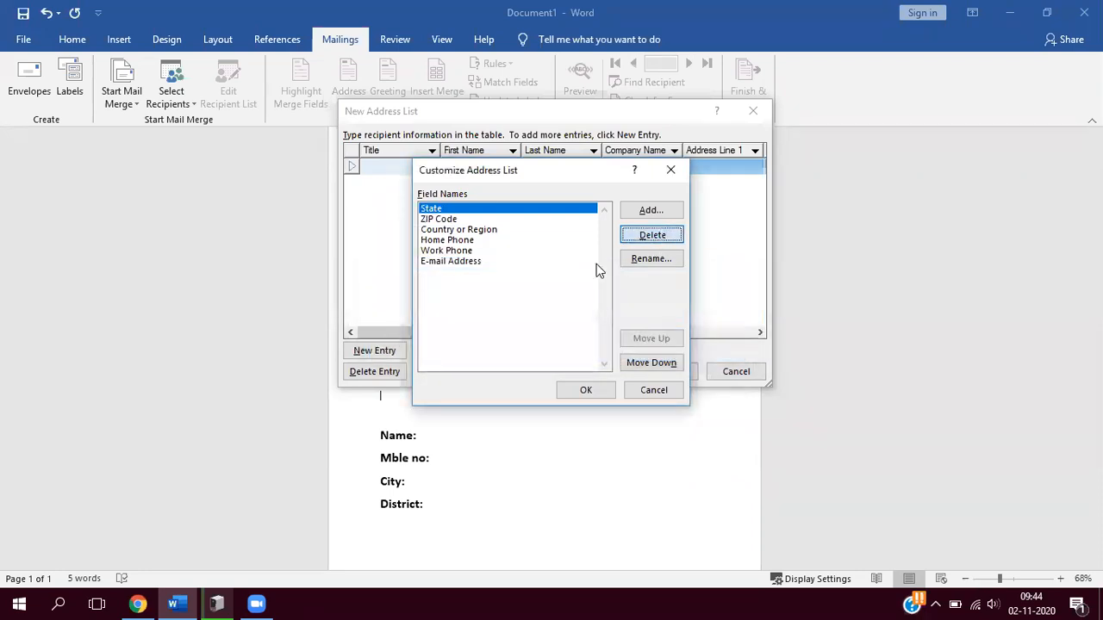
pyautogui.click(534, 346)
pyautogui.click(661, 236)
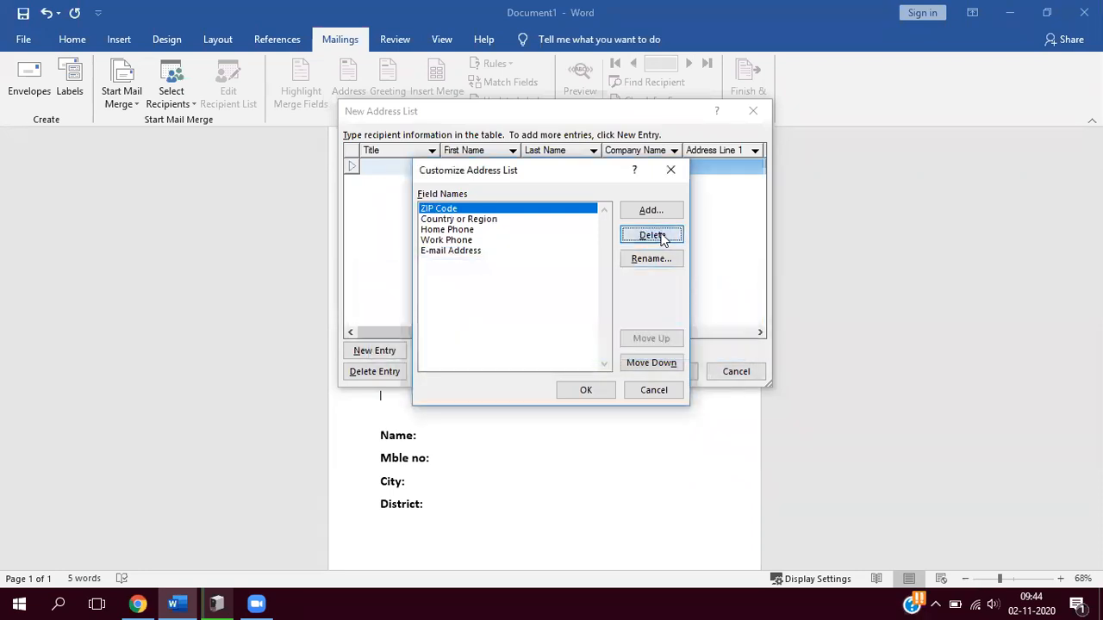
pyautogui.click(523, 348)
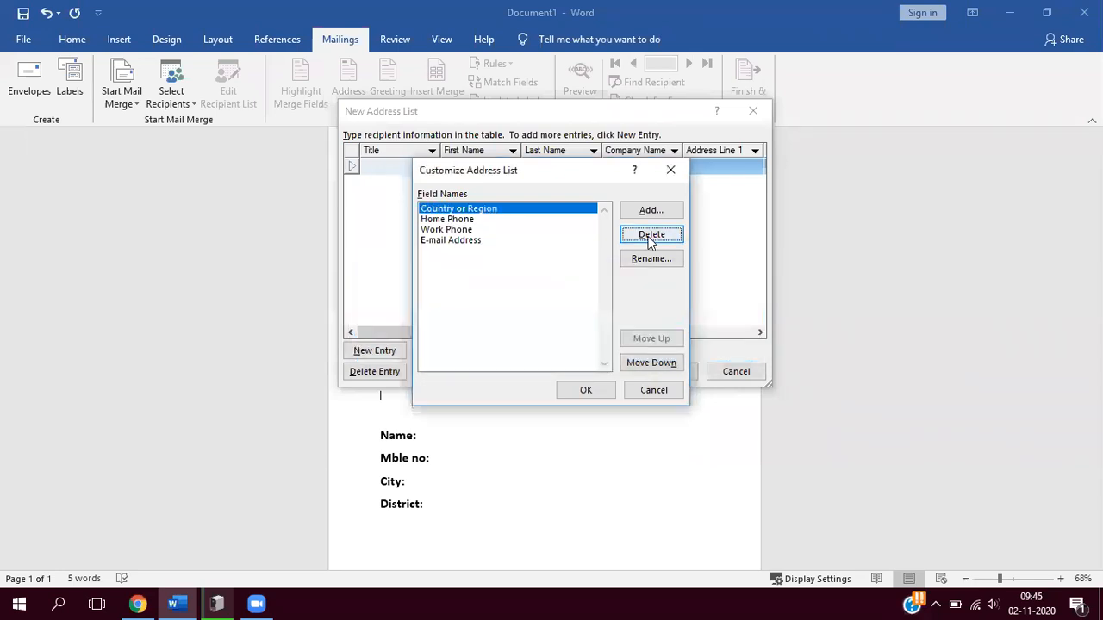
pyautogui.click(652, 238)
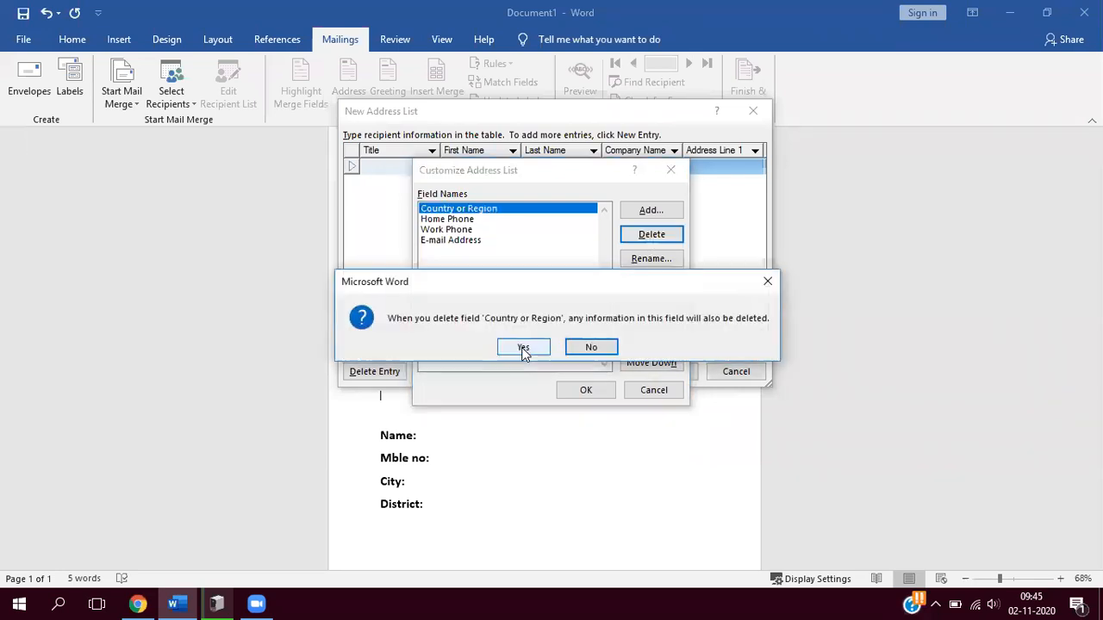
pyautogui.click(524, 348)
pyautogui.click(652, 234)
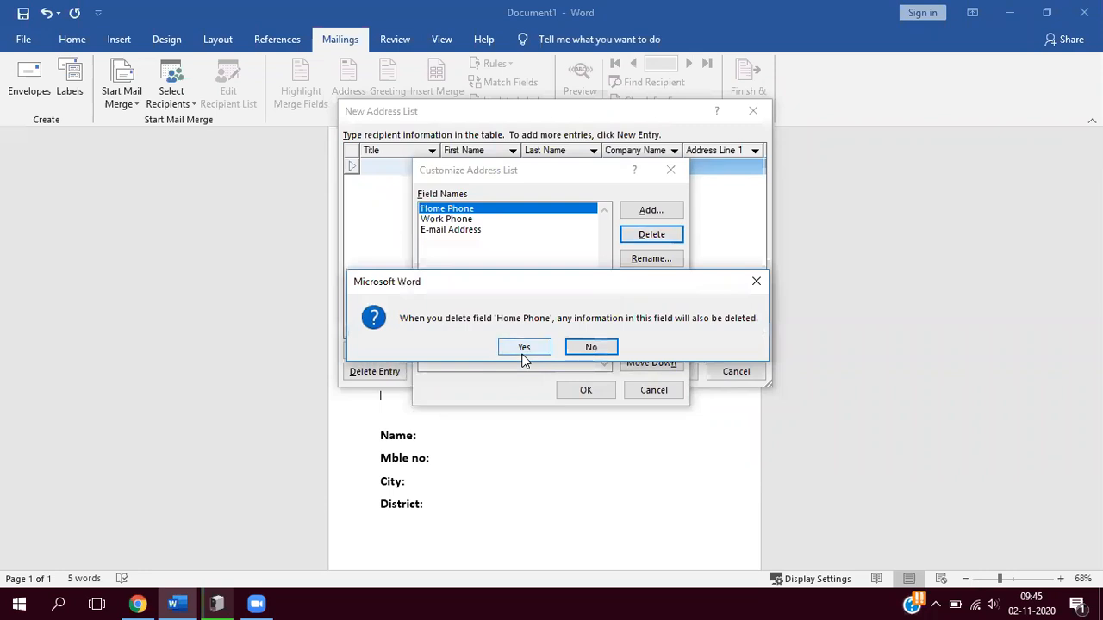
pyautogui.click(523, 348)
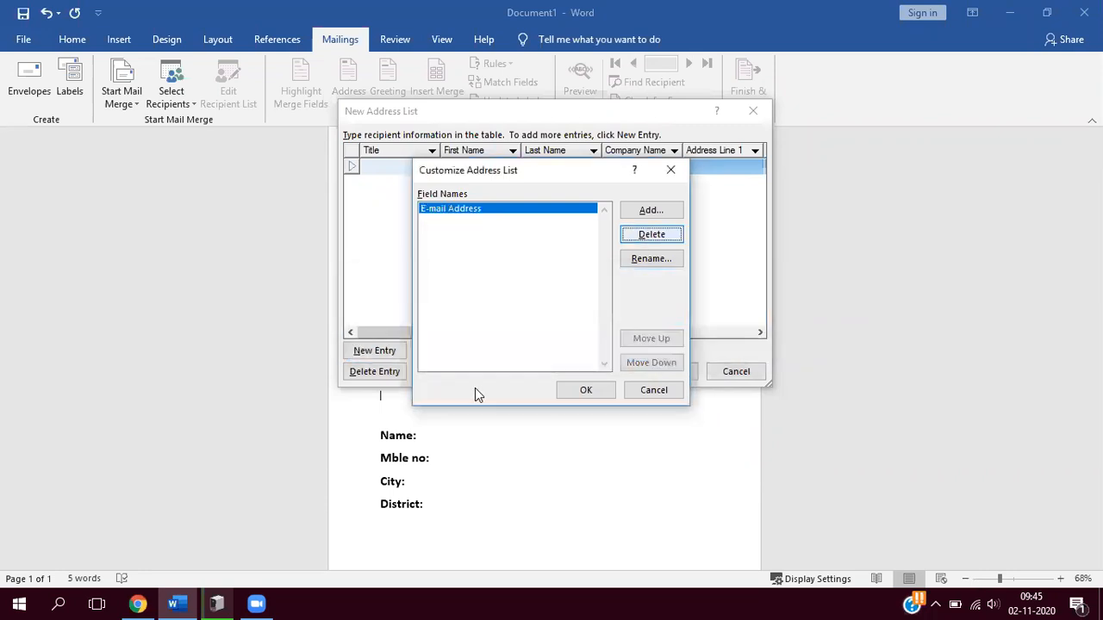
pyautogui.press('Return')
pyautogui.click(524, 347)
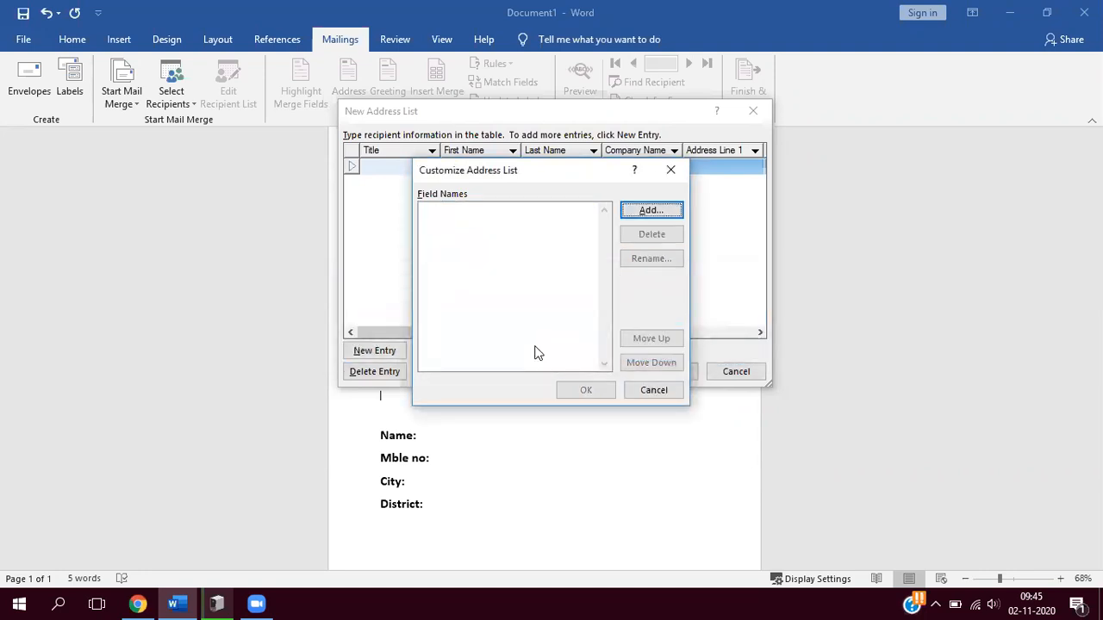
# - Add two custom fields named "name" and "mble no" to the address list
pyautogui.click(646, 211)
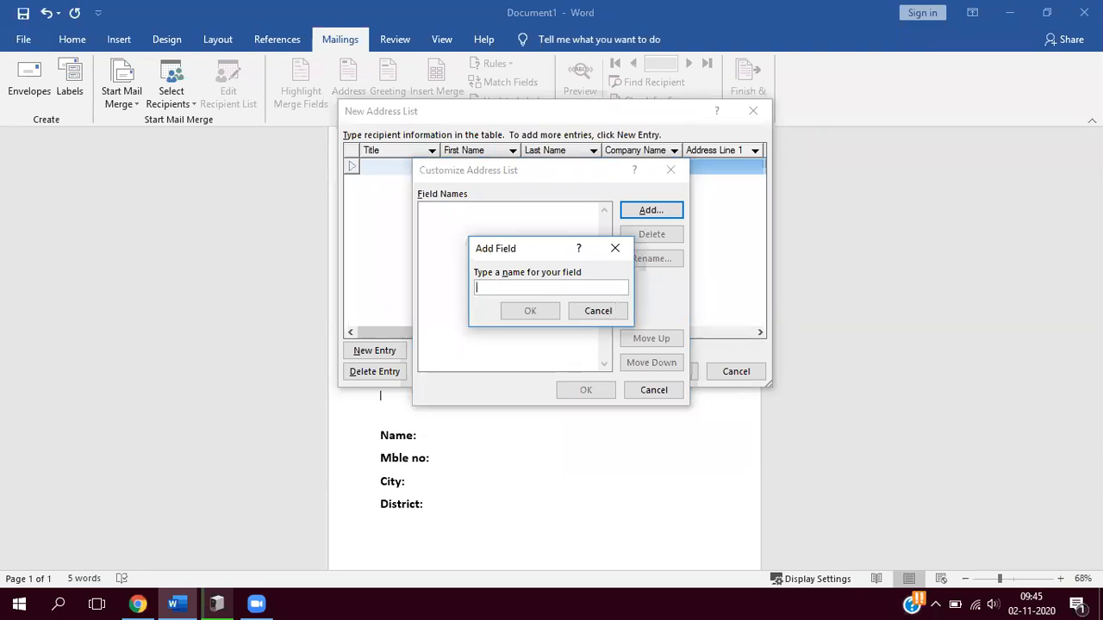
pyautogui.write('name')
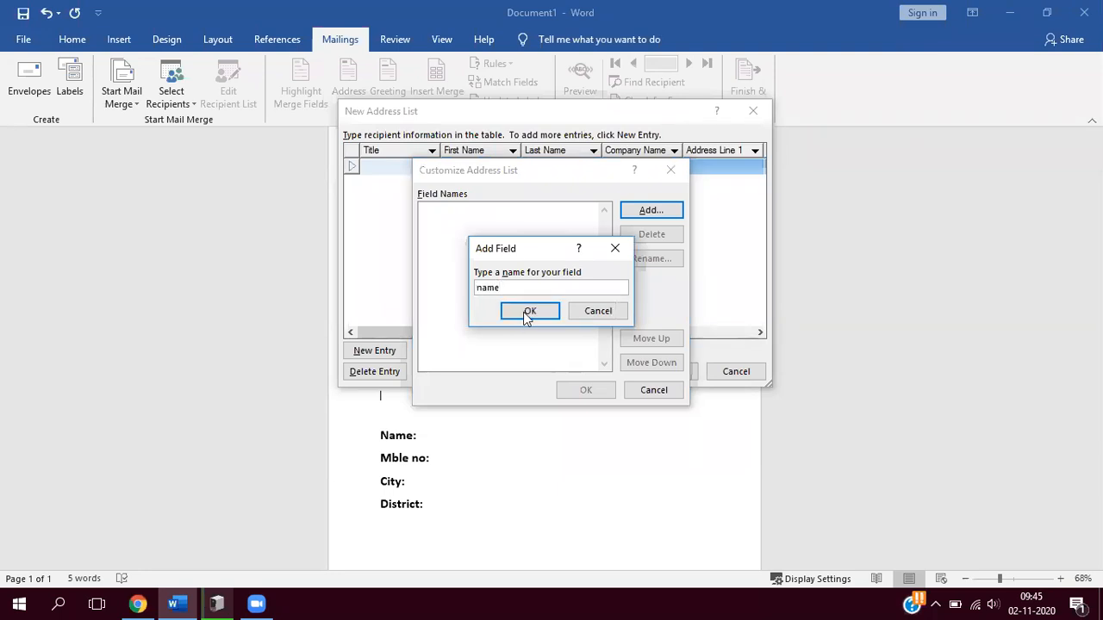
pyautogui.click(528, 312)
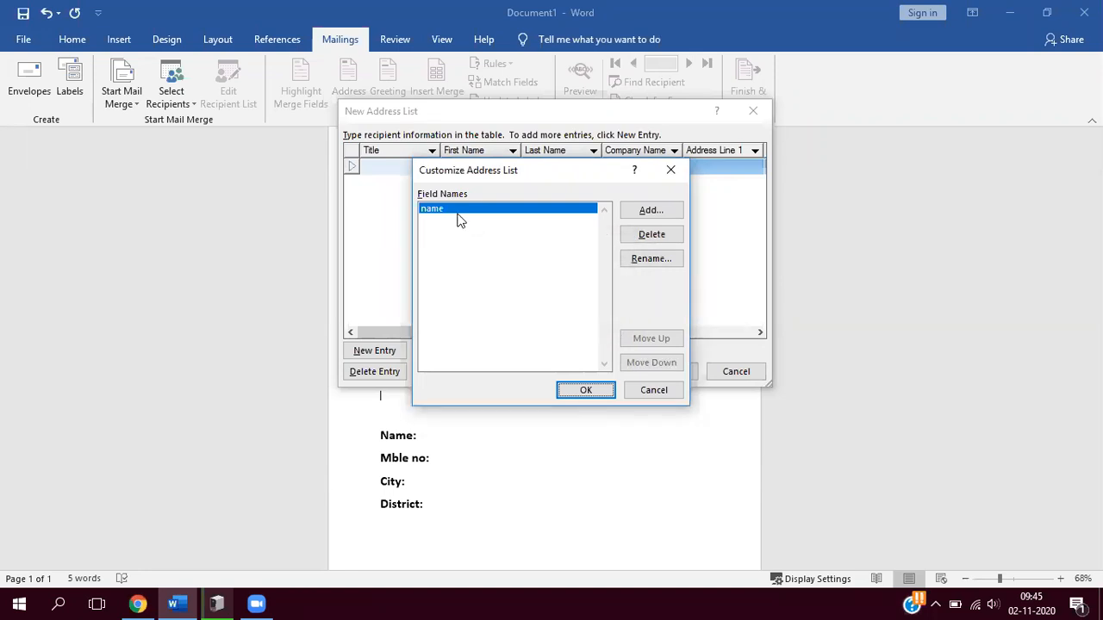
pyautogui.click(653, 212)
pyautogui.write('mble no')
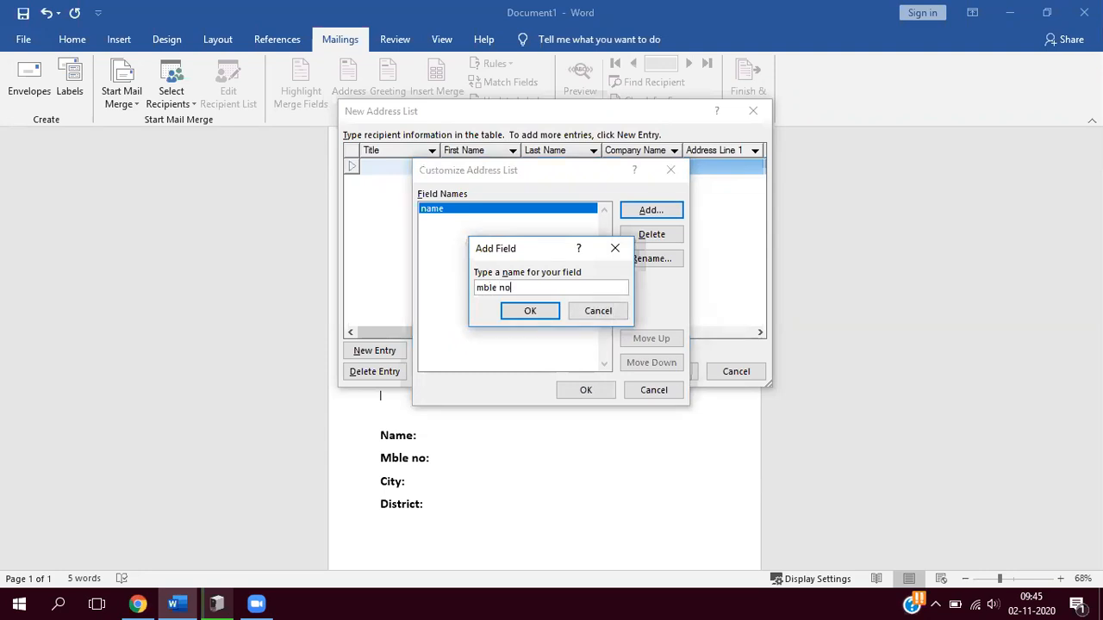
pyautogui.click(530, 312)
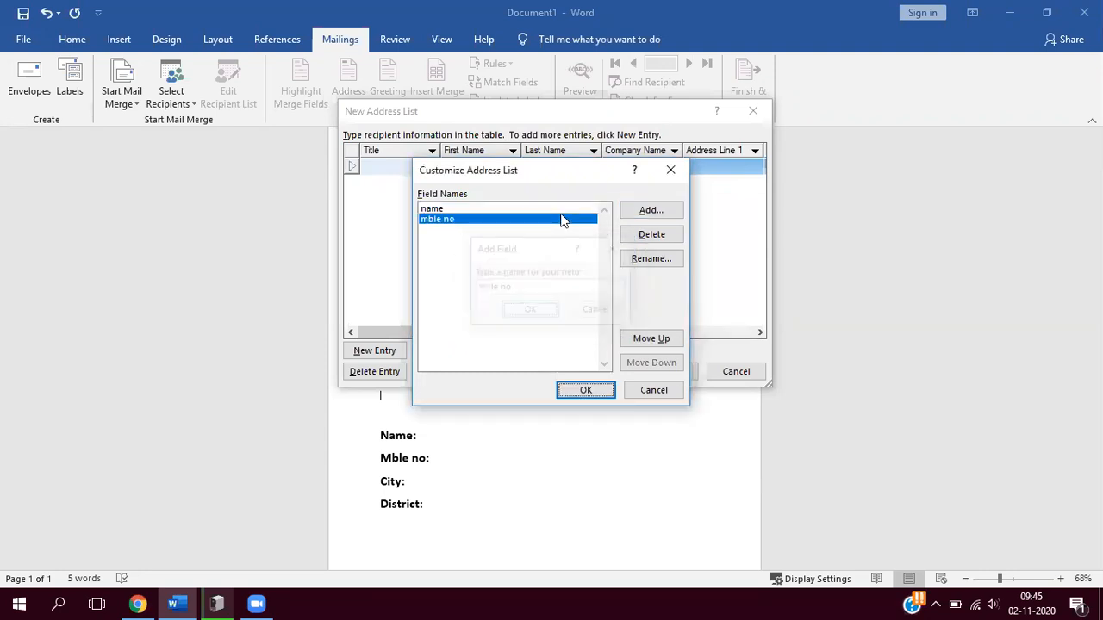
# - Add two more custom fields named "city" and "district" and apply the customized columns to the address list
pyautogui.click(643, 213)
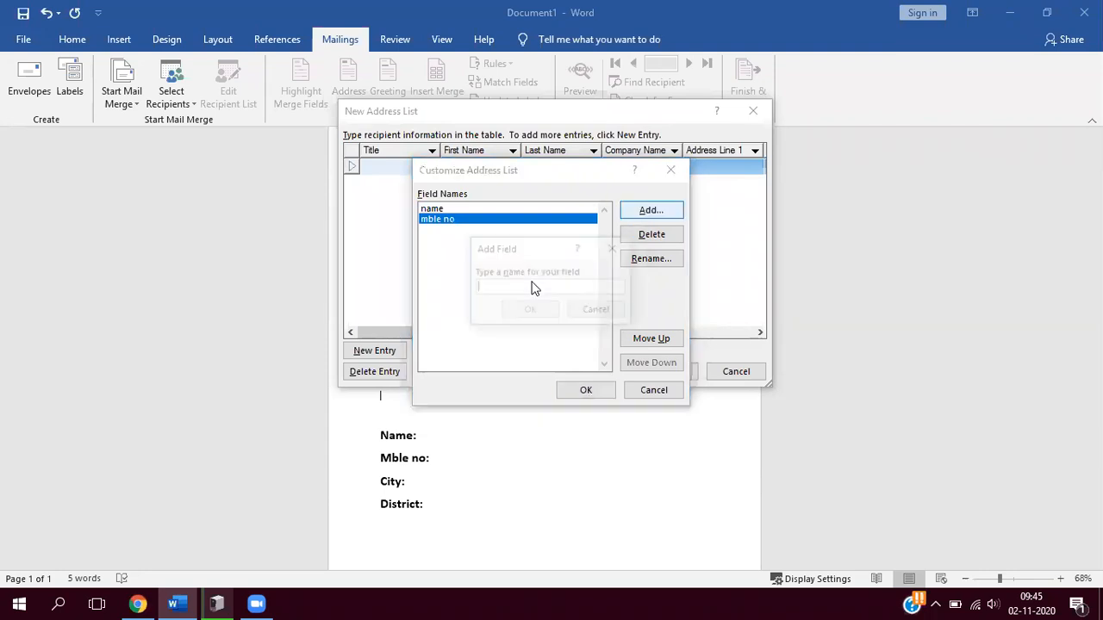
pyautogui.write('ci')
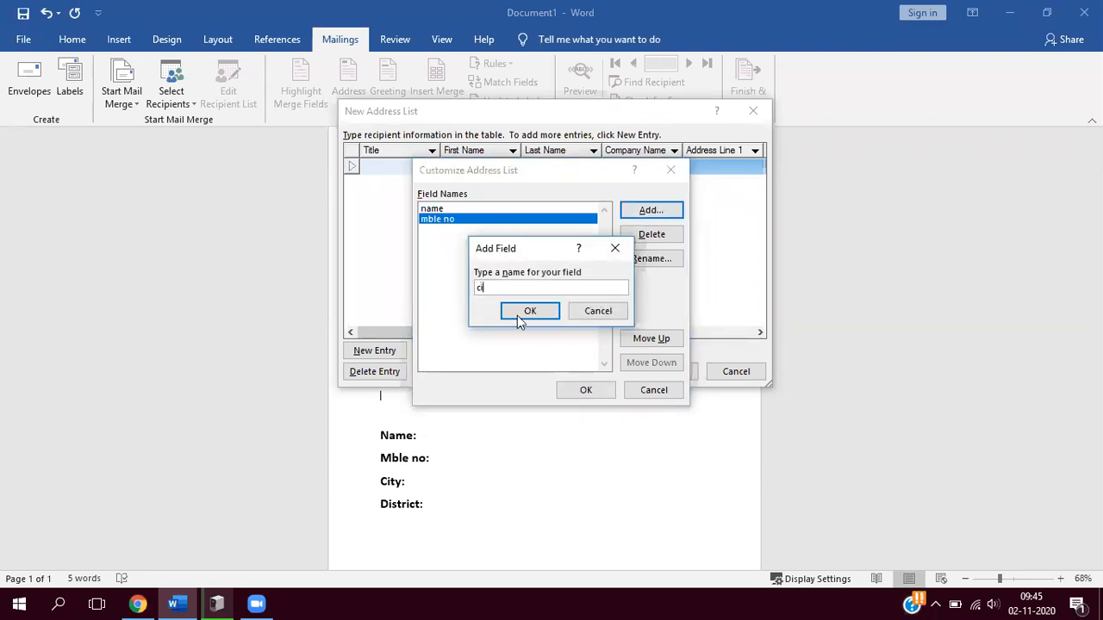
pyautogui.write('ty')
pyautogui.press('Return')
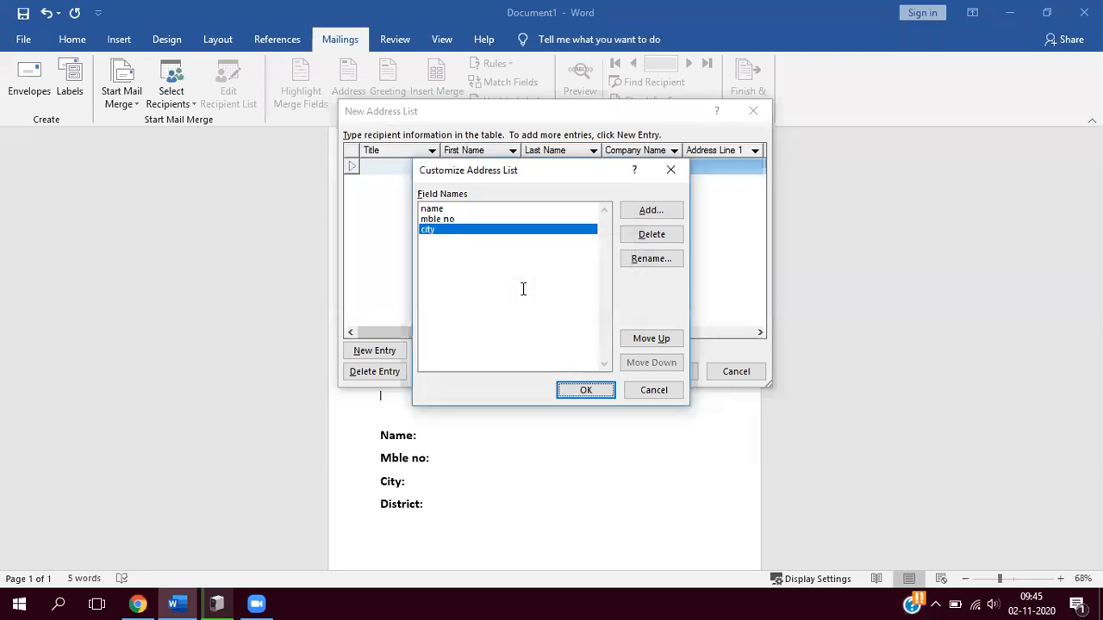
pyautogui.hotkey('alt', 'a')
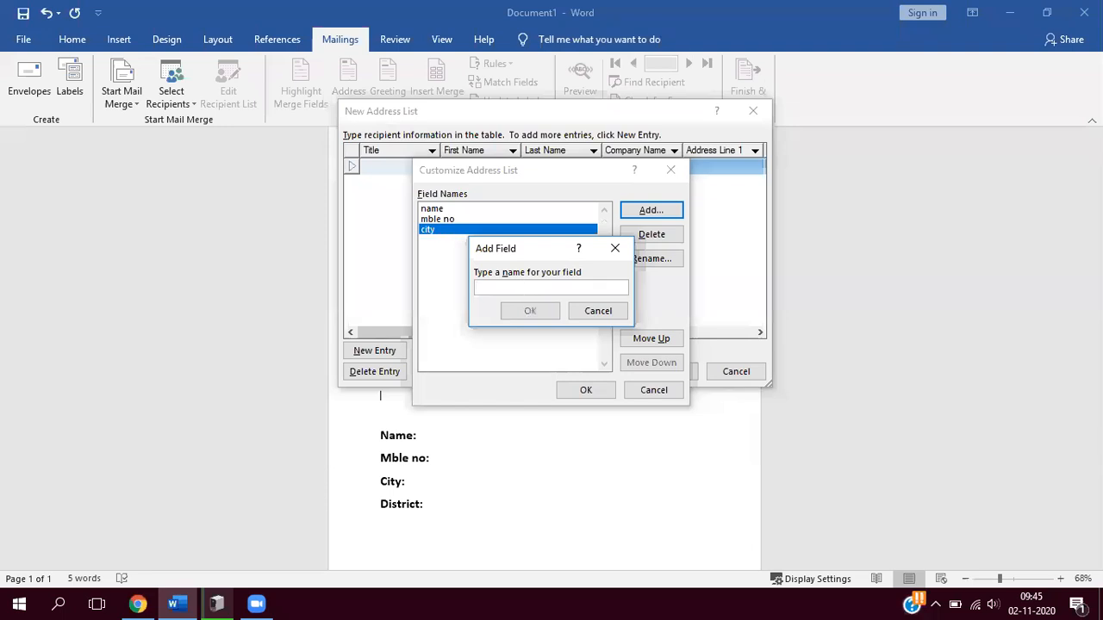
pyautogui.write('district')
pyautogui.click(530, 311)
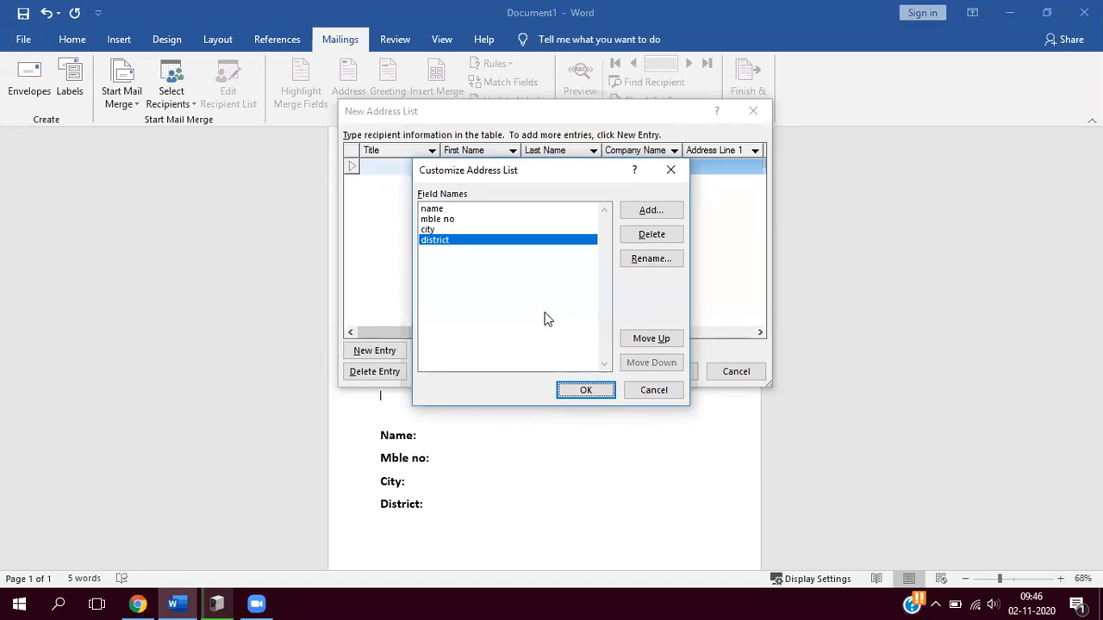
pyautogui.click(586, 389)
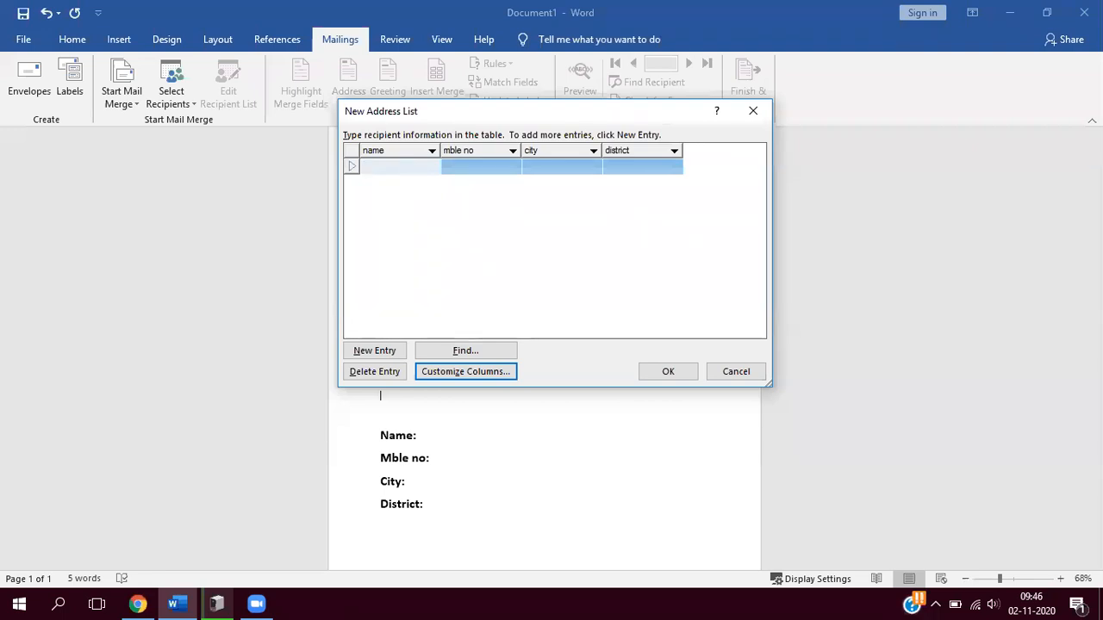
# - Fill in the first recipient's name and mobile number, with city "vijayawada" and district "guntur"
pyautogui.write('deepthi')
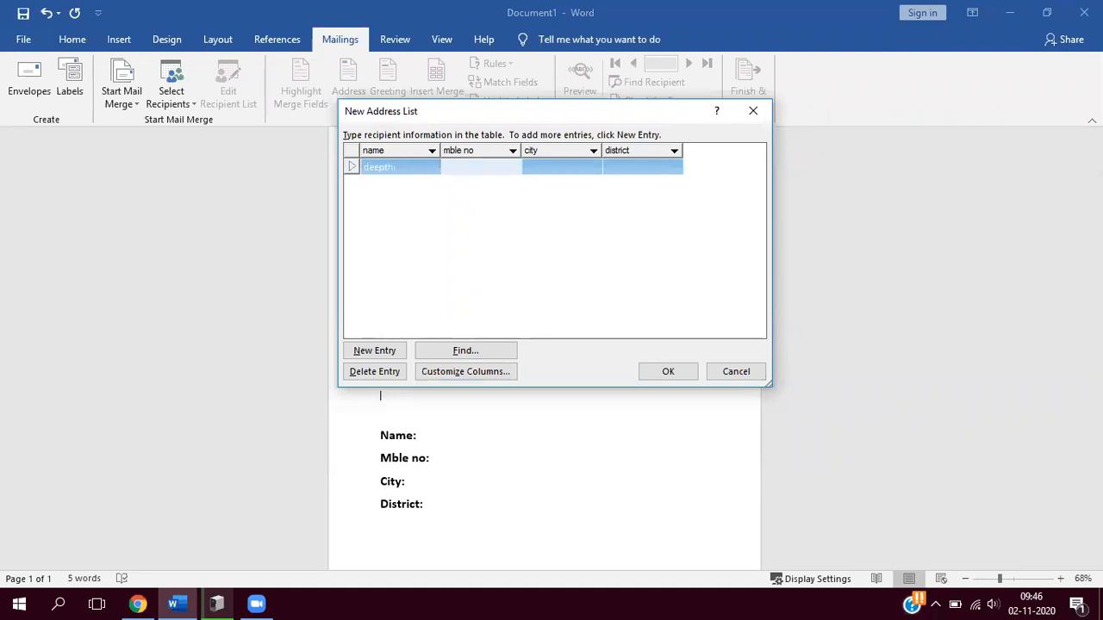
pyautogui.press('Tab')
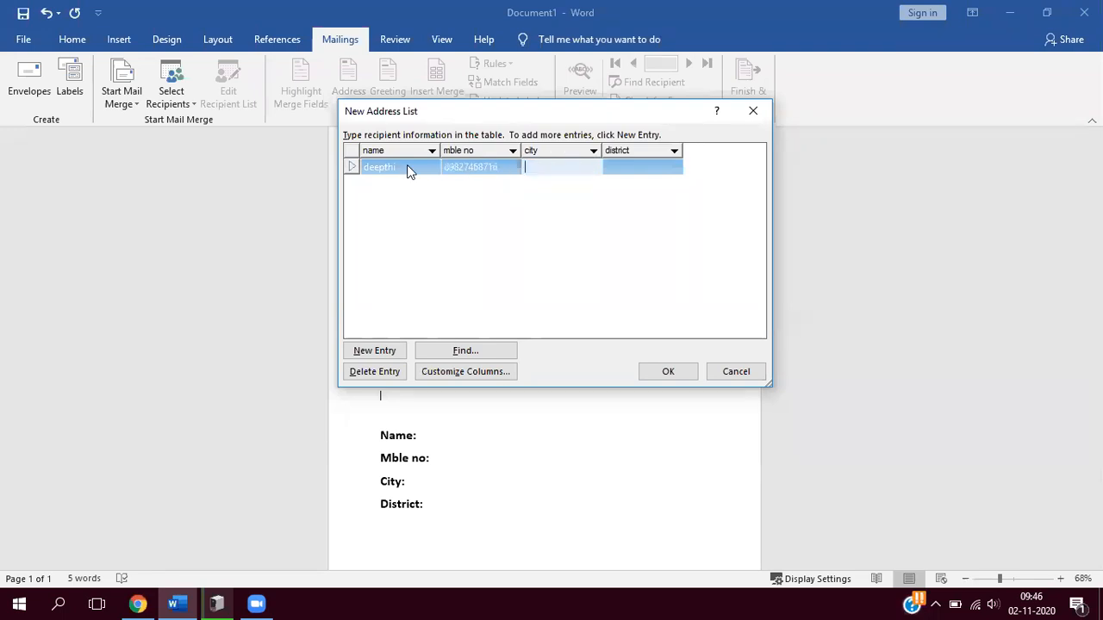
pyautogui.write('vijayawada')
pyautogui.press('Tab')
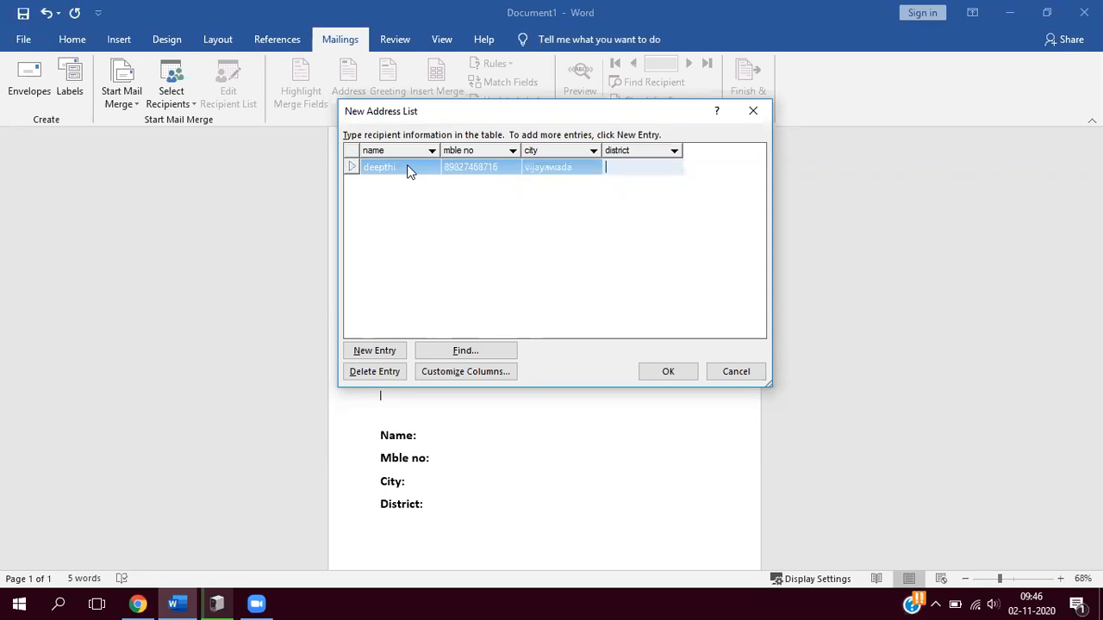
pyautogui.write('guntur')
pyautogui.press('Tab')
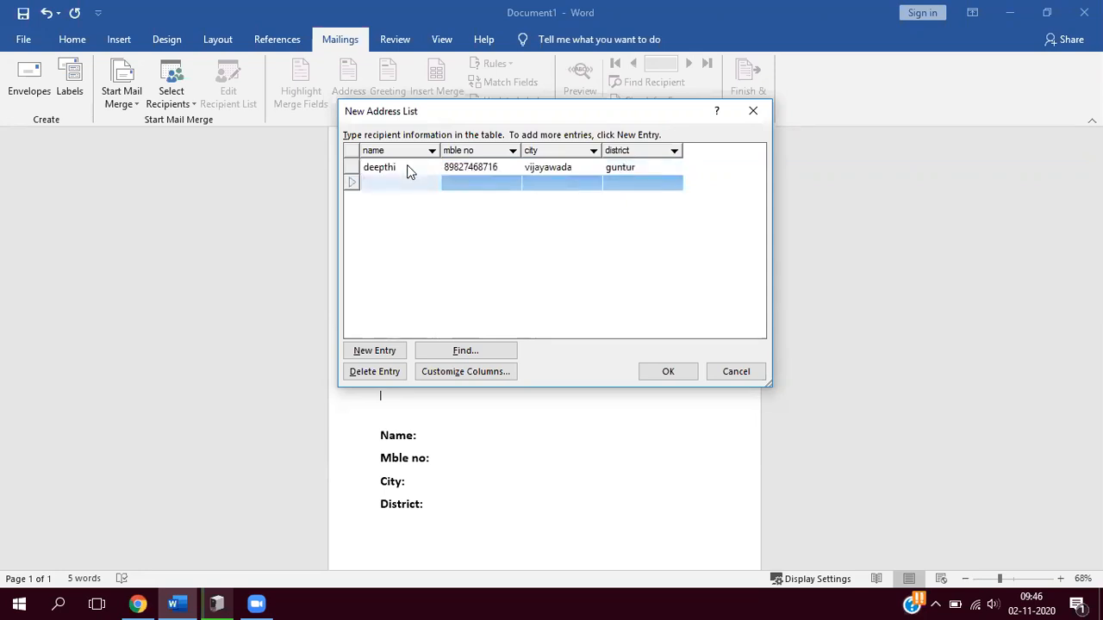
# - Enter the second recipient's name and mobile number, with city "rajam" and district "srikakulam"
pyautogui.write('dileep')
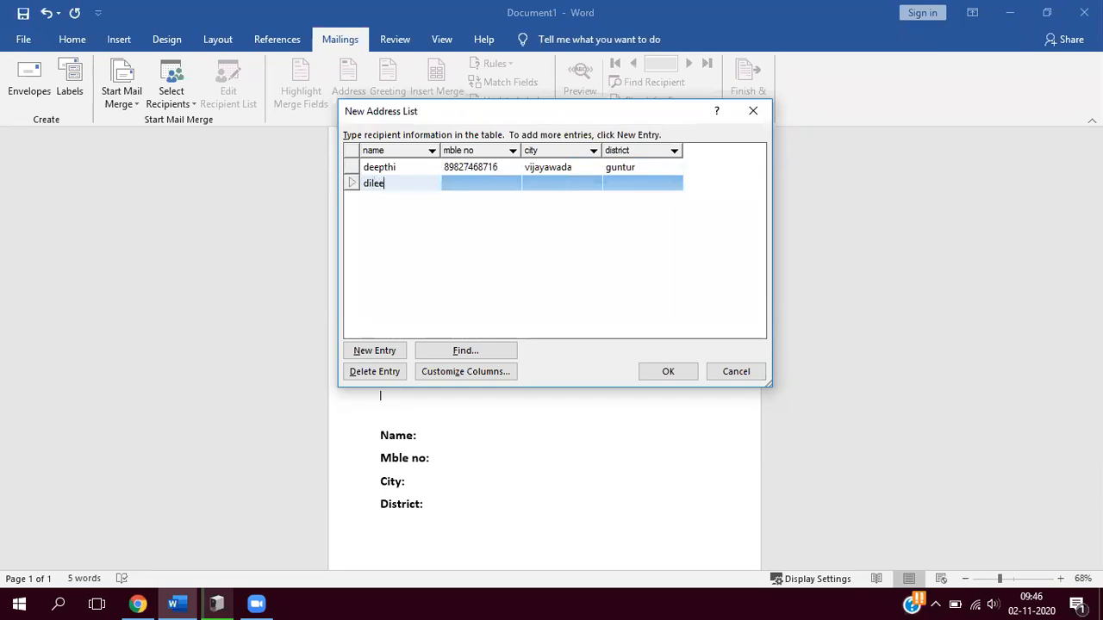
pyautogui.press('Tab')
pyautogui.press('Tab')
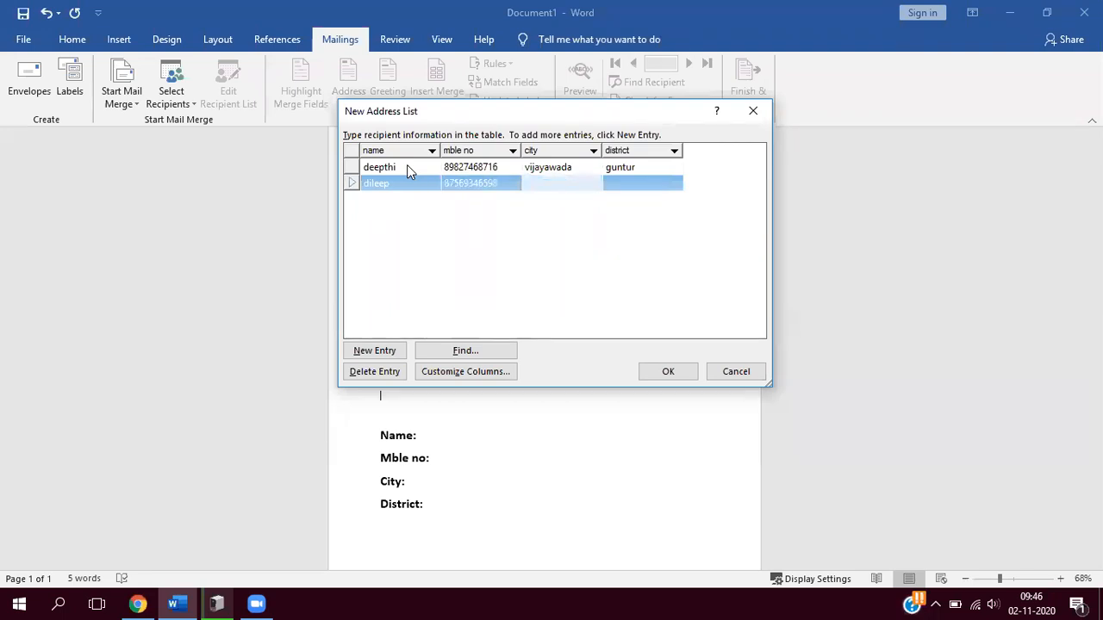
pyautogui.write('rajam')
pyautogui.press('Tab')
pyautogui.write('s')
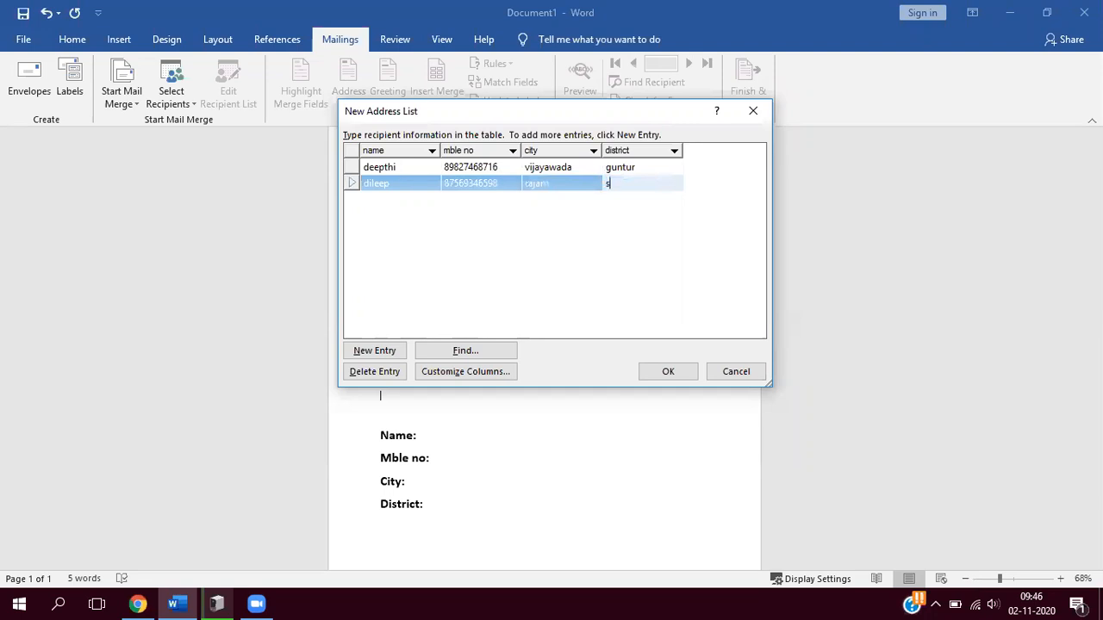
pyautogui.write('rikakulam')
pyautogui.press('Tab')
# - Enter the third recipient's name and mobile number, with city "bobbili" and district "vizianagaram"
pyautogui.write('ma')
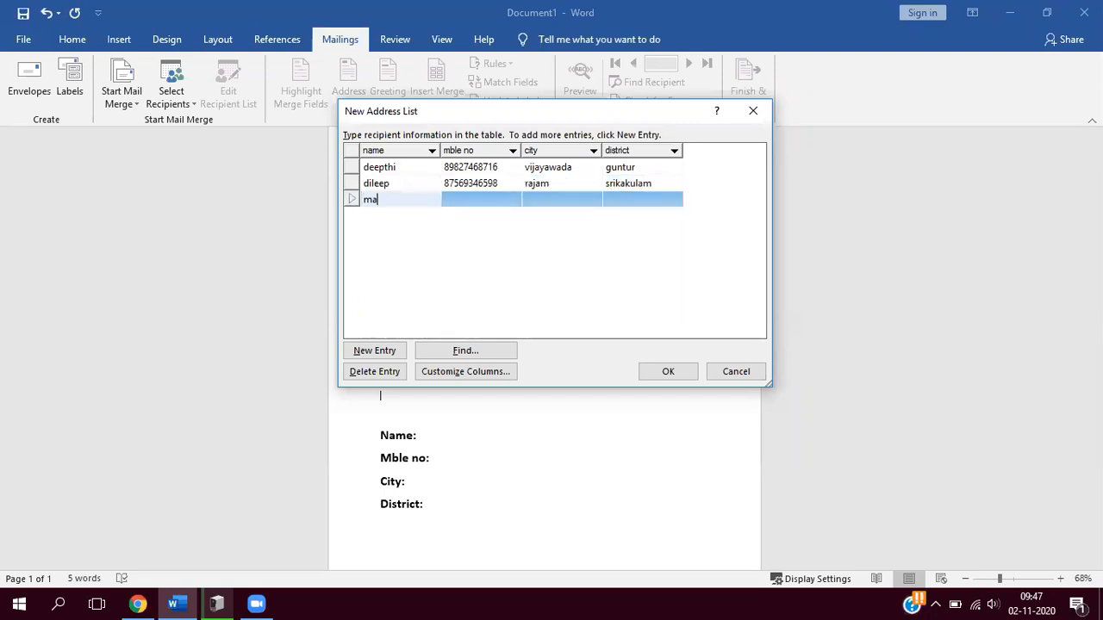
pyautogui.write('noj')
pyautogui.press('Tab')
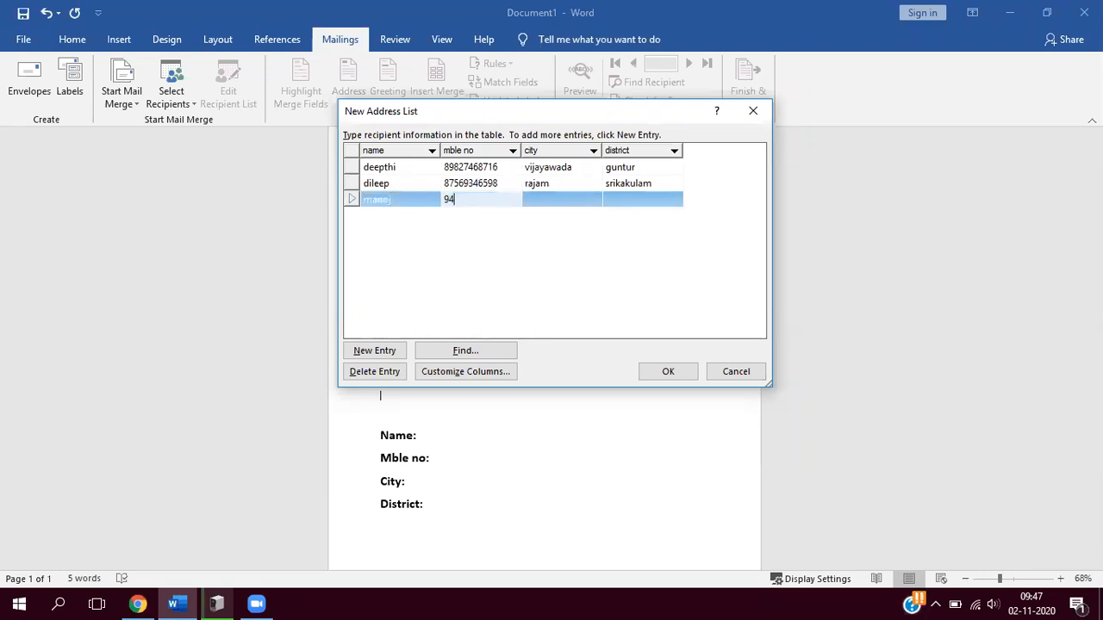
pyautogui.press('Tab')
pyautogui.write('bobbili')
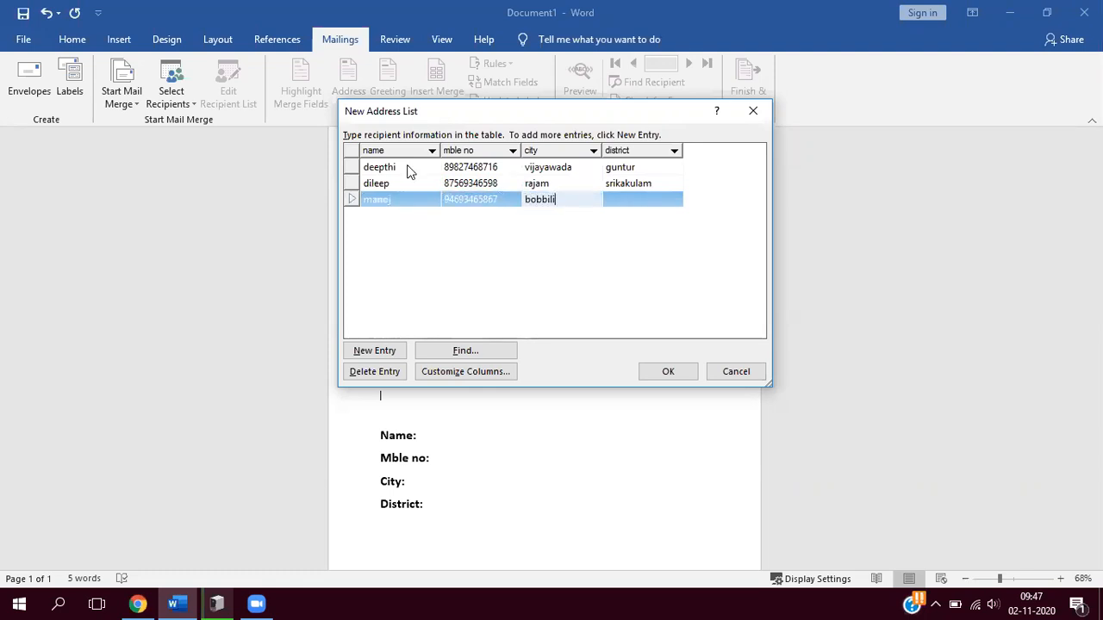
pyautogui.press('Tab')
pyautogui.write('vizizanagaram')
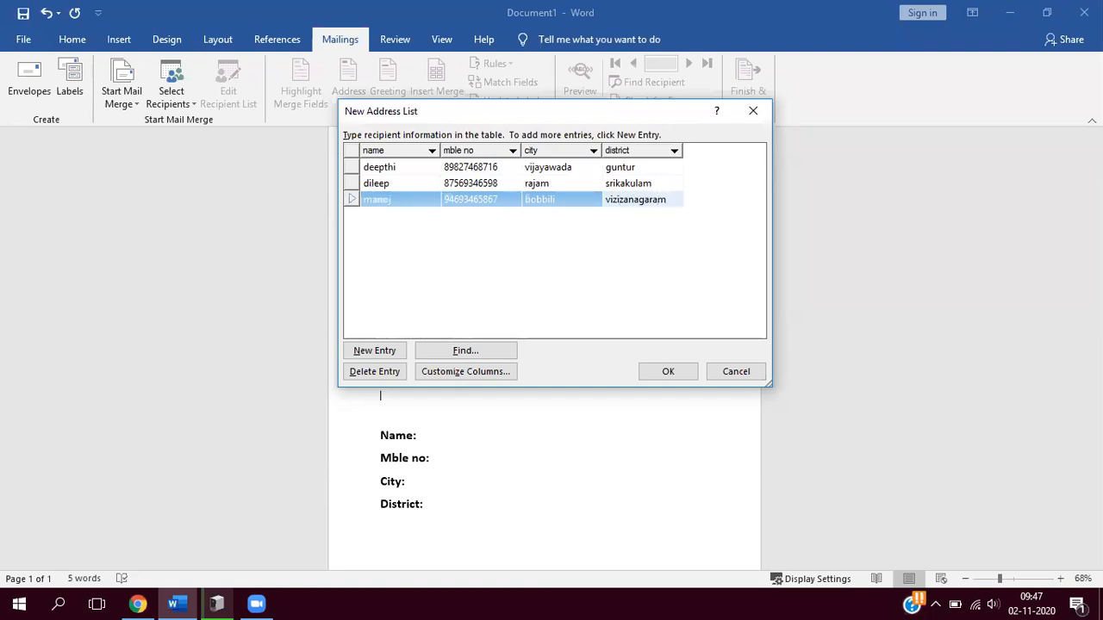
pyautogui.click(624, 200)
pyautogui.press('Delete')
pyautogui.press('Tab')
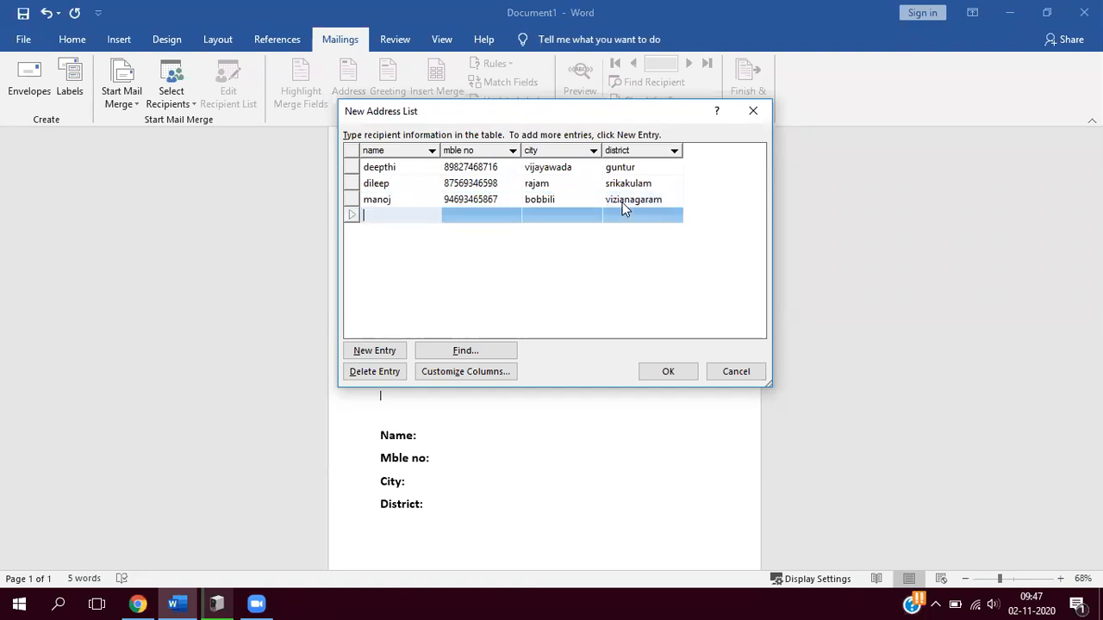
# - Enter the fourth recipient's name and mobile number, with city "vizianagaram" and district "vizizanagaram"
pyautogui.write('pavan')
pyautogui.press('Tab')
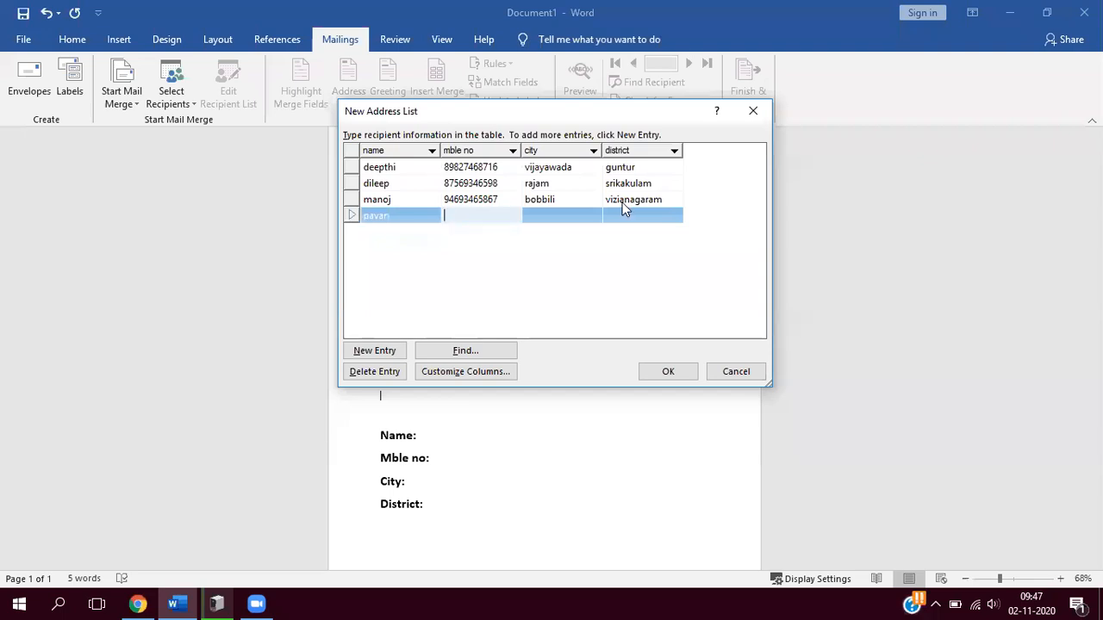
pyautogui.press('Tab')
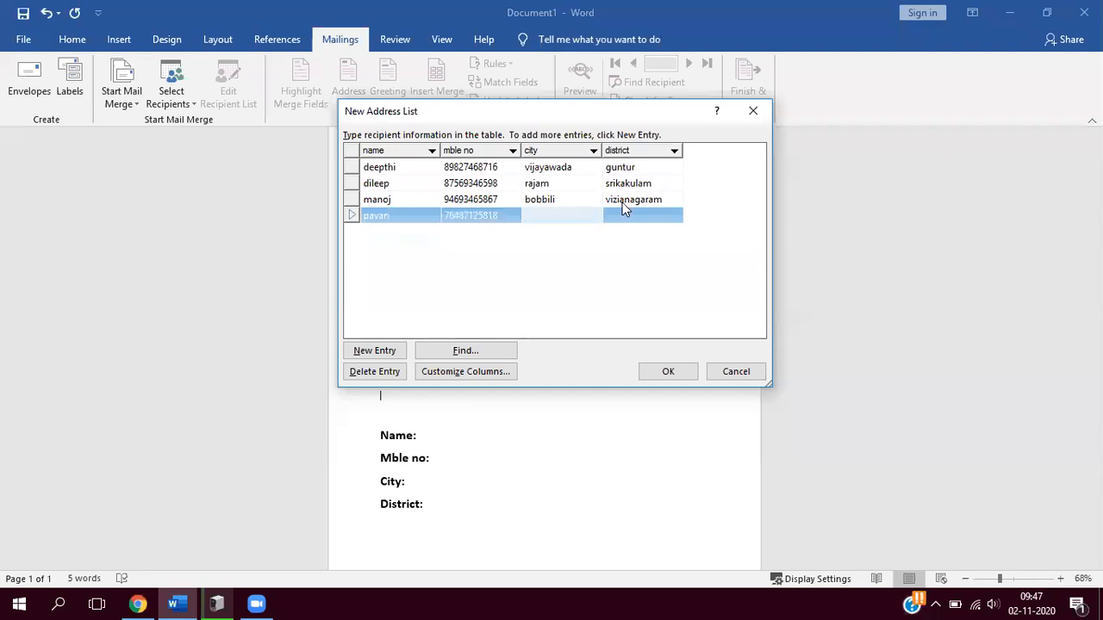
pyautogui.write('vizianagaram')
pyautogui.press('Tab')
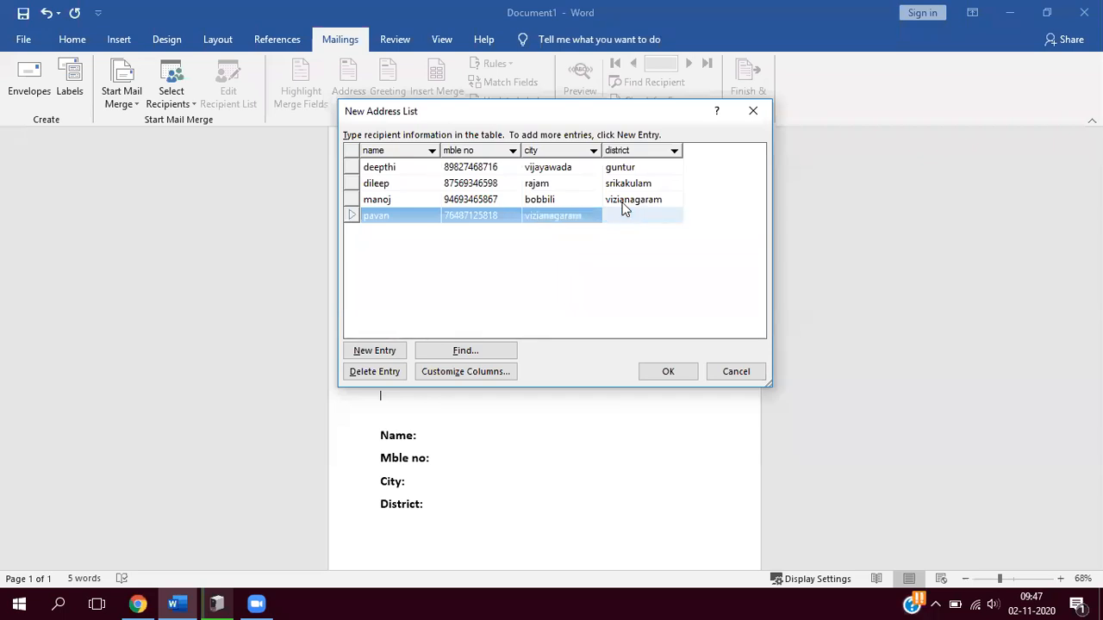
pyautogui.write('viz')
pyautogui.write('izanagae')
pyautogui.press('BackSpace')
pyautogui.press('BackSpace')
pyautogui.write('aram')
pyautogui.press('Tab')
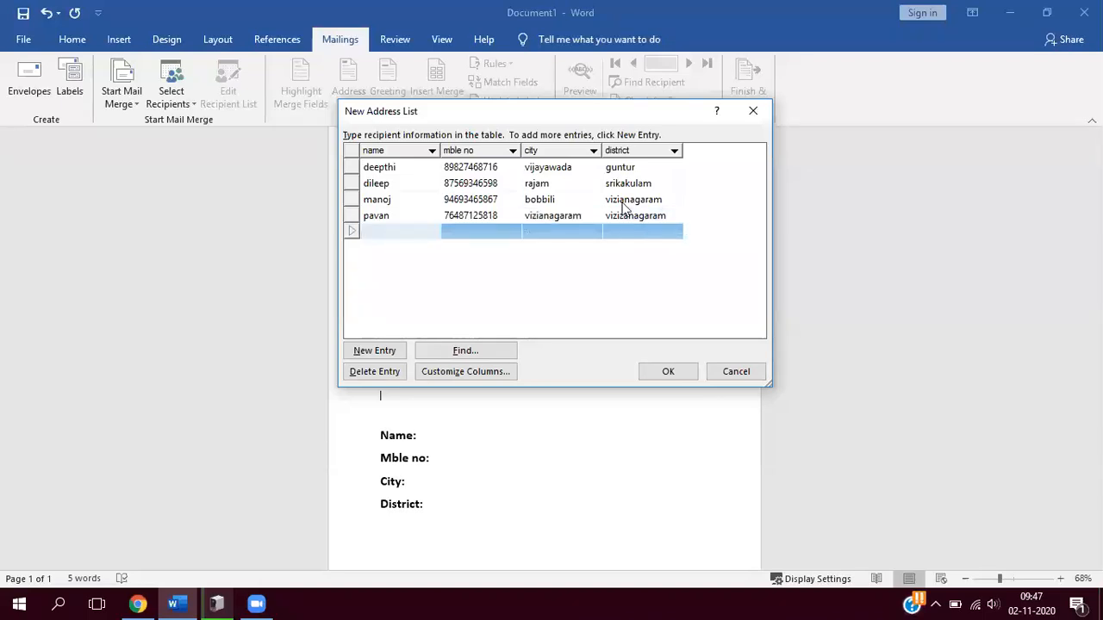
# - Enter the fifth recipient's name and mobile number, with city "s.kota" and district "vizianagaram"
pyautogui.write('mahathi')
pyautogui.press('Tab')
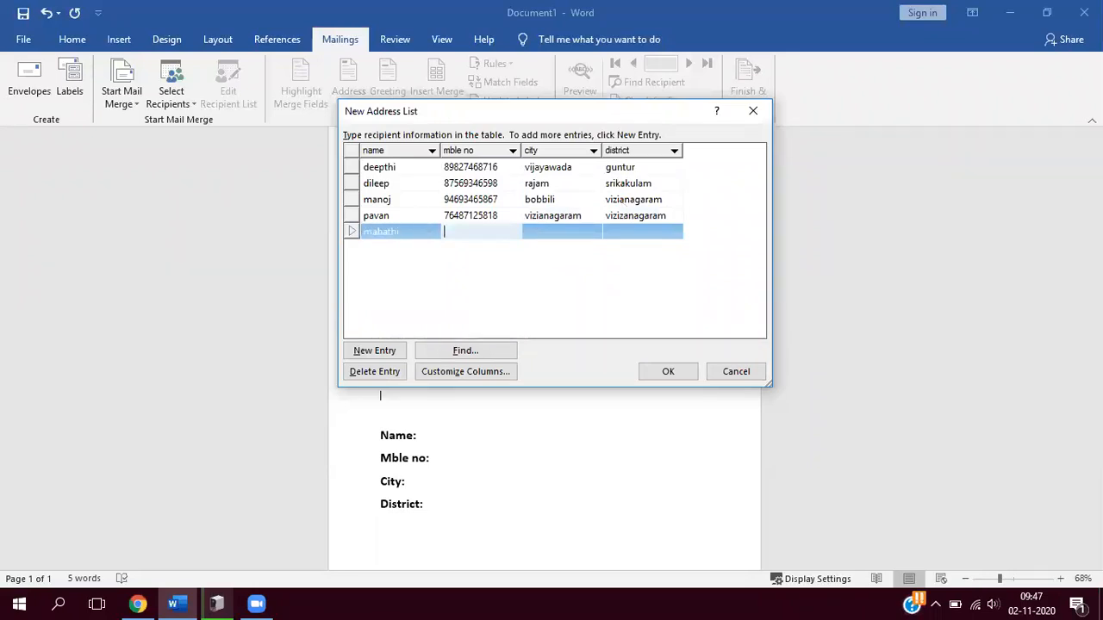
pyautogui.press('Tab')
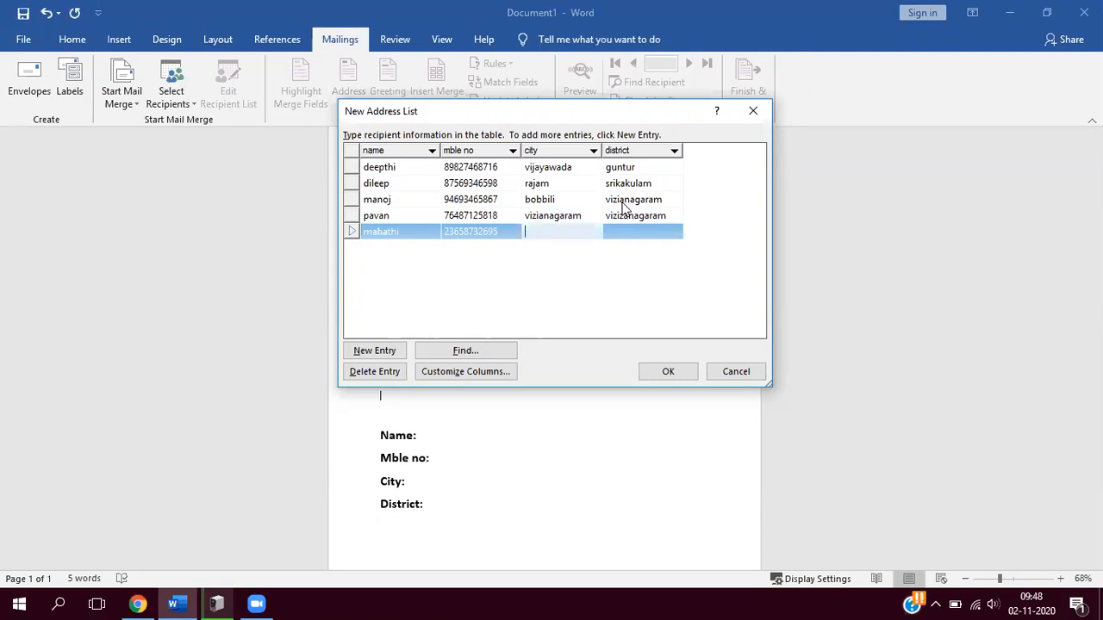
pyautogui.write('s.kota')
pyautogui.press('Tab')
pyautogui.write('vizianagara')
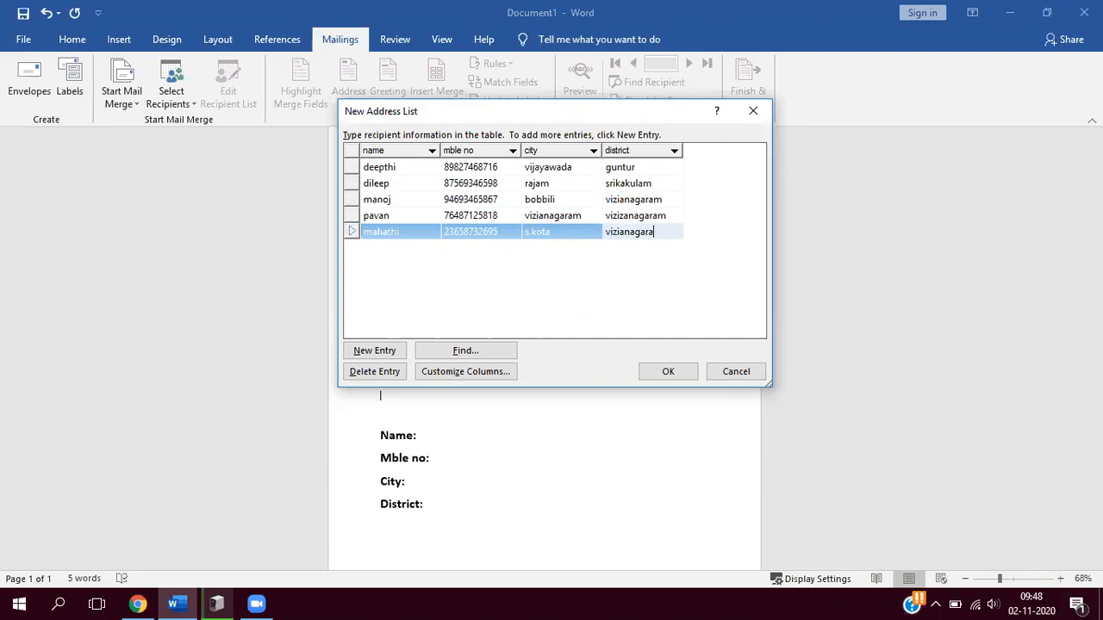
pyautogui.write('m')
pyautogui.press('Tab')
# - Enter the sixth recipient's name and mobile number, with city "mvp" and district "visakhapatnam"
pyautogui.write('prasa')
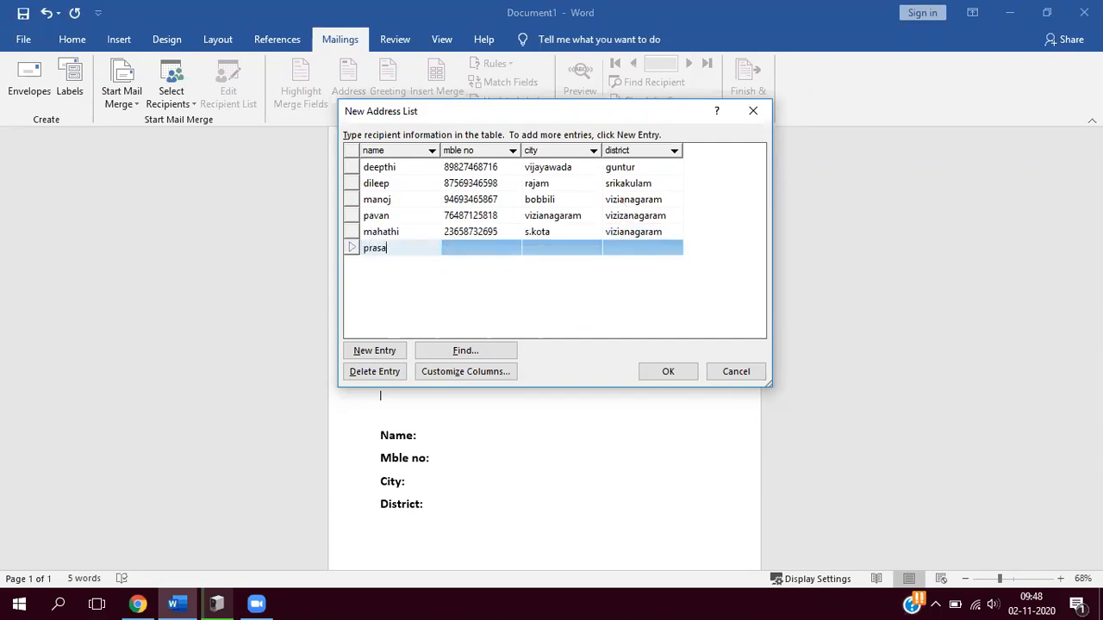
pyautogui.write('nna')
pyautogui.press('Tab')
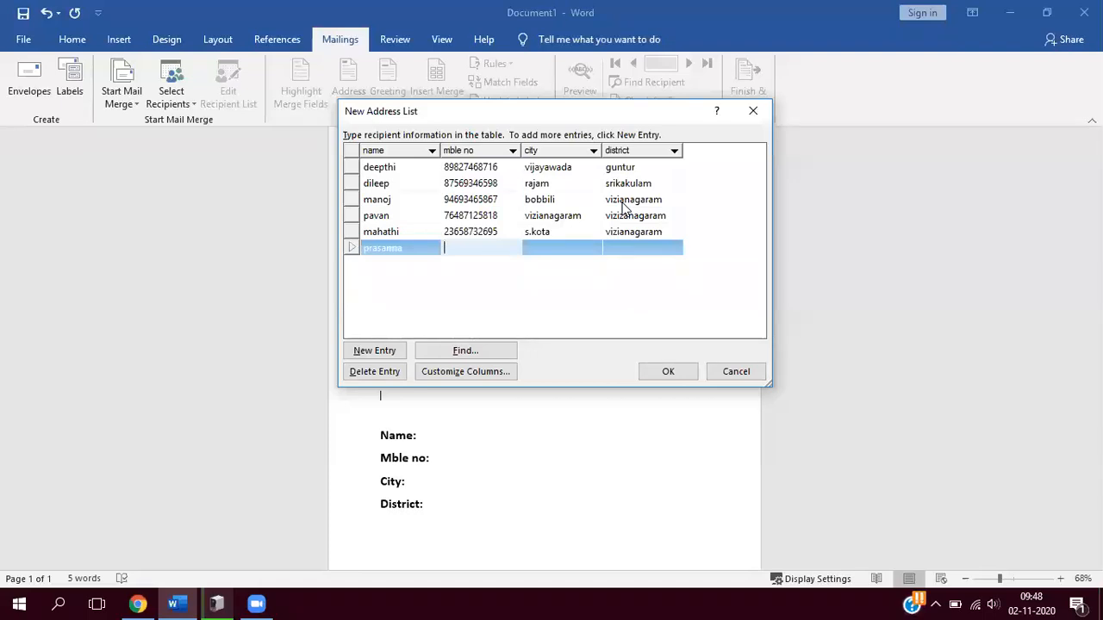
pyautogui.press('Tab')
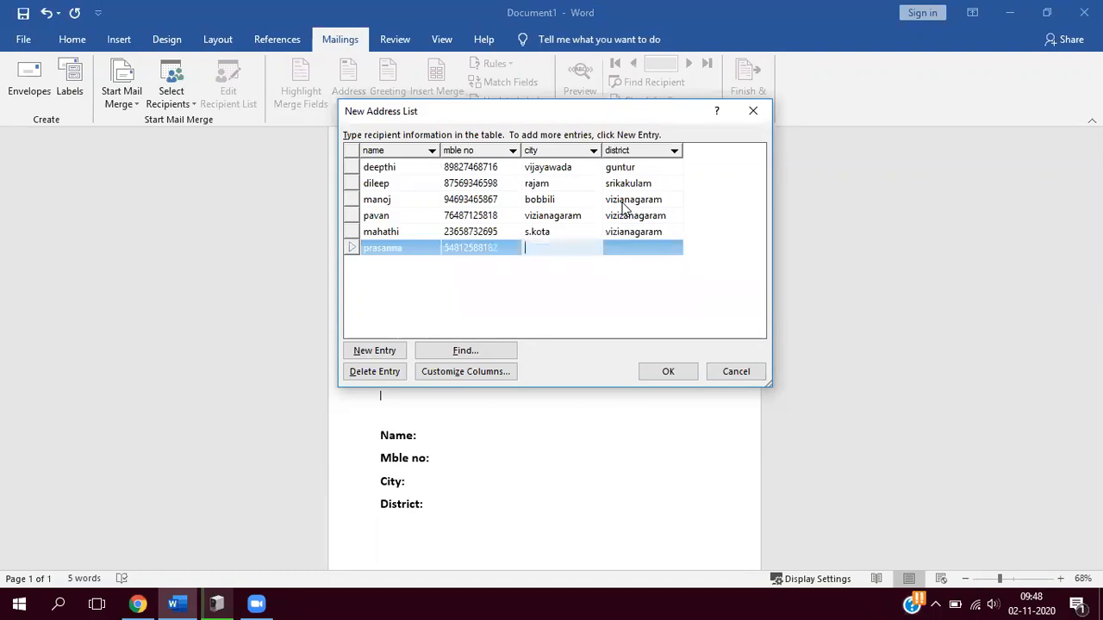
pyautogui.write('mvp')
pyautogui.press('Tab')
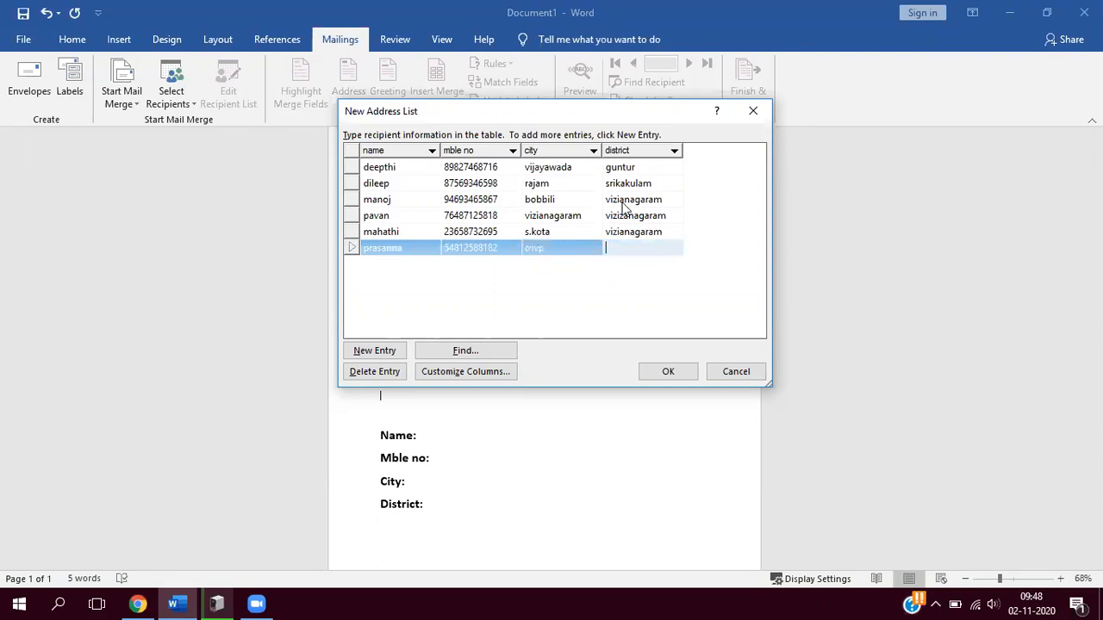
pyautogui.write('visakhapatnam')
# - Finish the recipient list and save it to the Desktop as "adress" in the Microsoft Office Address Lists format
pyautogui.moveTo(553, 128); pyautogui.dragTo(570, 175)
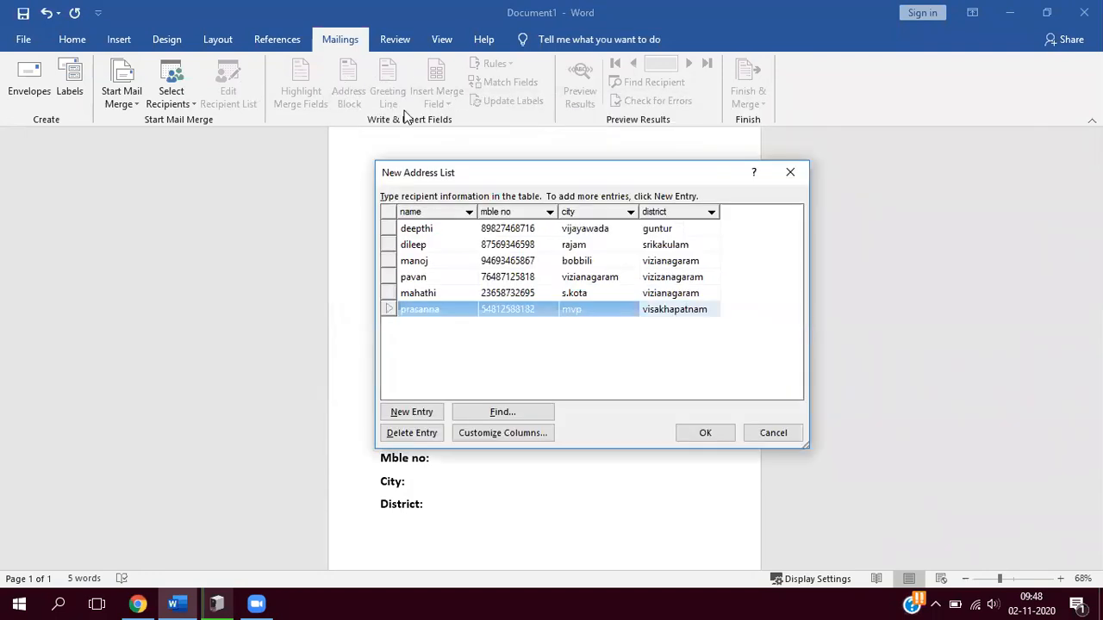
pyautogui.click(705, 433)
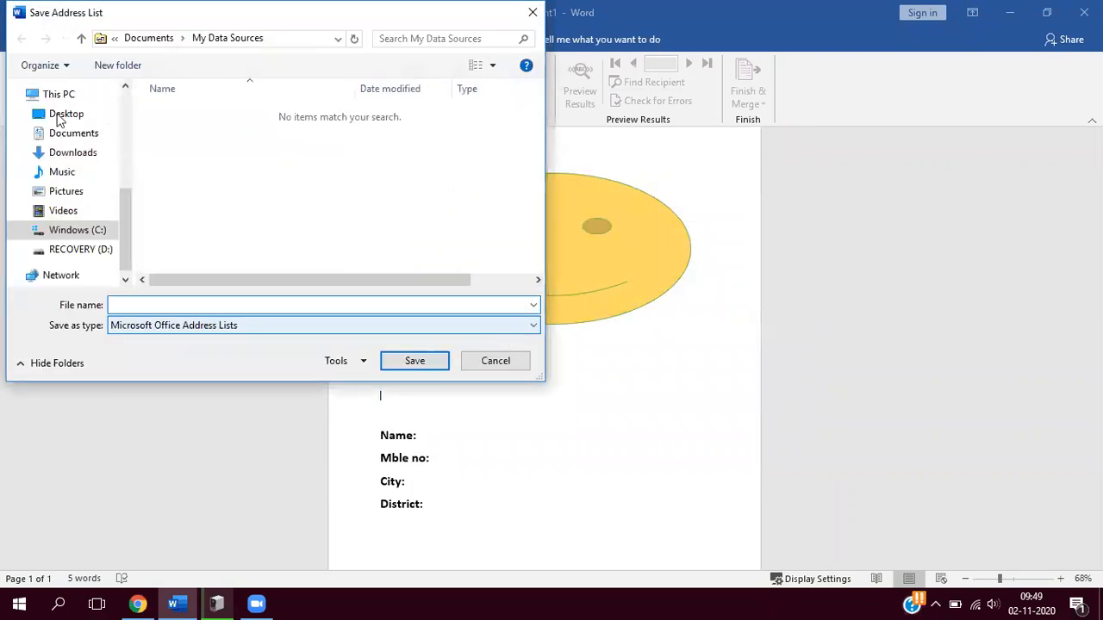
pyautogui.click(146, 308)
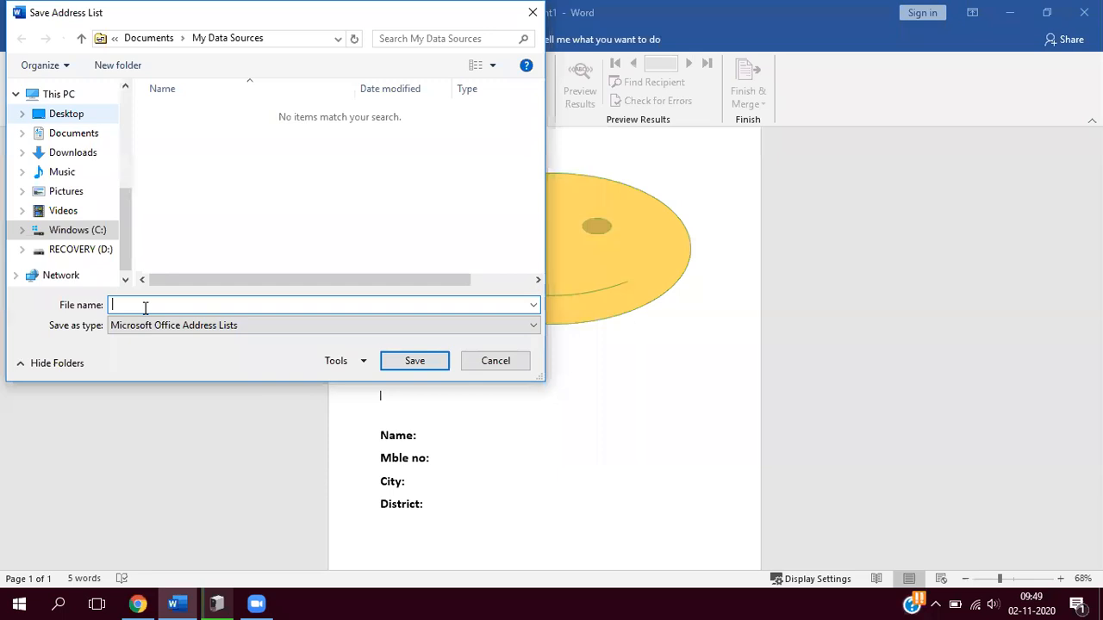
pyautogui.write('ad')
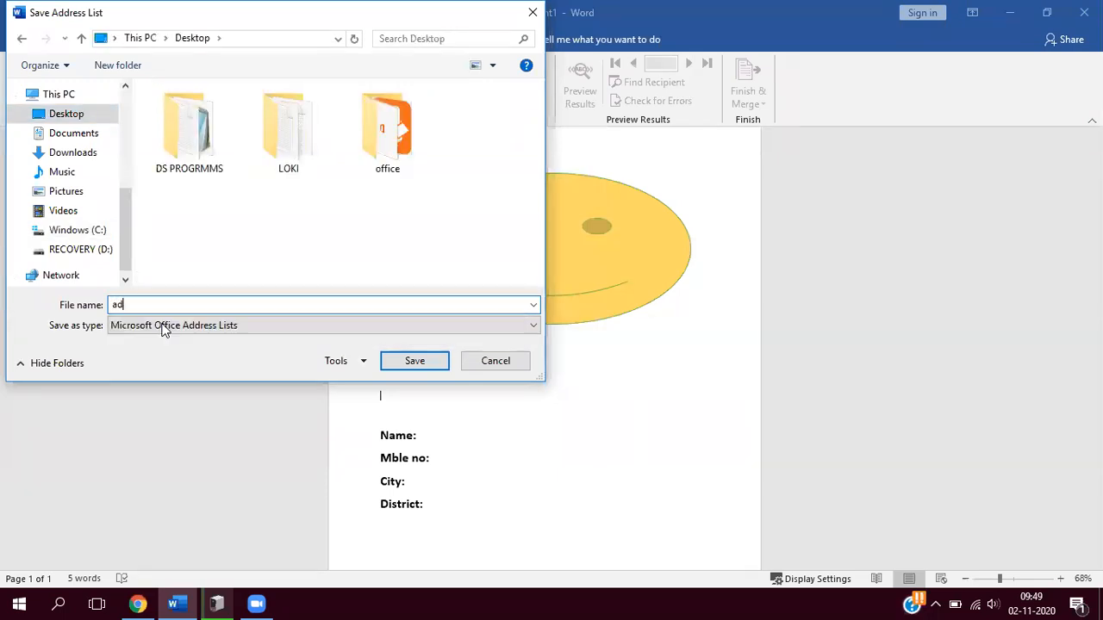
pyautogui.write('ress')
pyautogui.press('Tab')
pyautogui.click(407, 362)
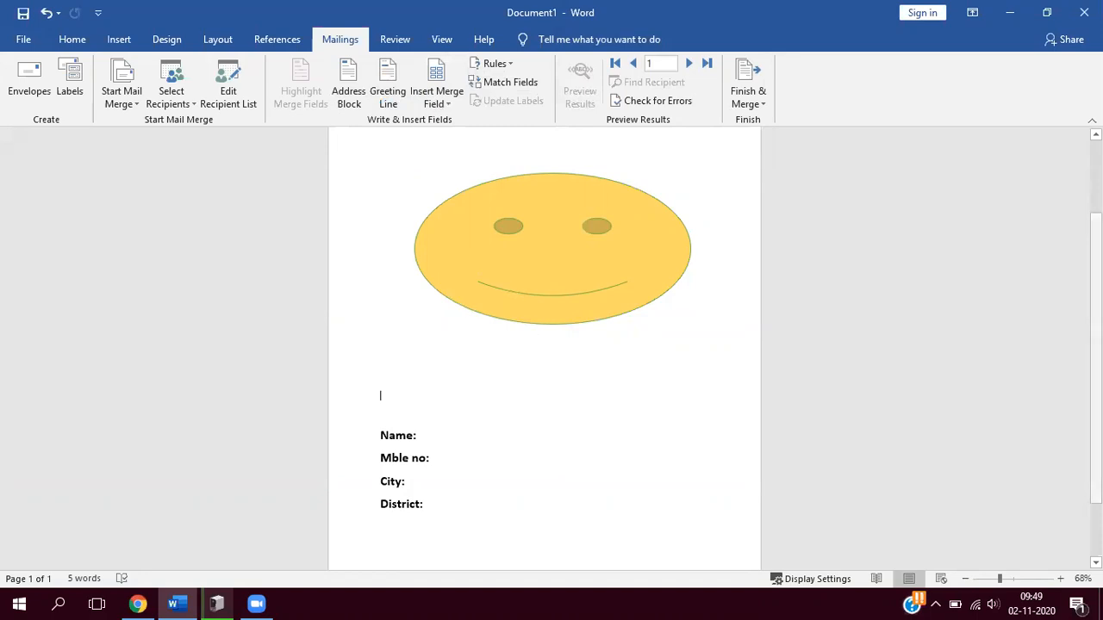
pyautogui.scroll(3, 544, 345)
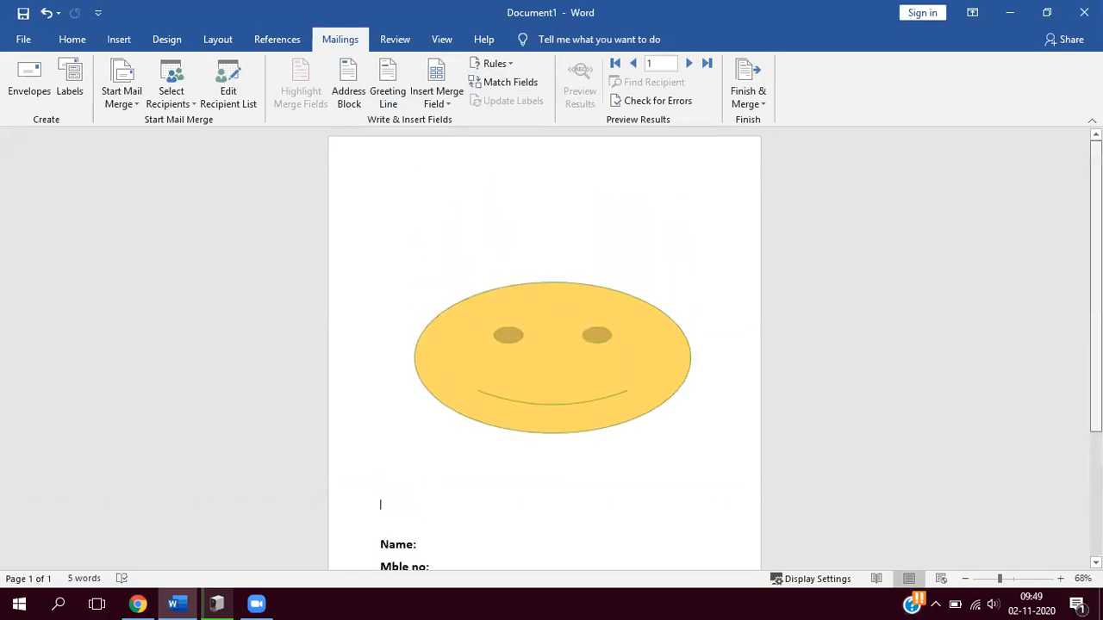
# - Insert the name merge field after the "Name:" label below the smiley face
pyautogui.scroll(-5, 544, 344)
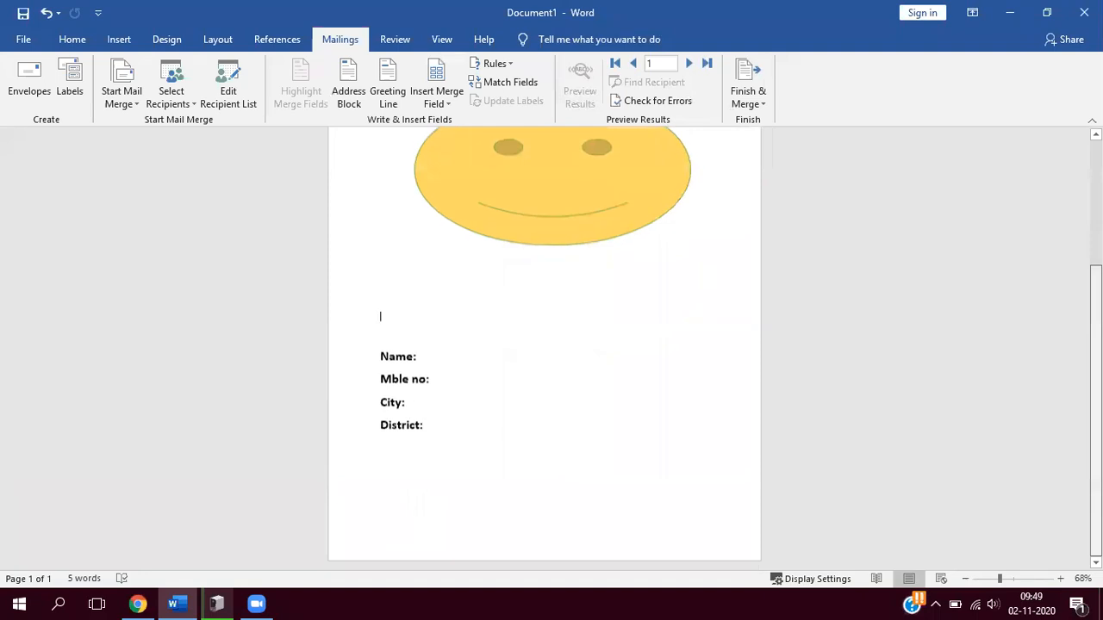
pyautogui.scroll(5, 544, 345)
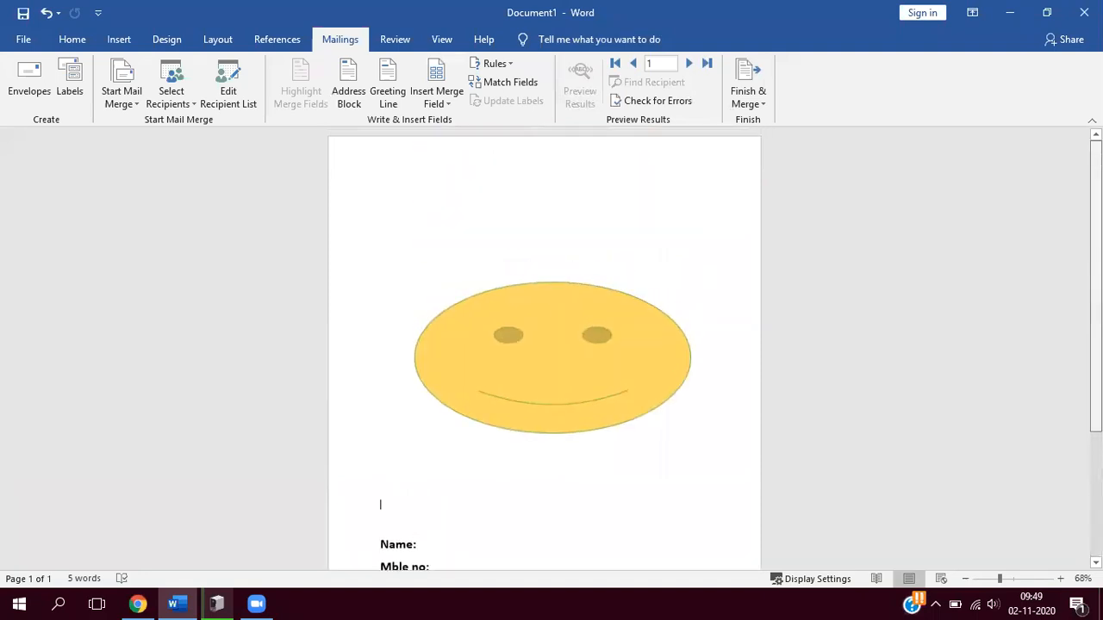
pyautogui.scroll(-1, 545, 345)
pyautogui.scroll(-4, 660, 438)
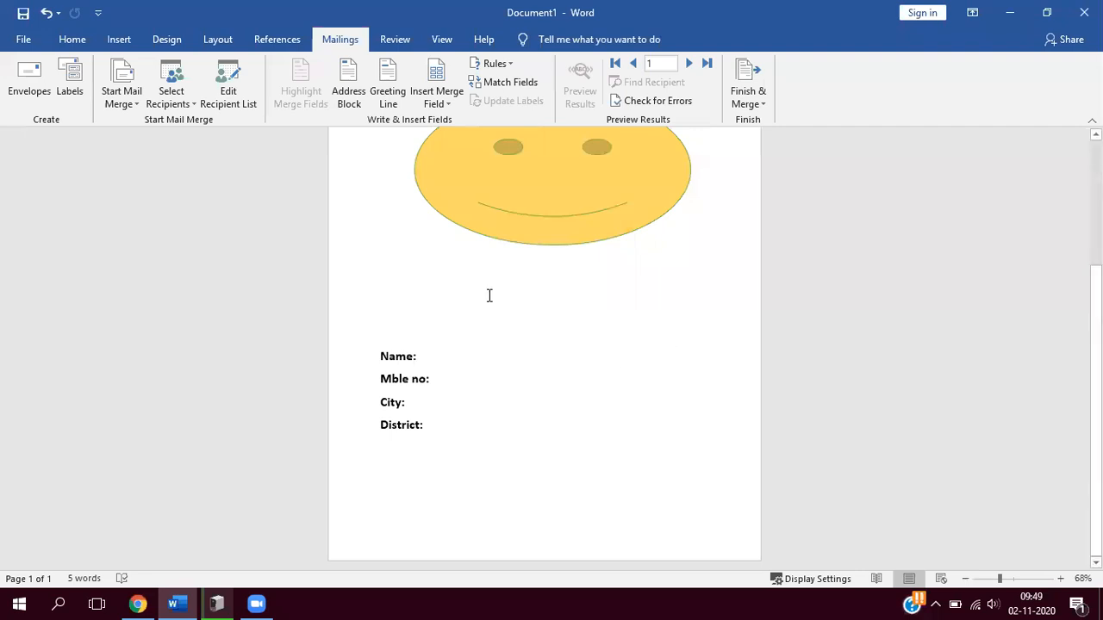
pyautogui.click(449, 102)
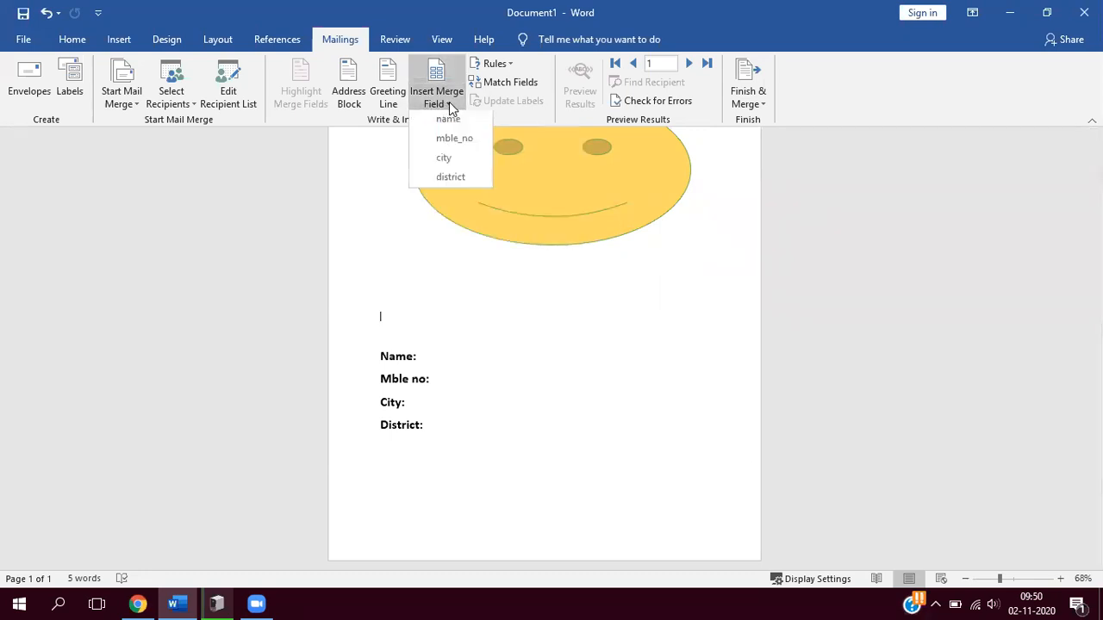
pyautogui.click(424, 360)
pyautogui.click(423, 355)
pyautogui.hotkey('ctrl', 'z')
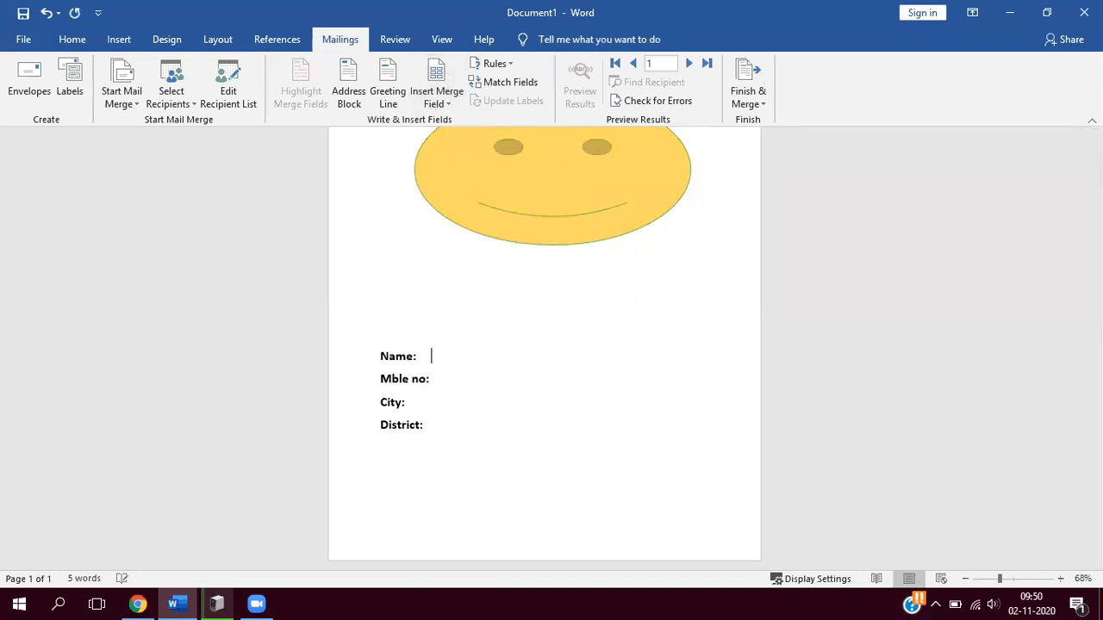
pyautogui.click(451, 103)
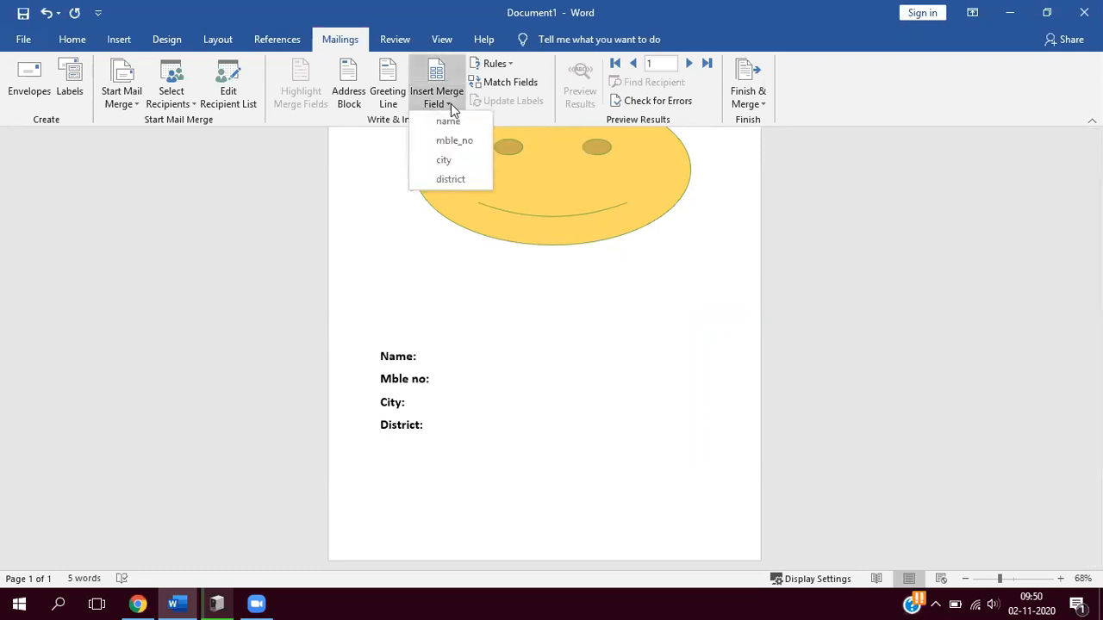
pyautogui.click(451, 124)
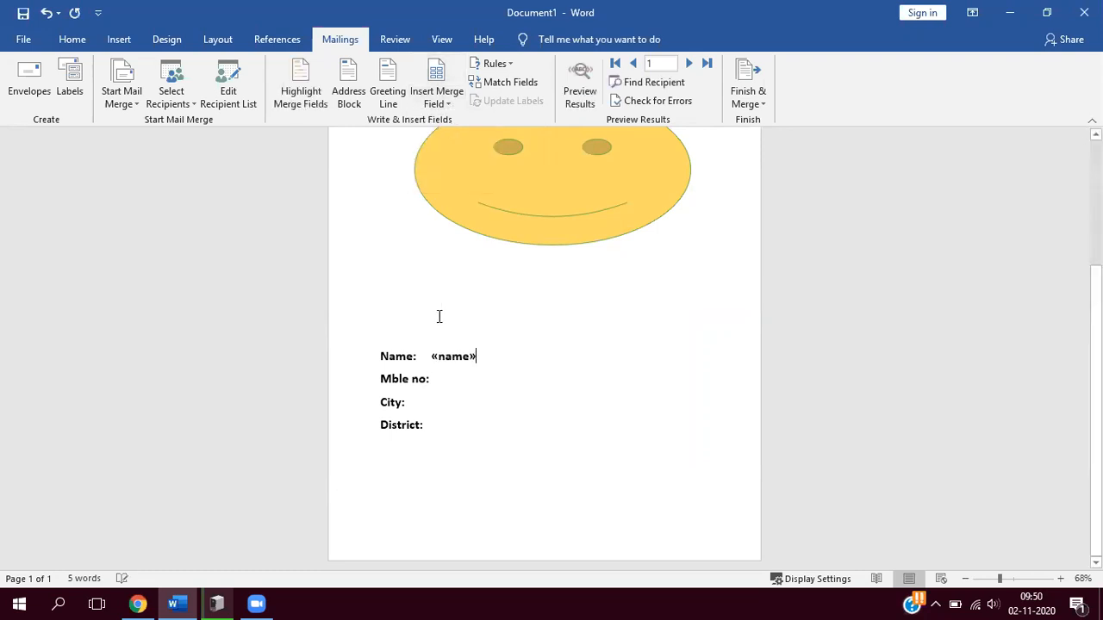
# - Insert the mble_no merge field after the "Mble no:" label
pyautogui.click(437, 379)
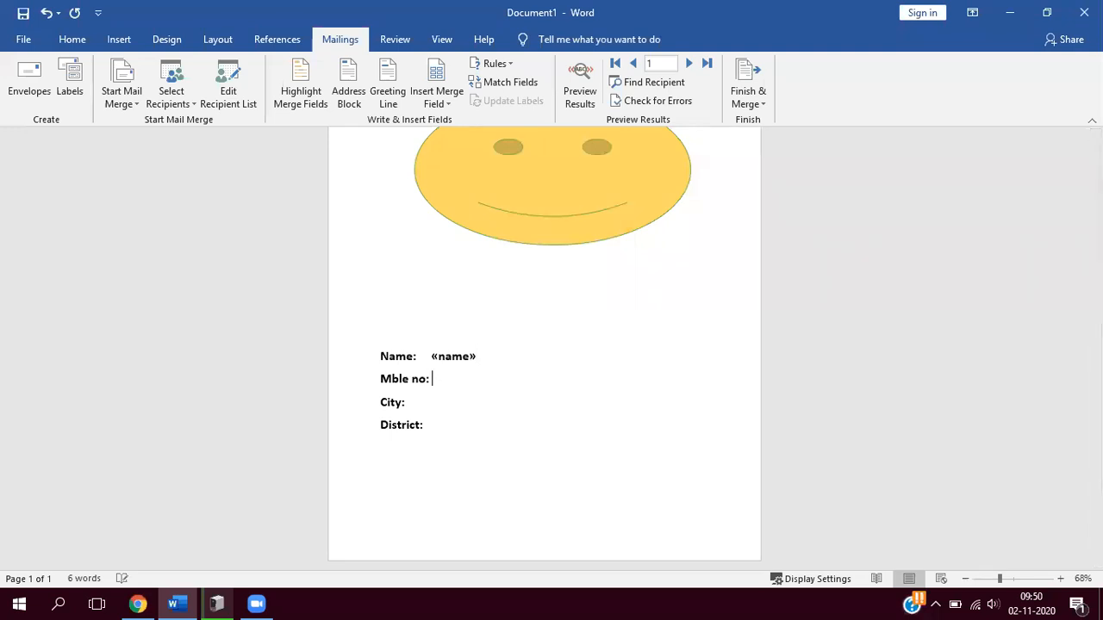
pyautogui.click(447, 104)
pyautogui.click(451, 140)
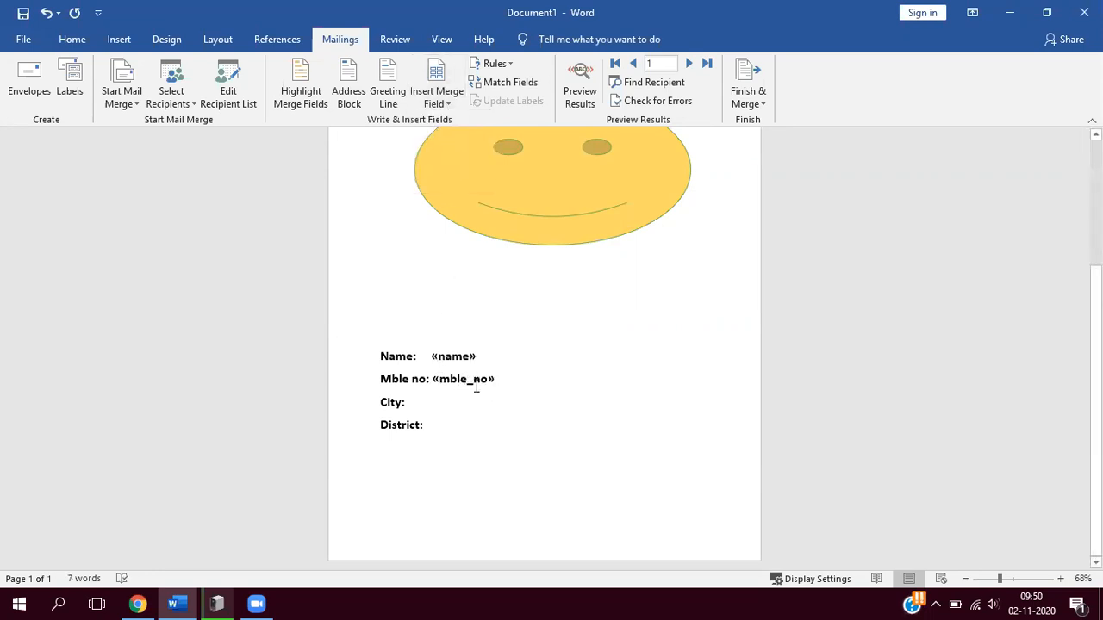
# - Insert the city merge field after "City:" and the district merge field after "District:"
pyautogui.click(420, 403)
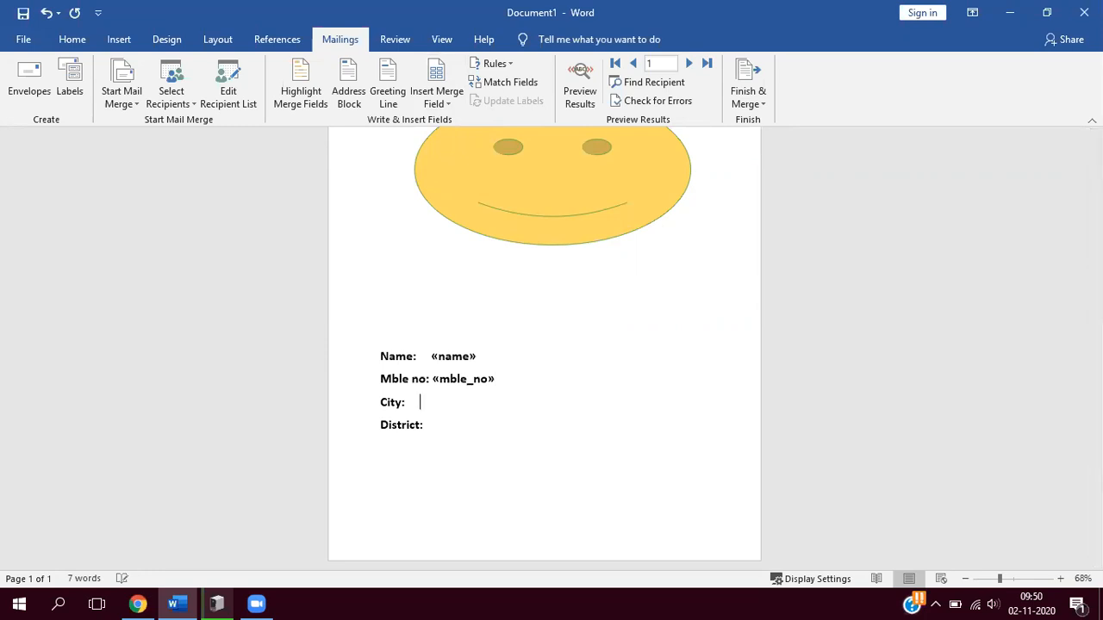
pyautogui.click(453, 103)
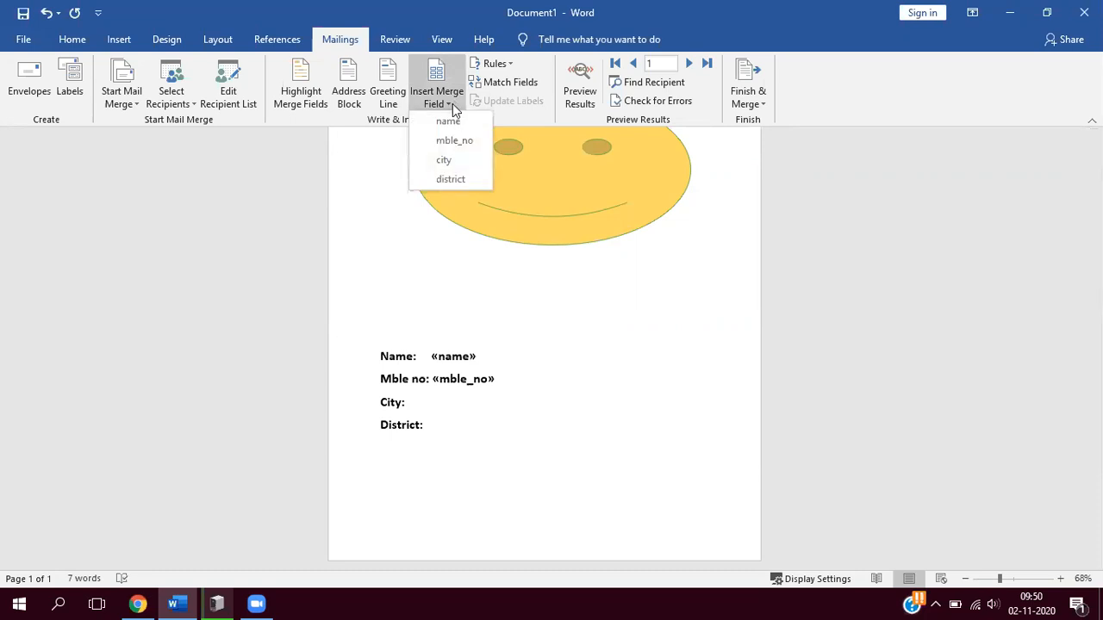
pyautogui.click(441, 161)
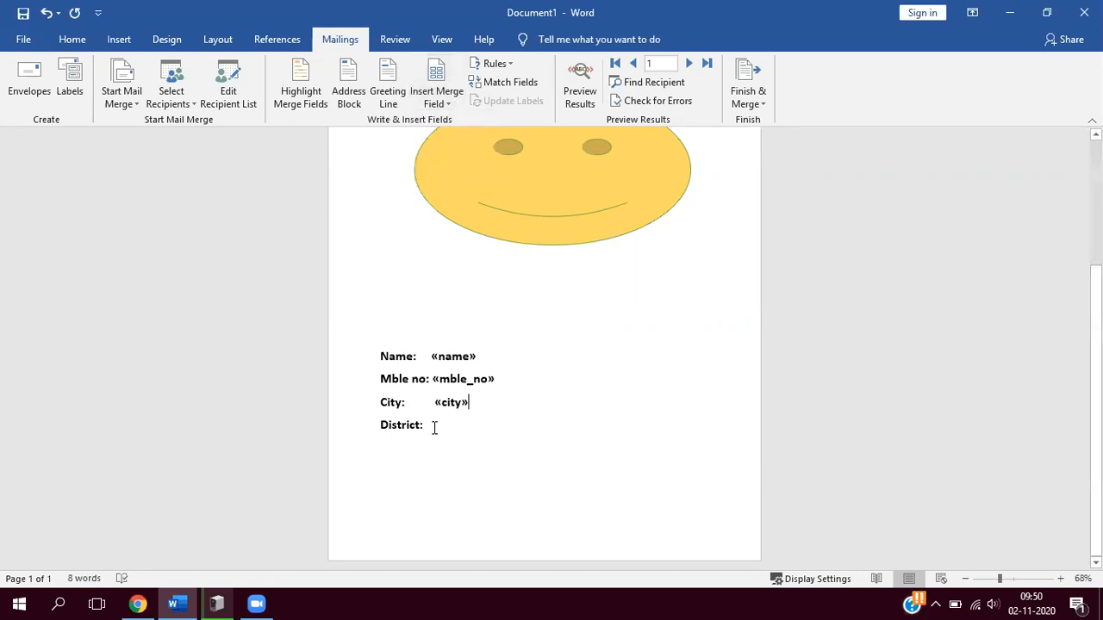
pyautogui.click(435, 428)
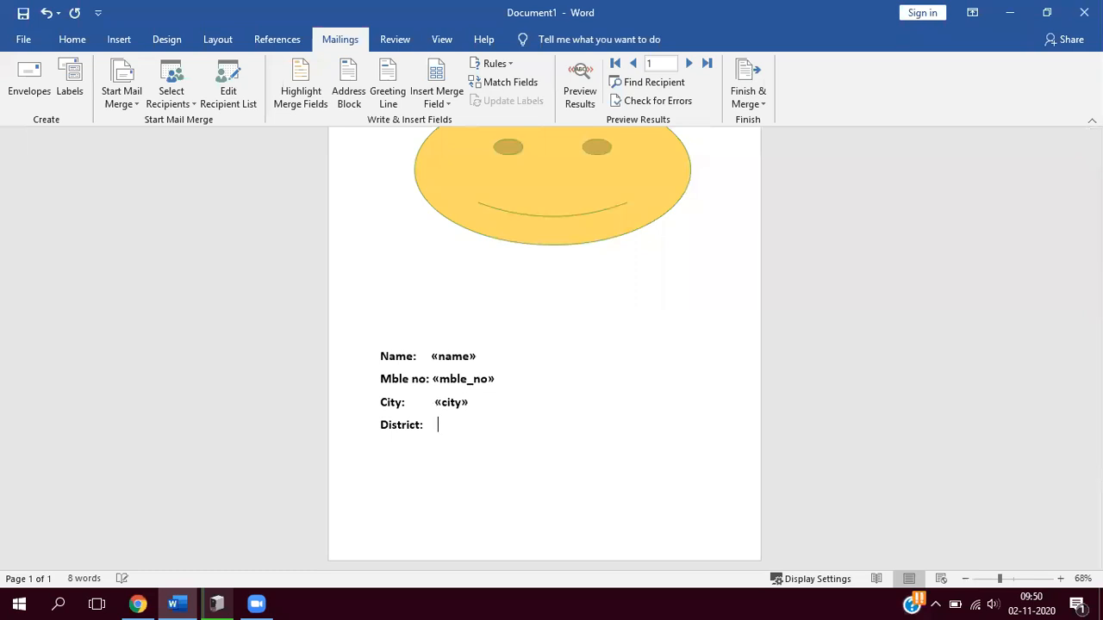
pyautogui.click(446, 101)
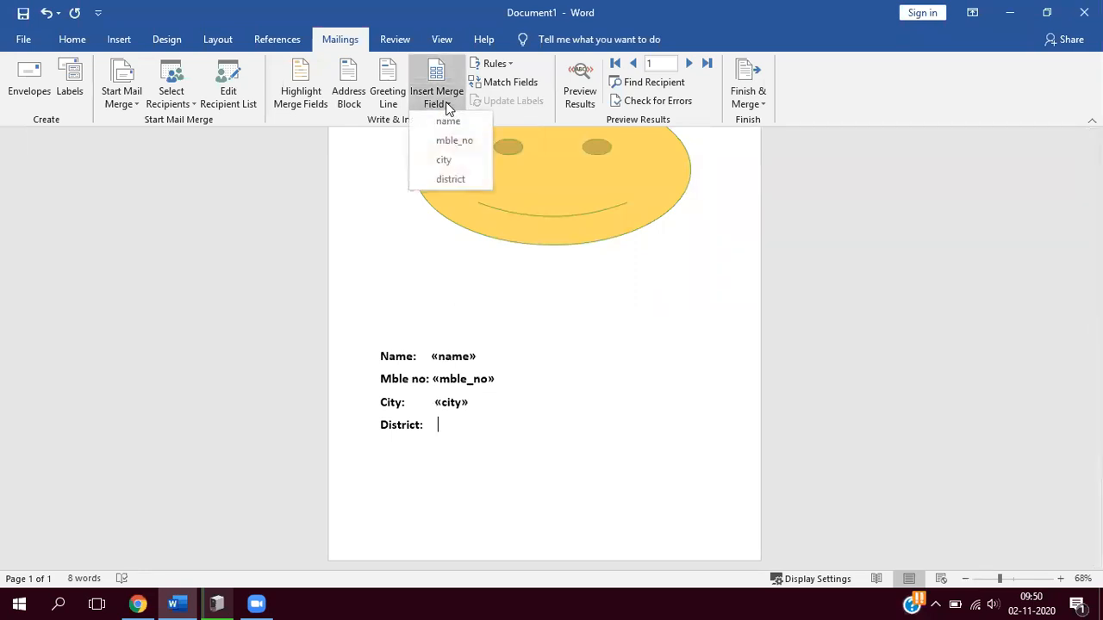
pyautogui.click(446, 180)
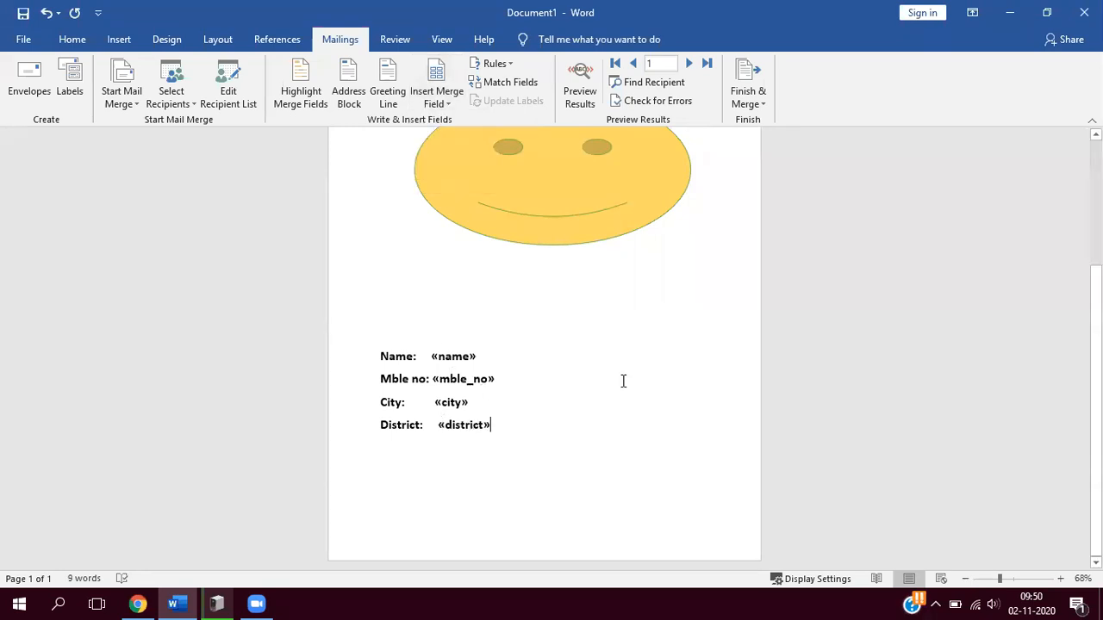
# - Preview the merge results and step through the recipients from record 1 to record 6
pyautogui.scroll(4, 623, 381)
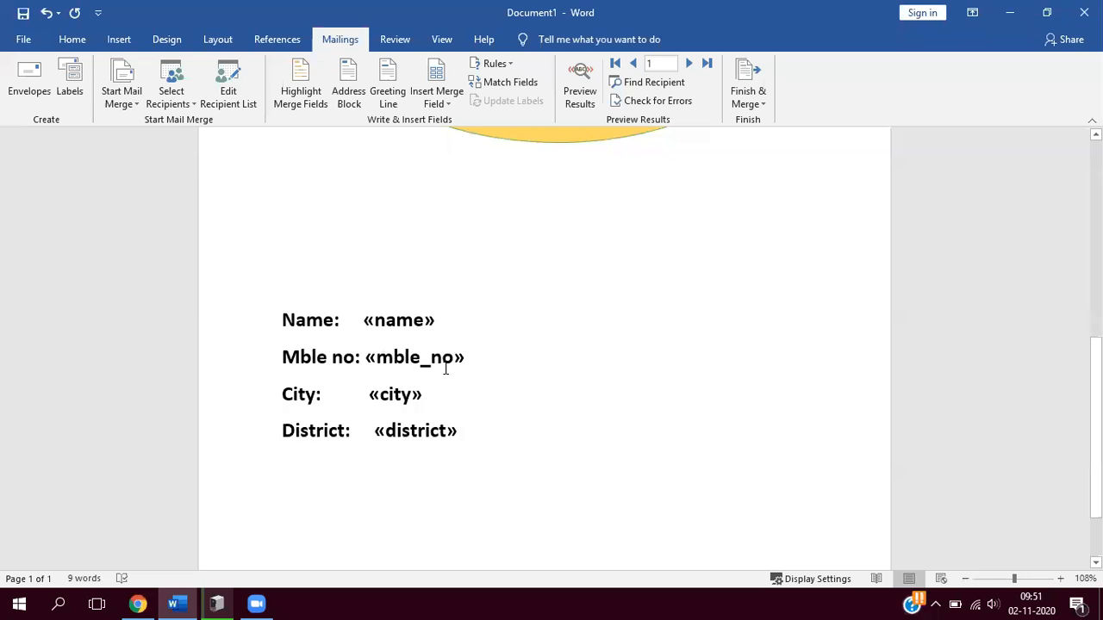
pyautogui.click(578, 83)
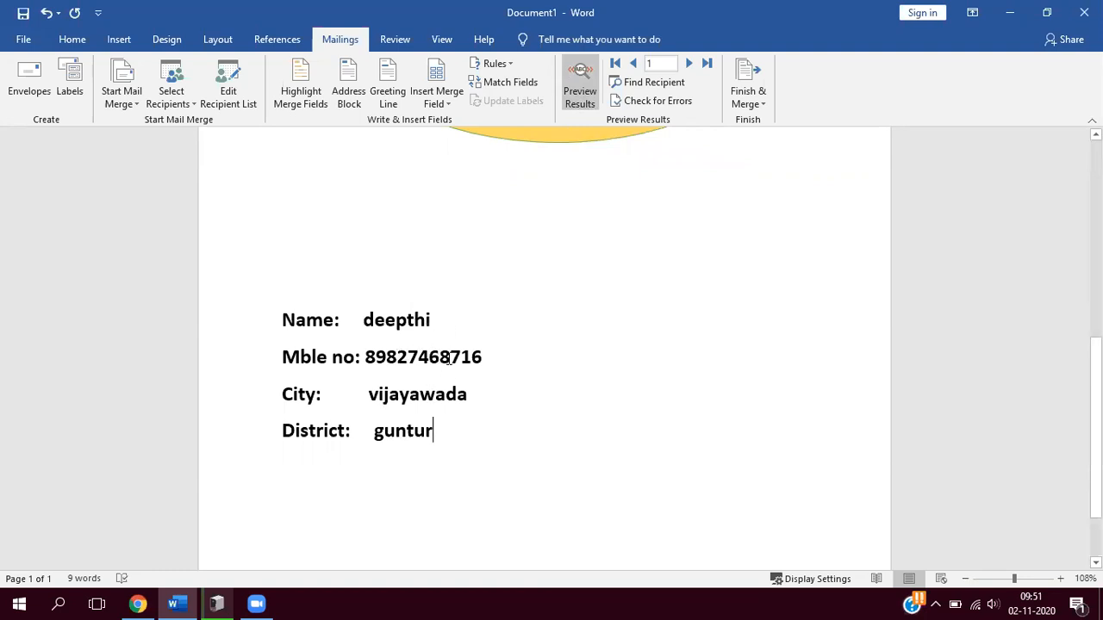
pyautogui.click(690, 63)
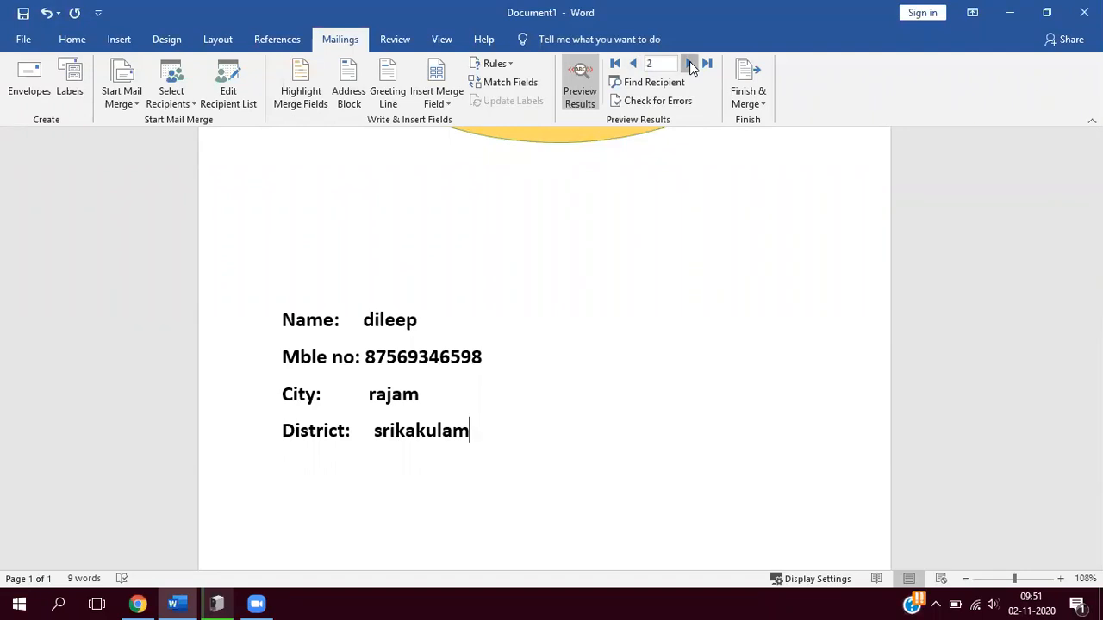
pyautogui.click(689, 64)
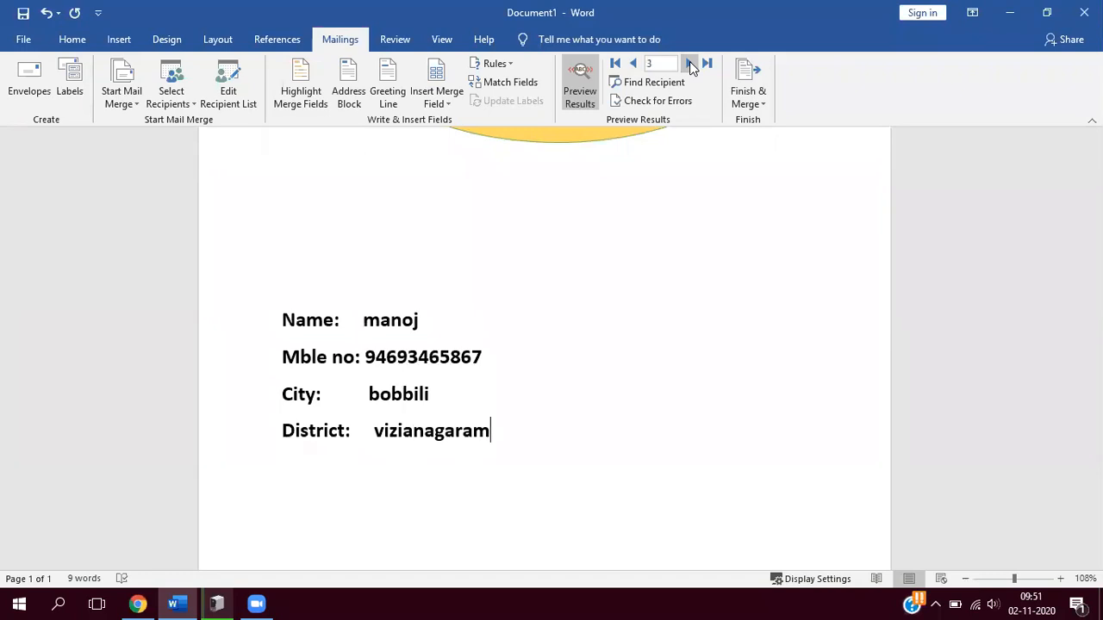
pyautogui.click(689, 64)
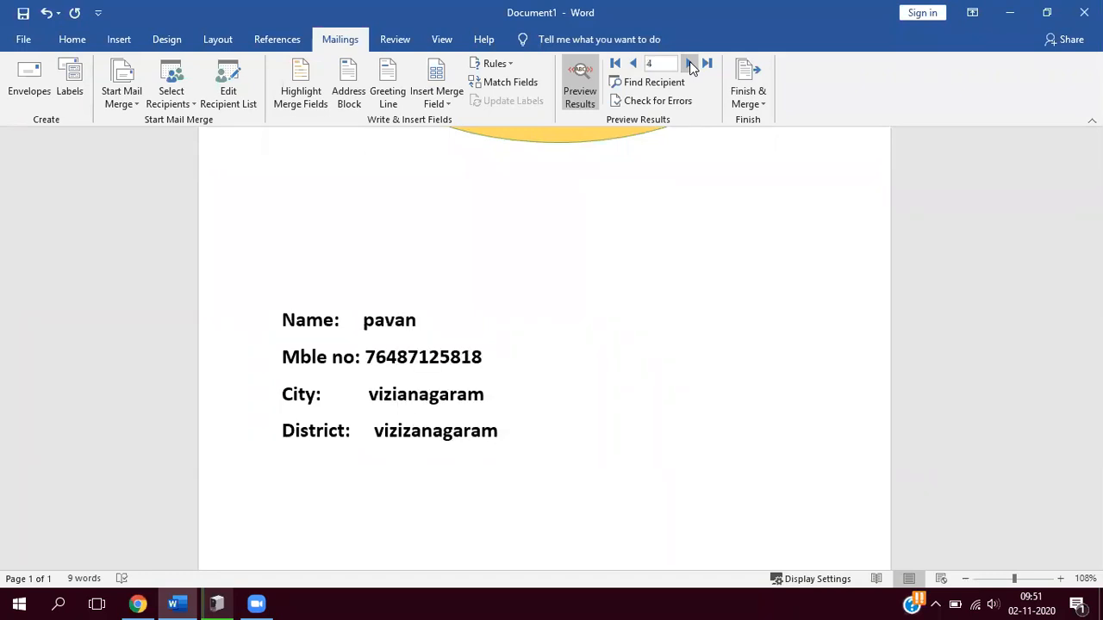
pyautogui.click(690, 64)
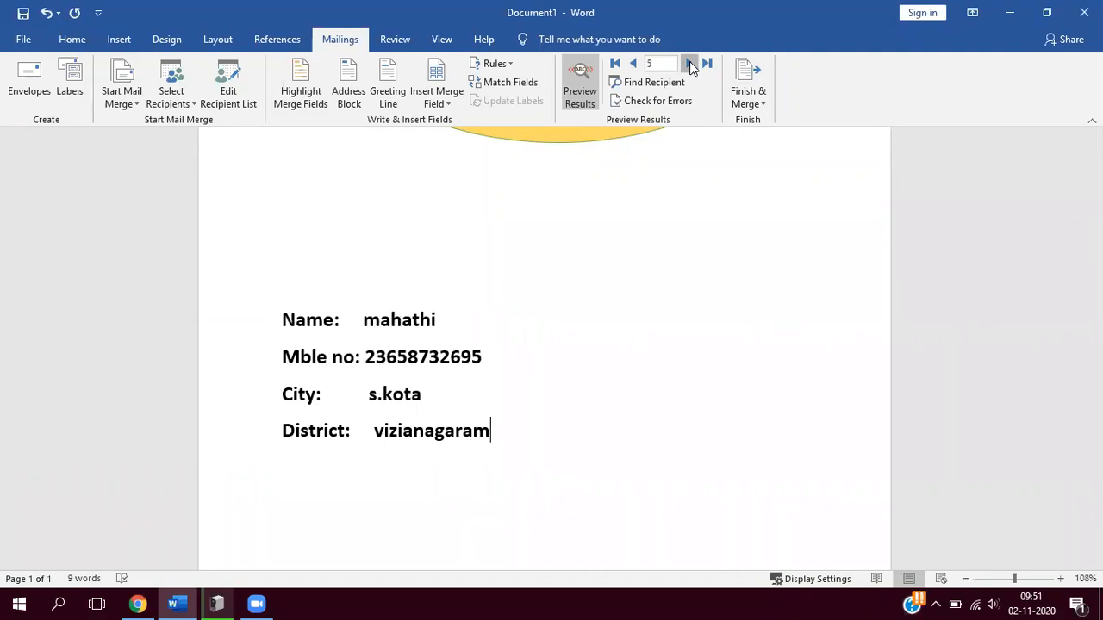
pyautogui.click(689, 63)
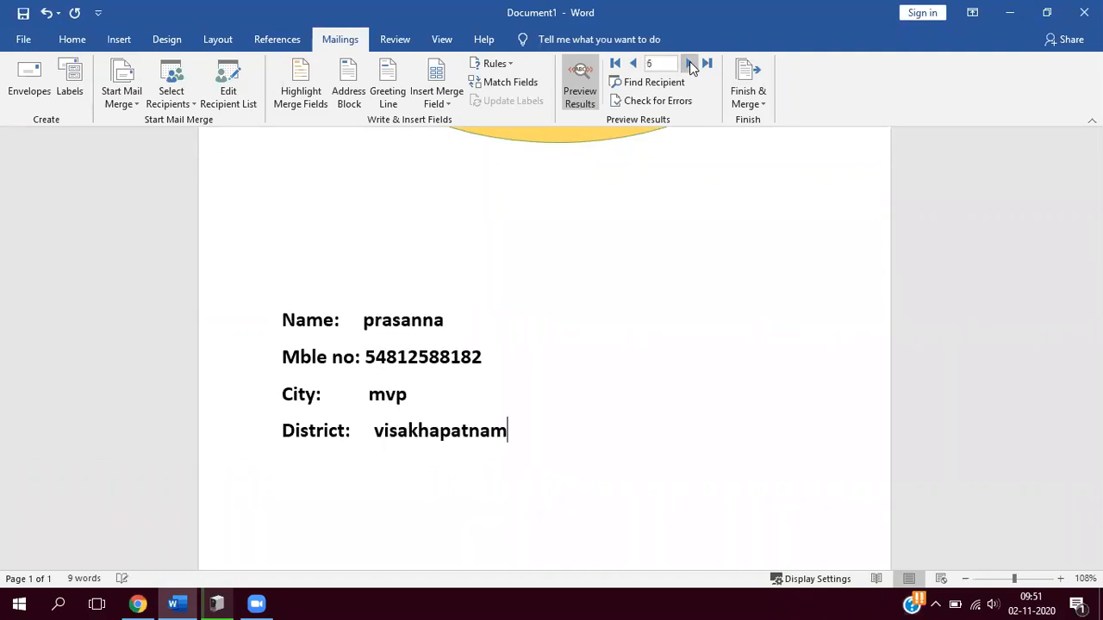
# - Step the preview back to record 1 and turn off the merge results preview
pyautogui.click(632, 64)
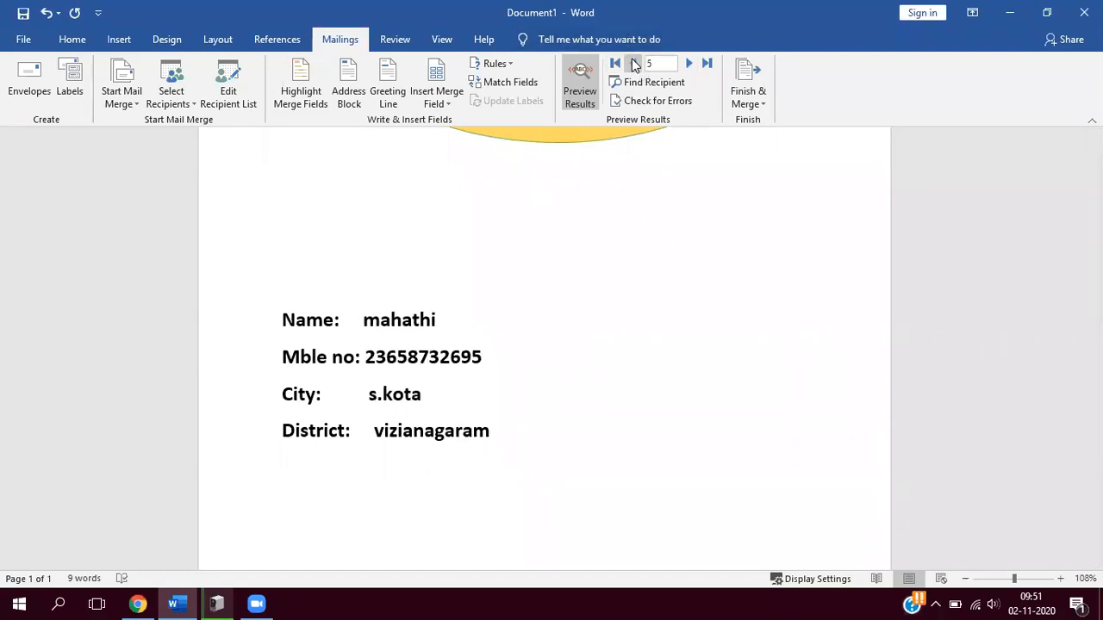
pyautogui.click(633, 64)
pyautogui.click(632, 64)
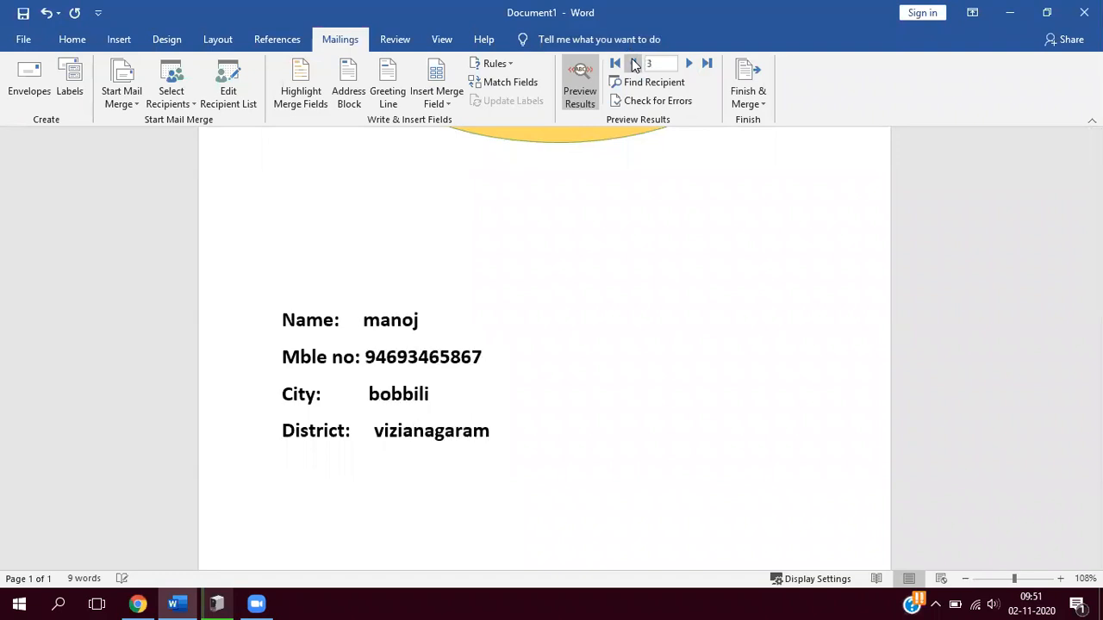
pyautogui.click(633, 64)
pyautogui.click(633, 64)
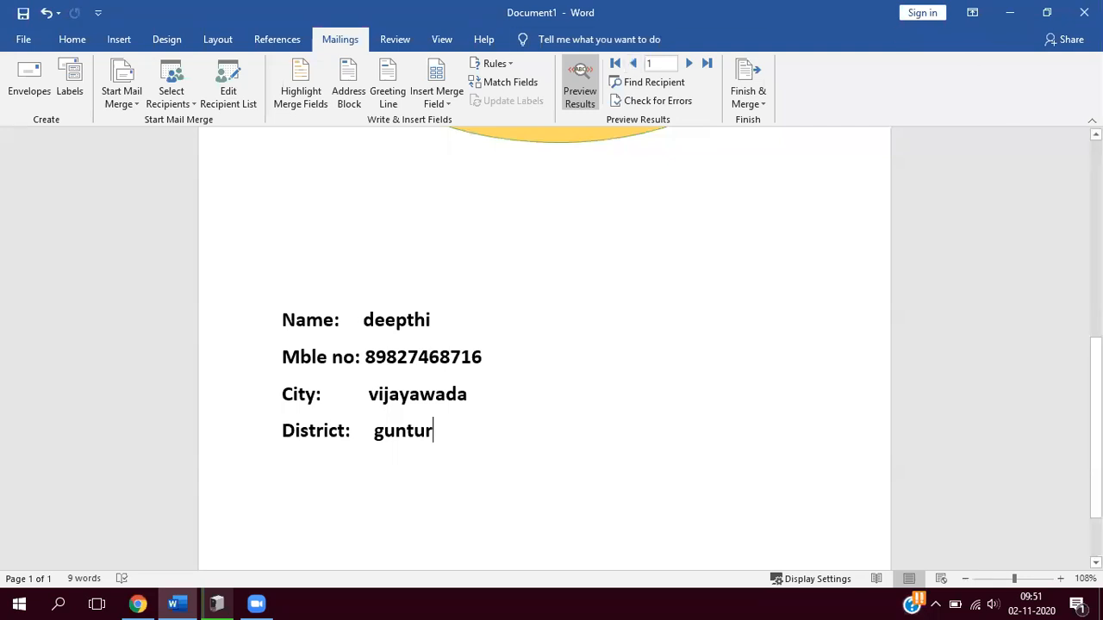
pyautogui.click(580, 83)
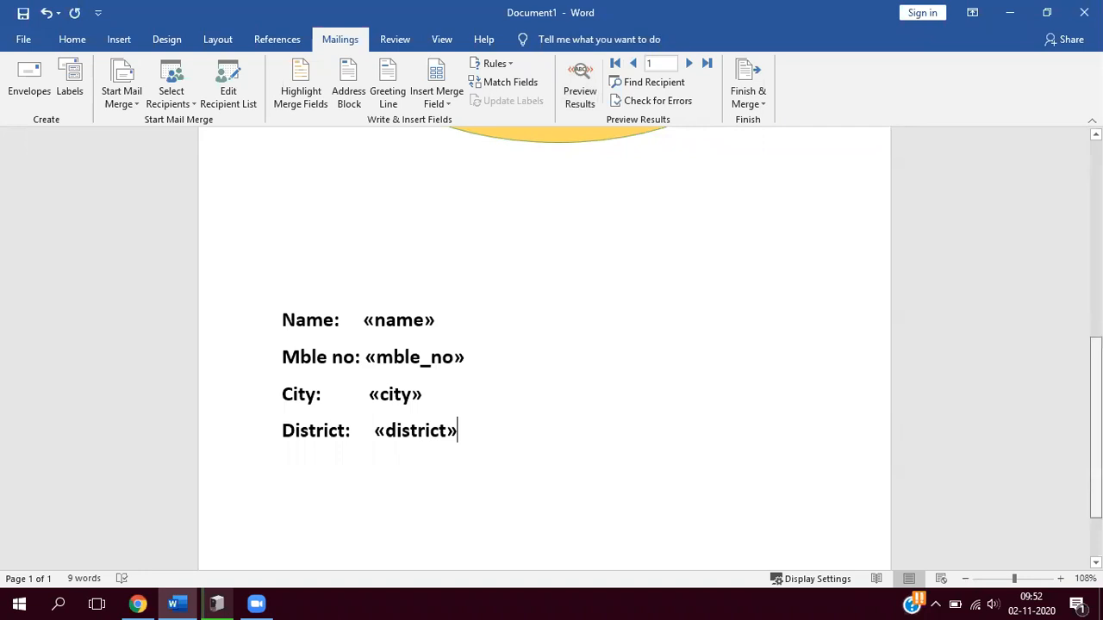
# - Start finishing the merge as individual editable documents, opening the Merge to New Document settings
pyautogui.scroll(7, 1027, 453)
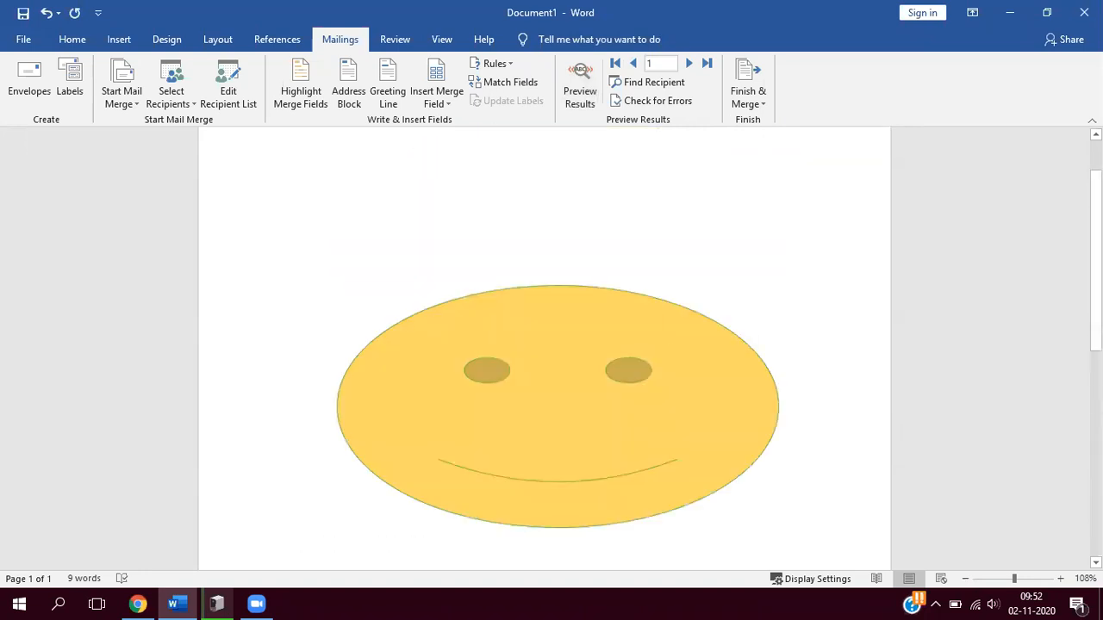
pyautogui.scroll(-4, 1028, 452)
pyautogui.scroll(-4, 1027, 453)
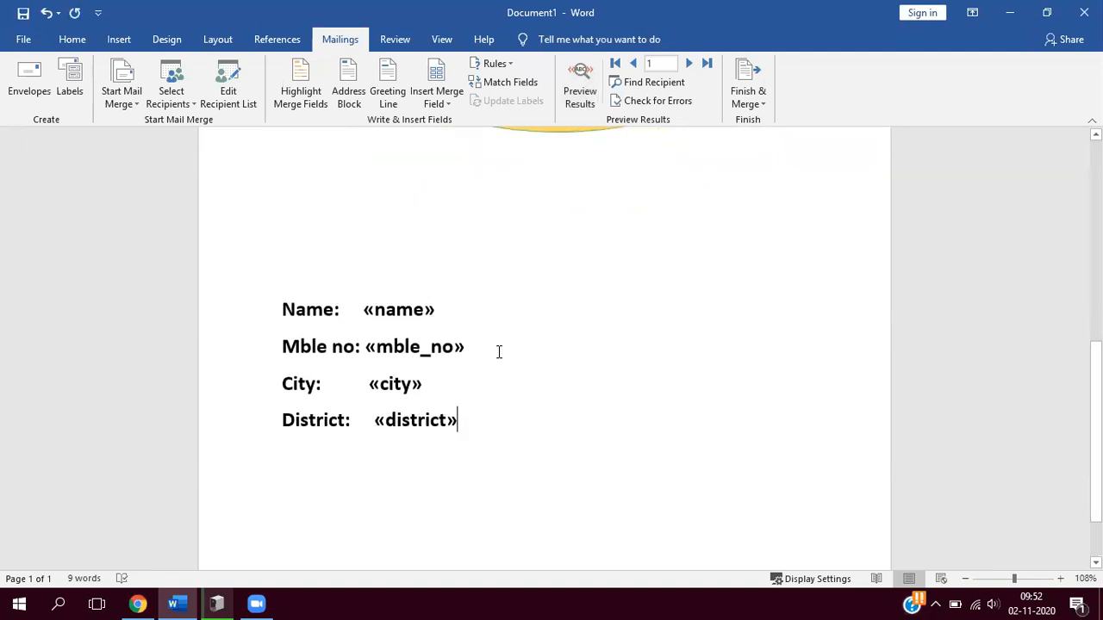
pyautogui.click(681, 100)
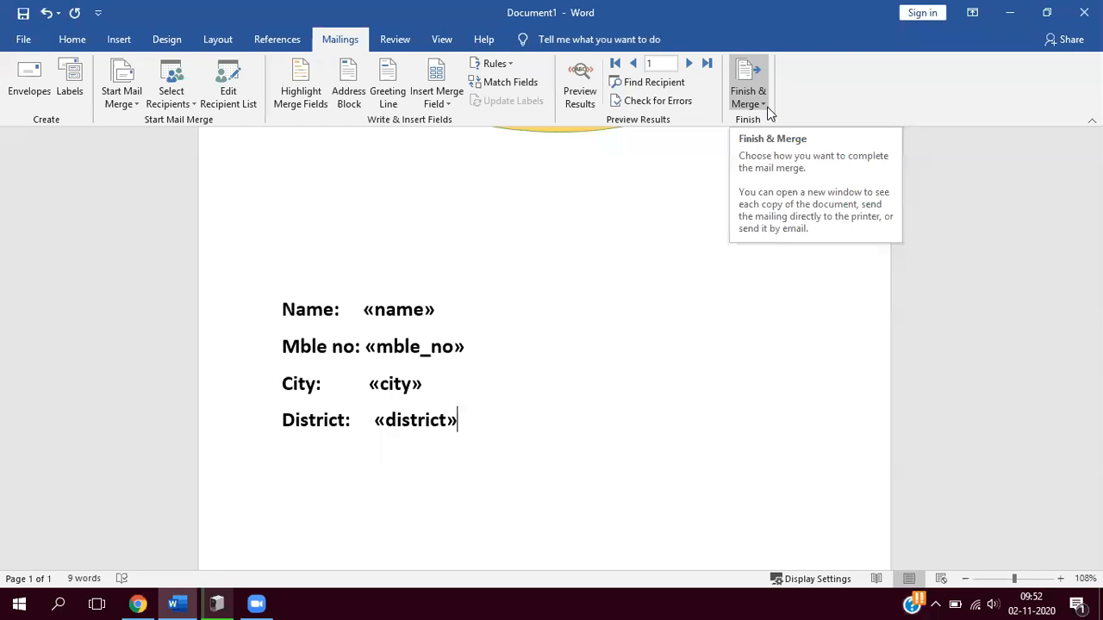
pyautogui.click(763, 105)
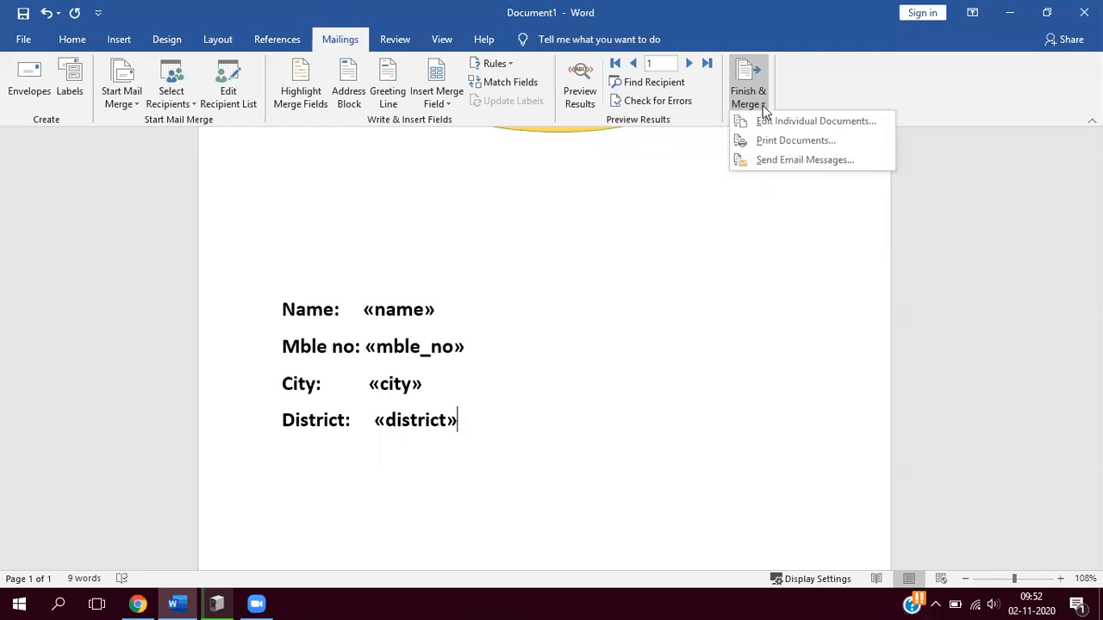
pyautogui.click(810, 123)
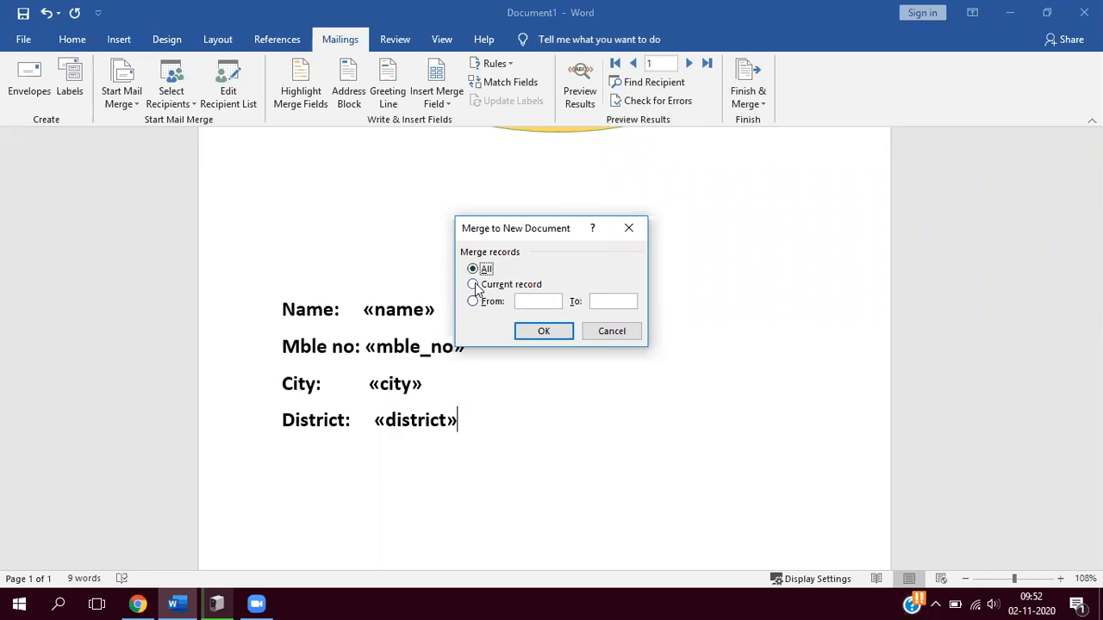
pyautogui.click(544, 303)
pyautogui.write('150')
pyautogui.press('BackSpace')
pyautogui.press('BackSpace')
pyautogui.click(536, 302)
pyautogui.press('BackSpace')
# - Merge all records into the new document
pyautogui.click(474, 270)
pyautogui.click(545, 331)
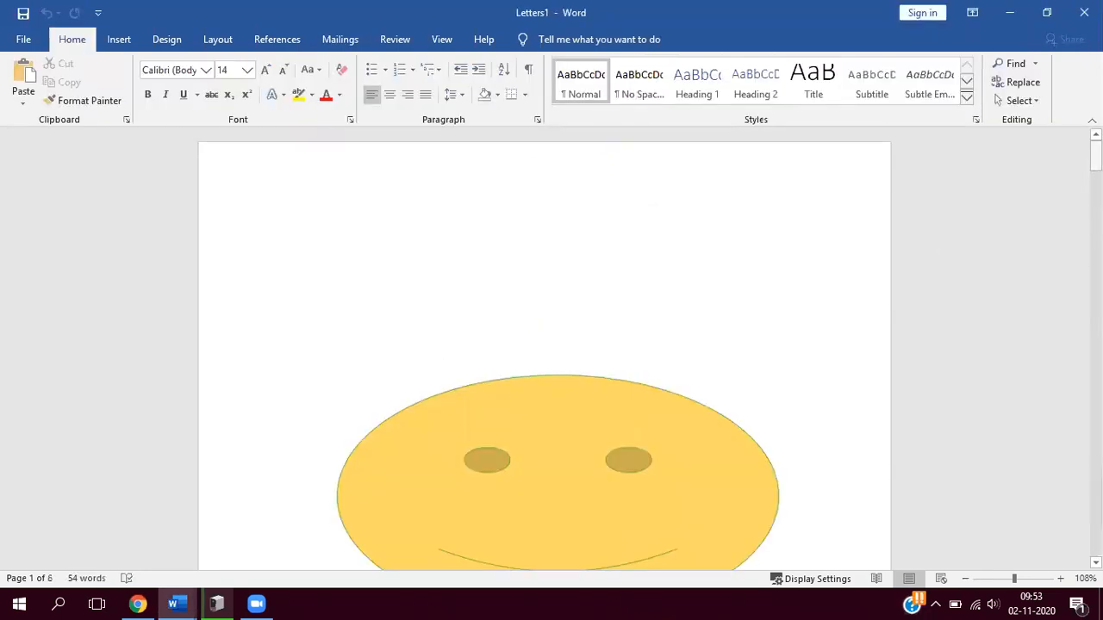
# - Review the merged letters from the first page to the last, checking the smiley face and contact details on each
pyautogui.scroll(-5, 544, 345)
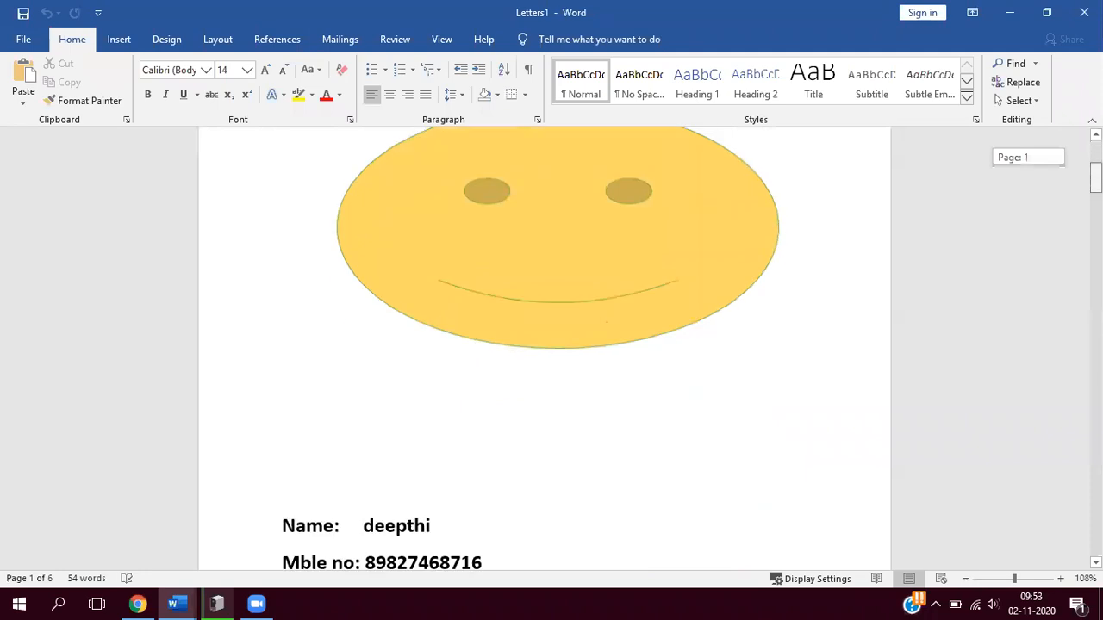
pyautogui.scroll(1, 544, 345)
pyautogui.scroll(-5, 545, 345)
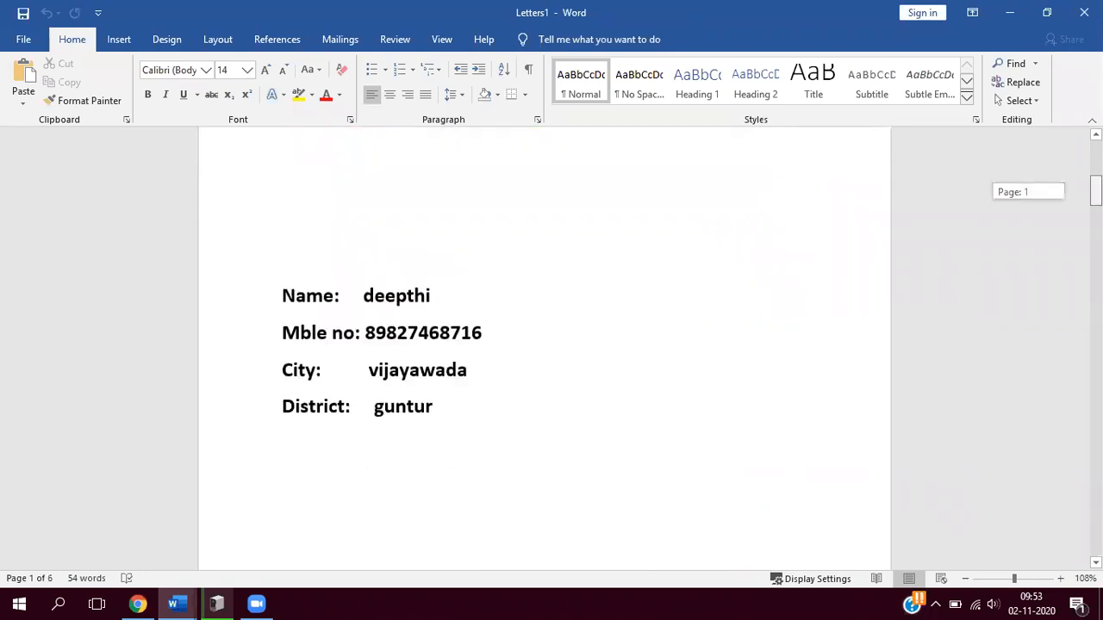
pyautogui.scroll(-15, 544, 344)
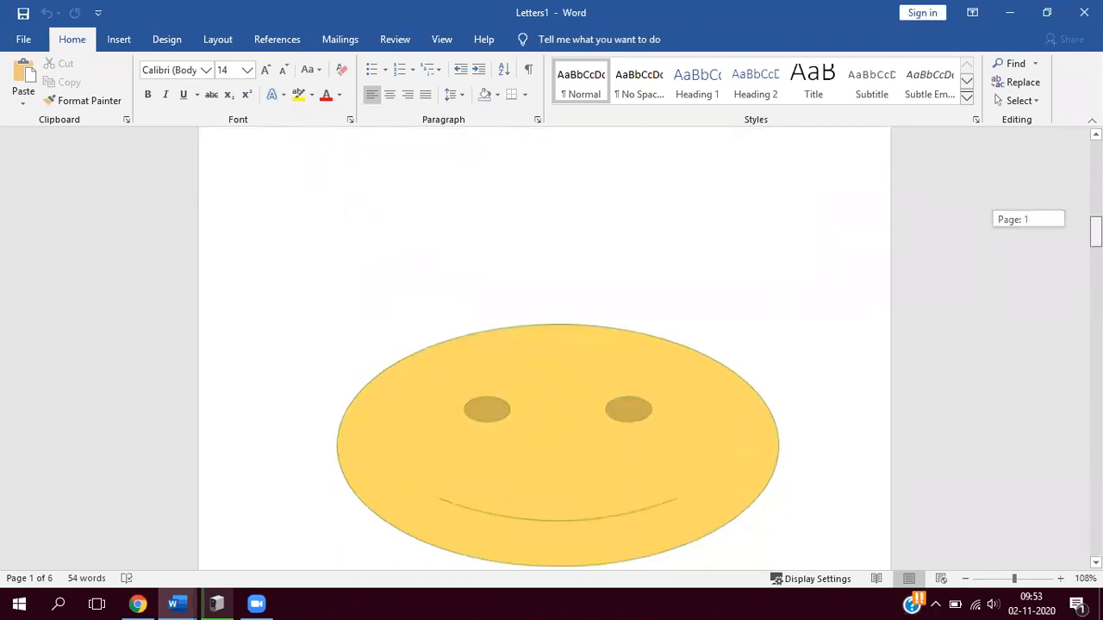
pyautogui.scroll(-10, 545, 345)
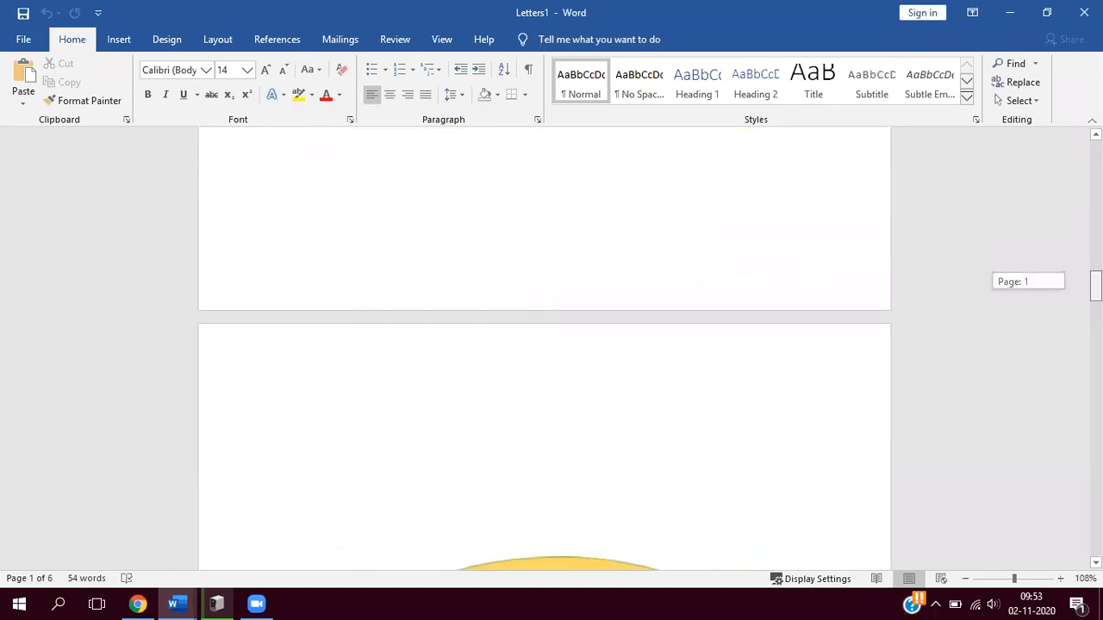
pyautogui.scroll(-15, 544, 344)
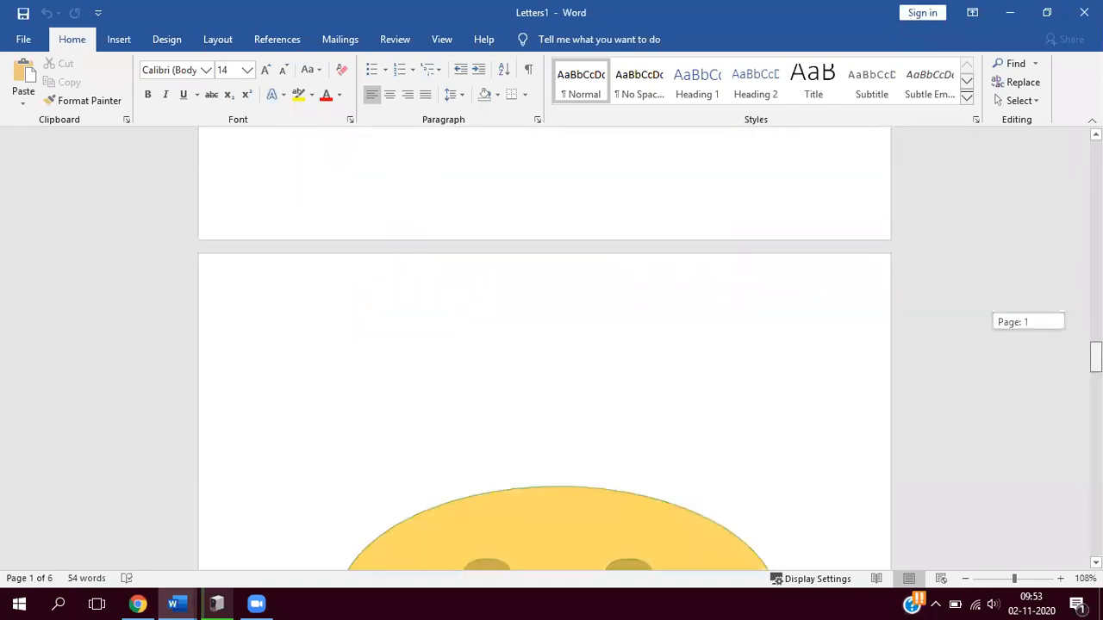
pyautogui.scroll(-1, 545, 344)
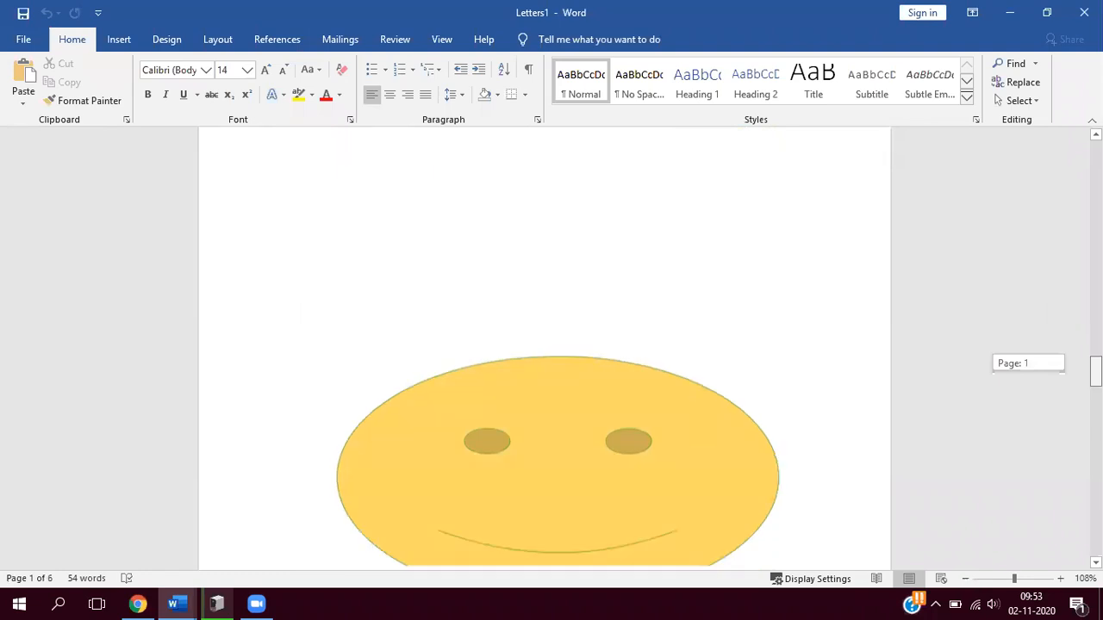
pyautogui.scroll(-10, 544, 345)
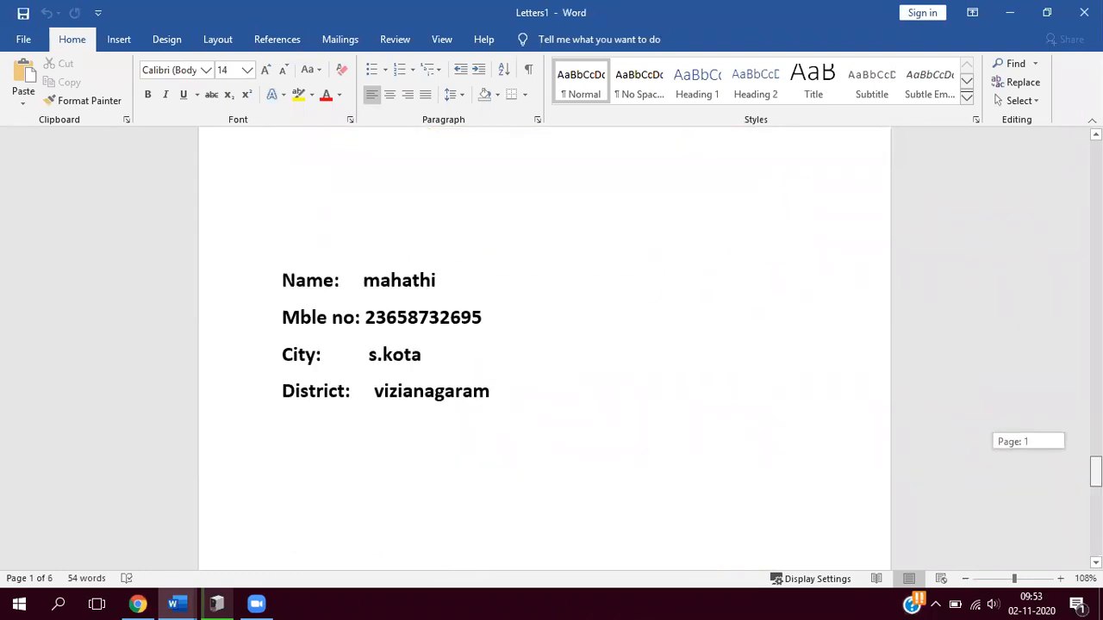
pyautogui.scroll(-12, 545, 345)
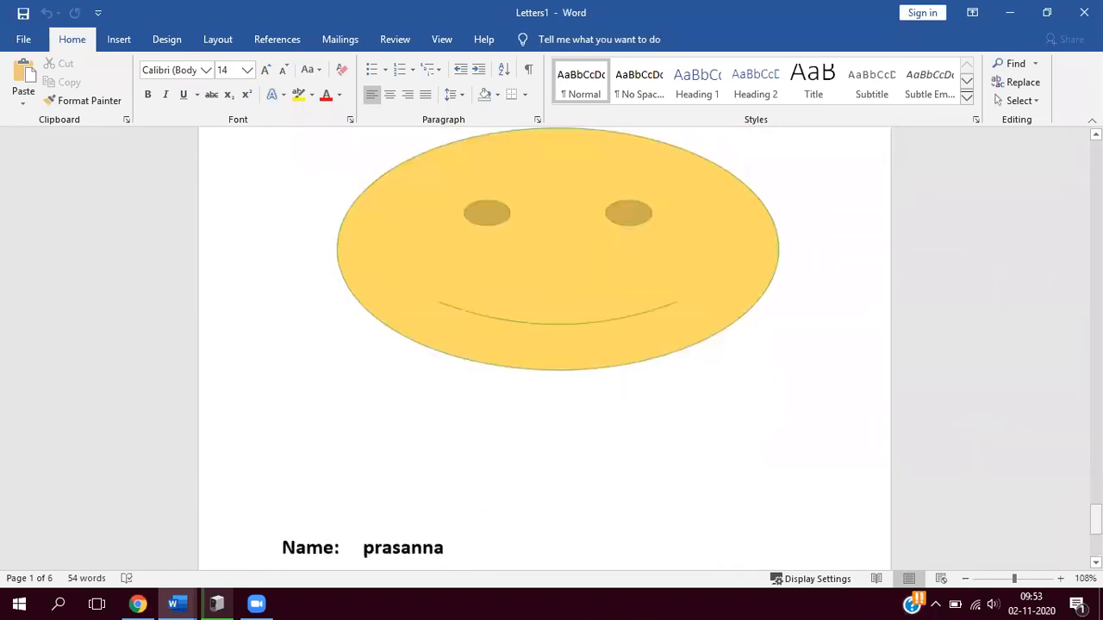
pyautogui.scroll(-7, 544, 344)
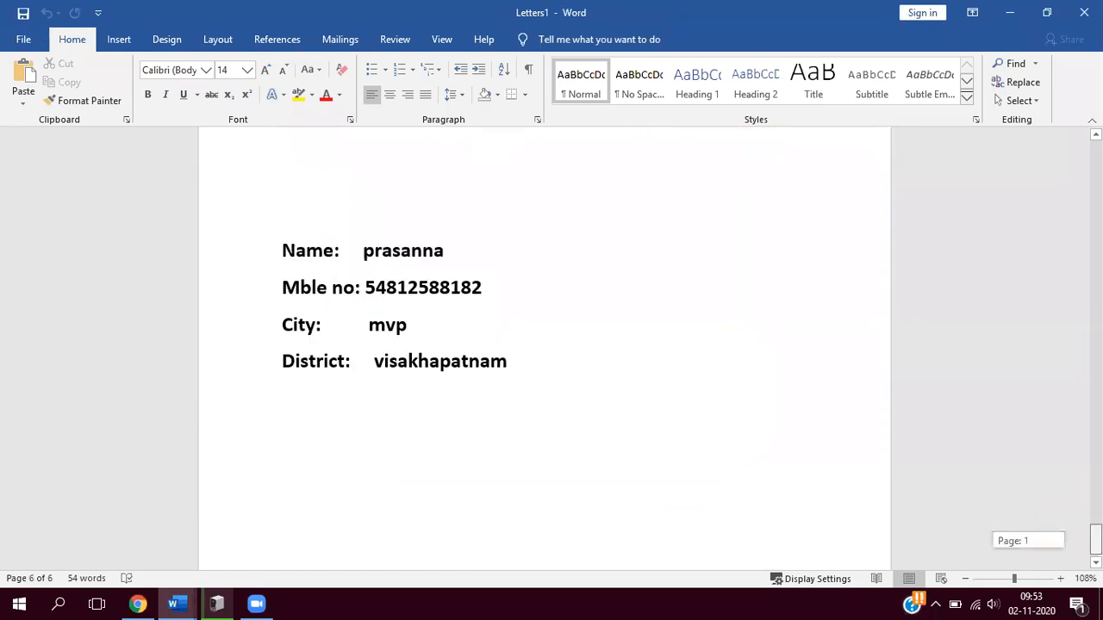
pyautogui.scroll(8, 544, 345)
pyautogui.scroll(15, 545, 345)
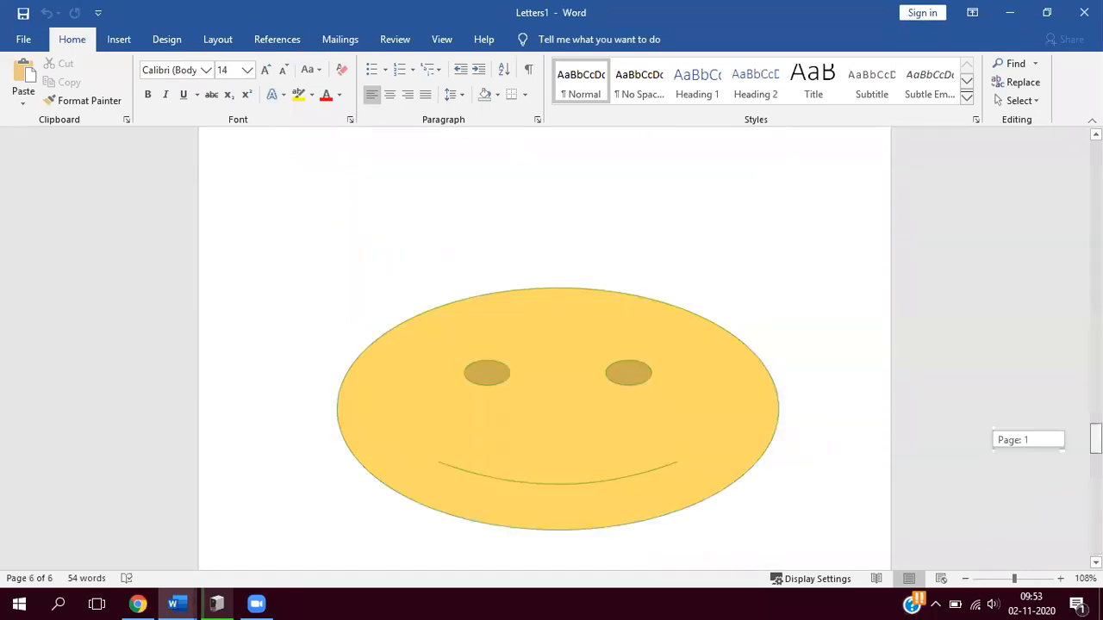
pyautogui.scroll(13, 889, 227)
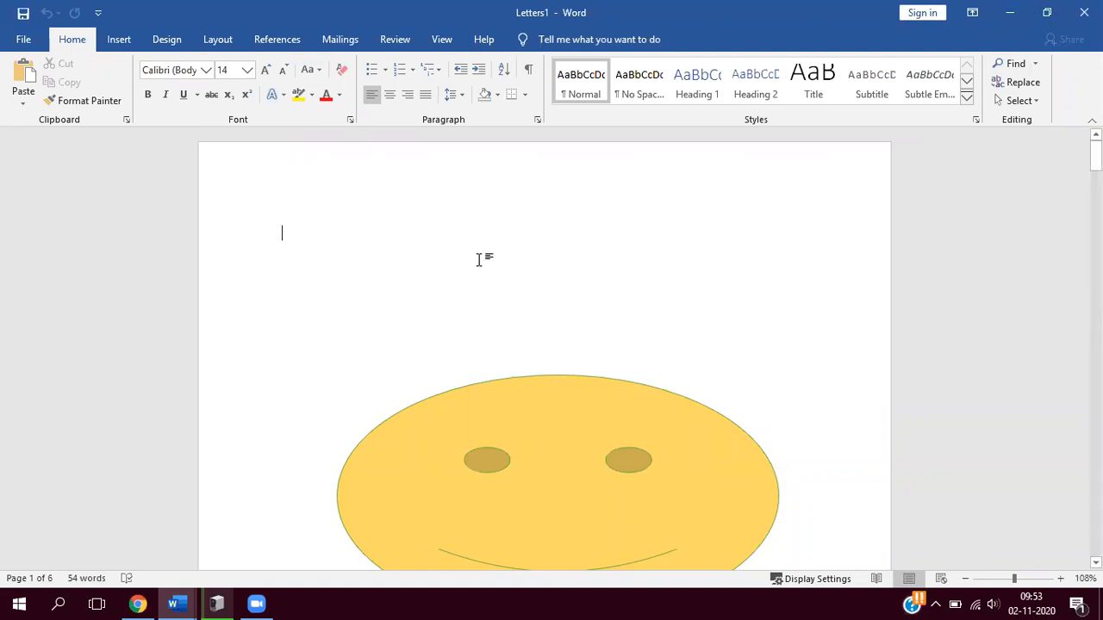
# - Minimize the merged letters and start a new blank Word document in a maximized window
pyautogui.click(1009, 13)
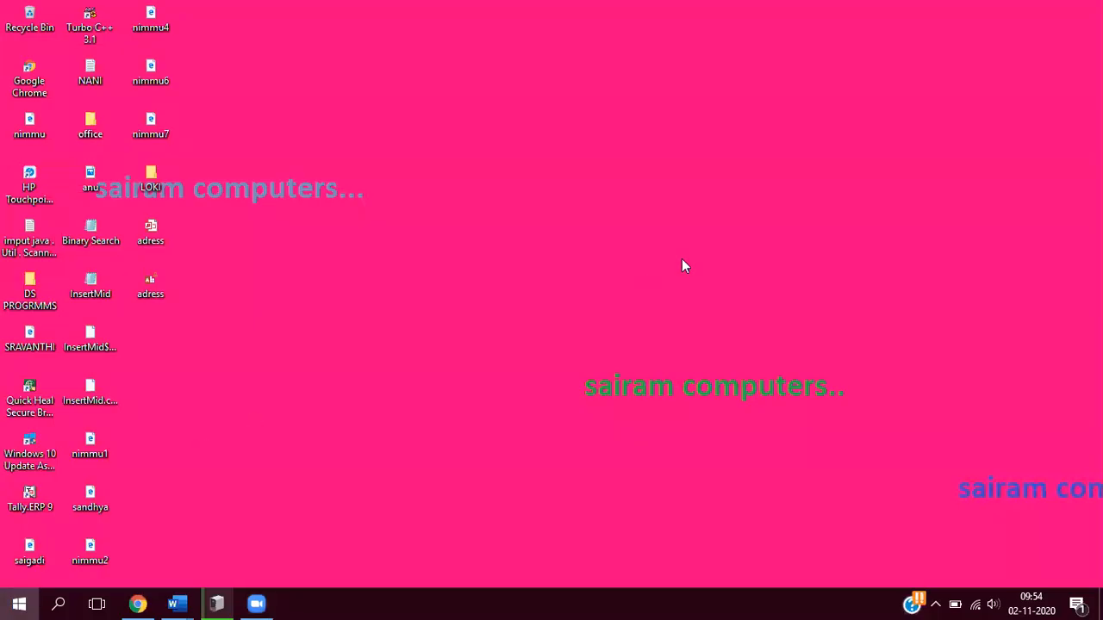
pyautogui.press('super')
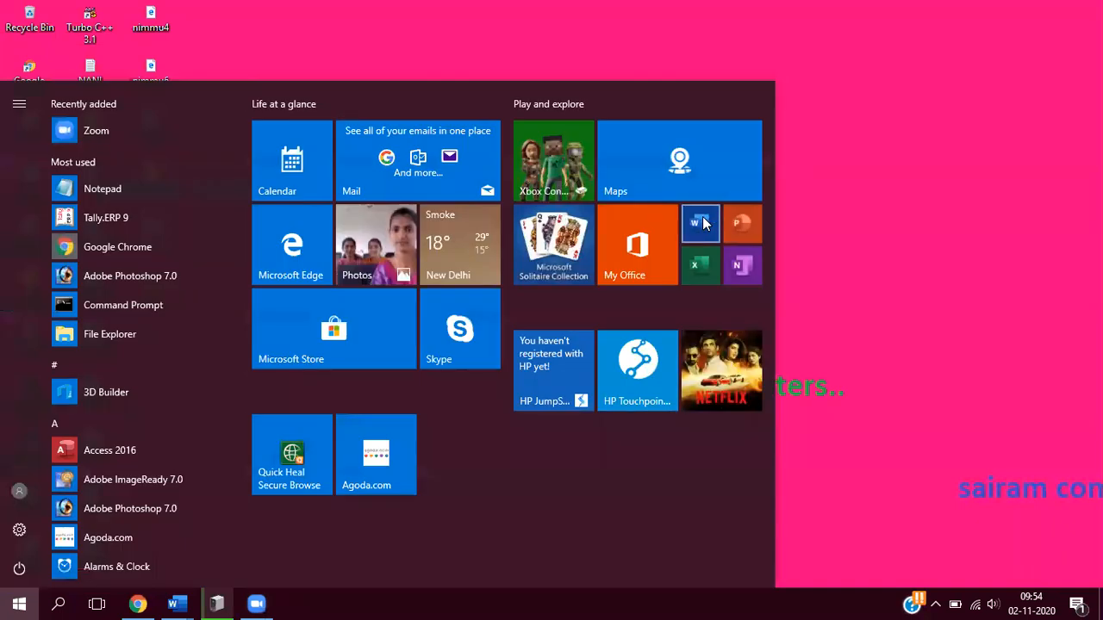
pyautogui.click(703, 222)
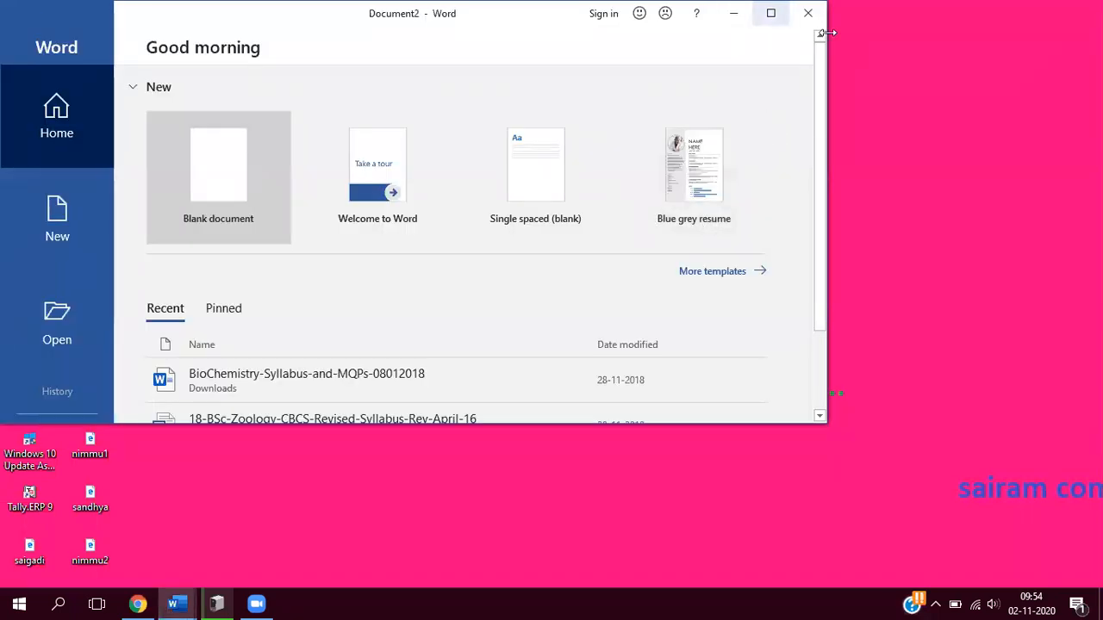
pyautogui.click(771, 13)
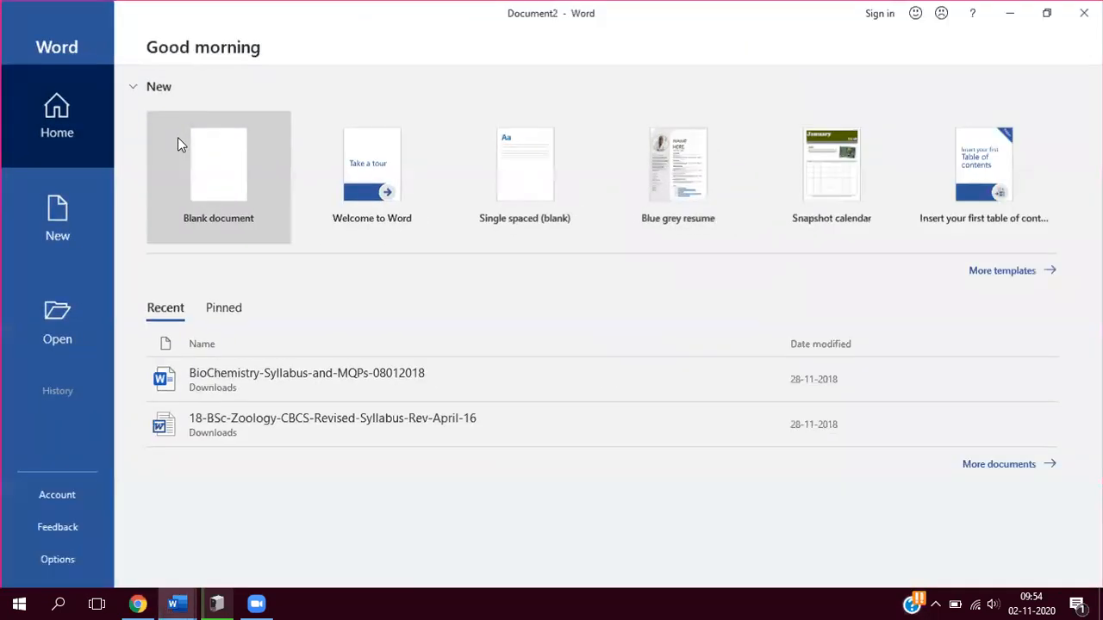
pyautogui.click(207, 150)
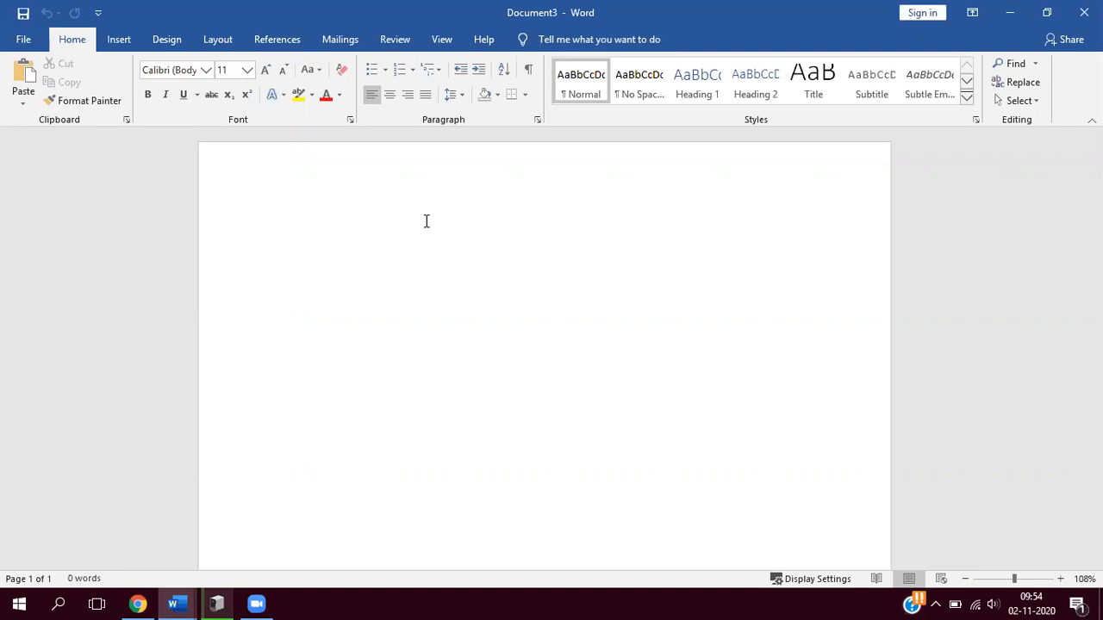
# - Enter the place line "Vizianagaram," on the first line, indented six tab stops toward the right margin
pyautogui.press('Tab')
pyautogui.press('Tab')
pyautogui.press('Tab')
pyautogui.press('Tab')
pyautogui.press('Tab')
pyautogui.press('Tab')
pyautogui.press('Tab')
pyautogui.press('Tab')
pyautogui.press('Tab')
pyautogui.write('vizianagara')
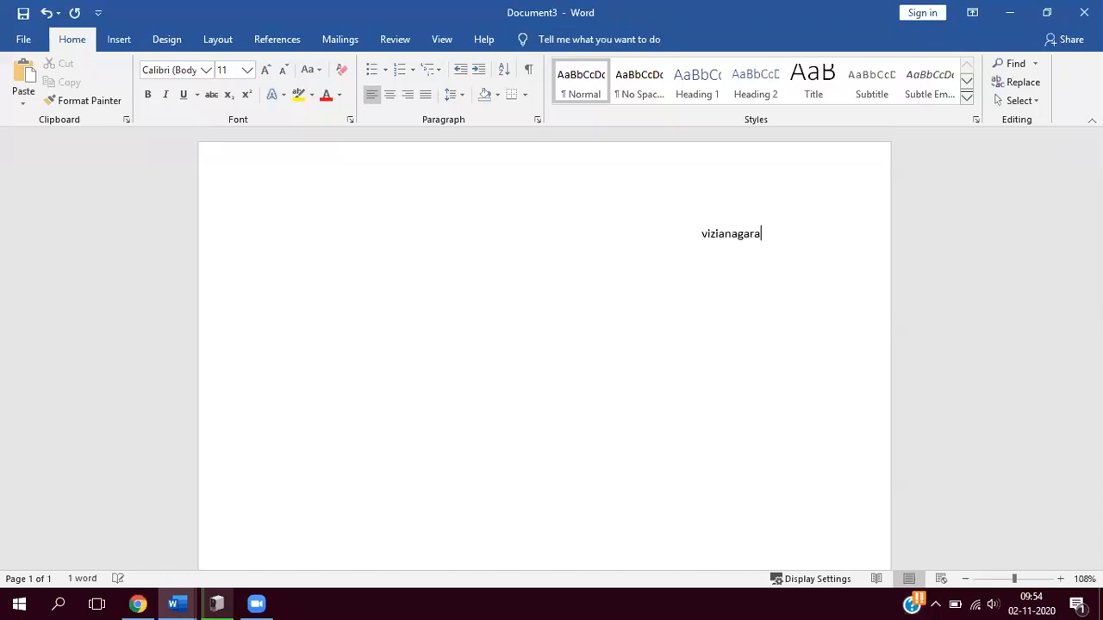
pyautogui.write('m.')
pyautogui.press('BackSpace')
pyautogui.write(',')
pyautogui.press('Return')
# - Add the date line "02/11/2020." directly beneath the place name, aligned with it
pyautogui.press('Tab')
pyautogui.press('Tab')
pyautogui.press('Tab')
pyautogui.press('Tab')
pyautogui.press('Tab')
pyautogui.press('Tab')
pyautogui.press('Tab')
pyautogui.press('Tab')
pyautogui.press('Tab')
pyautogui.press('Tab')
pyautogui.write('02')
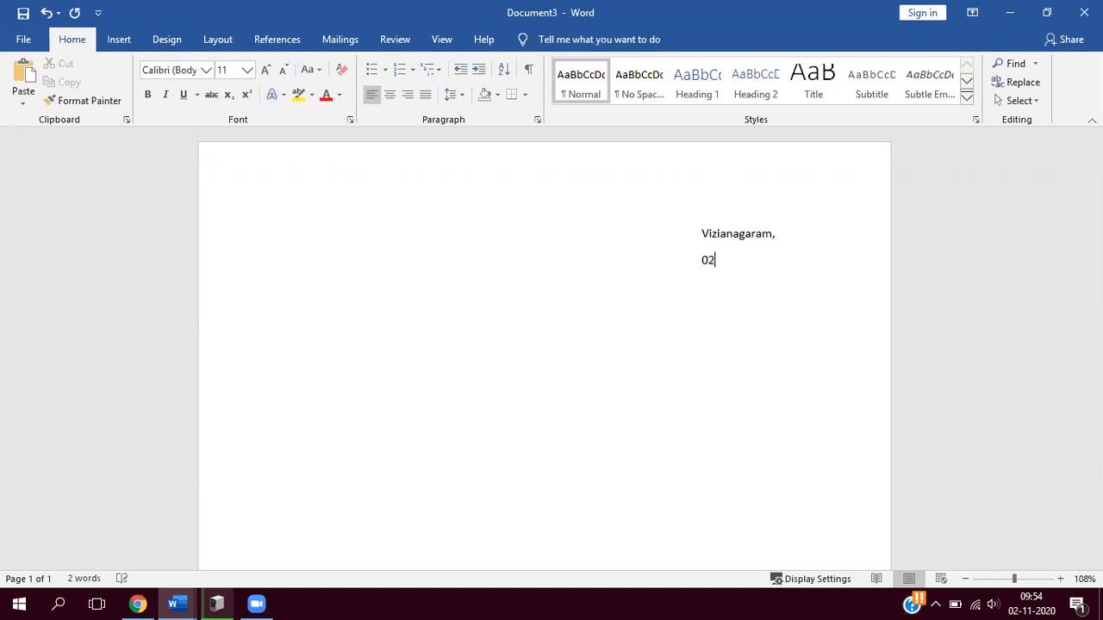
pyautogui.write('/11')
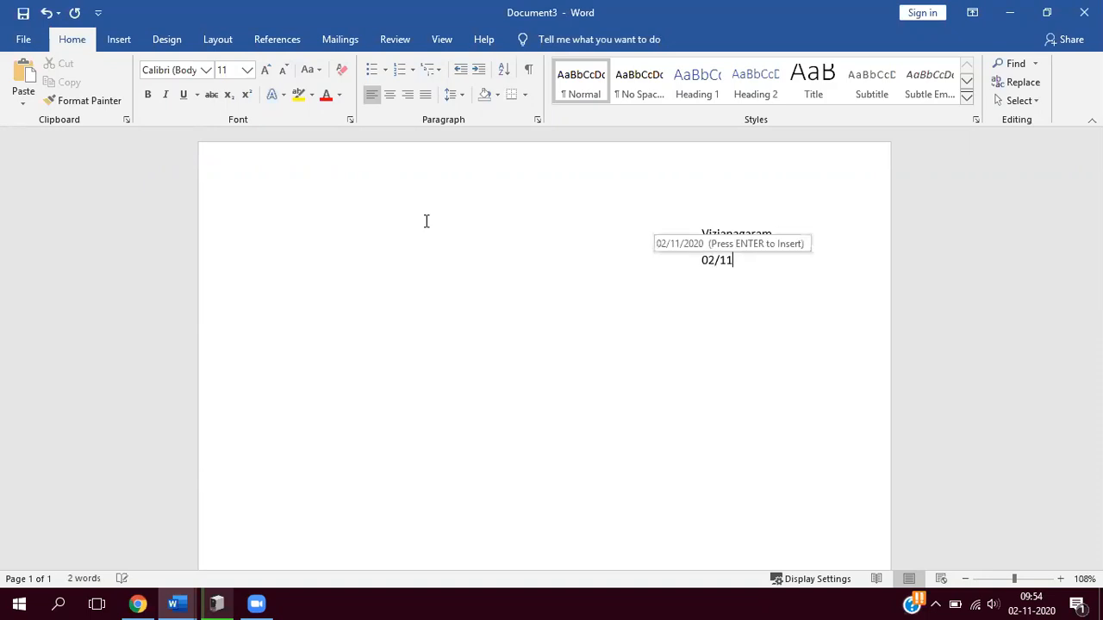
pyautogui.write('/2')
pyautogui.write('02')
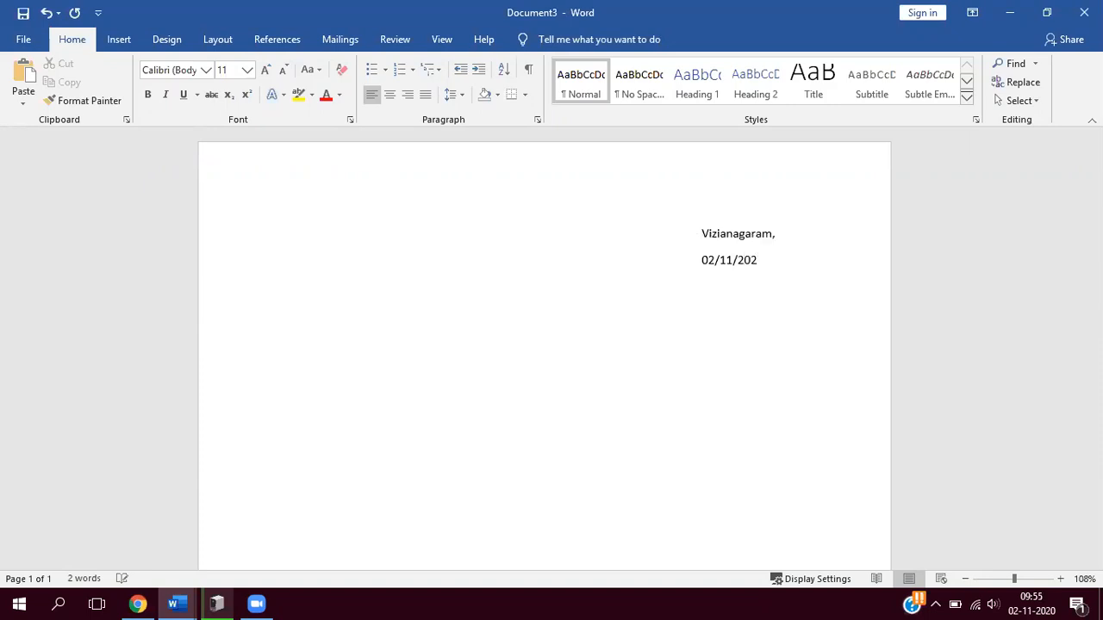
pyautogui.write('0.')
pyautogui.press('Return')
# - Add the recipient label "To:" at the left margin below the date, leaving blank lines beneath it for the address
pyautogui.write('to')
pyautogui.write(':')
pyautogui.press('Return')
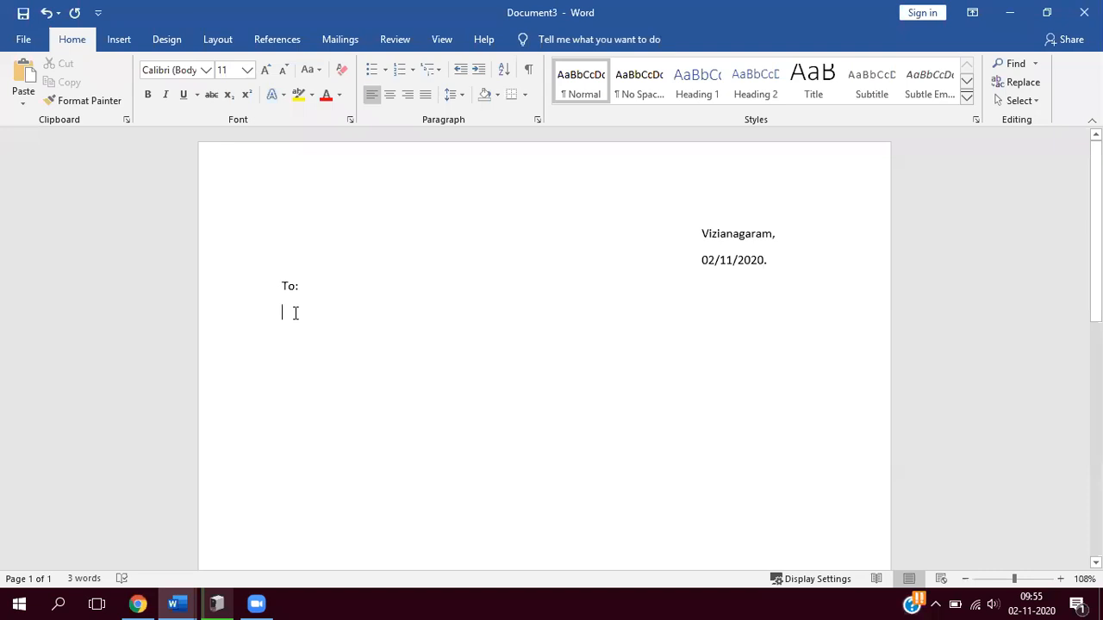
pyautogui.press('Return')
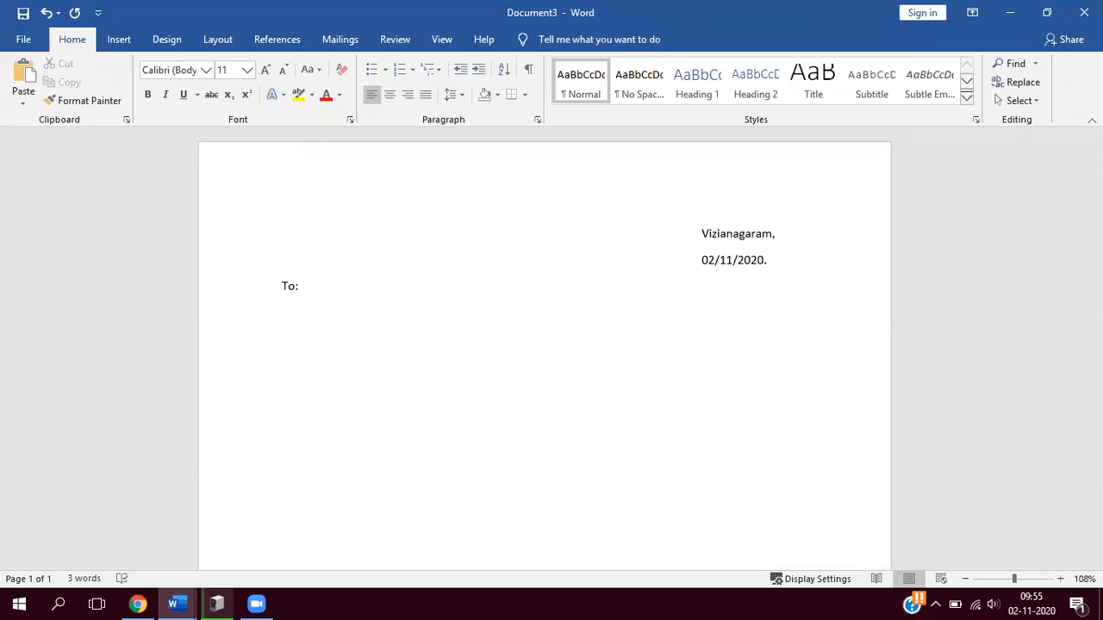
pyautogui.press('Return')
# - Generate placeholder body text with =rand(2,3) below the recipient space
pyautogui.write('=rand(2,3)')
pyautogui.press('Return')
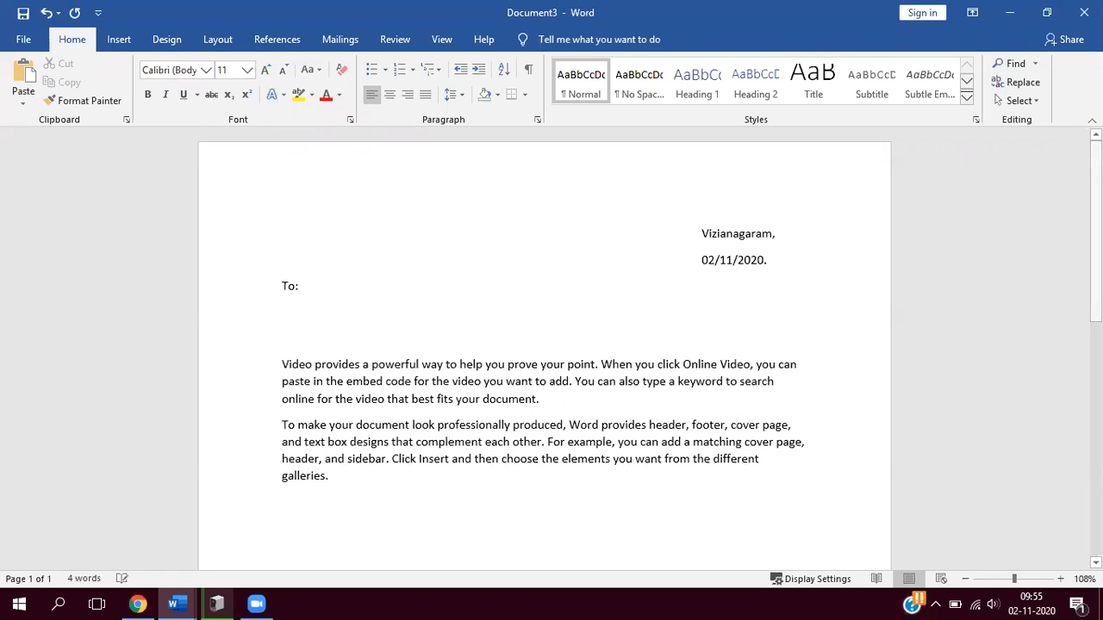
# - Add a sender block below the body text, with "From:" and "PRINCIPAL" on separate lines after a blank line
pyautogui.scroll(-2, 635, 399)
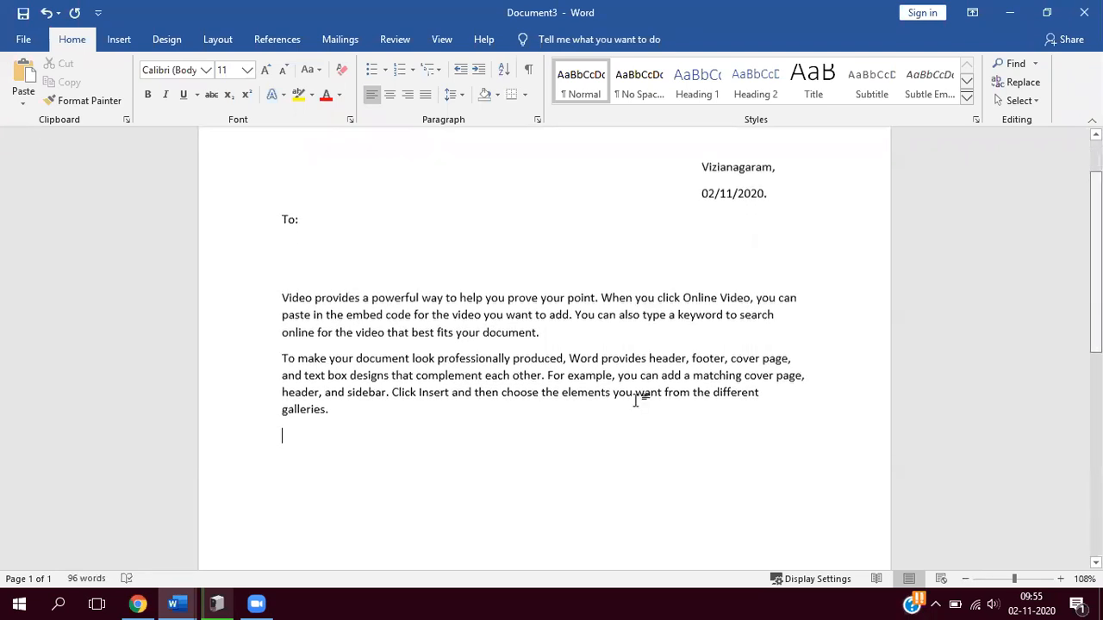
pyautogui.press('Return')
pyautogui.write('from')
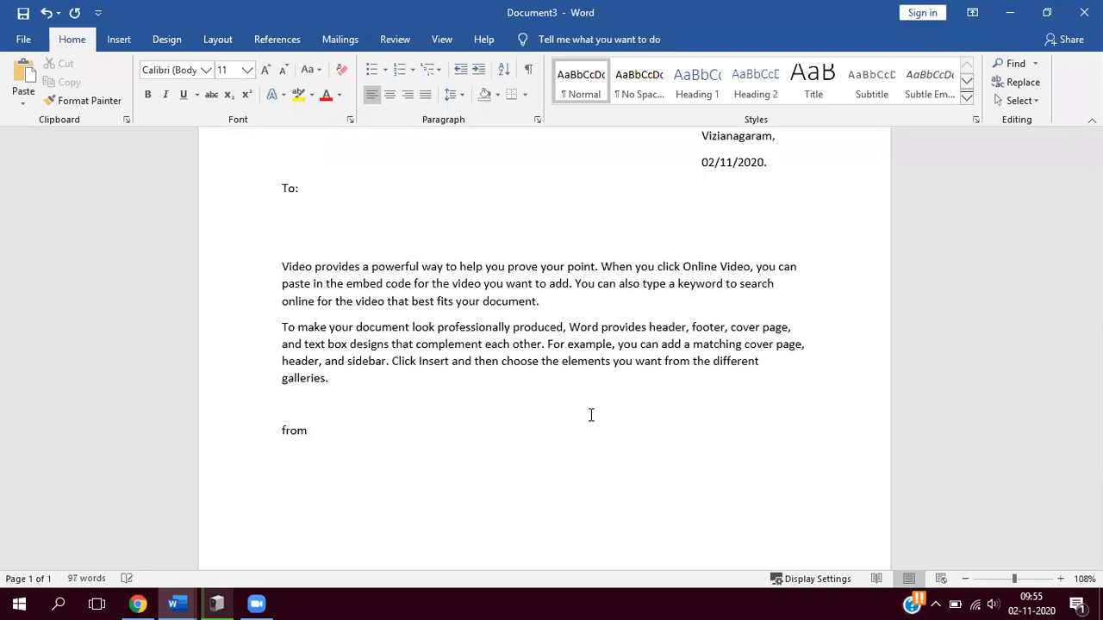
pyautogui.write(':')
pyautogui.write('PRINC')
pyautogui.write('IPAL')
pyautogui.press('Return')
# - Complete the sender block with the lines "VIVEKANANDA COLLEGE" and "VIZIZNAGARAM"
pyautogui.write('V')
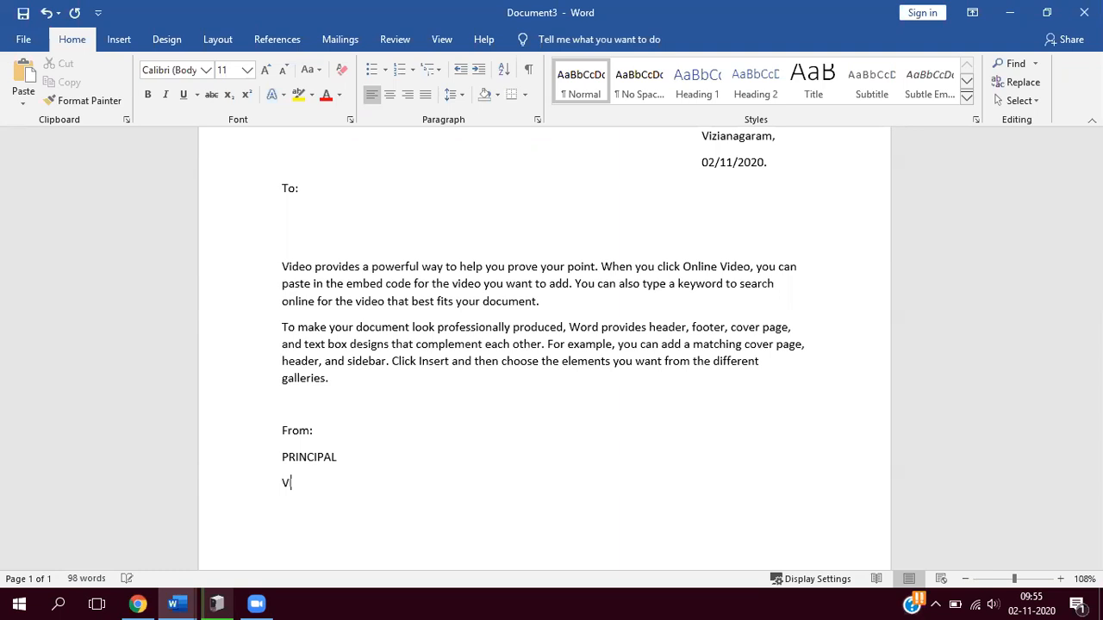
pyautogui.write('IVEKANANDA COLLEGE ')
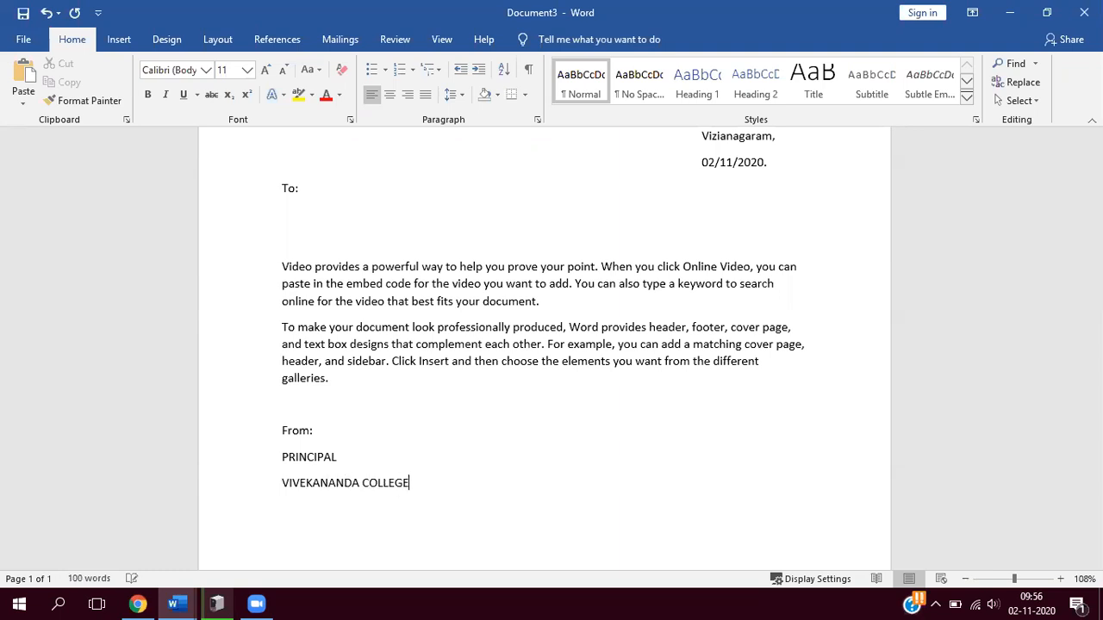
pyautogui.write('VIZIZNAGARAM')
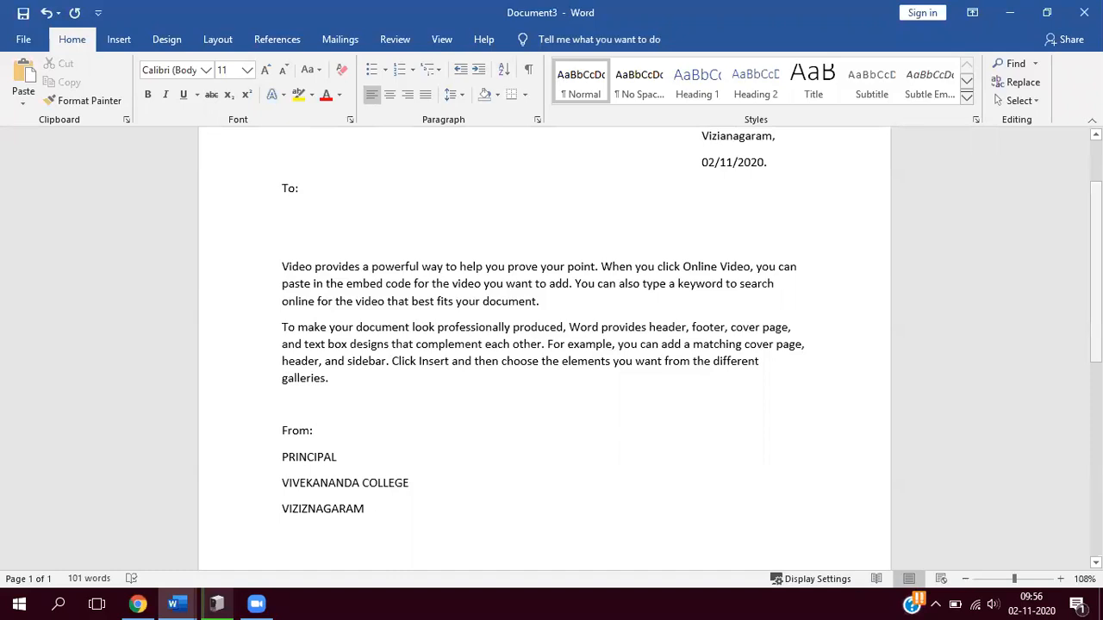
# - Enlarge the entire letter's text to 14 pt, deselect it and return to the beginning of the letter
pyautogui.scroll(2, 545, 345)
pyautogui.scroll(-6, 545, 345)
pyautogui.scroll(2, 545, 345)
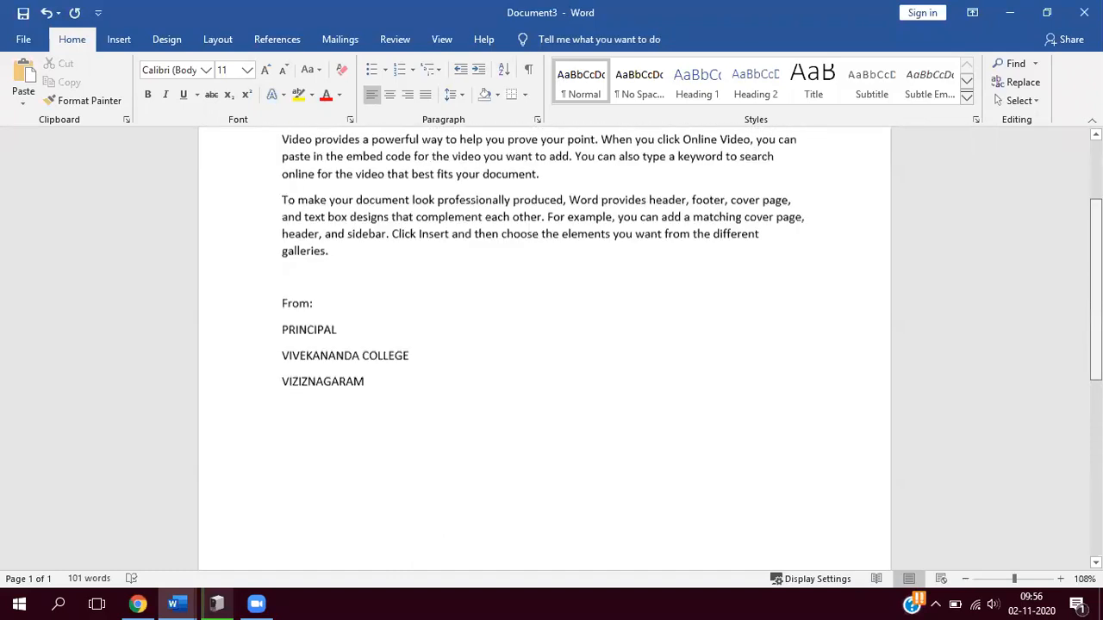
pyautogui.scroll(3, 280, 250)
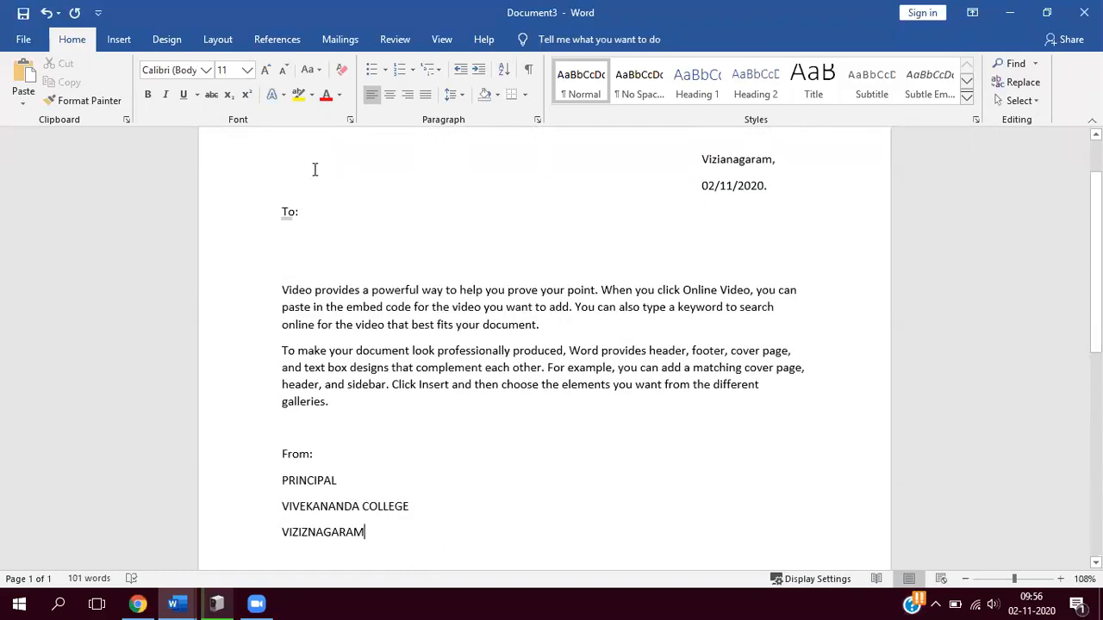
pyautogui.hotkey('ctrl', 'a')
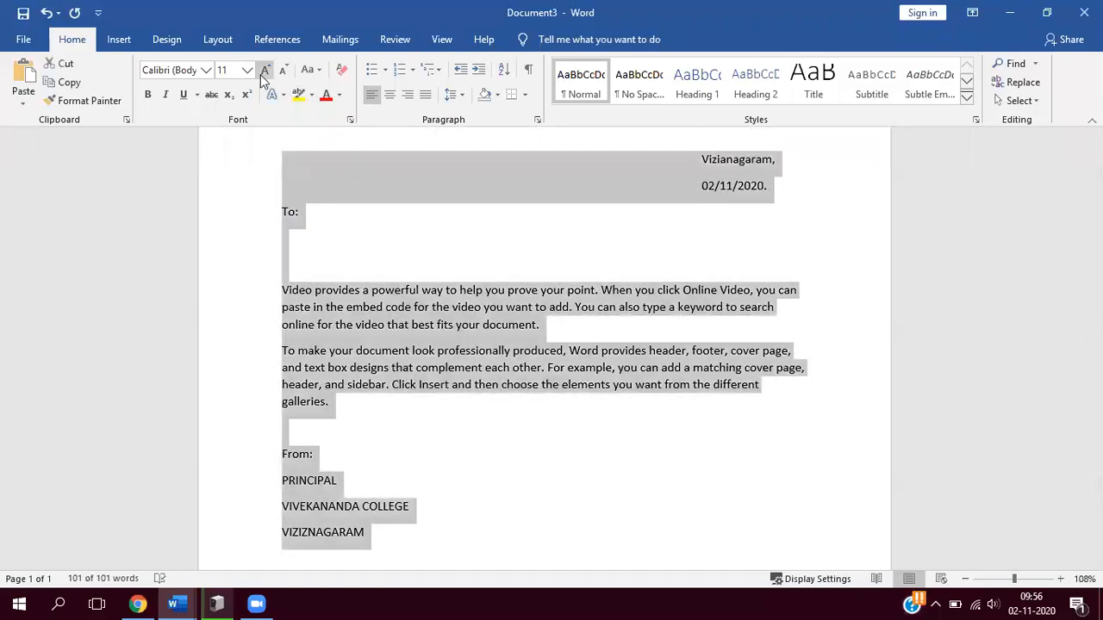
pyautogui.click(264, 70)
pyautogui.click(264, 70)
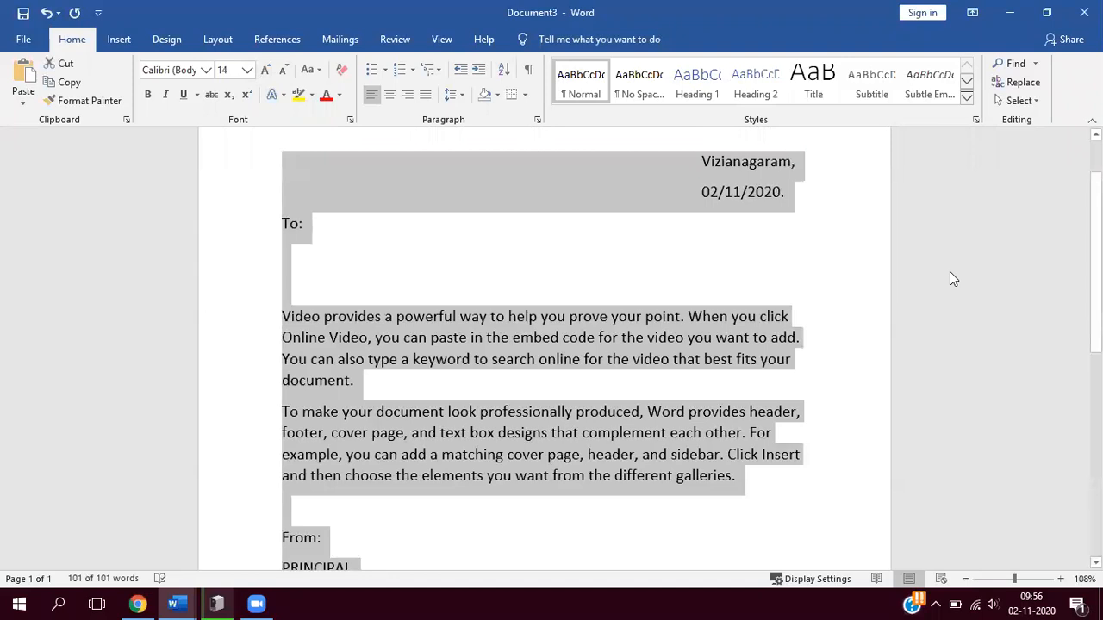
pyautogui.click(950, 271)
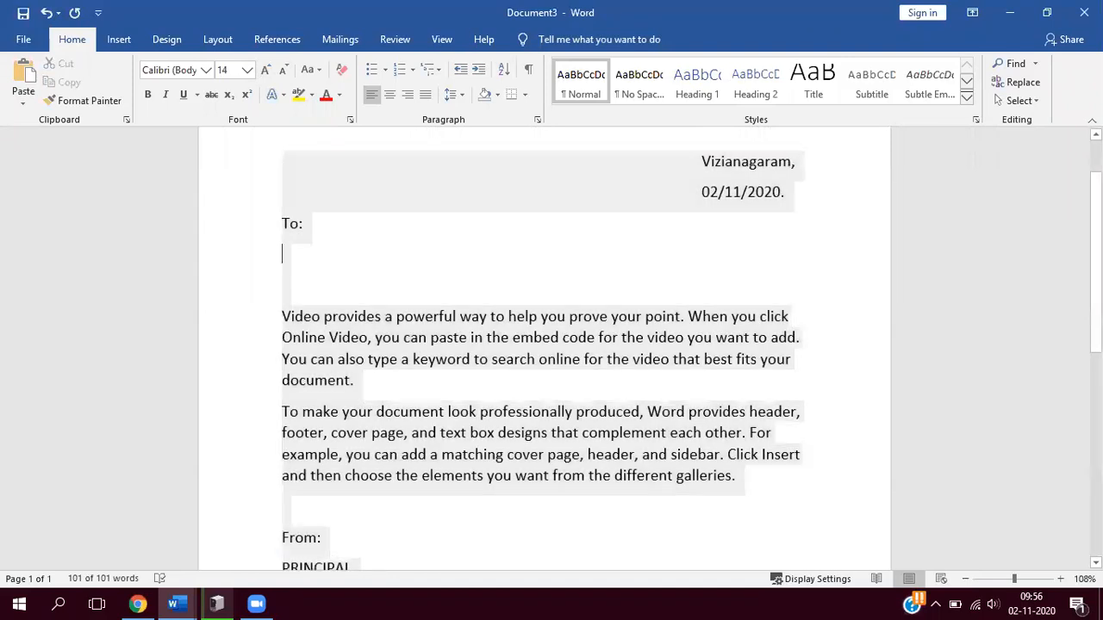
pyautogui.scroll(-4, 543, 345)
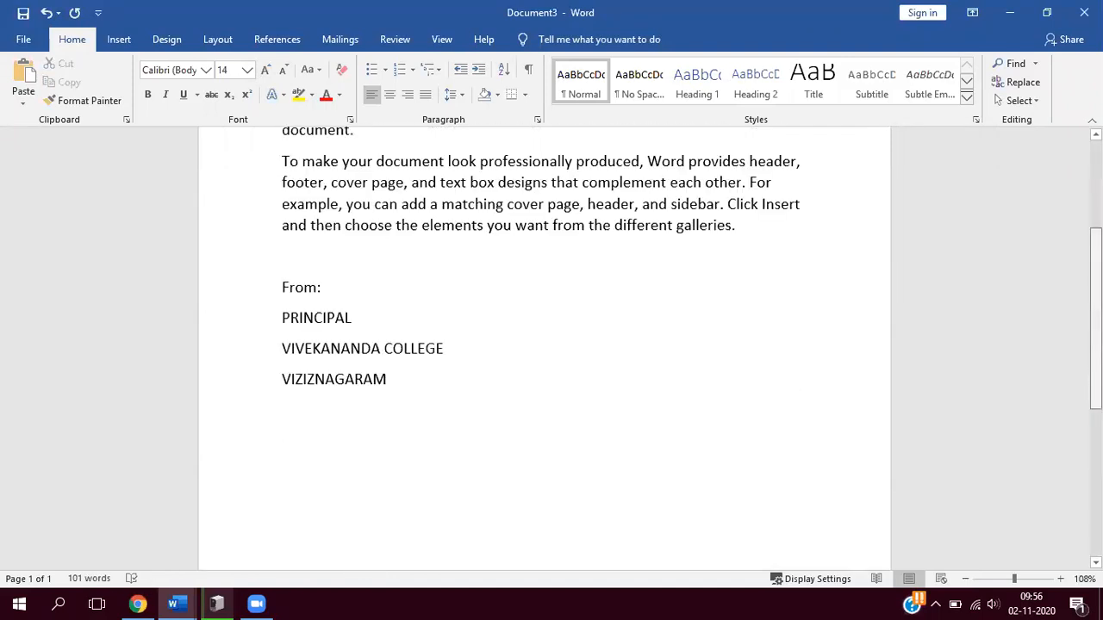
pyautogui.scroll(5, 307, 302)
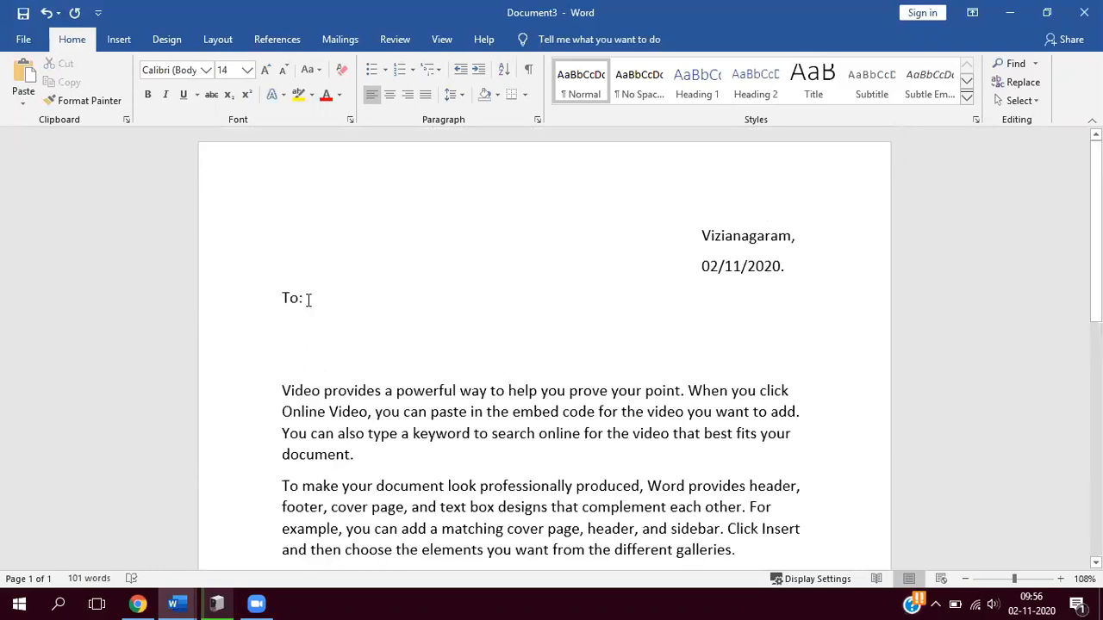
# - Add a blank line below "To:" and attach the existing recipient list adress.mdb from the Desktop
pyautogui.click(308, 300)
pyautogui.press('Return')
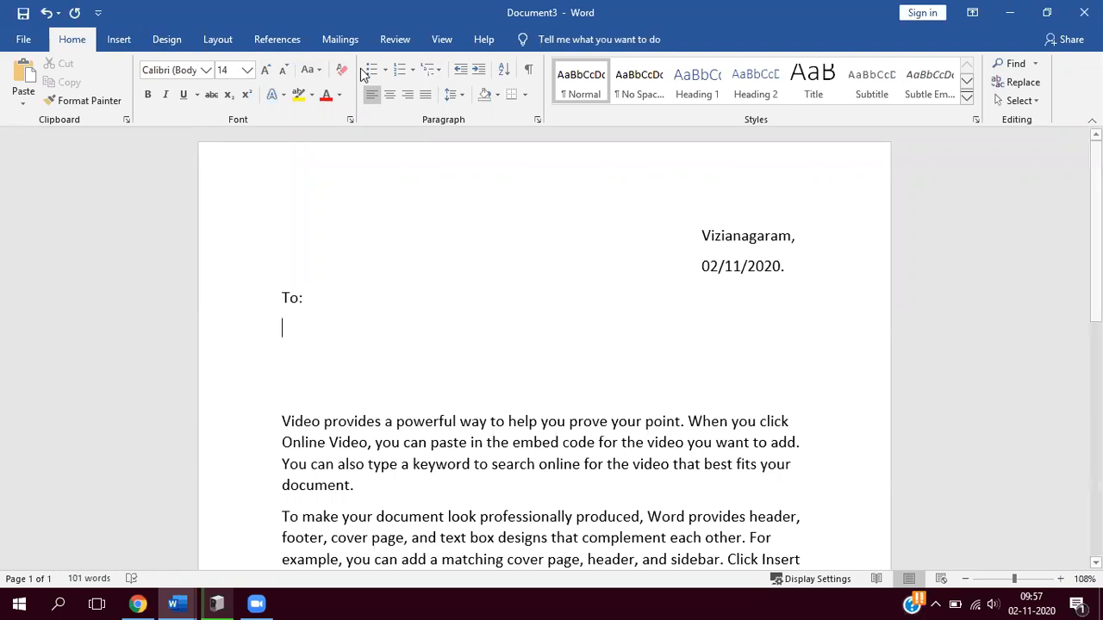
pyautogui.click(339, 39)
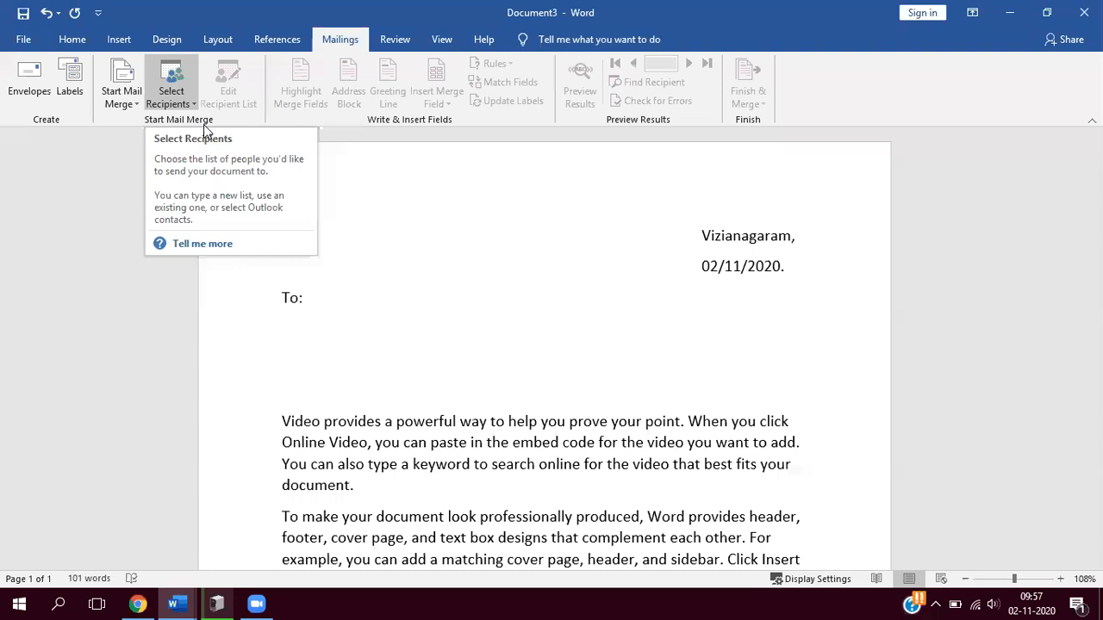
pyautogui.click(172, 97)
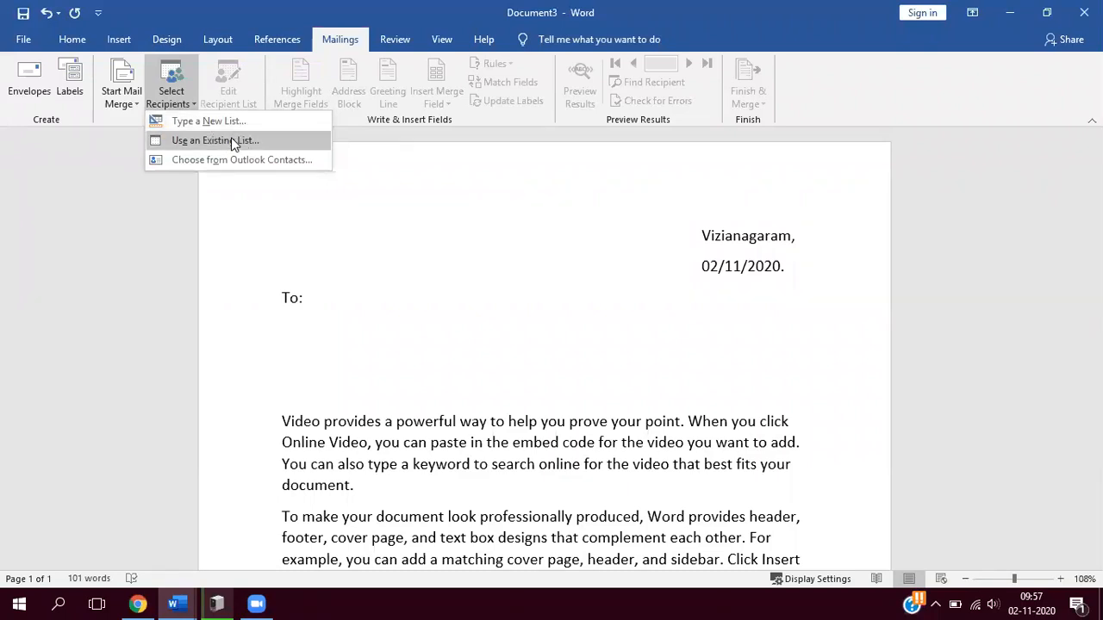
pyautogui.click(231, 139)
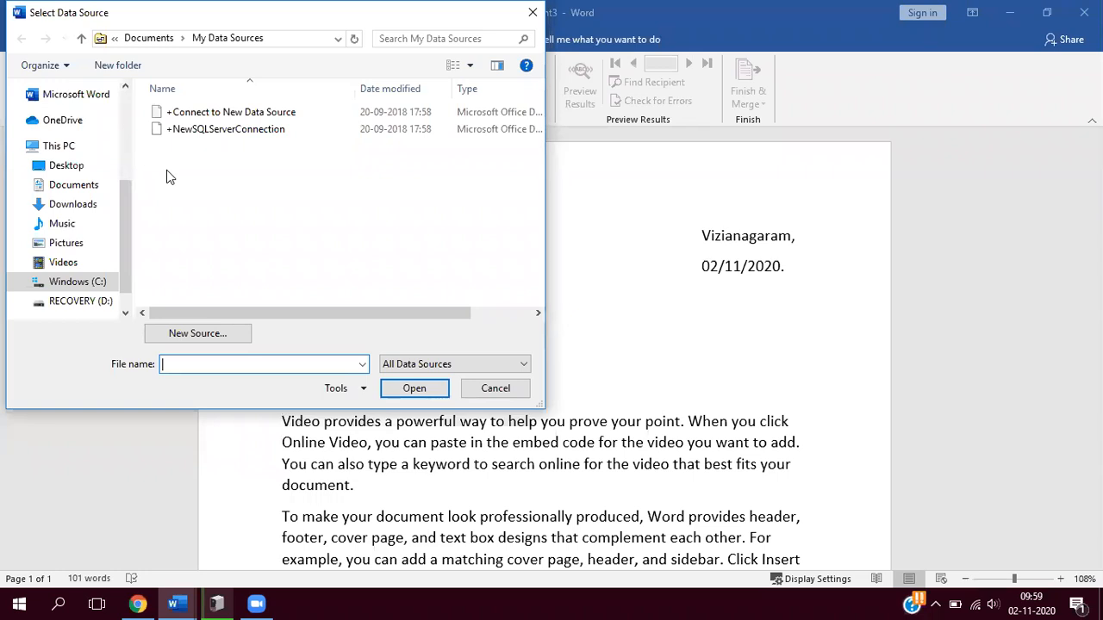
pyautogui.click(66, 169)
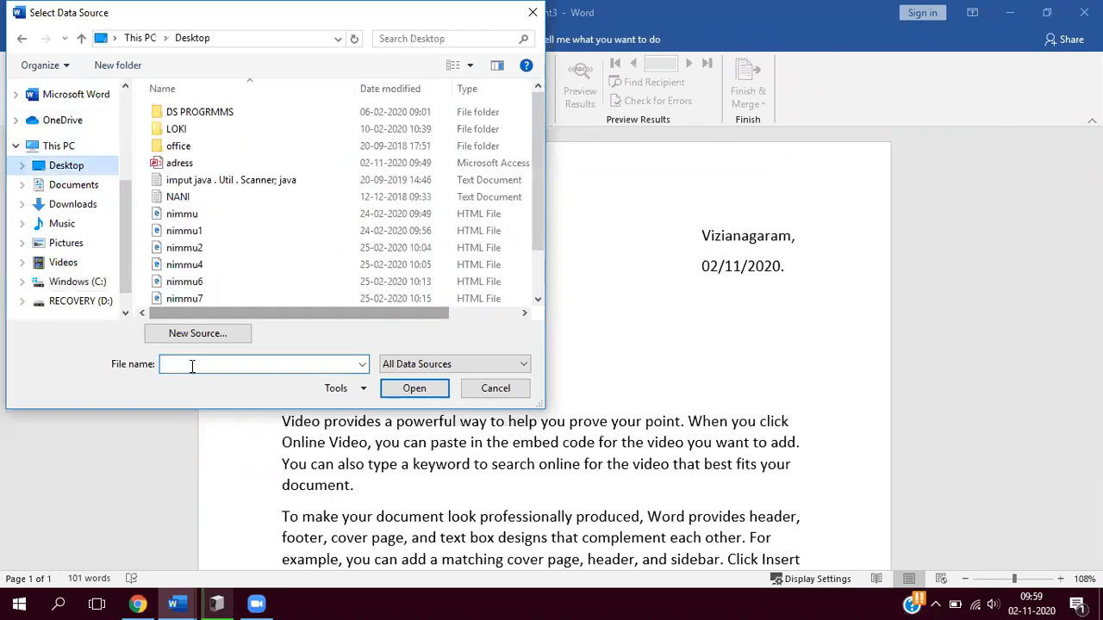
pyautogui.click(192, 366)
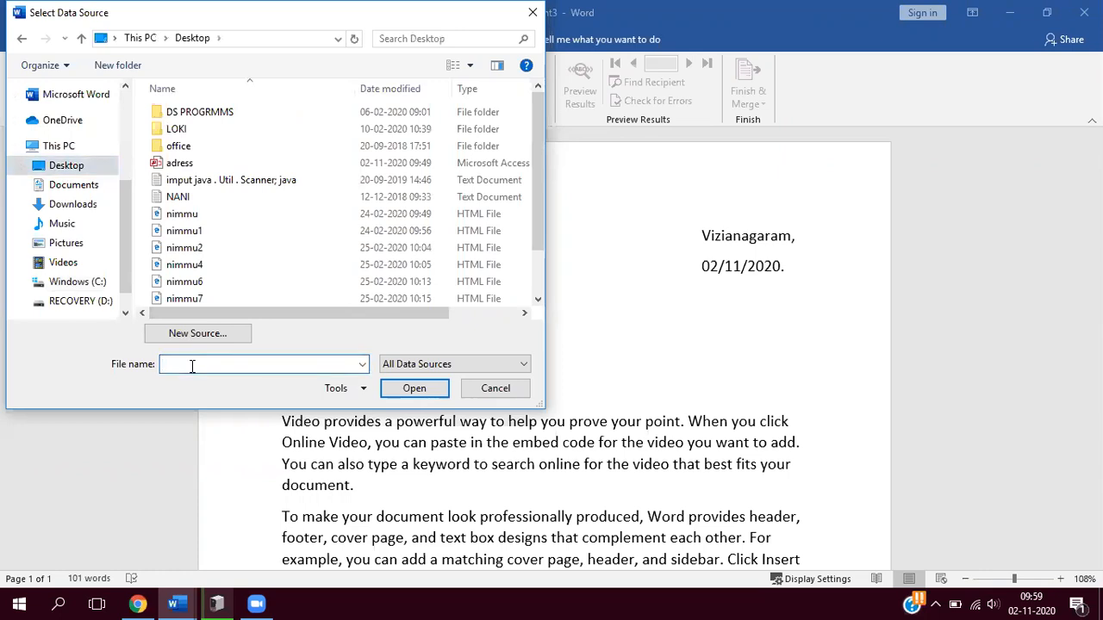
pyautogui.write('AD')
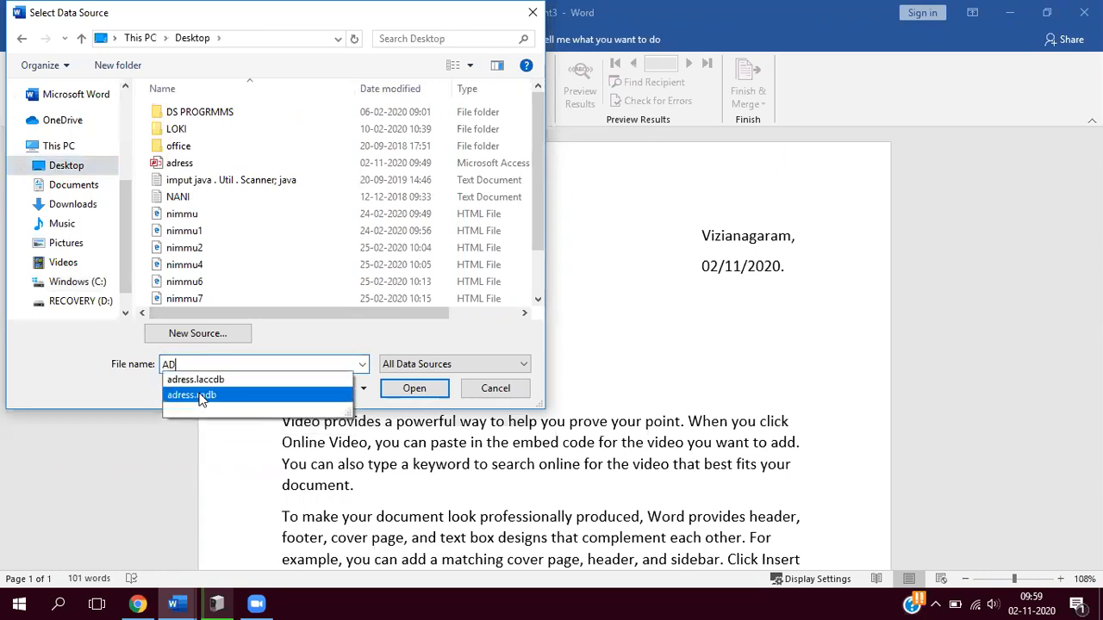
pyautogui.press('Return')
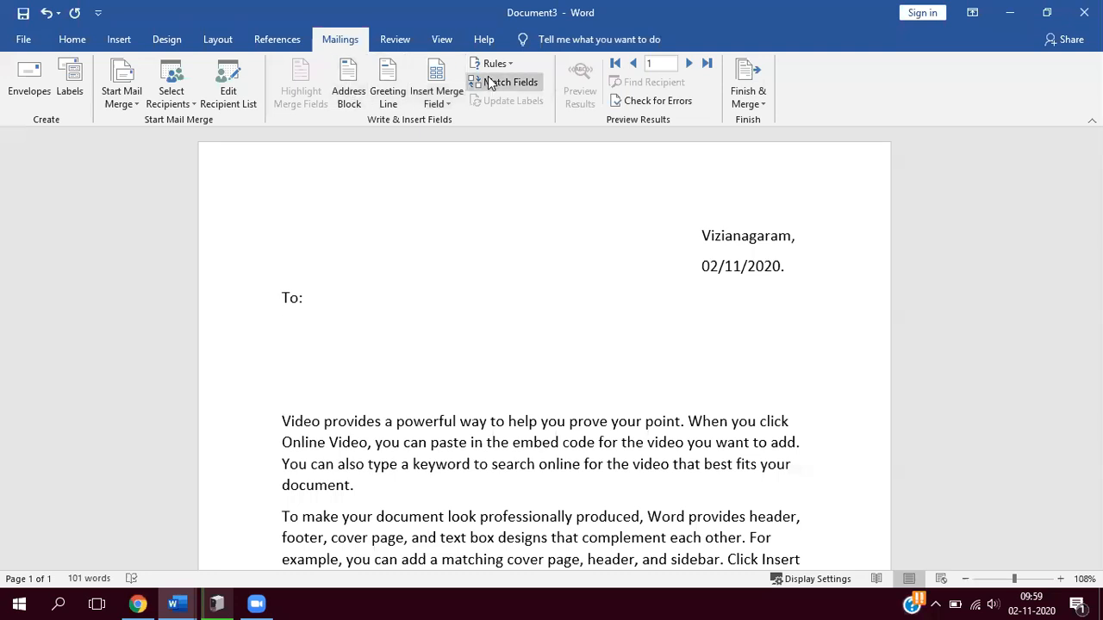
# - Insert the merge fields name and mble_no on separate lines below "To:", followed by a new line
pyautogui.click(447, 102)
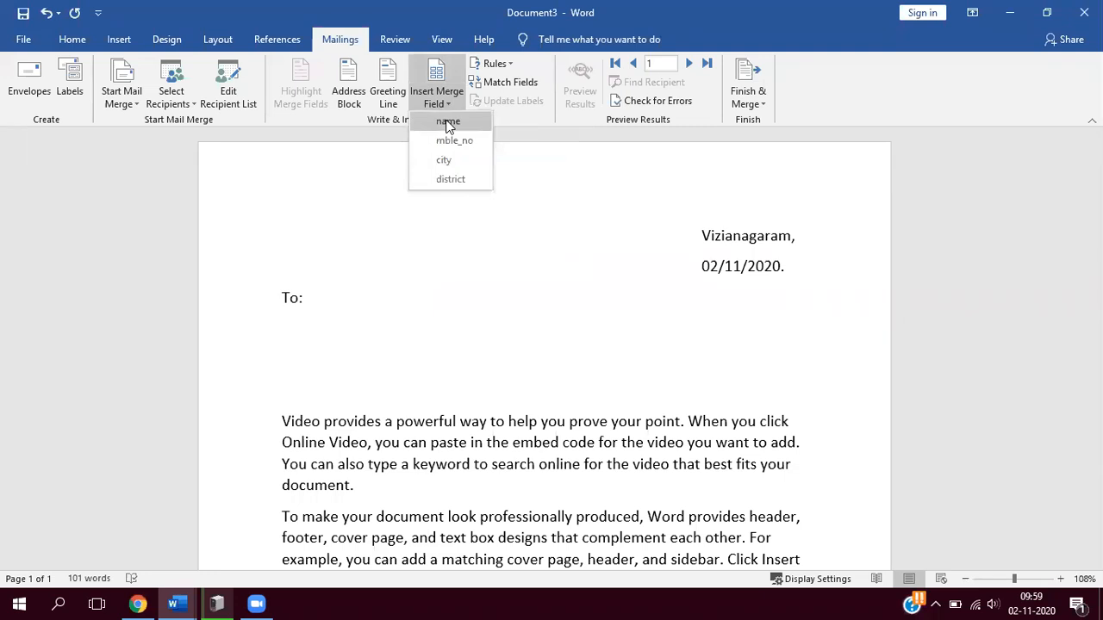
pyautogui.click(449, 123)
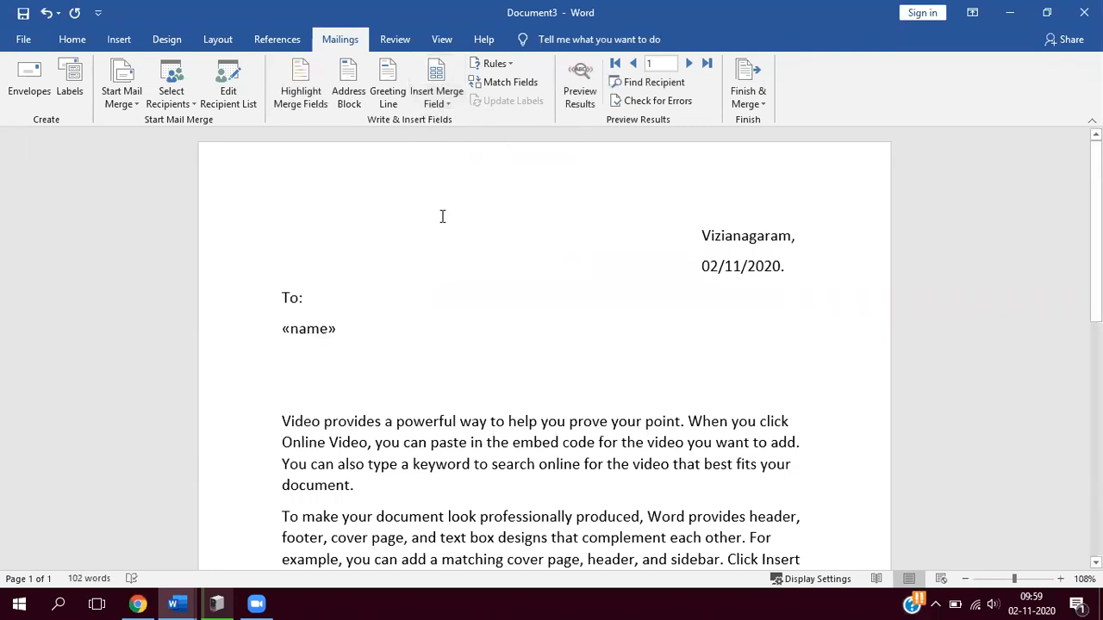
pyautogui.press('Return')
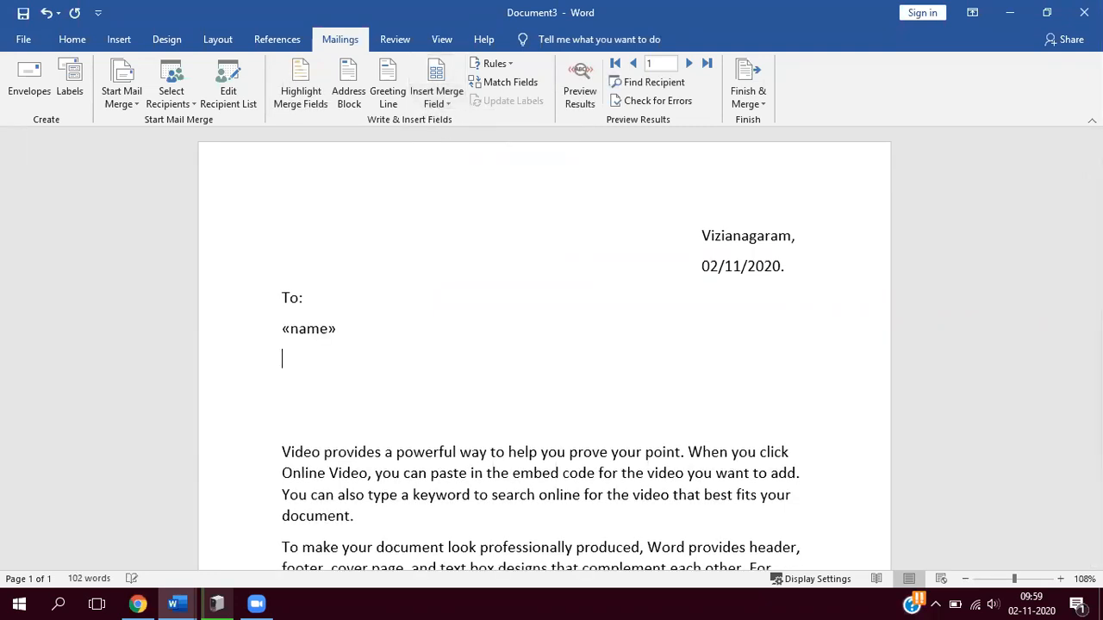
pyautogui.click(446, 109)
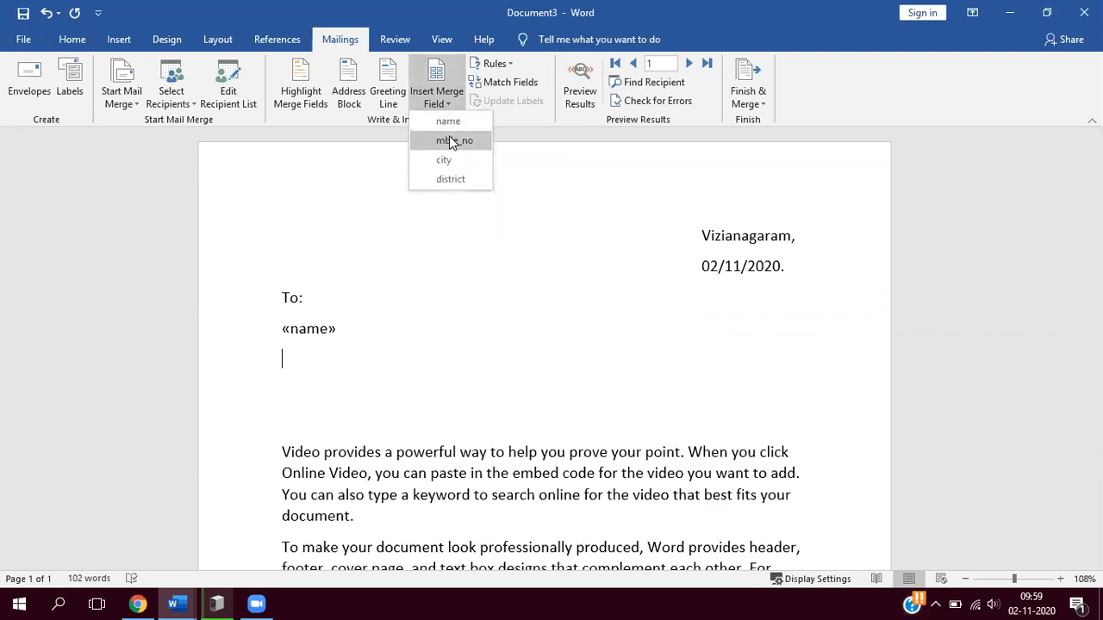
pyautogui.click(452, 142)
pyautogui.press('Return')
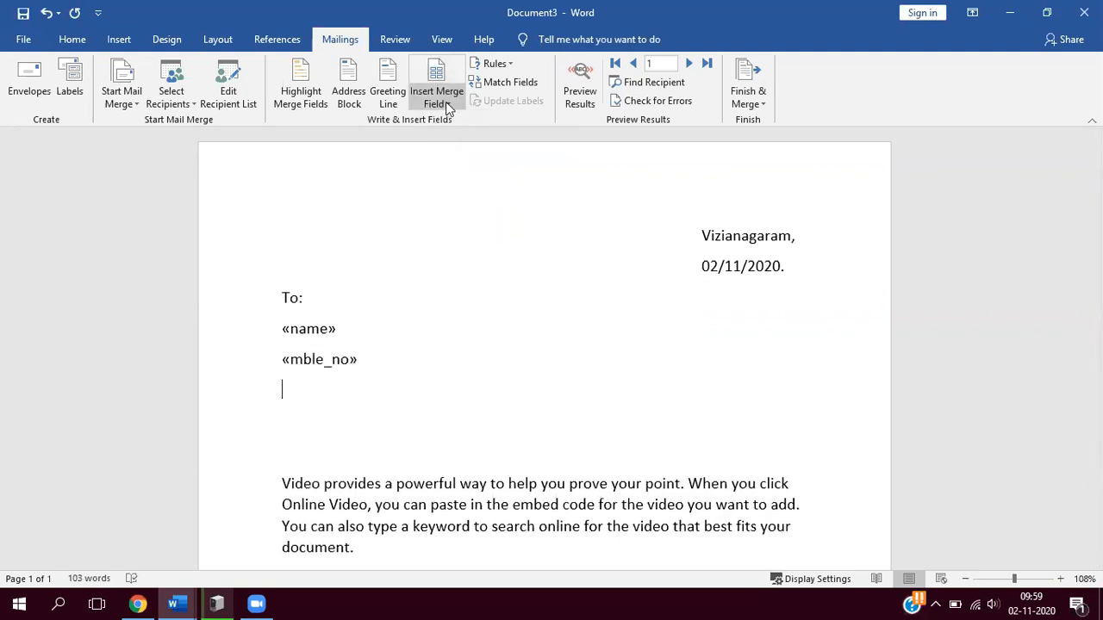
# - Insert the city and district merge fields on separate lines below the mble_no field
pyautogui.click(448, 102)
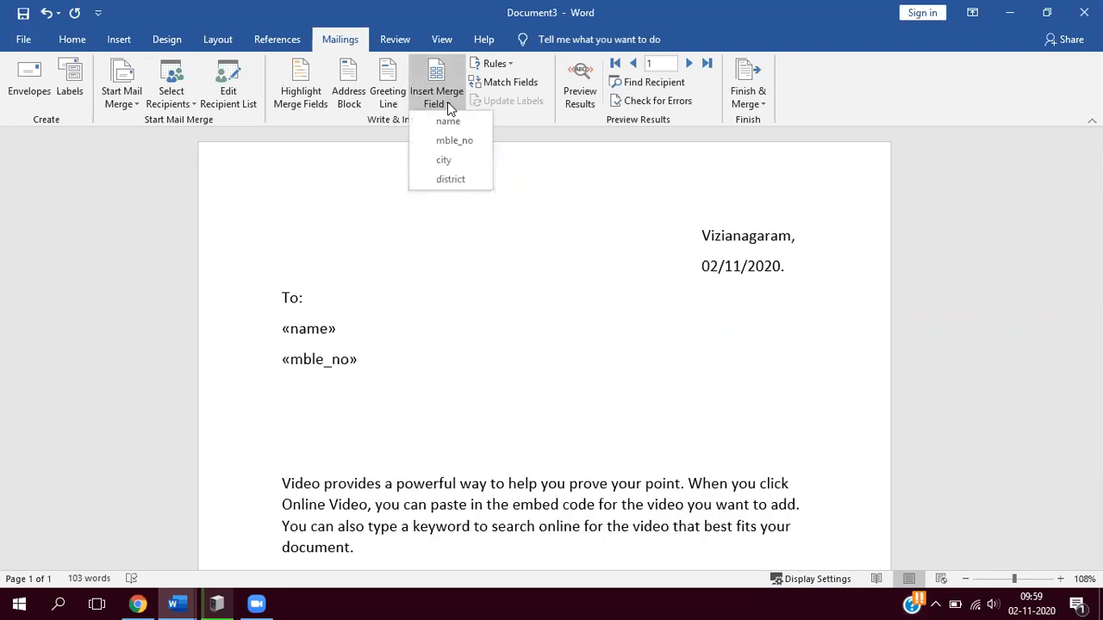
pyautogui.click(445, 160)
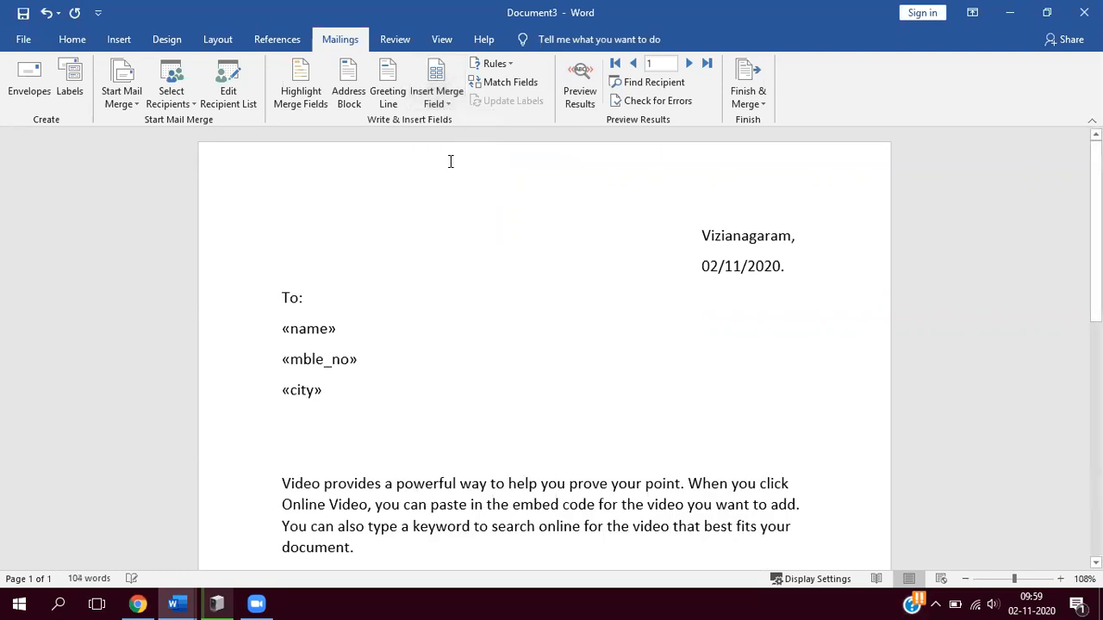
pyautogui.press('Return')
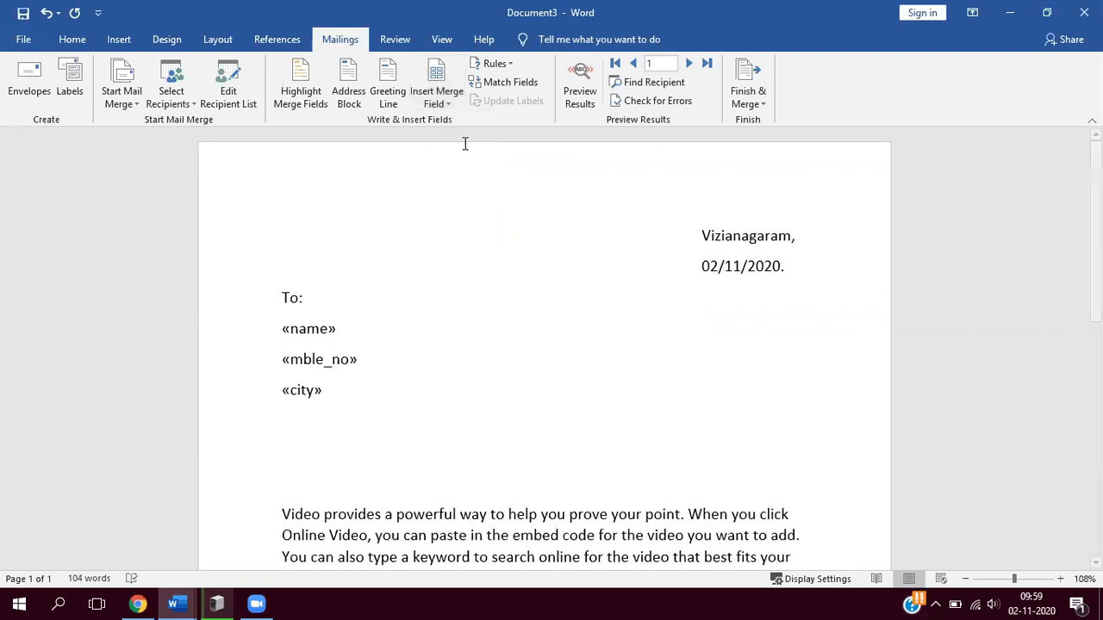
pyautogui.click(449, 97)
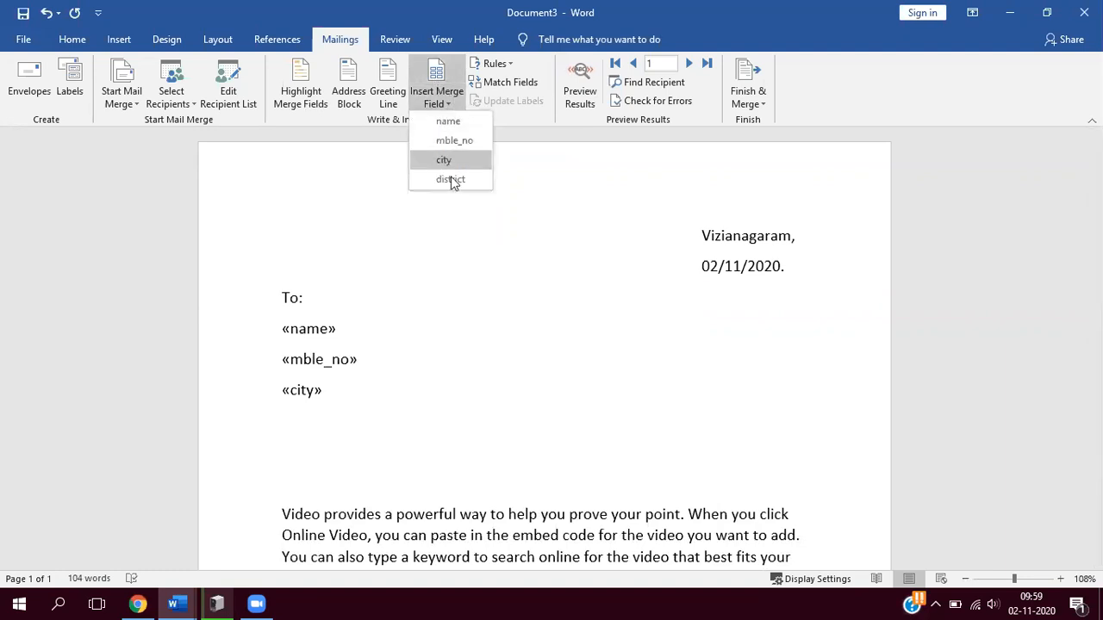
pyautogui.click(450, 179)
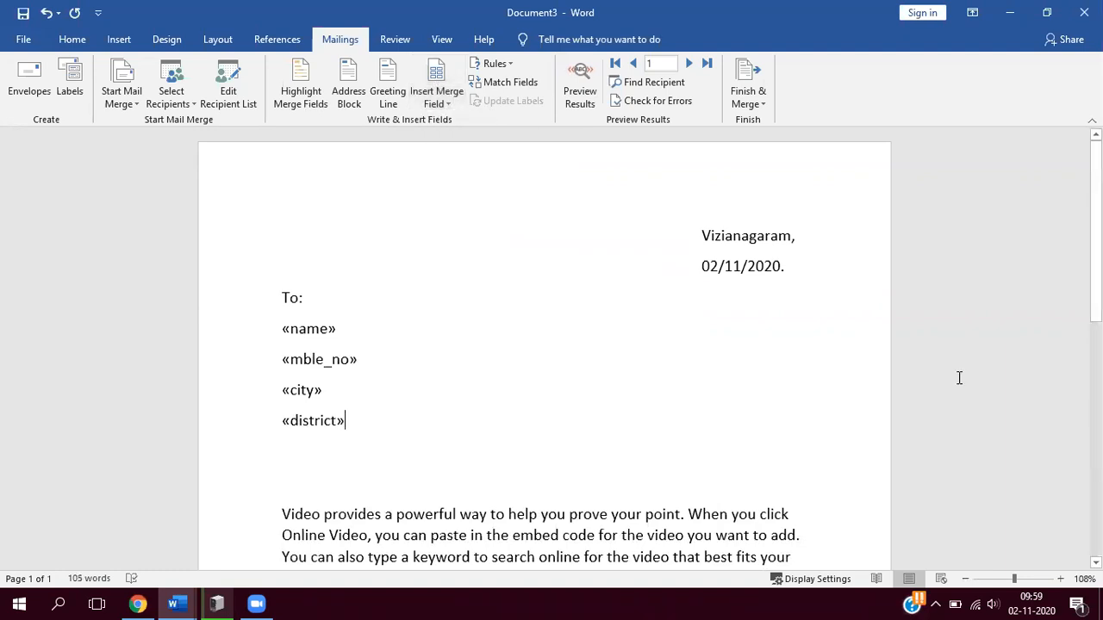
# - Review the whole letter's layout, then preview it with the first recipient's data filled into the merge fields
pyautogui.scroll(-3, 543, 344)
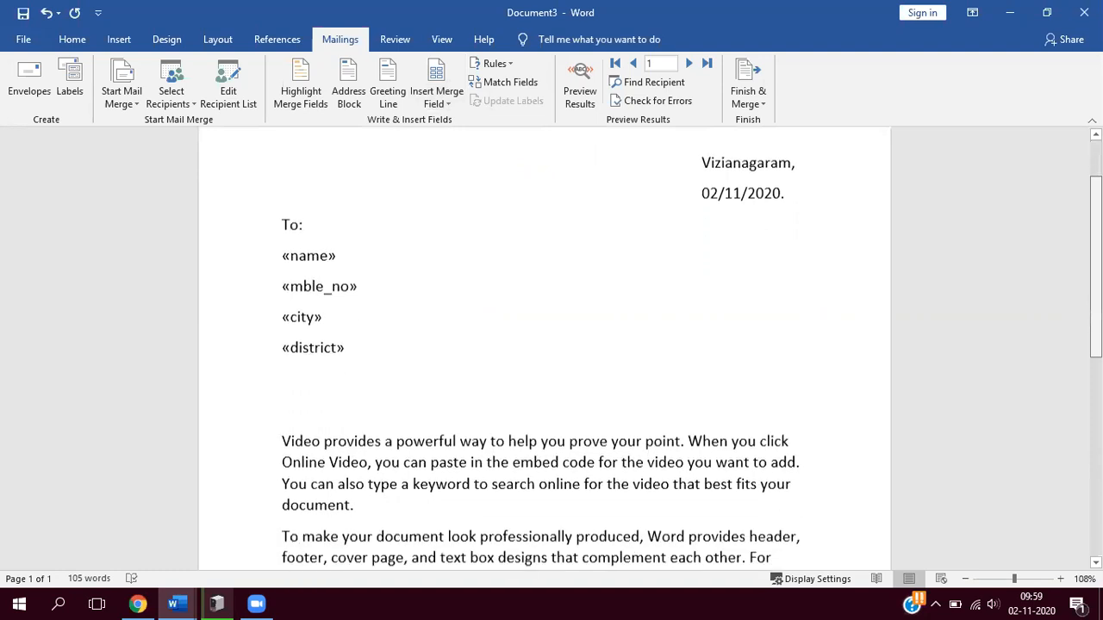
pyautogui.scroll(-9, 543, 345)
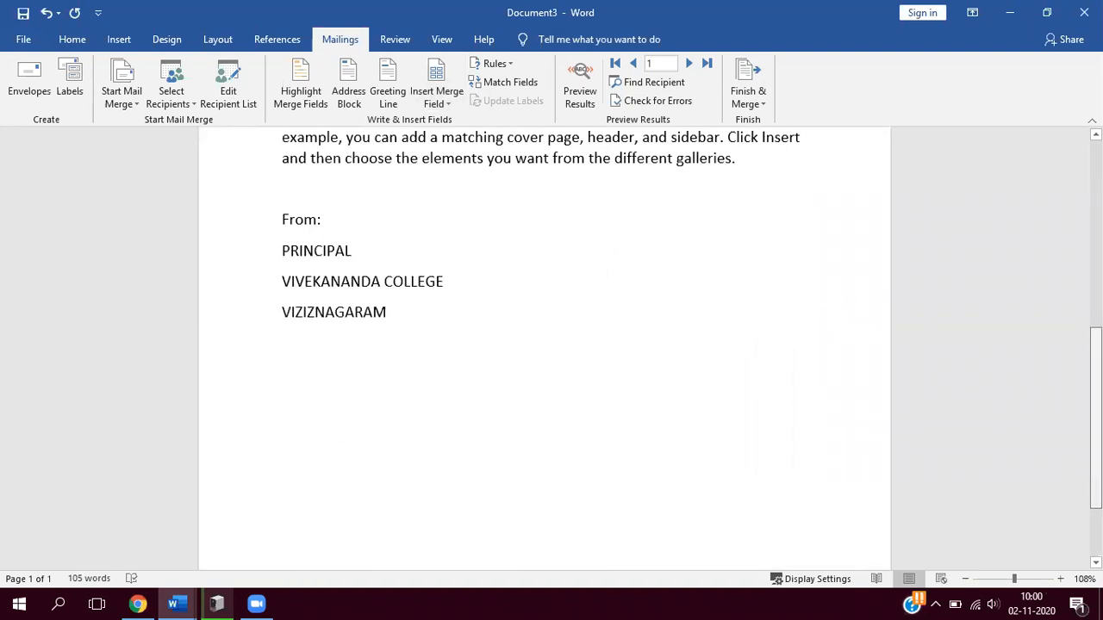
pyautogui.scroll(10, 824, 455)
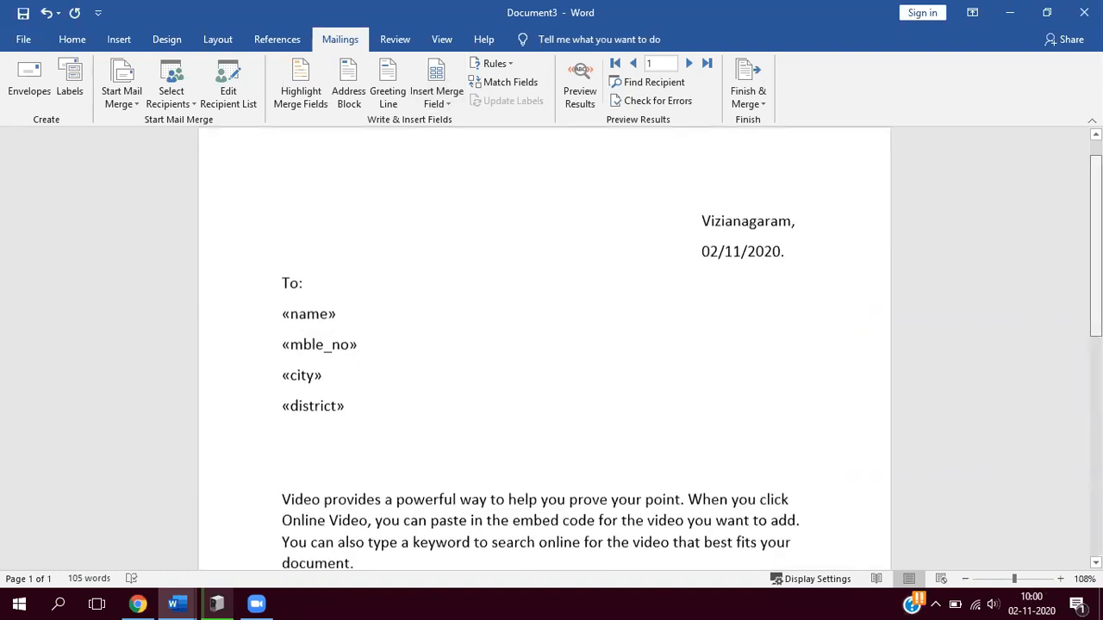
pyautogui.scroll(-6, 276, 401)
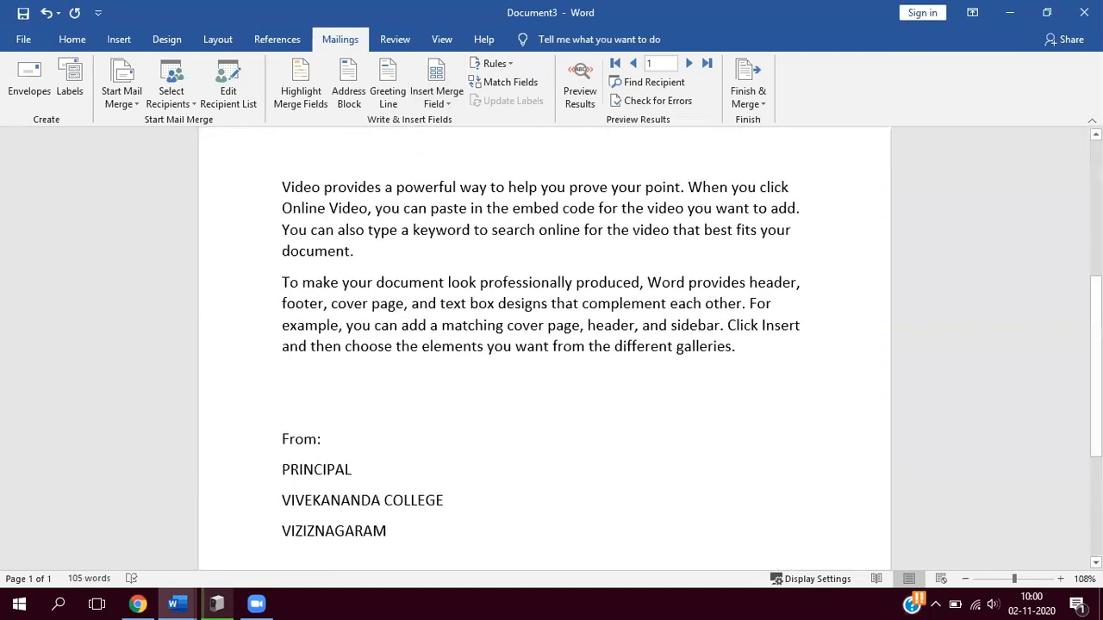
pyautogui.scroll(6, 543, 344)
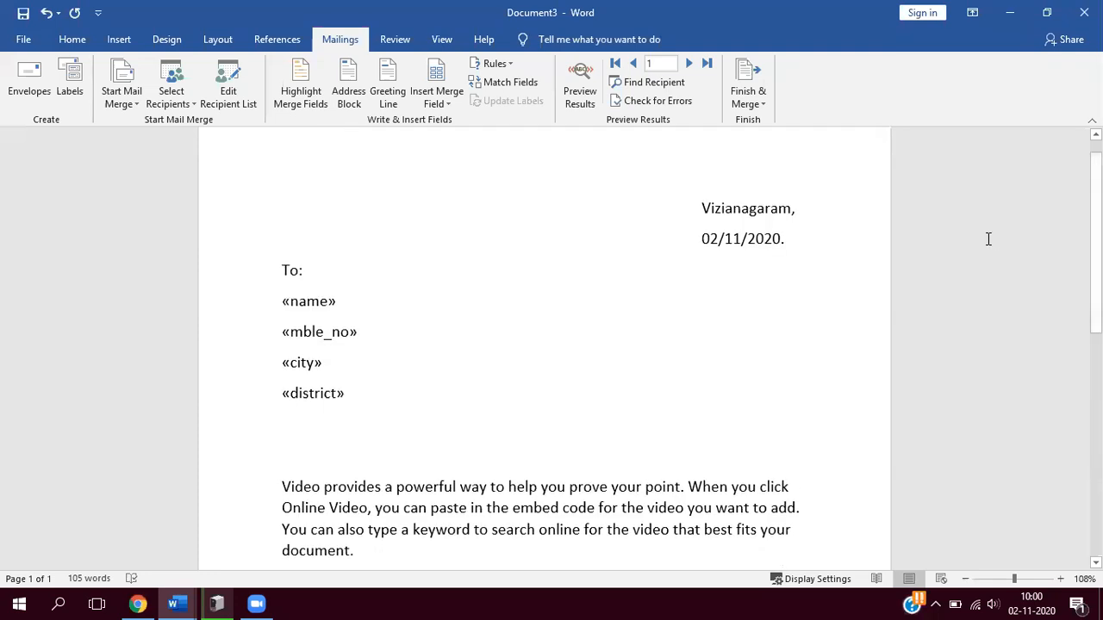
pyautogui.click(580, 93)
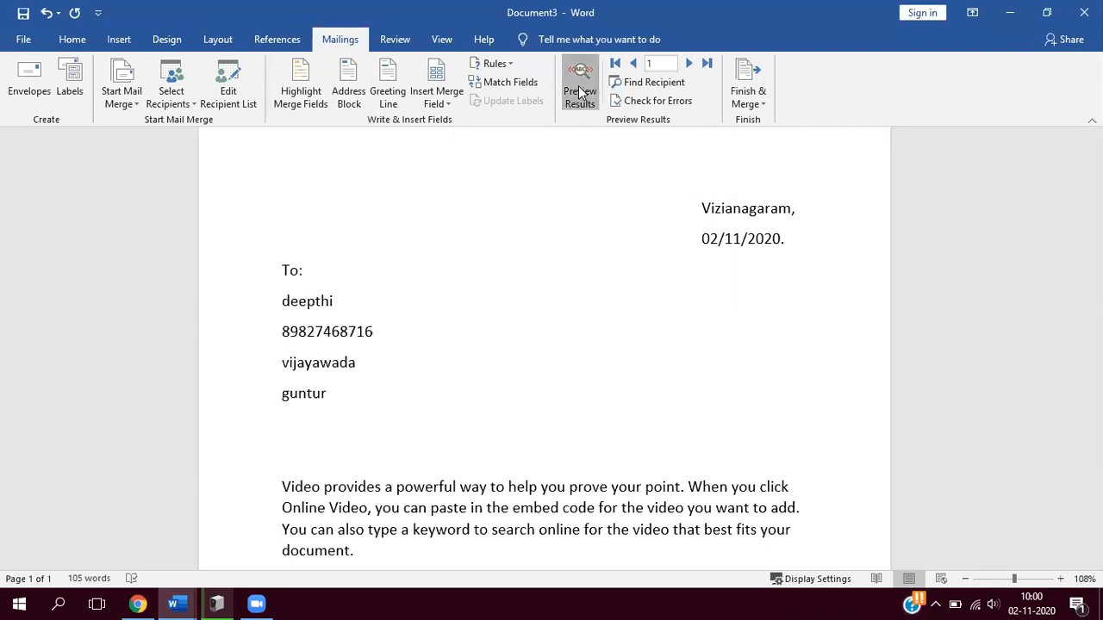
pyautogui.click(580, 93)
pyautogui.click(580, 93)
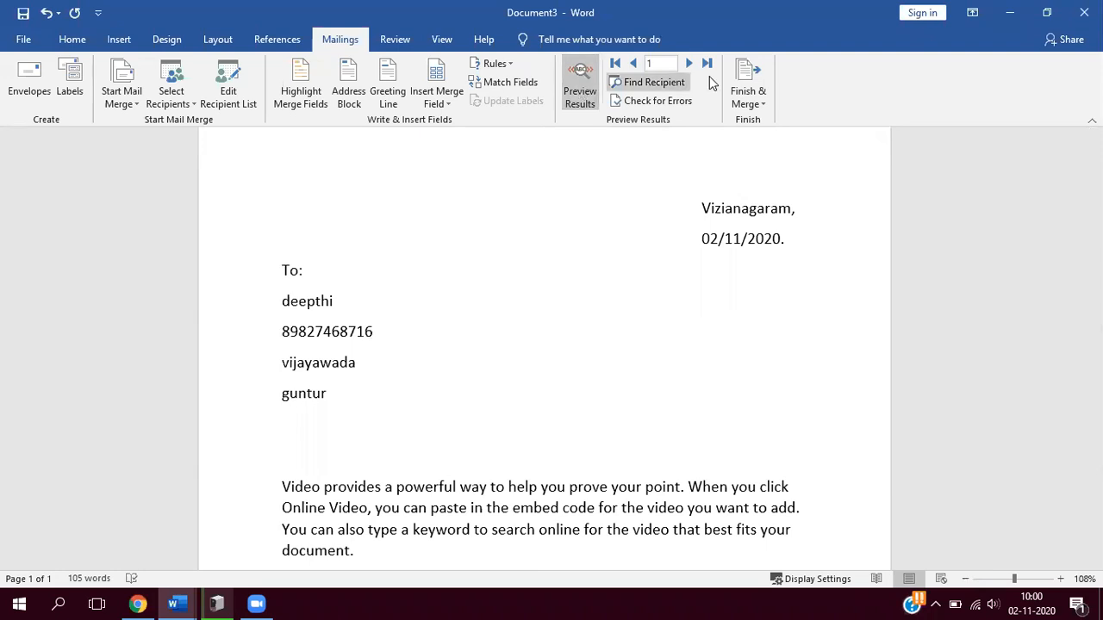
# - Browse forward and back through the recipients' letters, then turn off the merge preview
pyautogui.click(689, 63)
pyautogui.click(690, 63)
pyautogui.click(690, 63)
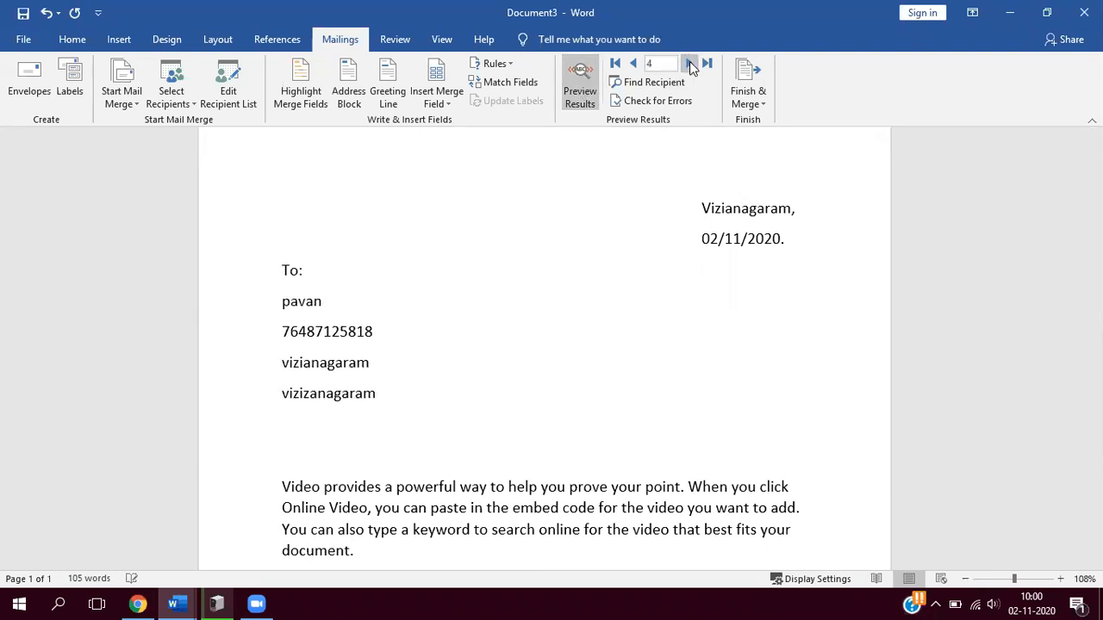
pyautogui.click(689, 62)
pyautogui.click(690, 63)
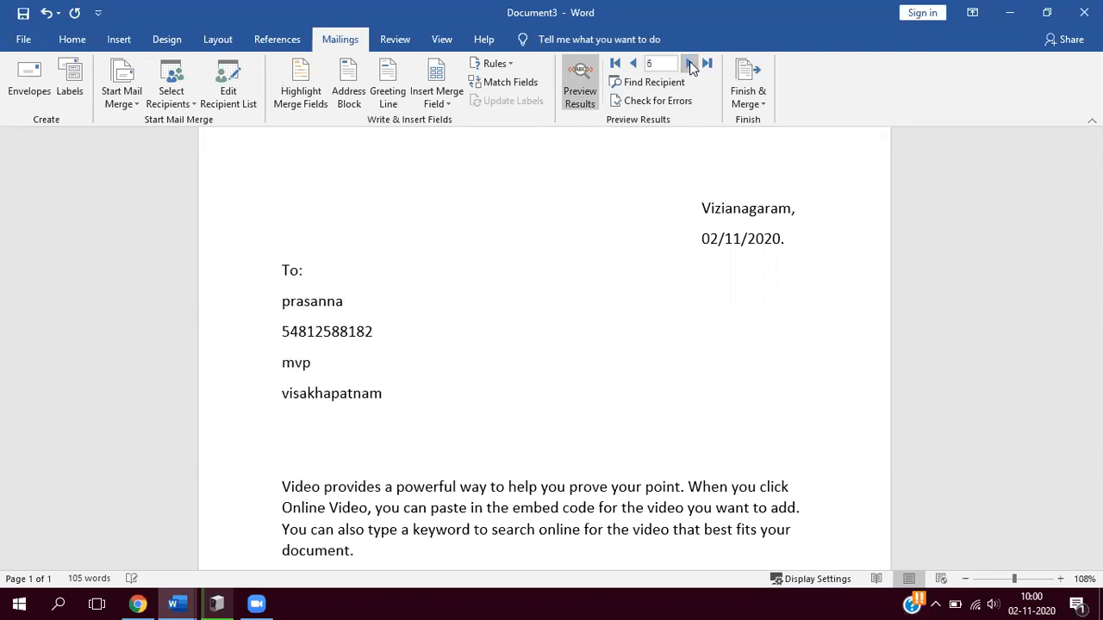
pyautogui.click(633, 64)
pyautogui.click(634, 63)
pyautogui.click(582, 86)
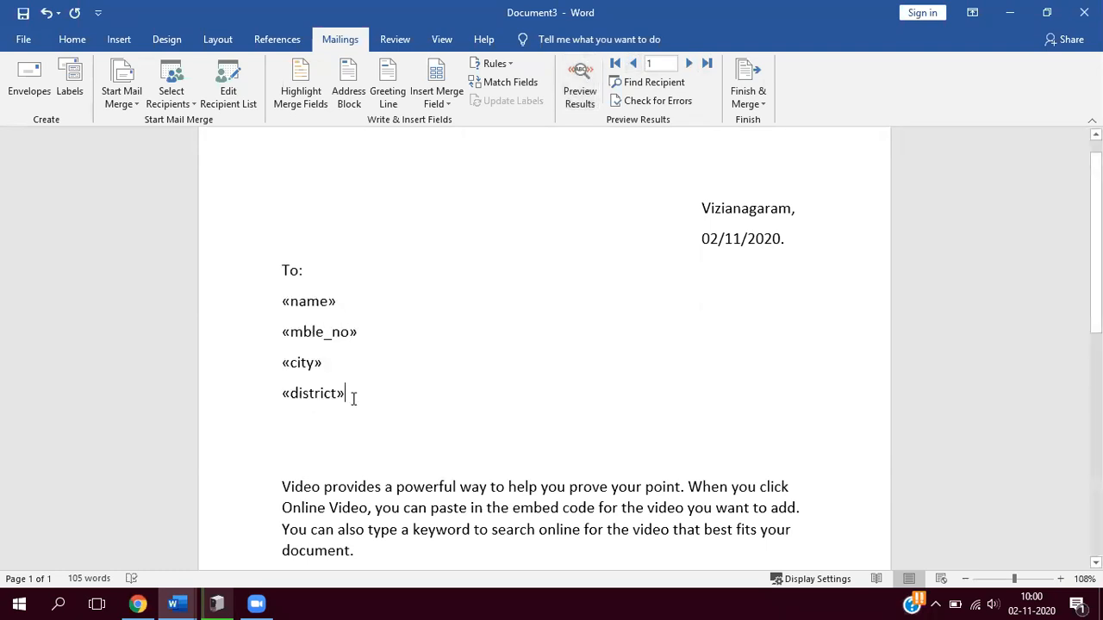
# - Remove the empty lines between the district field and the body text, then add two fresh blank lines after the field
pyautogui.press('Return')
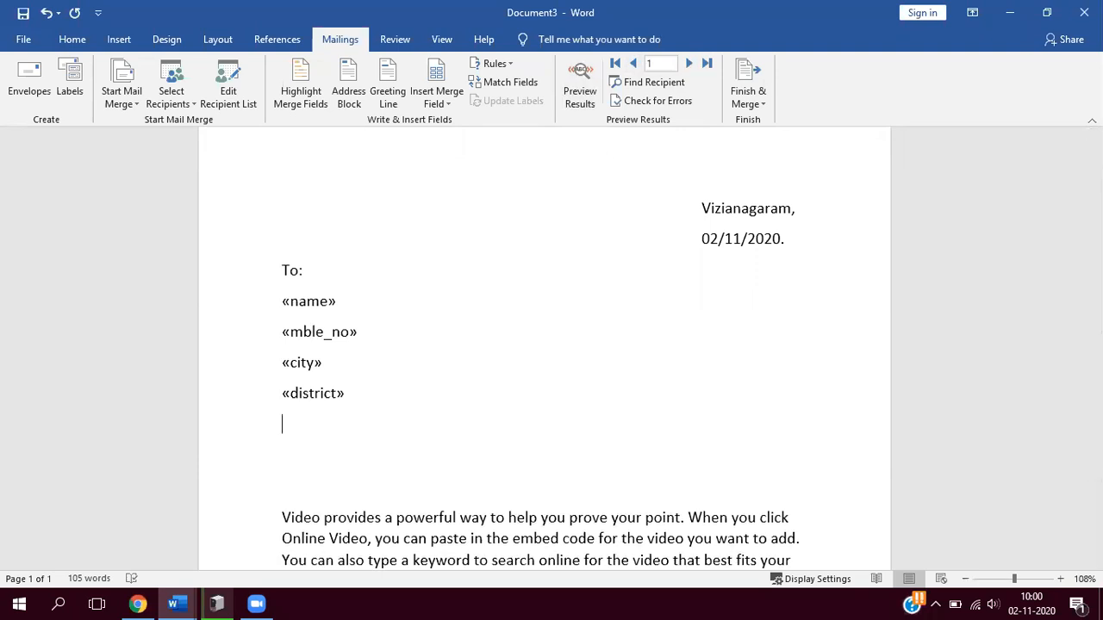
pyautogui.press('BackSpace')
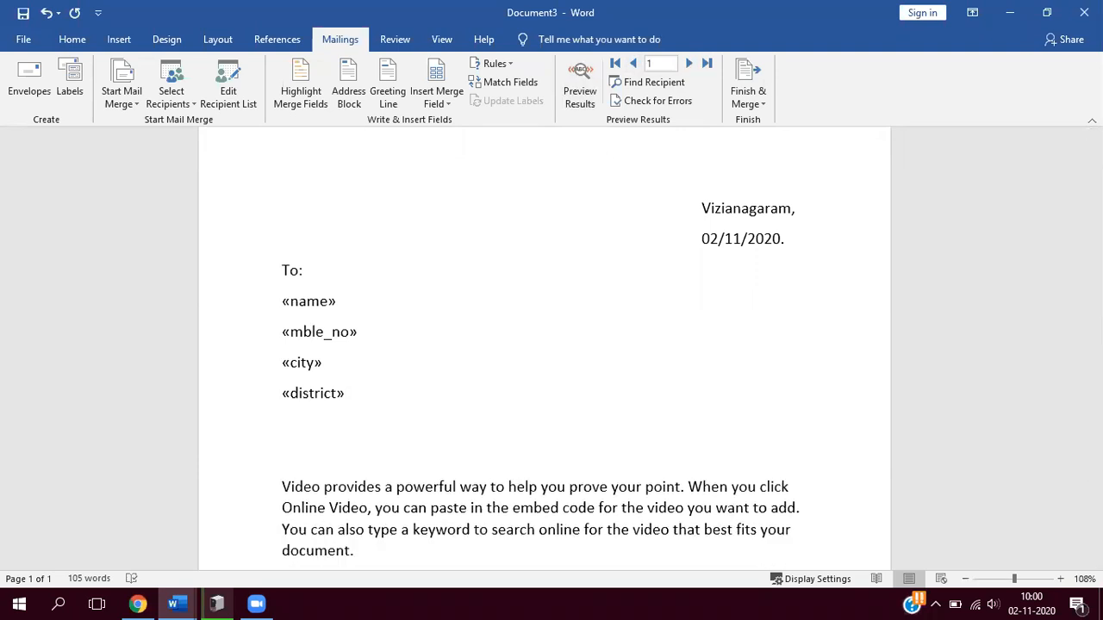
pyautogui.click(280, 487)
pyautogui.press('BackSpace')
pyautogui.press('BackSpace')
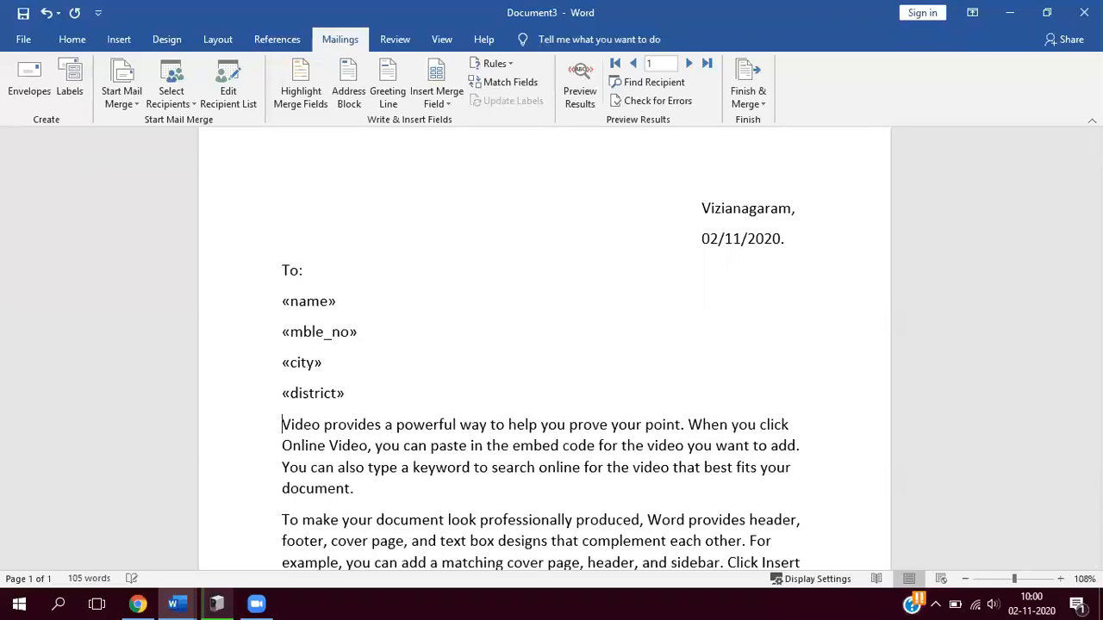
pyautogui.click(357, 389)
pyautogui.press('Return')
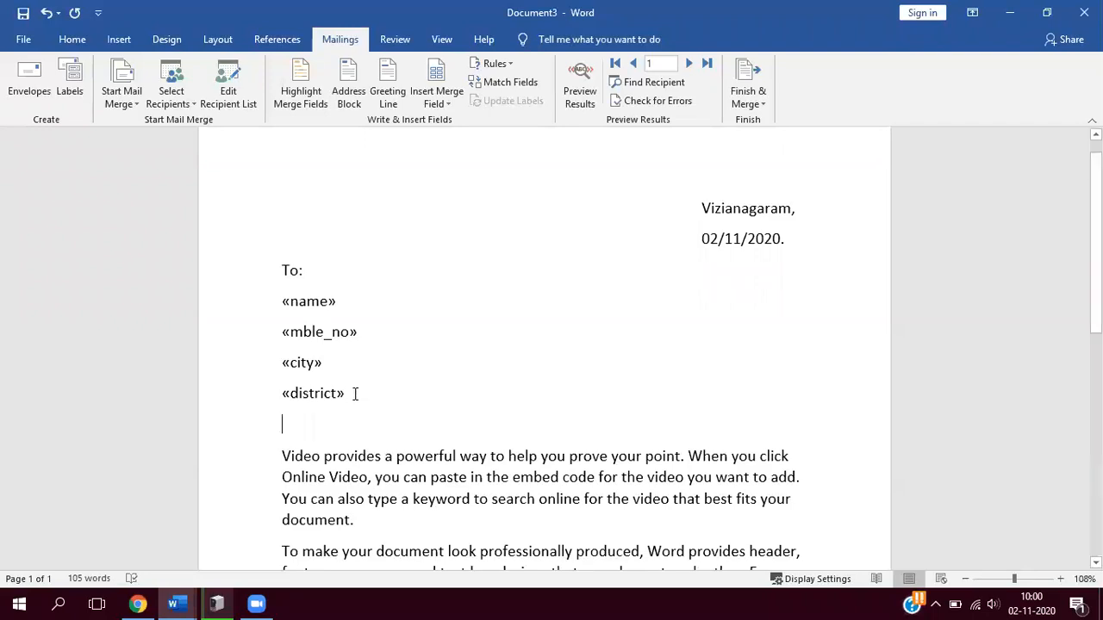
pyautogui.press('Return')
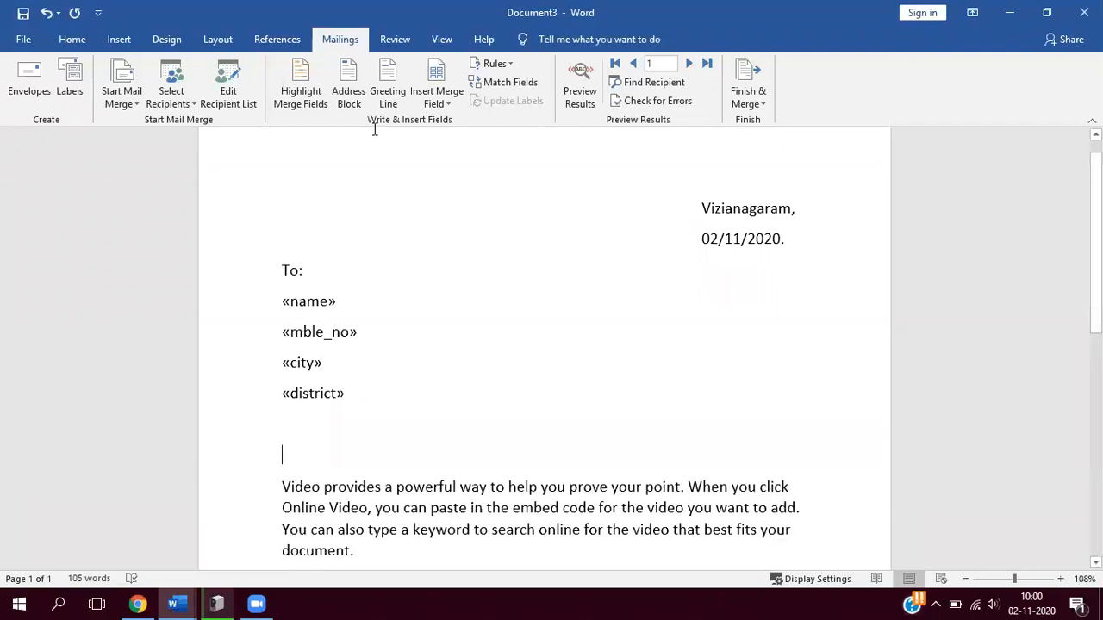
# - Insert a greeting line starting with "Dear" and ending in a comma above the body text, and check it in the merge preview
pyautogui.click(362, 100)
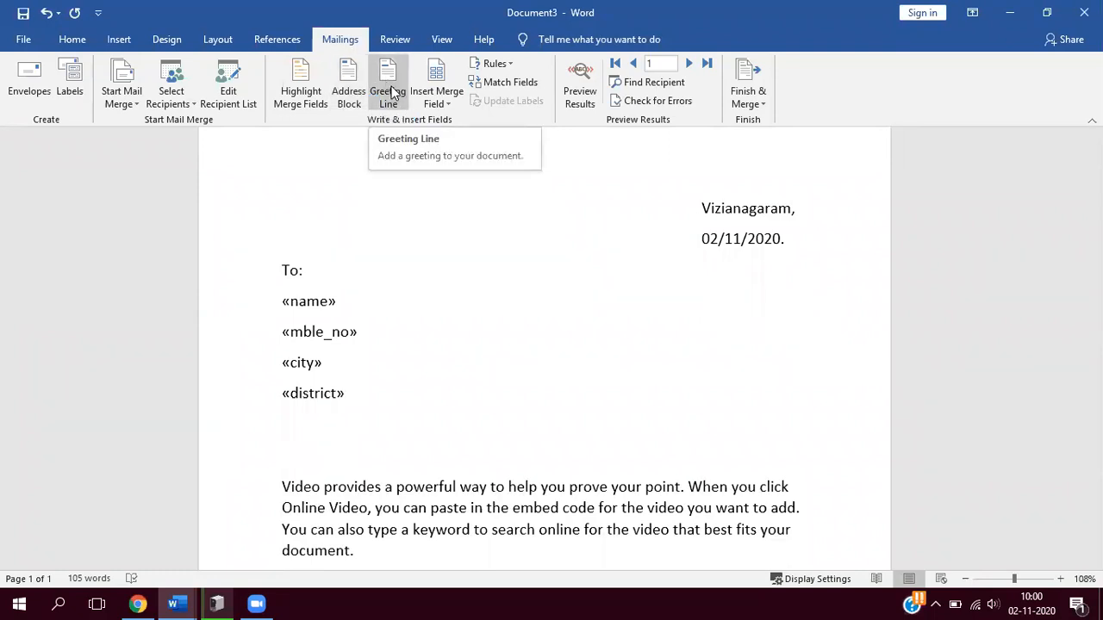
pyautogui.click(392, 93)
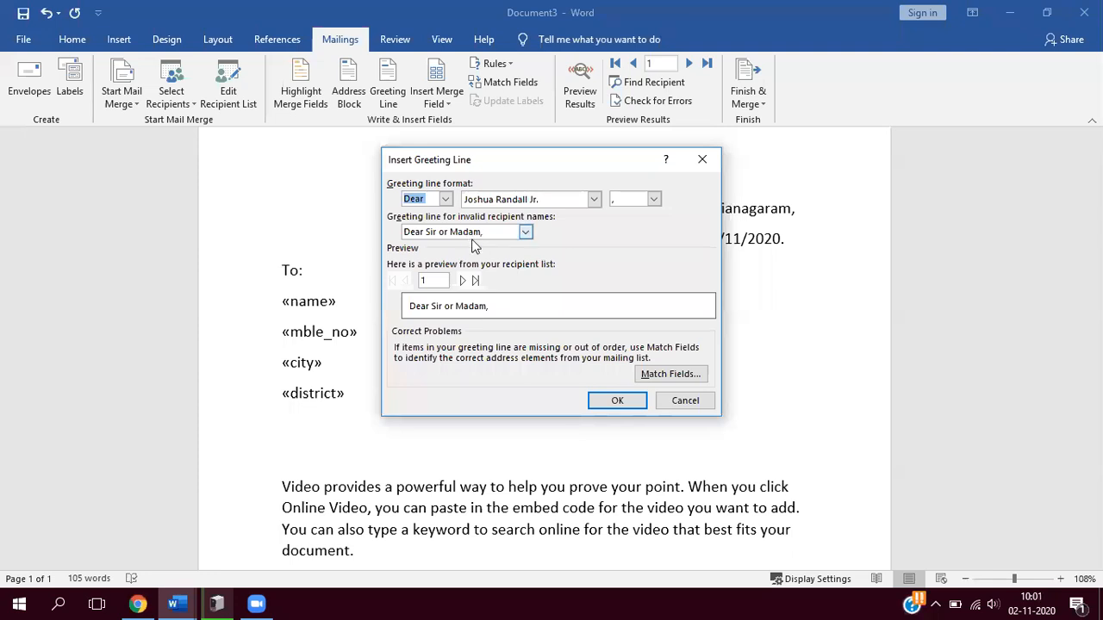
pyautogui.click(617, 404)
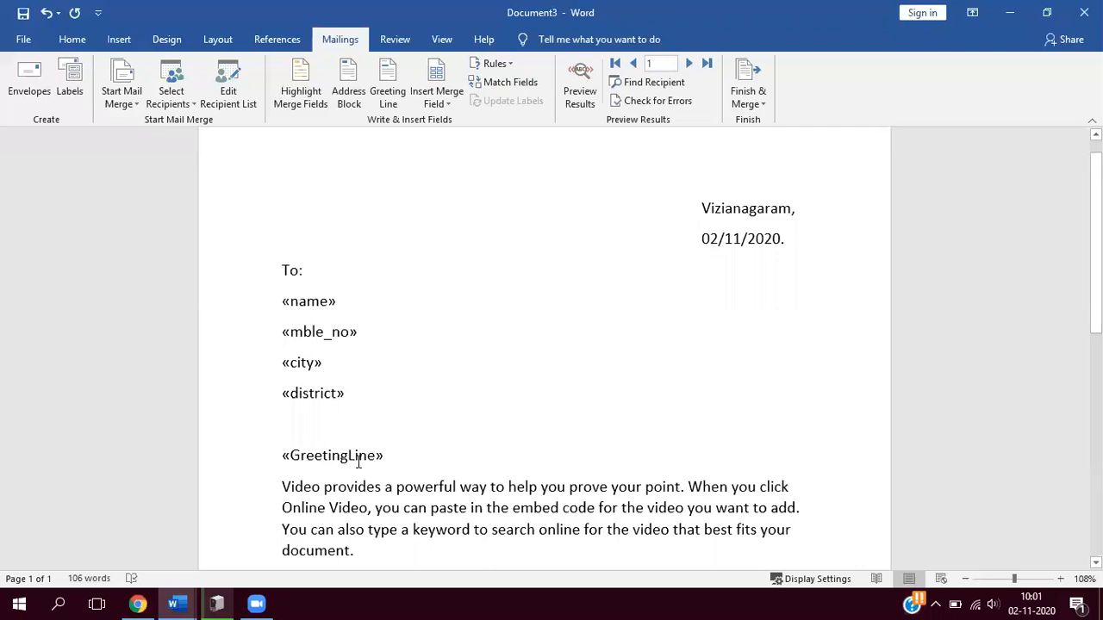
pyautogui.click(586, 90)
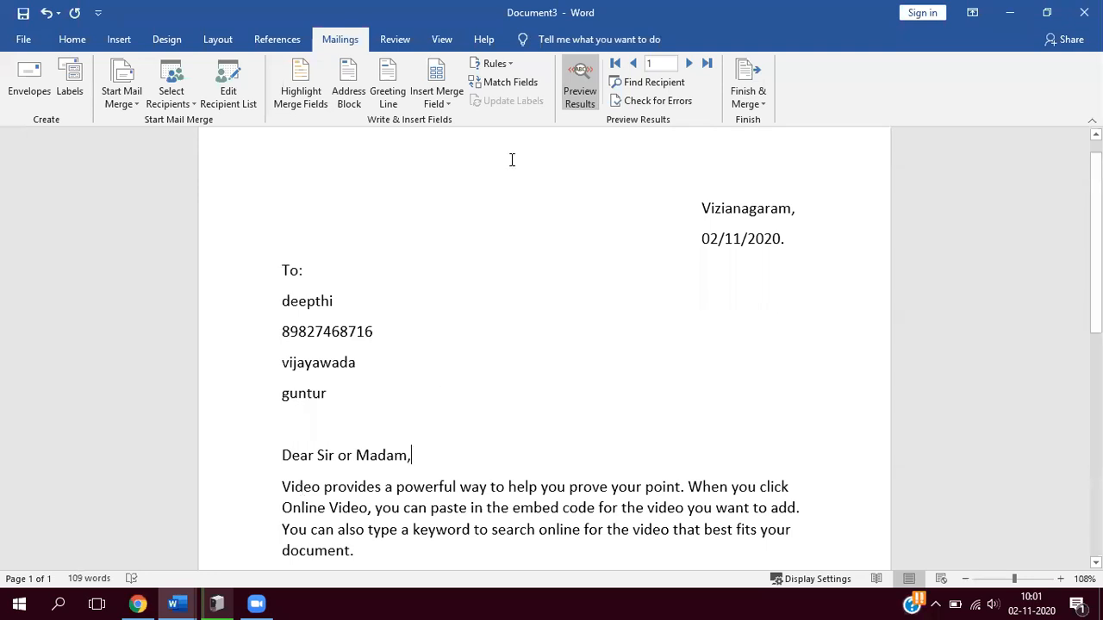
pyautogui.click(574, 91)
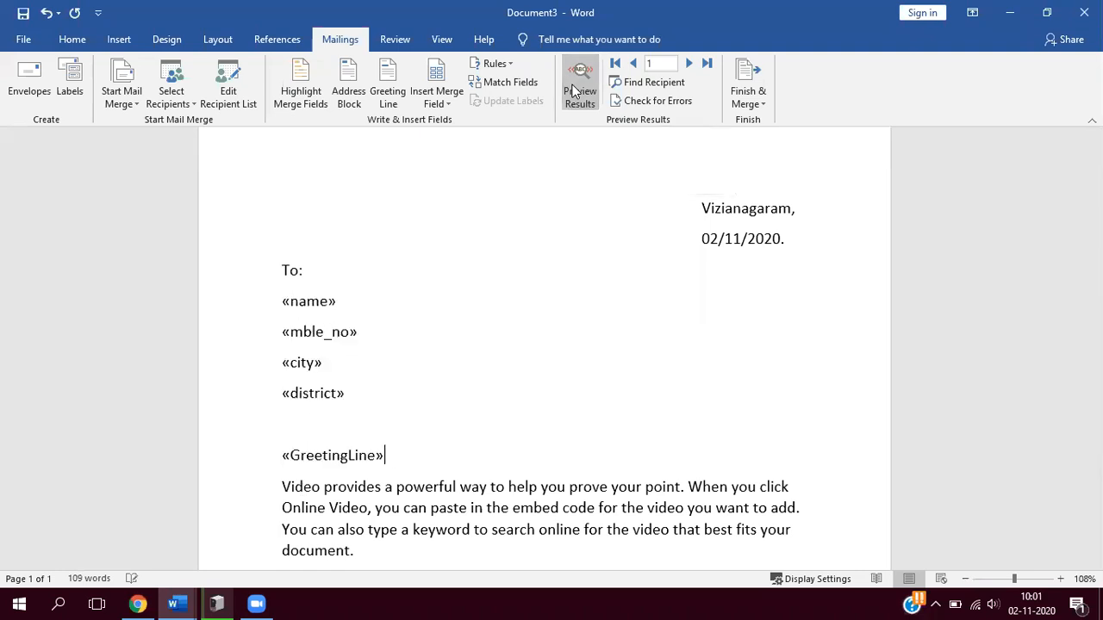
# - Finish the mail merge by merging all records into a new document of individually editable letters
pyautogui.click(761, 103)
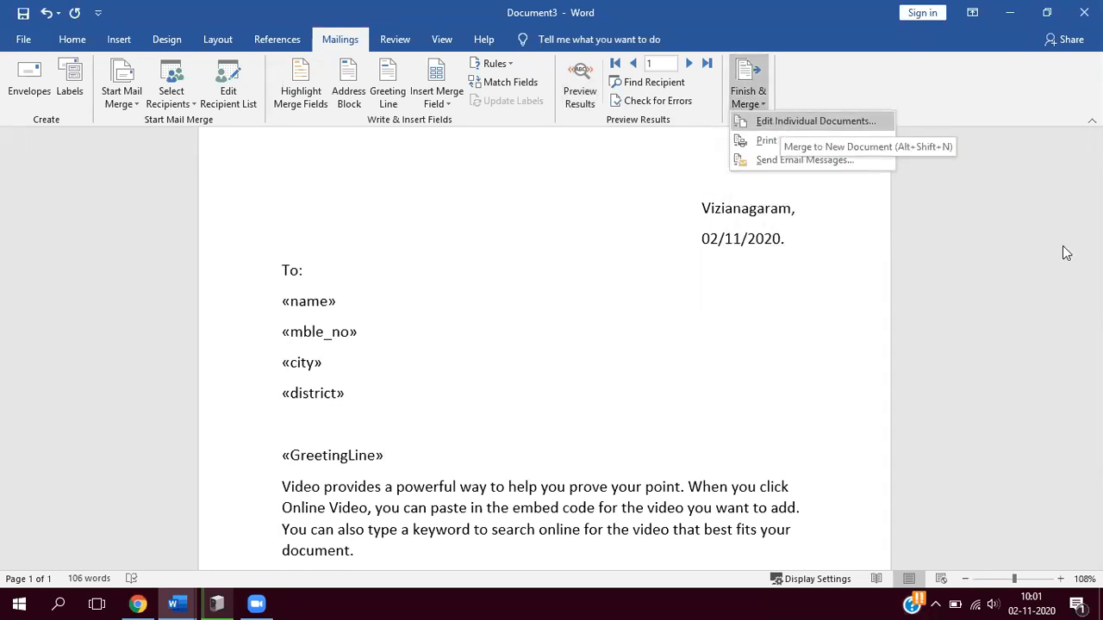
pyautogui.click(1095, 248)
pyautogui.moveTo(1096, 250); pyautogui.dragTo(1095, 206)
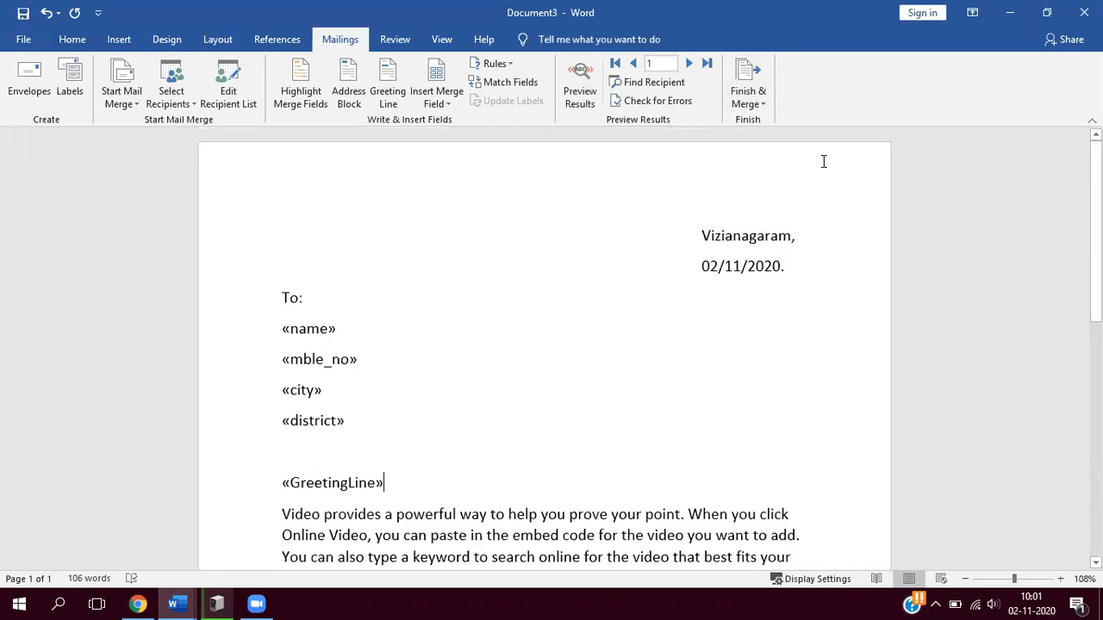
pyautogui.click(761, 104)
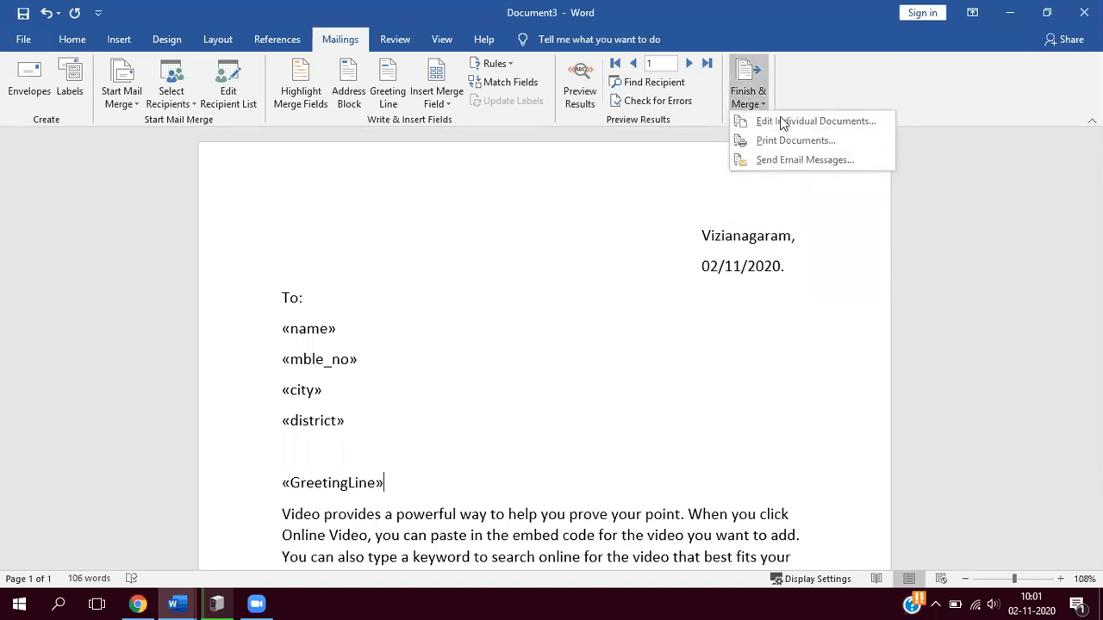
pyautogui.click(783, 125)
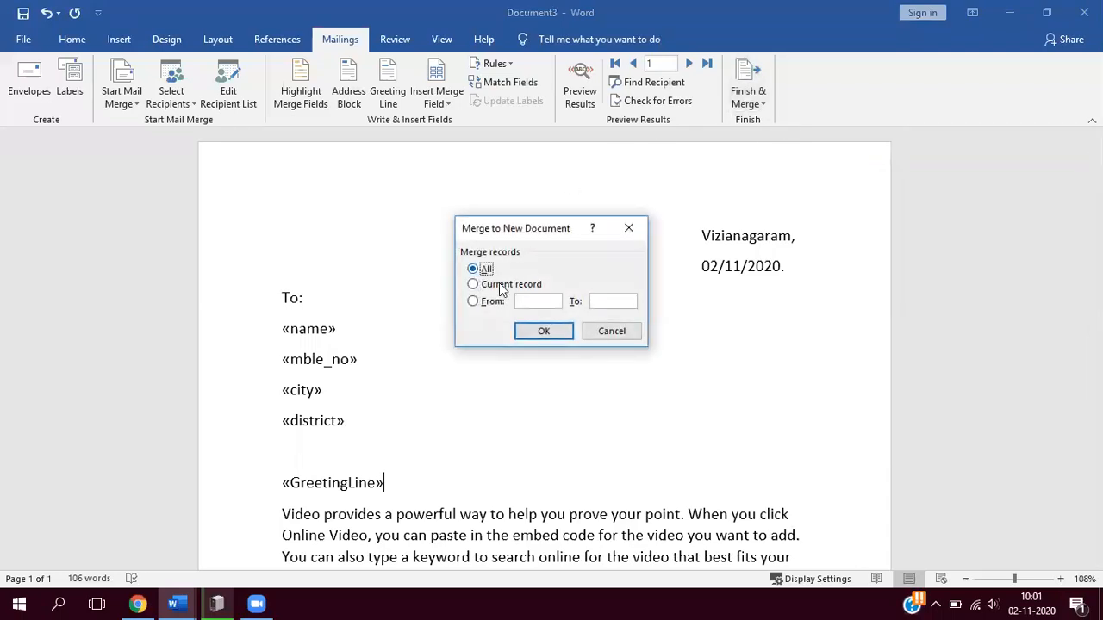
pyautogui.click(544, 334)
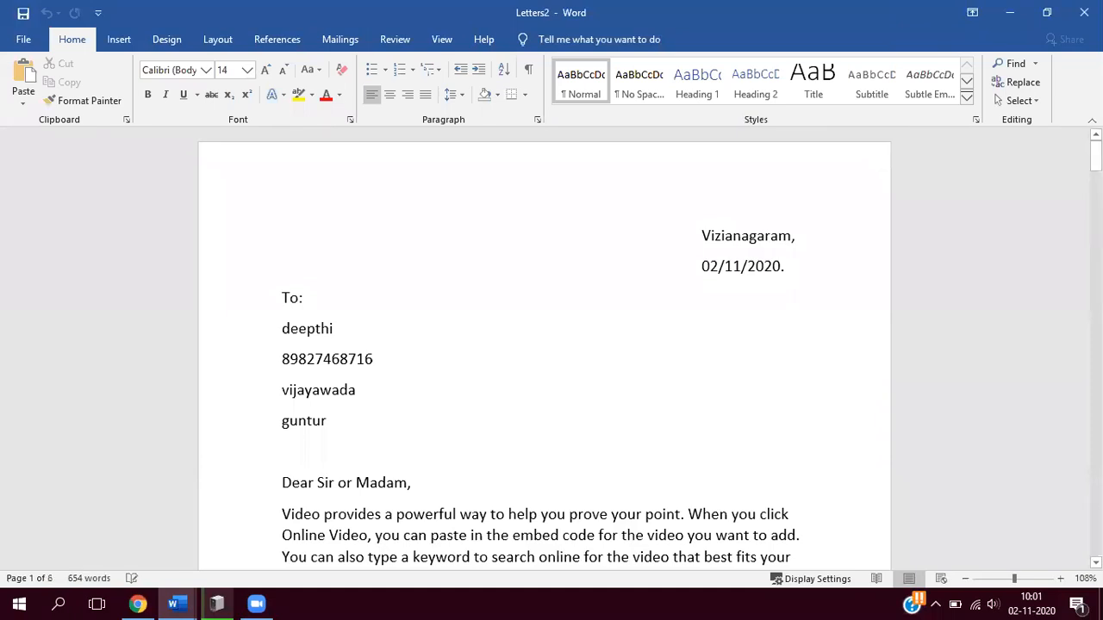
# - Look through the merged letters for the different recipients and return to the first one
pyautogui.moveTo(1096, 156); pyautogui.dragTo(1096, 343)
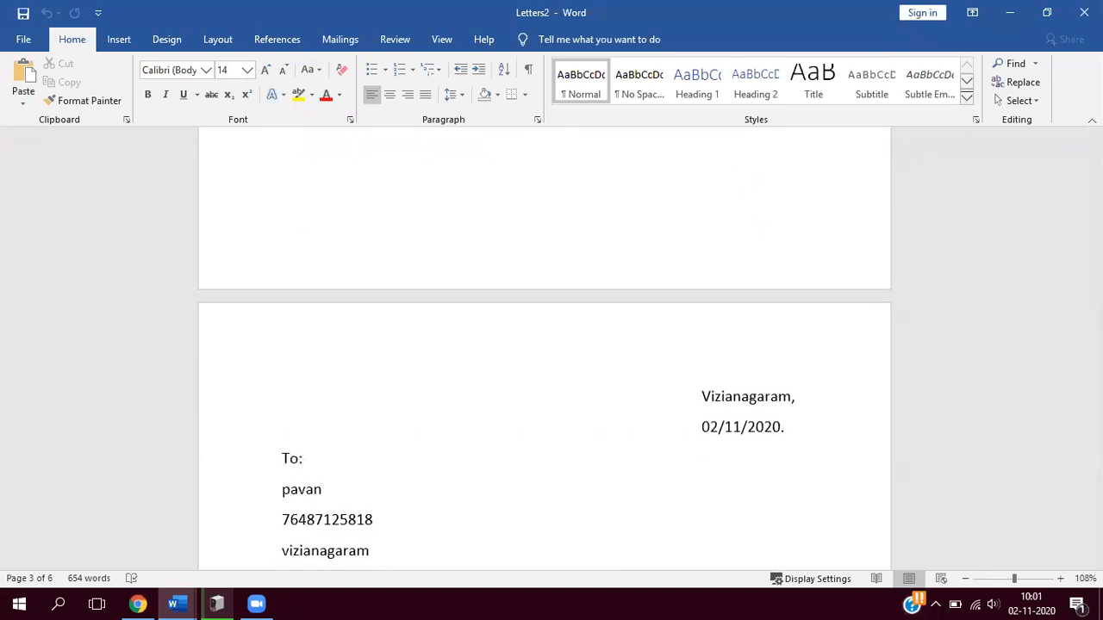
pyautogui.moveTo(1095, 349); pyautogui.dragTo(1095, 156)
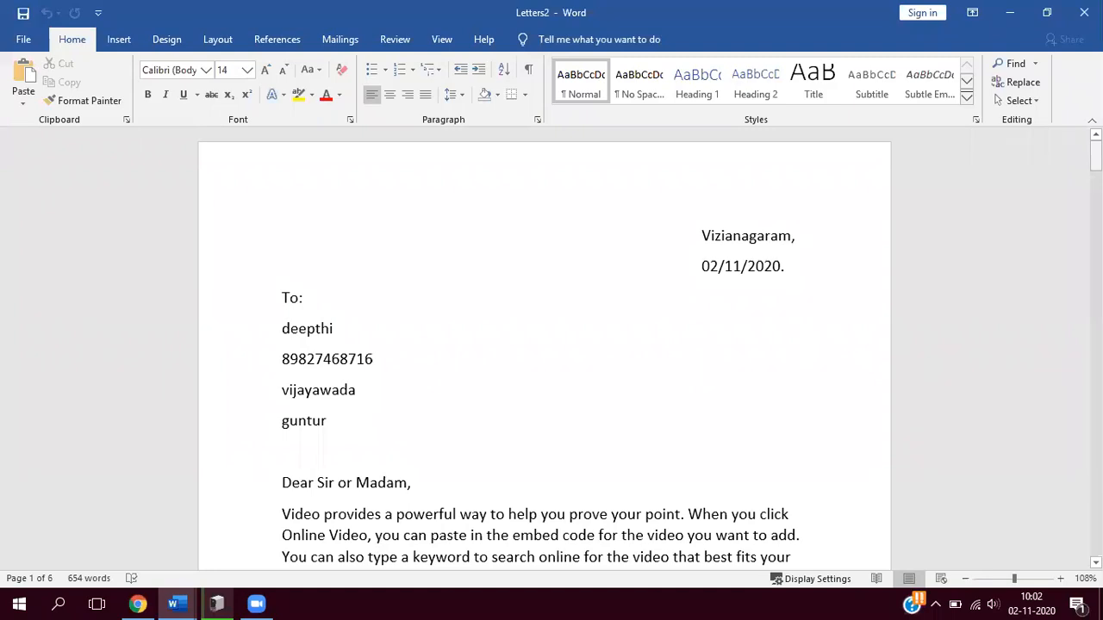
pyautogui.moveTo(1096, 155)
pyautogui.mouseDown()
pyautogui.moveTo(1096, 193)
pyautogui.moveTo(1096, 156)
pyautogui.mouseUp()
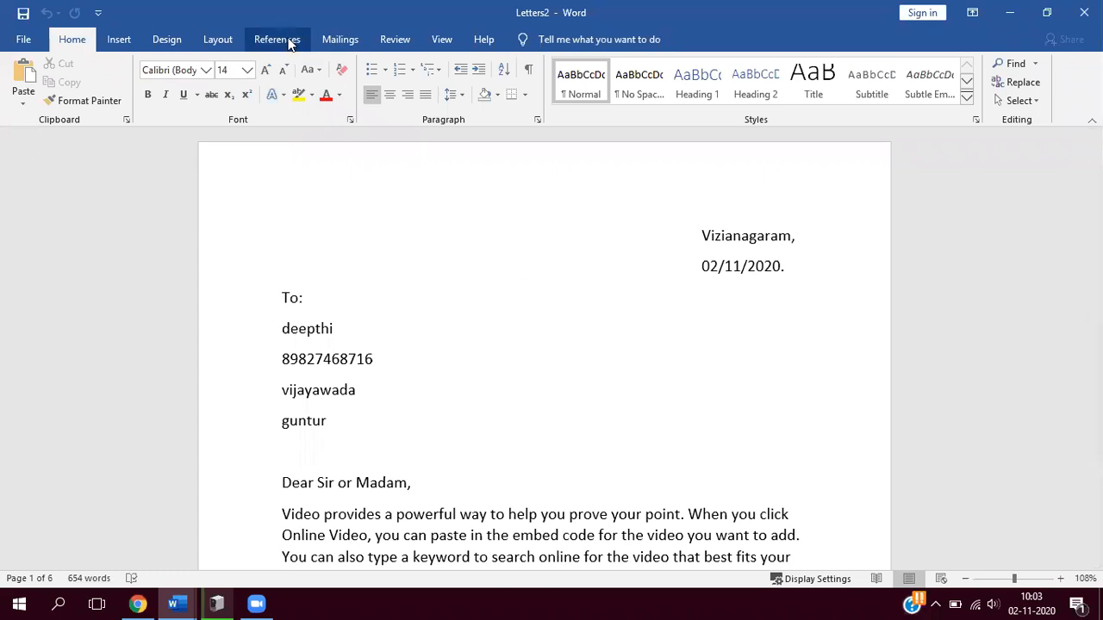
# - Delete the entire content of the merged letters document, leaving a blank page
pyautogui.click(340, 40)
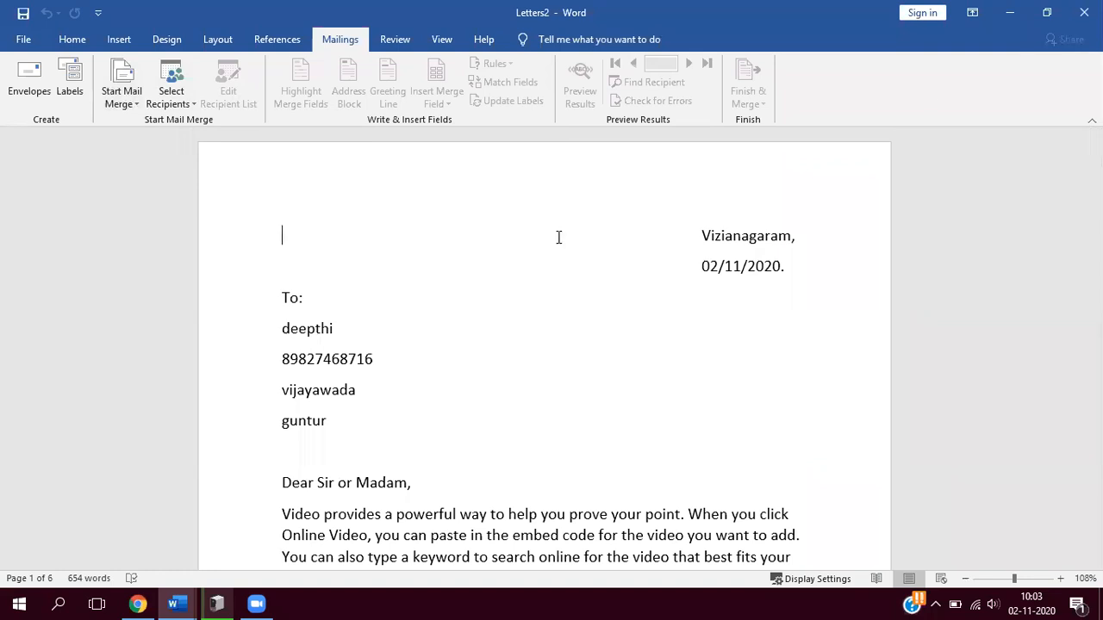
pyautogui.hotkey('ctrl', 'a')
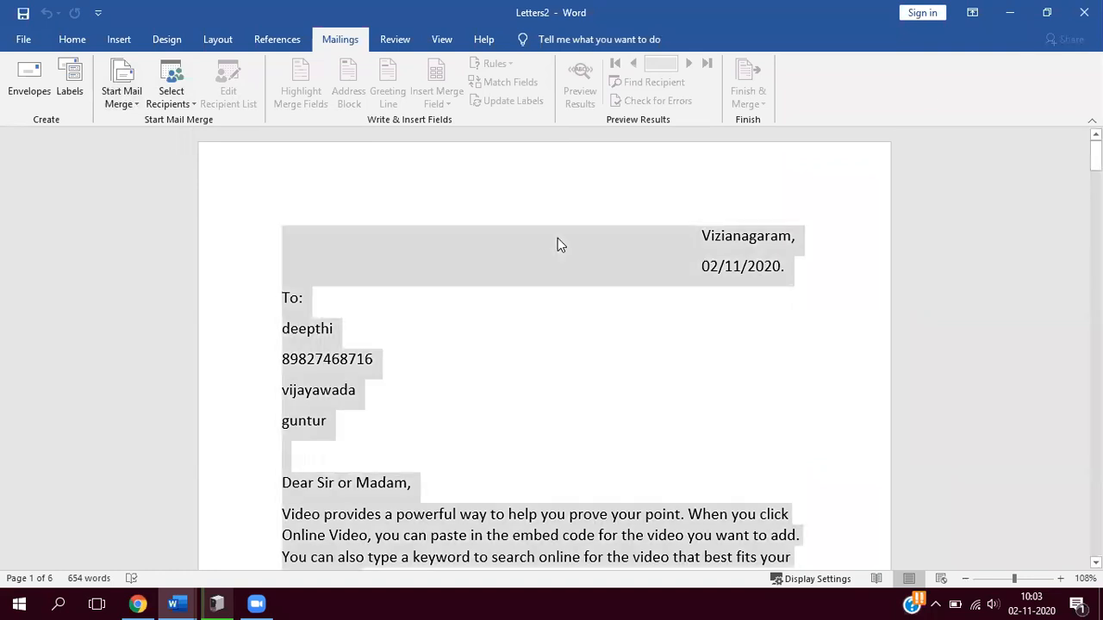
pyautogui.press('Delete')
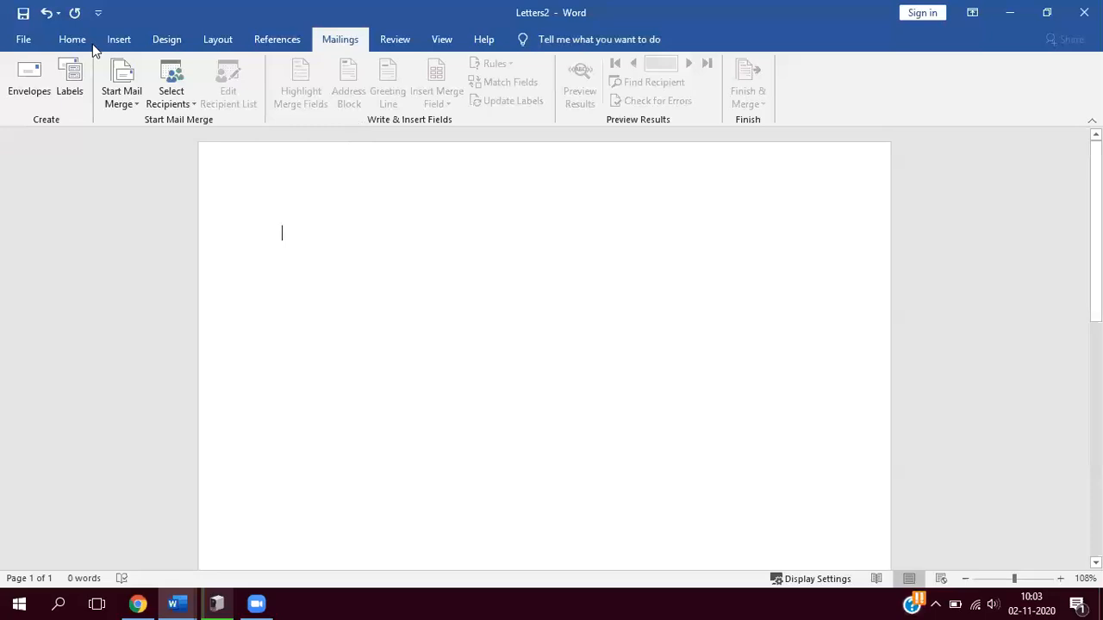
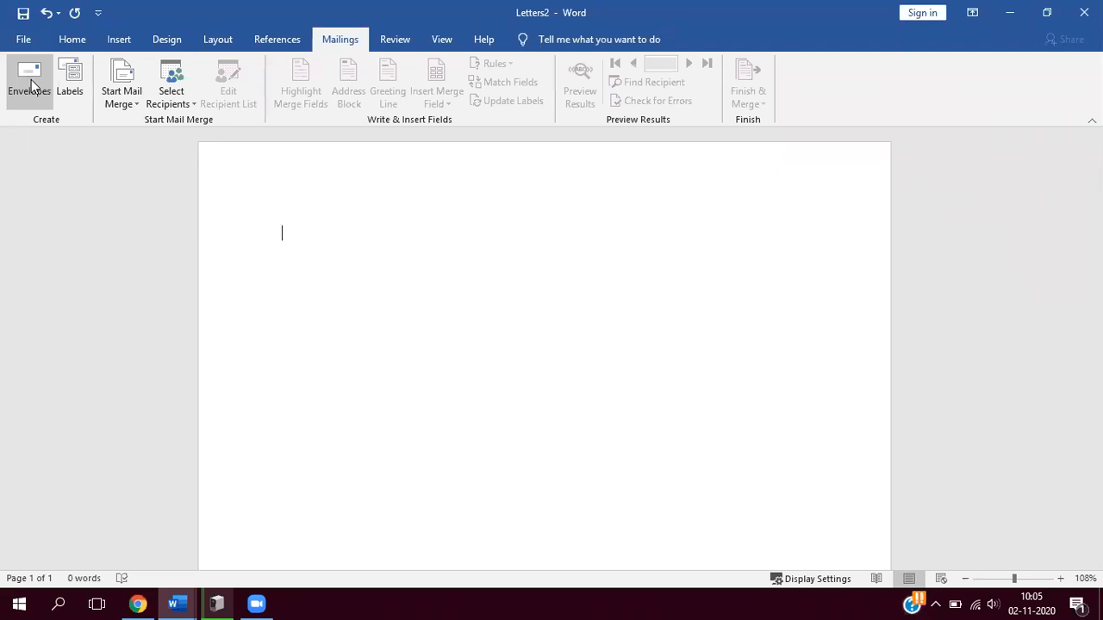
# - Start an envelope and enter the delivery address: APSSDC, followed by the phone number, city and postal code on separate lines
pyautogui.click(29, 80)
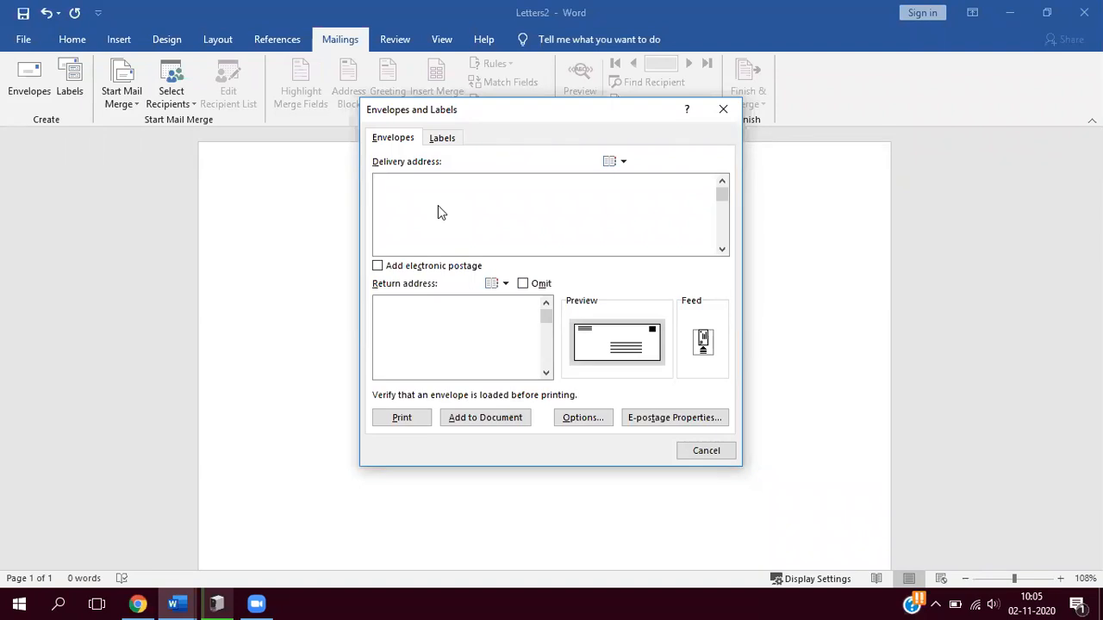
pyautogui.write('AS')
pyautogui.press('BackSpace')
pyautogui.write('PSSDC')
pyautogui.press('Return')
pyautogui.write('VIJAYAWADA')
pyautogui.press('BackSpace')
pyautogui.press('BackSpace')
pyautogui.press('BackSpace')
pyautogui.press('BackSpace')
pyautogui.press('BackSpace')
pyautogui.press('BackSpace')
pyautogui.press('BackSpace')
pyautogui.press('BackSpace')
pyautogui.press('BackSpace')
pyautogui.press('BackSpace')
pyautogui.press('BackSpace')
pyautogui.press('Return')
pyautogui.press('BackSpace')
pyautogui.write(',')
pyautogui.press('Return')
pyautogui.write('VIJA')
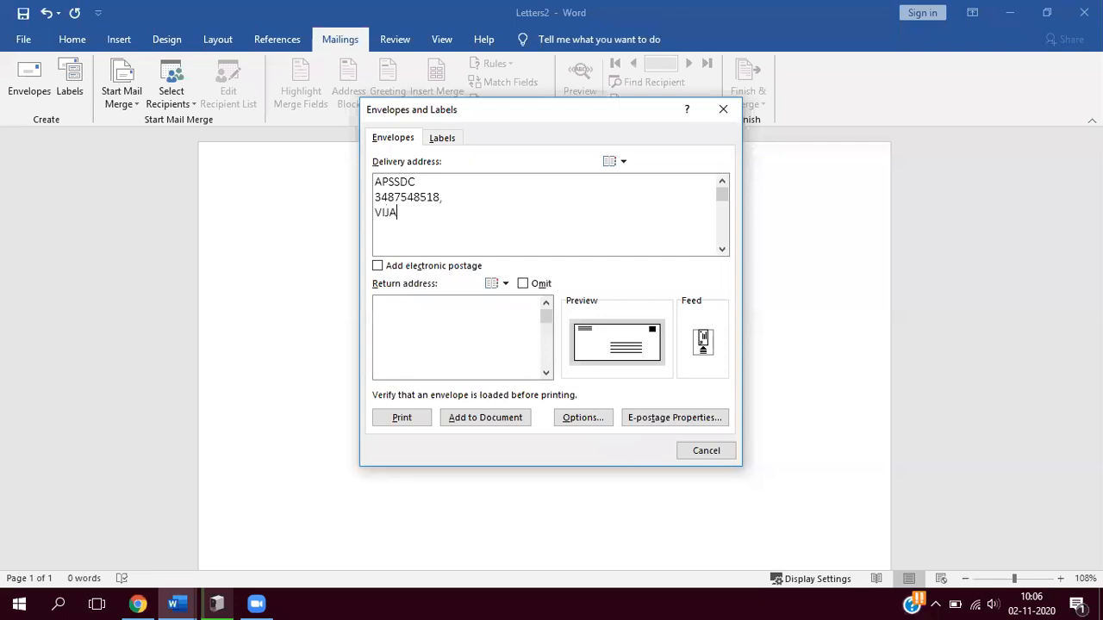
pyautogui.write('YAWADA,')
pyautogui.press('Return')
pyautogui.write('53424')
pyautogui.press('BackSpace')
pyautogui.press('BackSpace')
pyautogui.press('BackSpace')
pyautogui.write('5')
pyautogui.write('21')
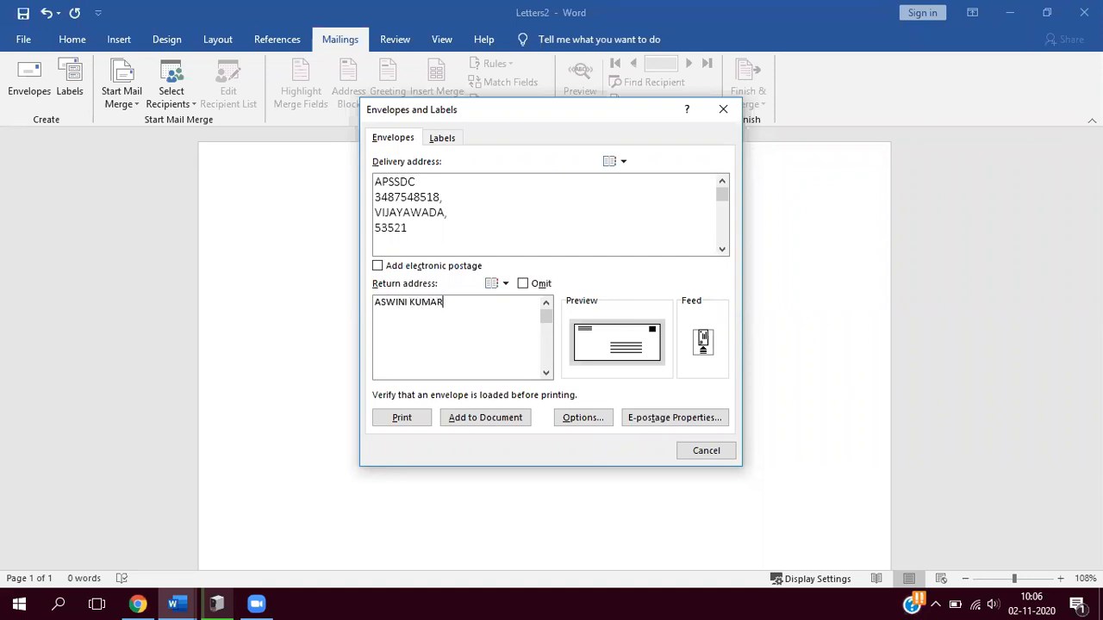
# - Fill in the envelope's return address with the sender's full name, phone number, city and postal code on separate lines
pyautogui.write(',')
pyautogui.press('Return')
pyautogui.press('Return')
pyautogui.write('VIZIANAG')
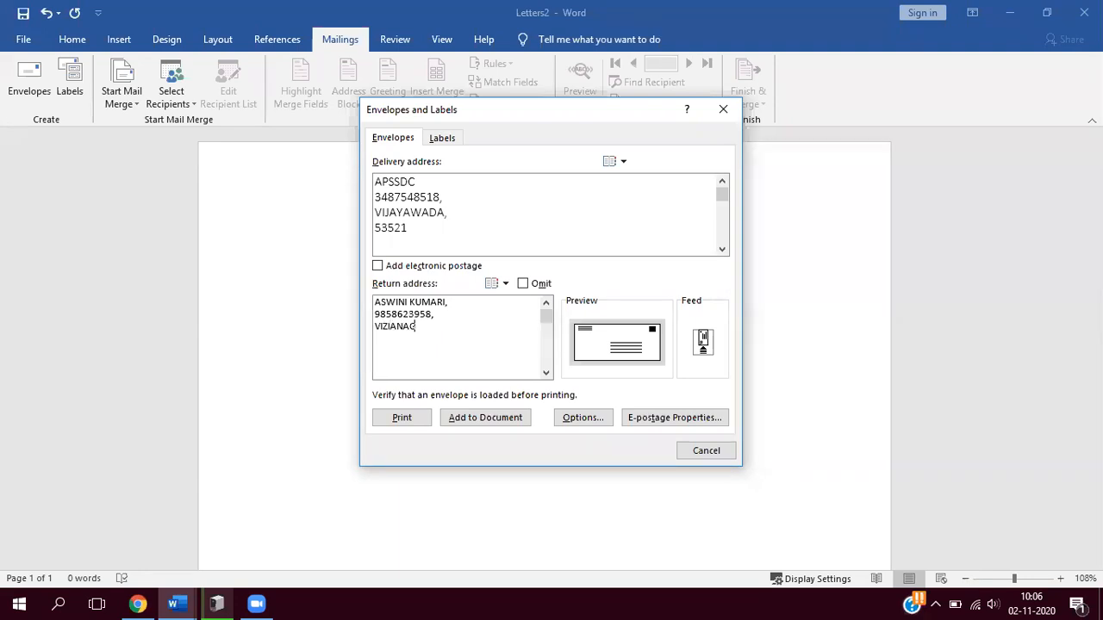
pyautogui.write('ARAM,')
pyautogui.press('Return')
pyautogui.write('535501')
# - Choose Size 10 (4 1/8 x 9 1/2 in) as the envelope size and accept the envelope options
pyautogui.click(585, 418)
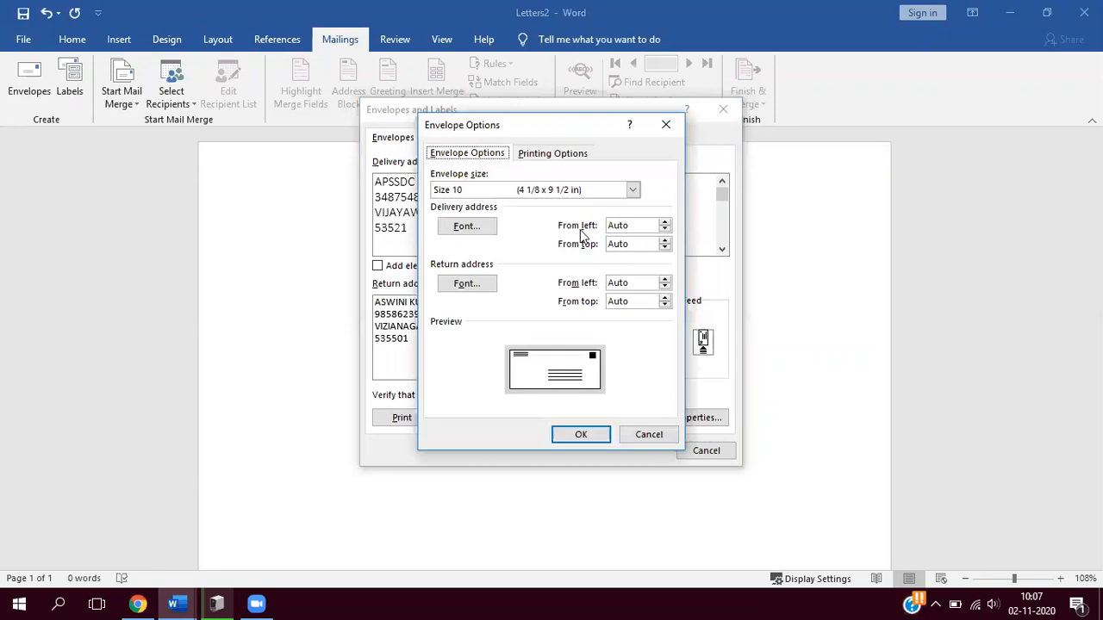
pyautogui.click(633, 191)
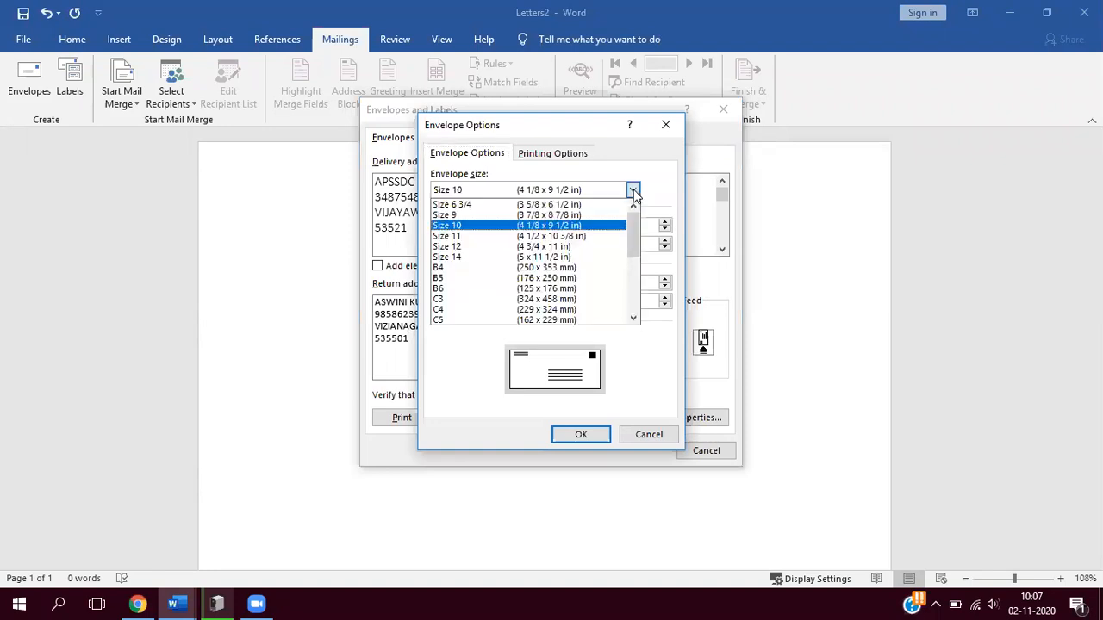
pyautogui.click(577, 227)
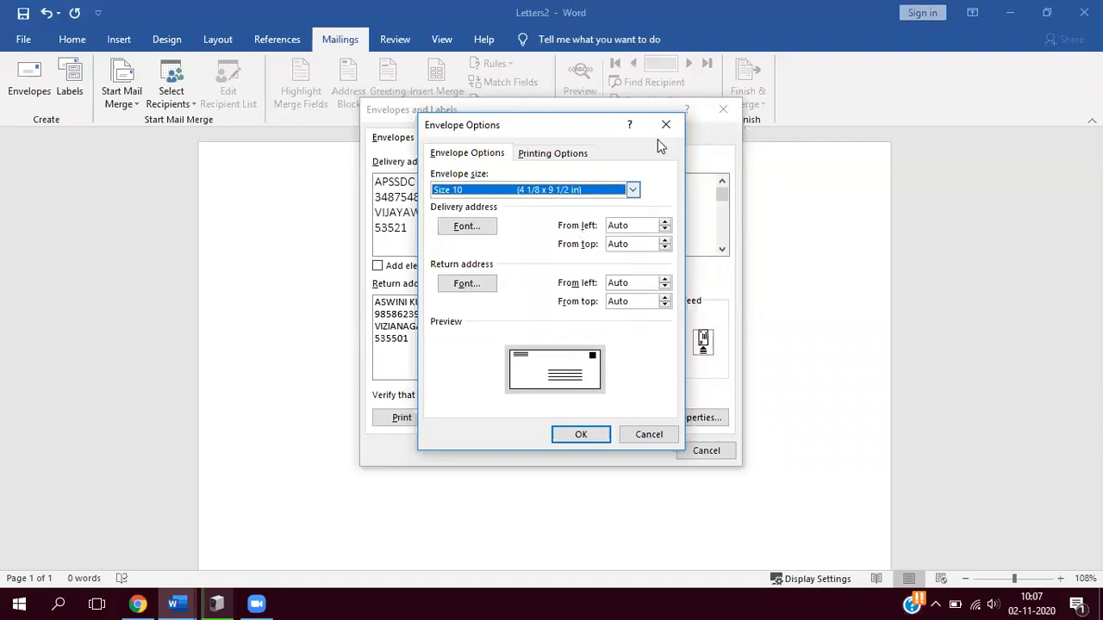
pyautogui.click(580, 434)
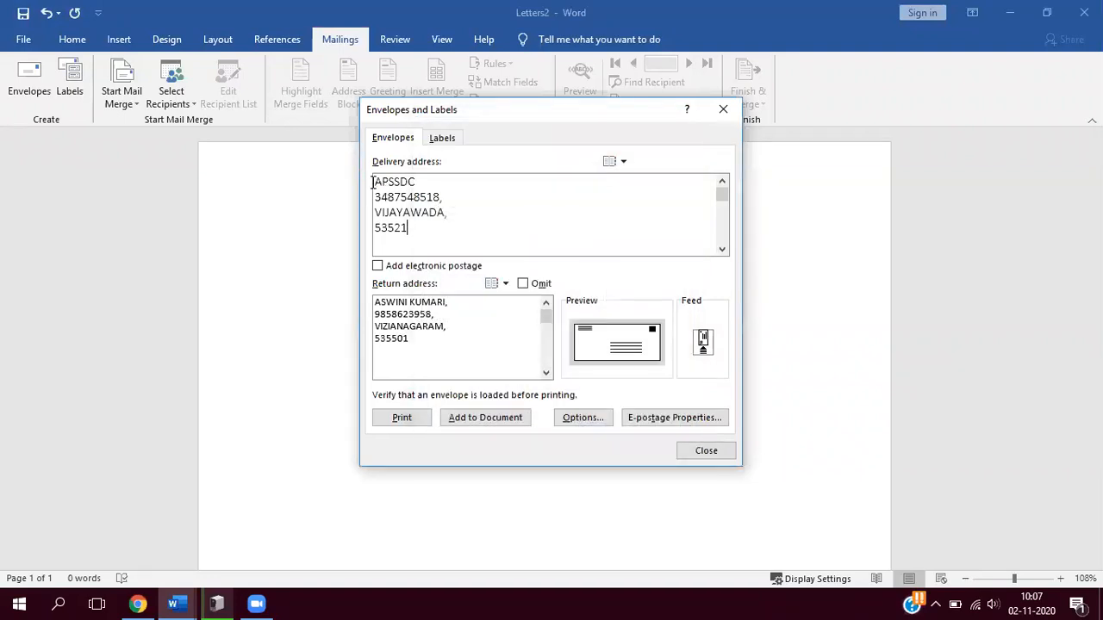
# - Format the whole delivery address as bold, size 14, in the darkest orange theme shade
pyautogui.moveTo(376, 181); pyautogui.dragTo(414, 235)
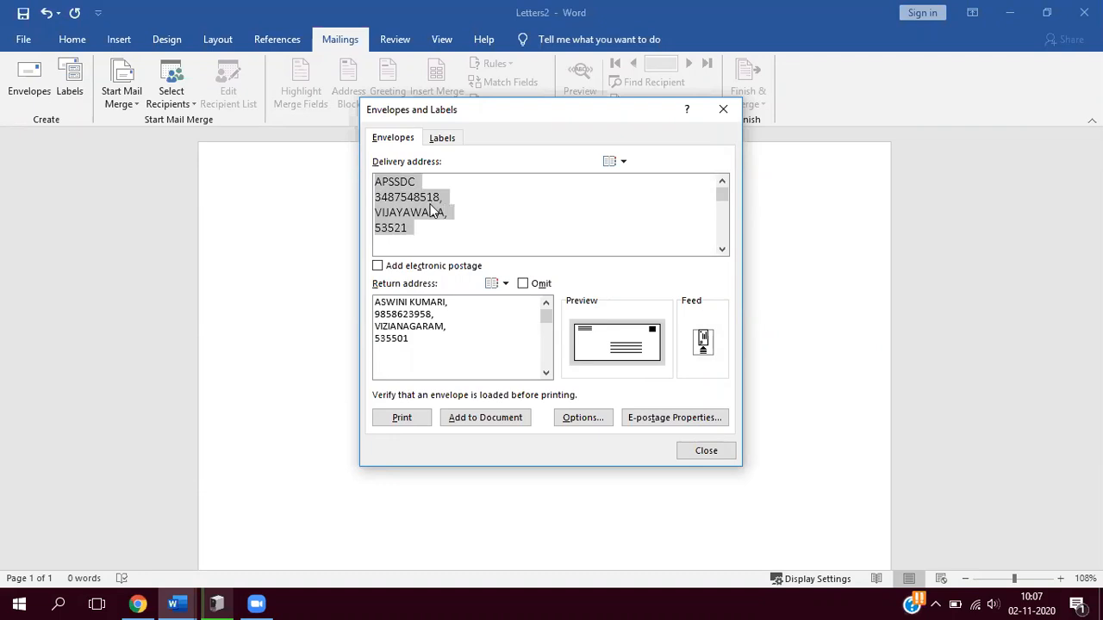
pyautogui.rightClick(430, 207)
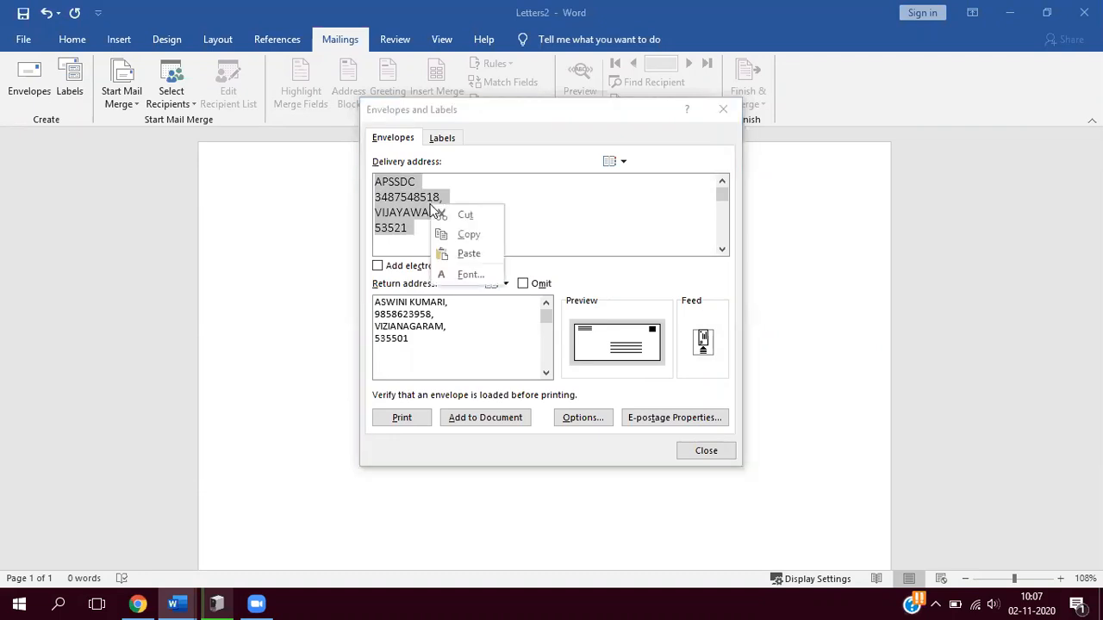
pyautogui.click(467, 274)
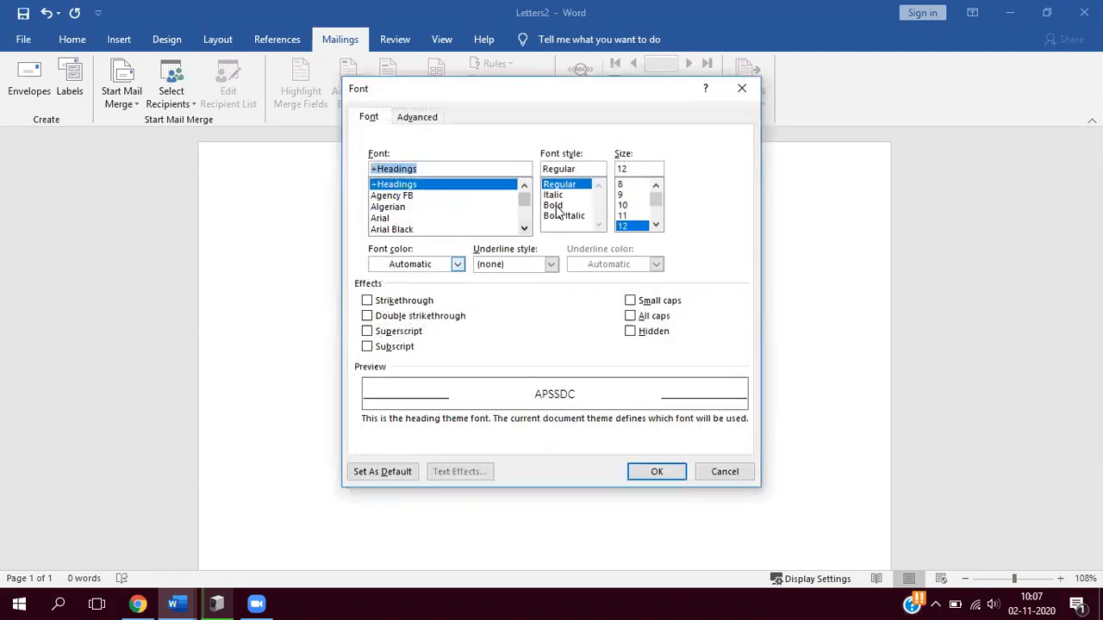
pyautogui.click(556, 206)
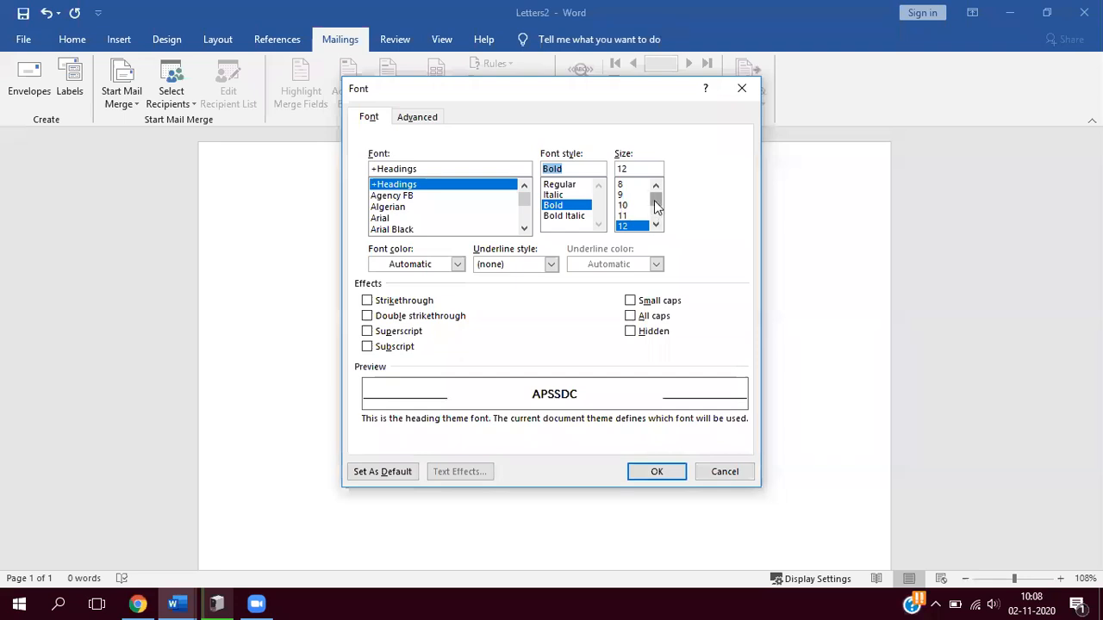
pyautogui.moveTo(656, 201); pyautogui.dragTo(655, 204)
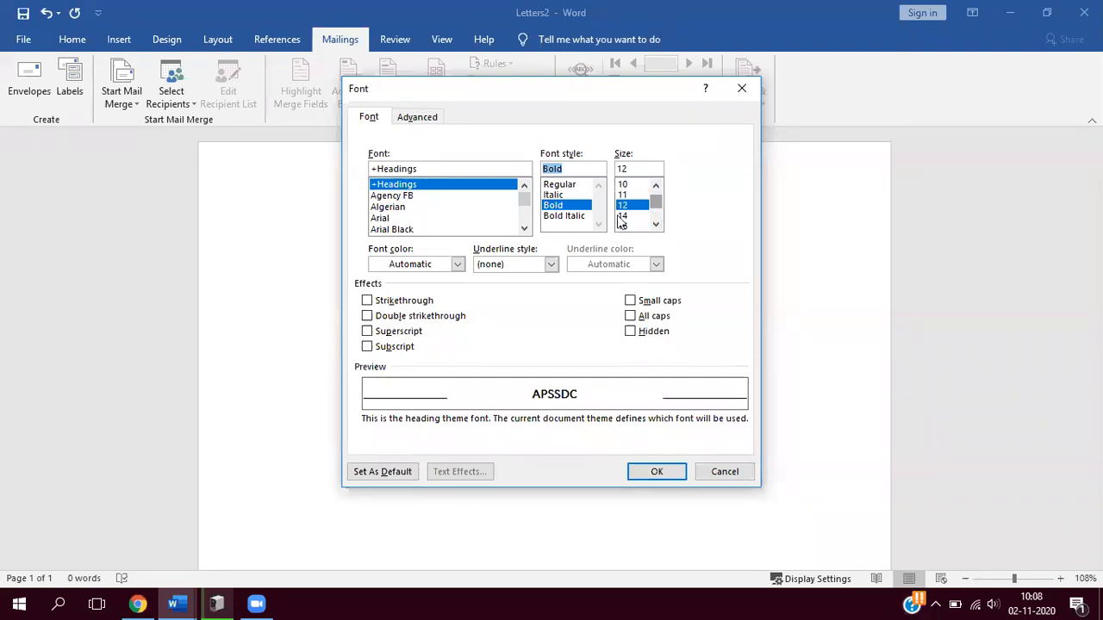
pyautogui.click(622, 215)
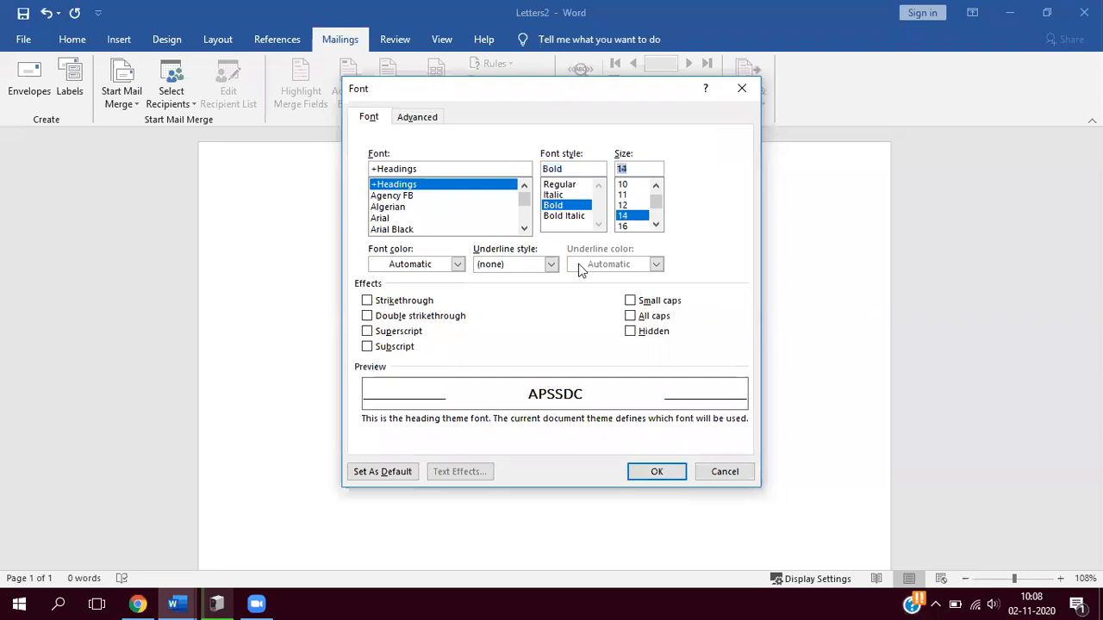
pyautogui.click(457, 264)
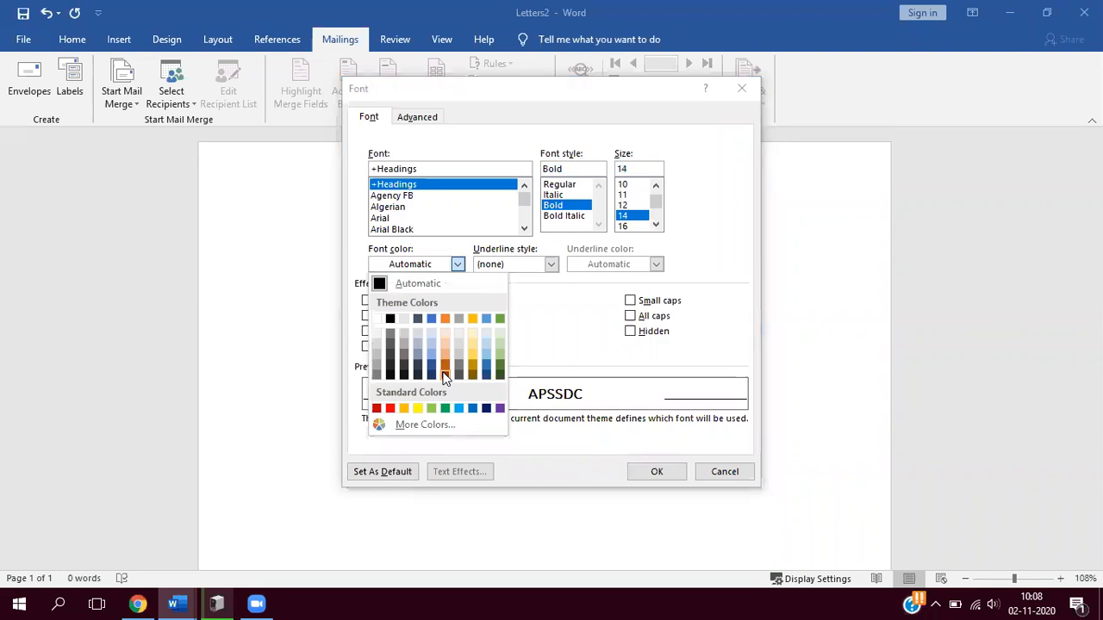
pyautogui.click(444, 374)
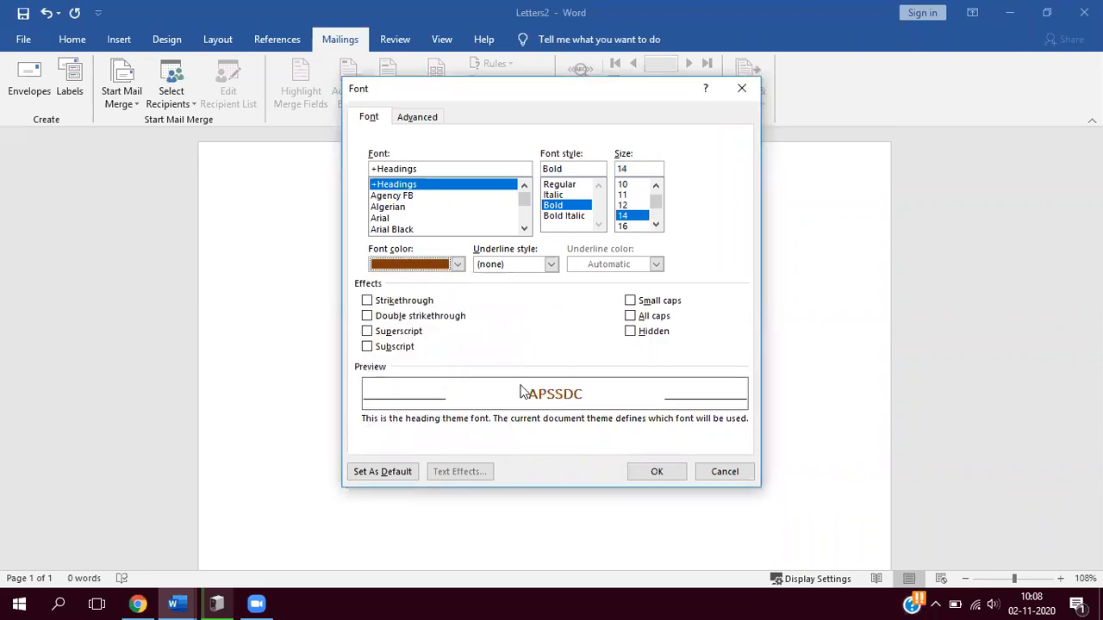
pyautogui.click(658, 472)
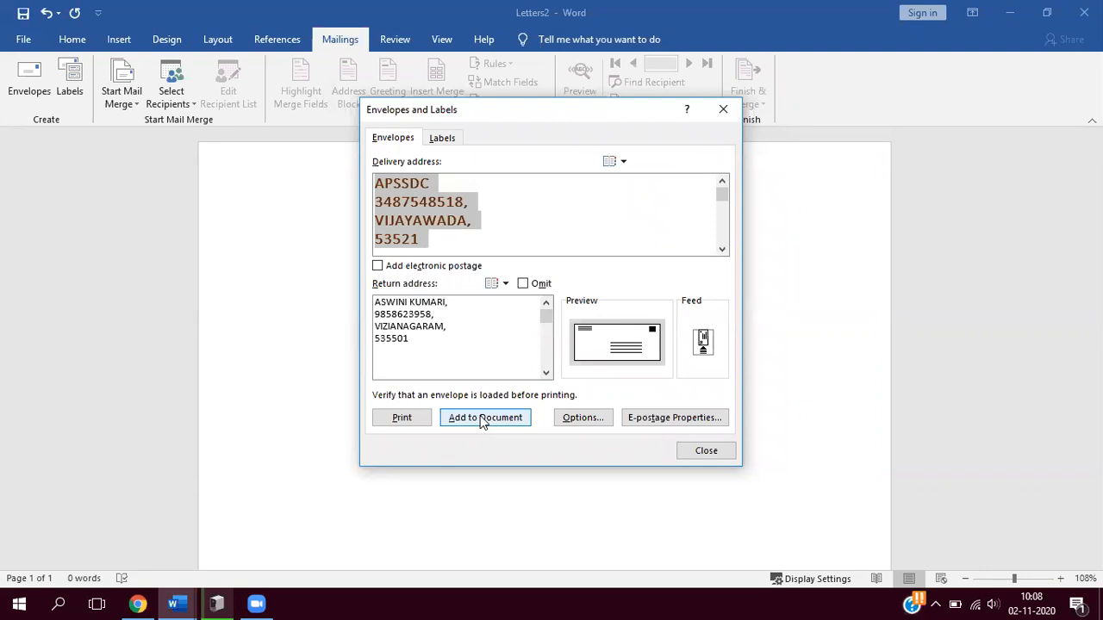
# - Add the envelope to the document and save the return address as the default
pyautogui.click(484, 420)
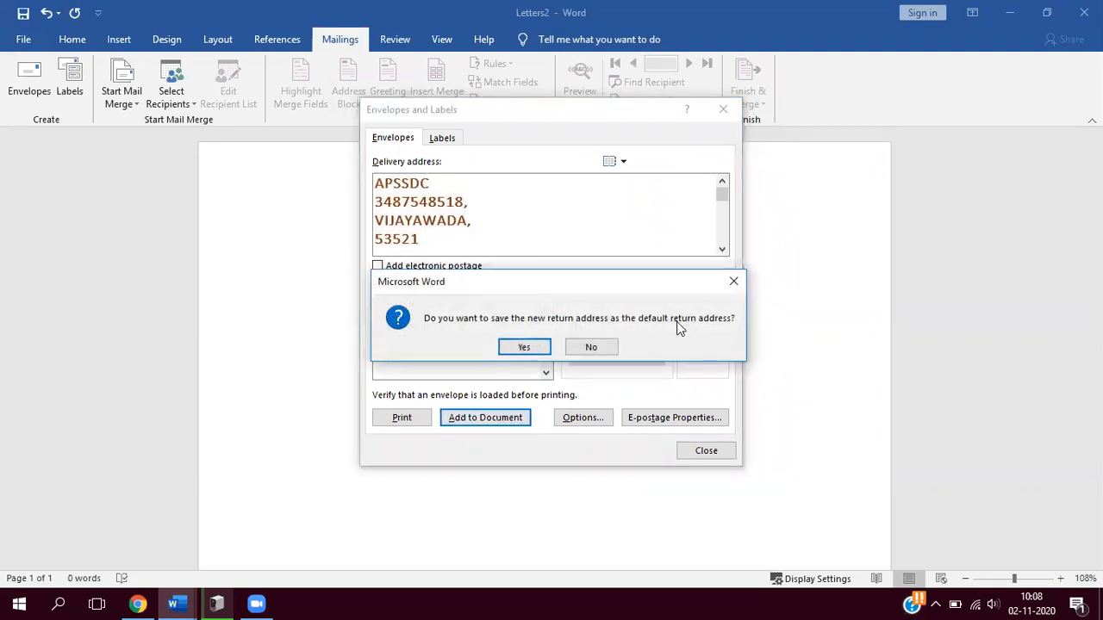
pyautogui.click(525, 348)
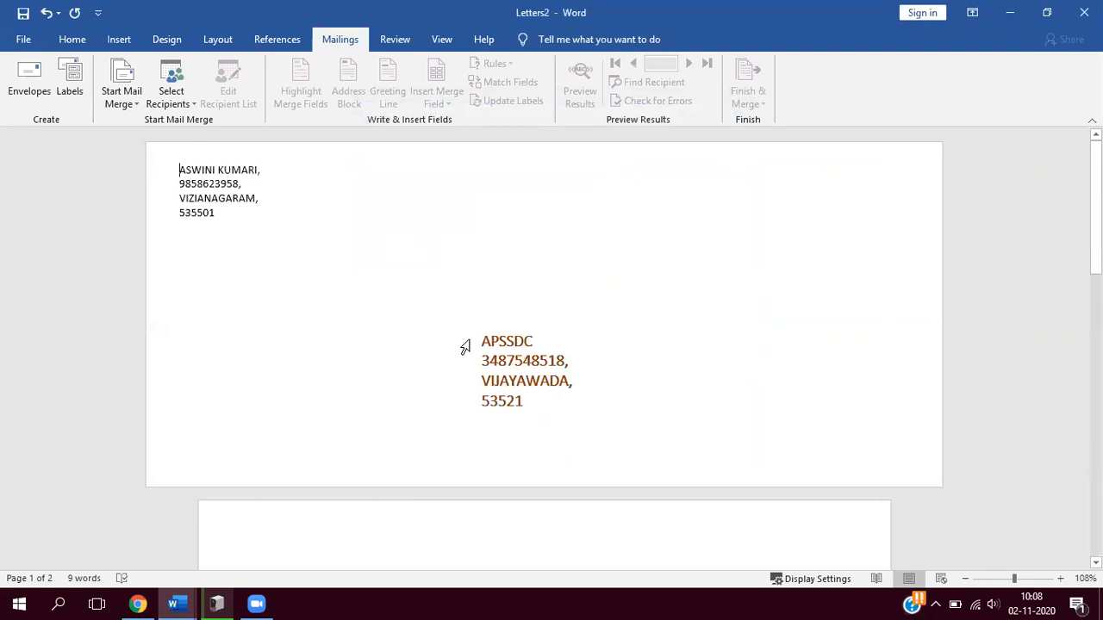
# - Make the return address on the envelope bold and dark red, and increase its font size to 11
pyautogui.moveTo(176, 169); pyautogui.dragTo(248, 214)
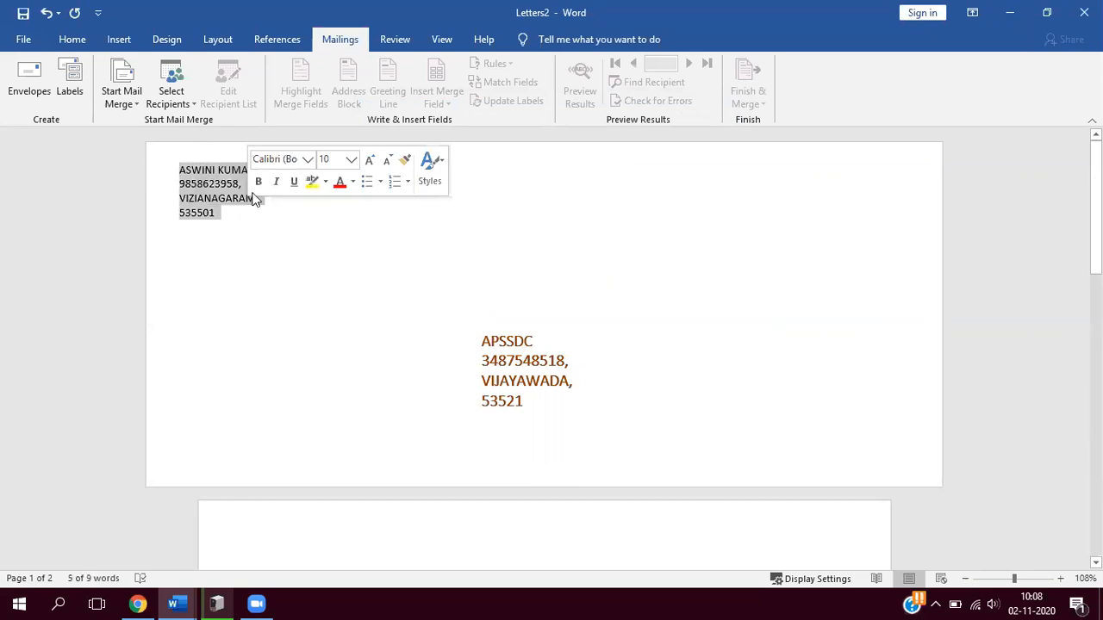
pyautogui.click(255, 182)
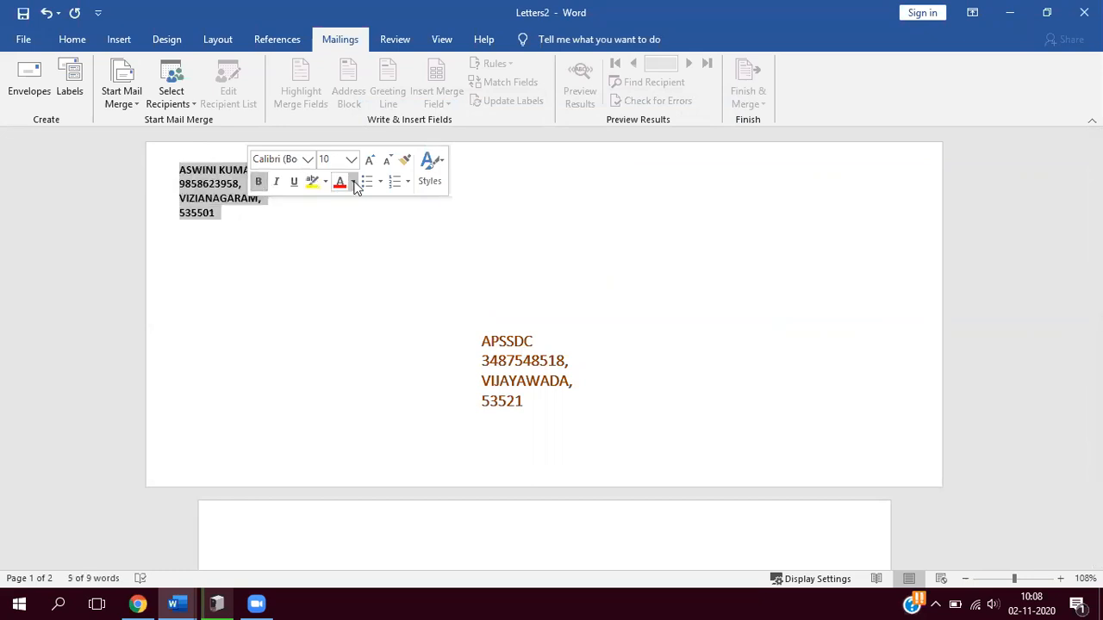
pyautogui.click(352, 182)
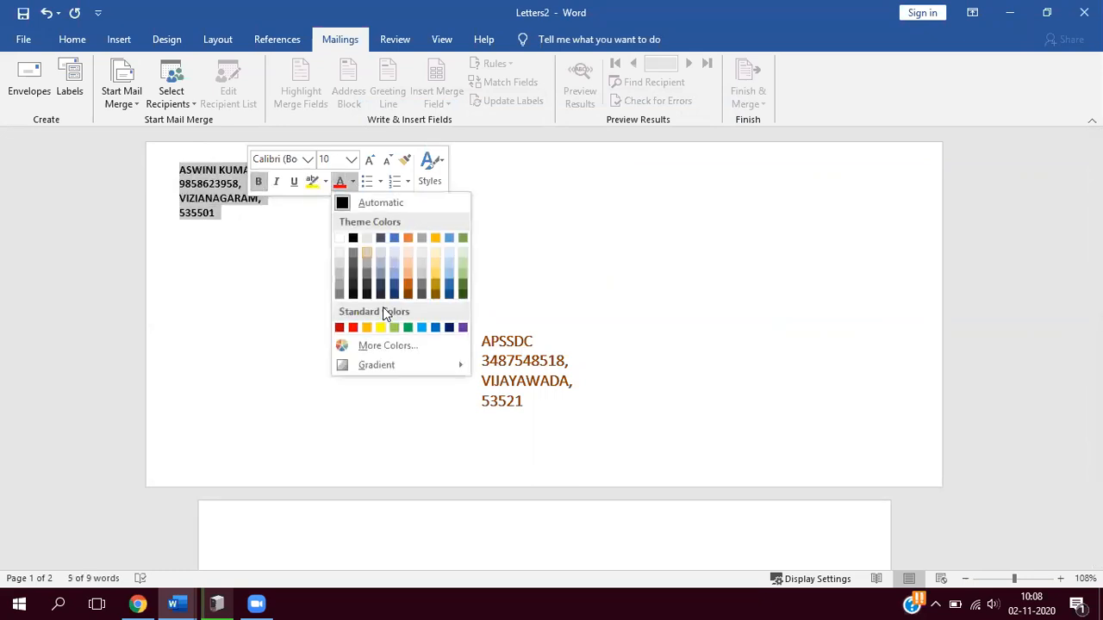
pyautogui.click(338, 328)
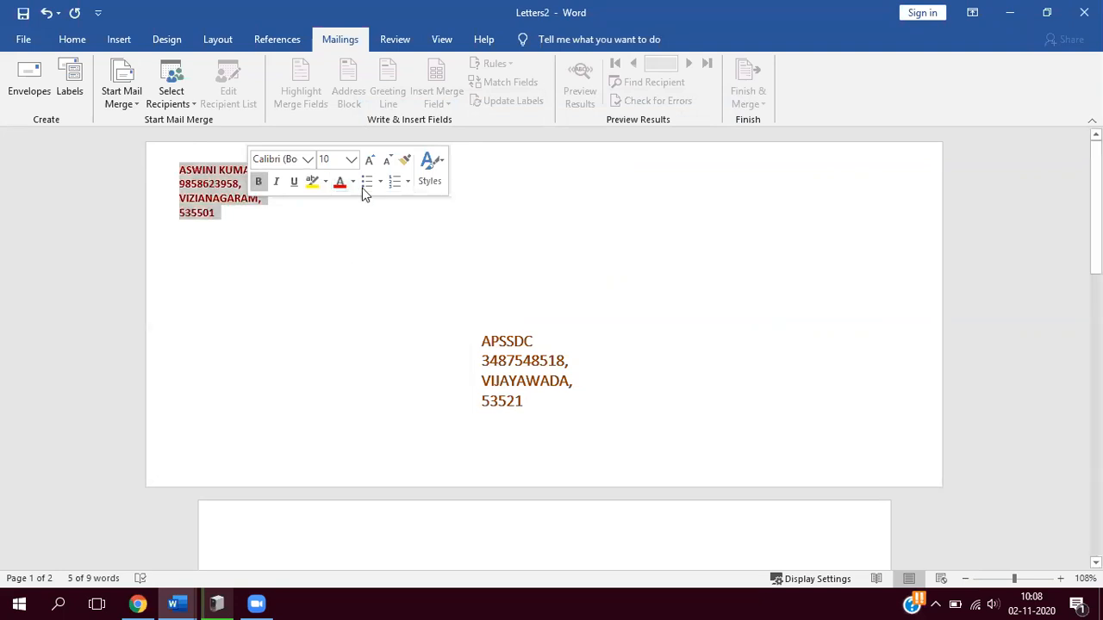
pyautogui.click(369, 159)
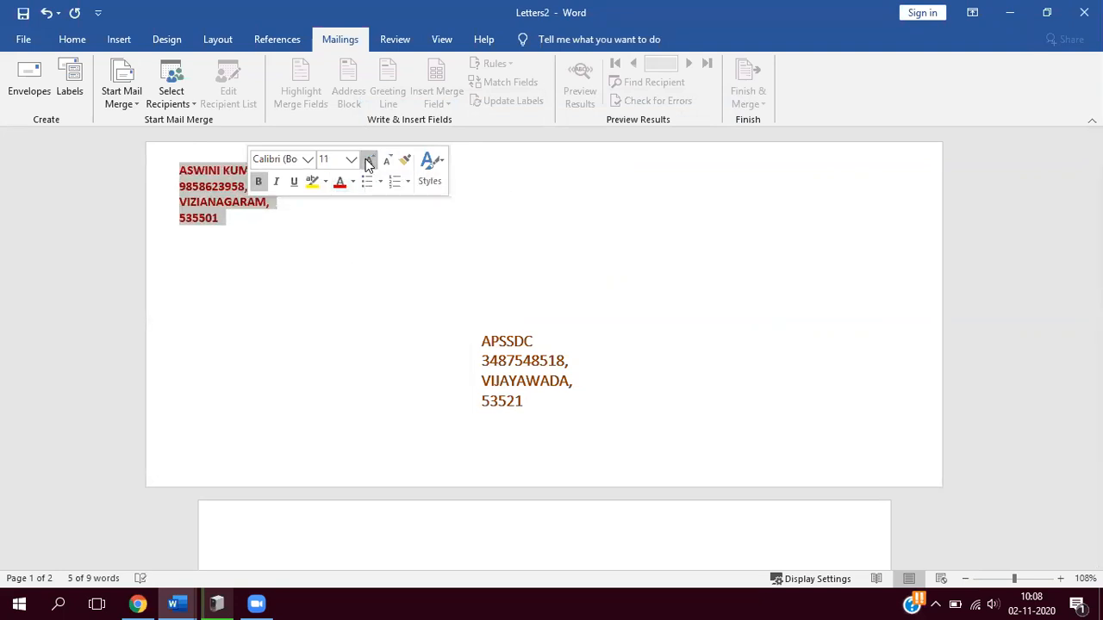
# - Toggle the bold formatting of the delivery address on the envelope and deselect the text
pyautogui.moveTo(483, 336); pyautogui.dragTo(561, 413)
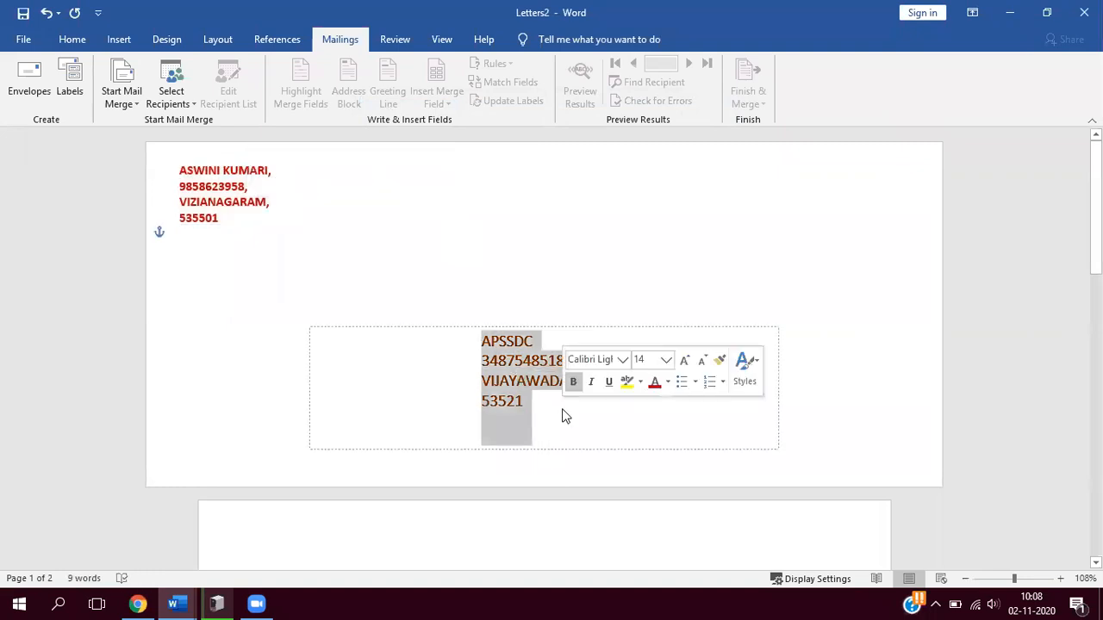
pyautogui.click(574, 385)
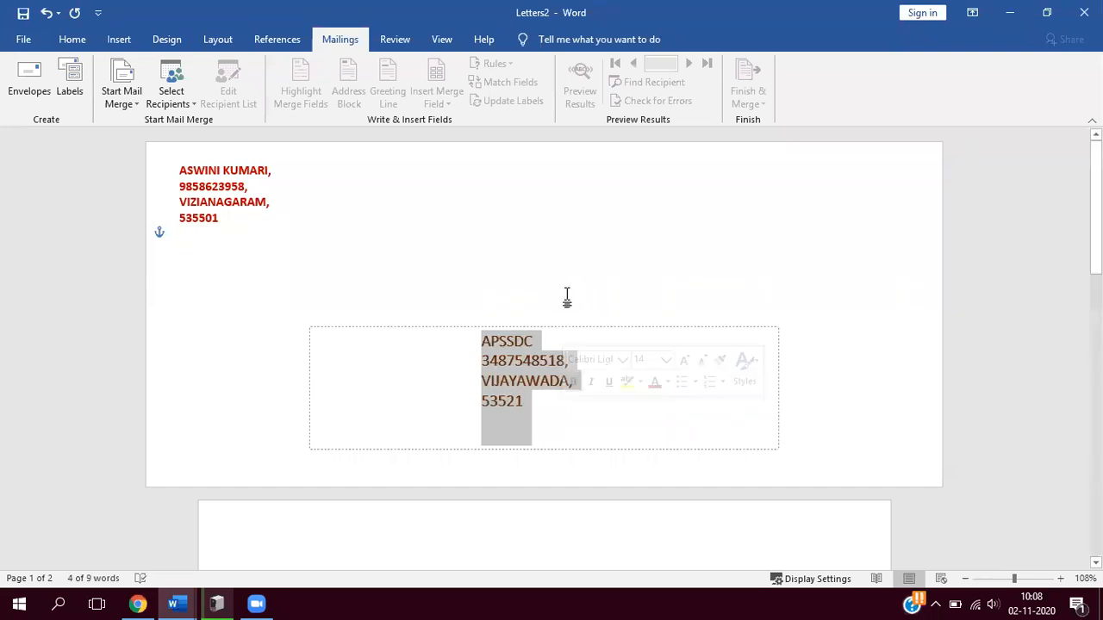
pyautogui.click(442, 255)
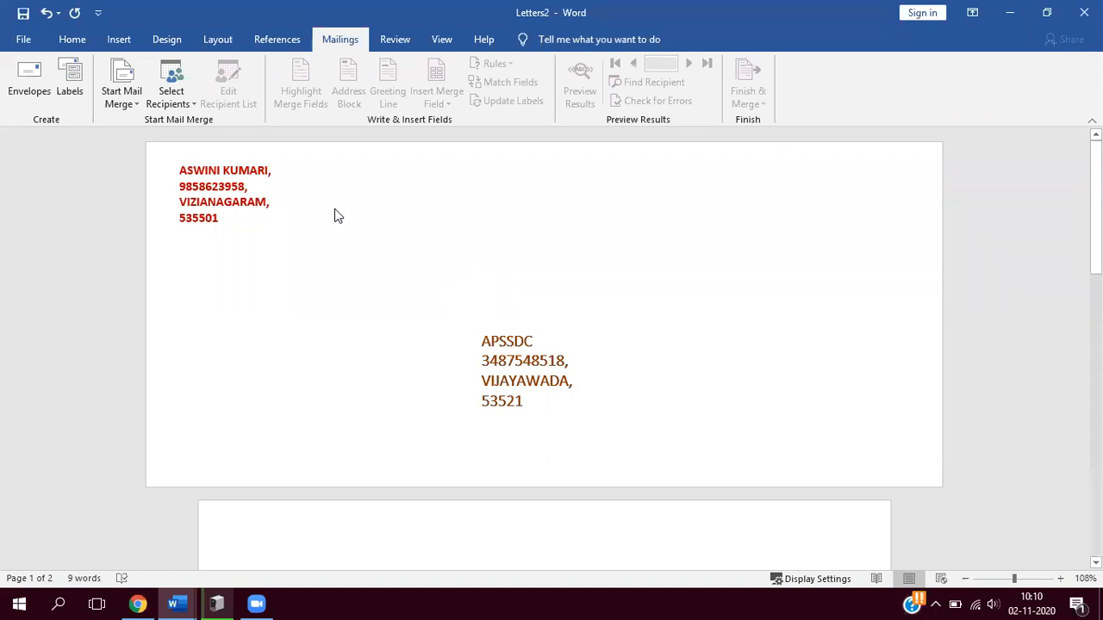
# - Delete the envelope and all other content from the document
pyautogui.hotkey('ctrl', 'a')
pyautogui.press('Delete')
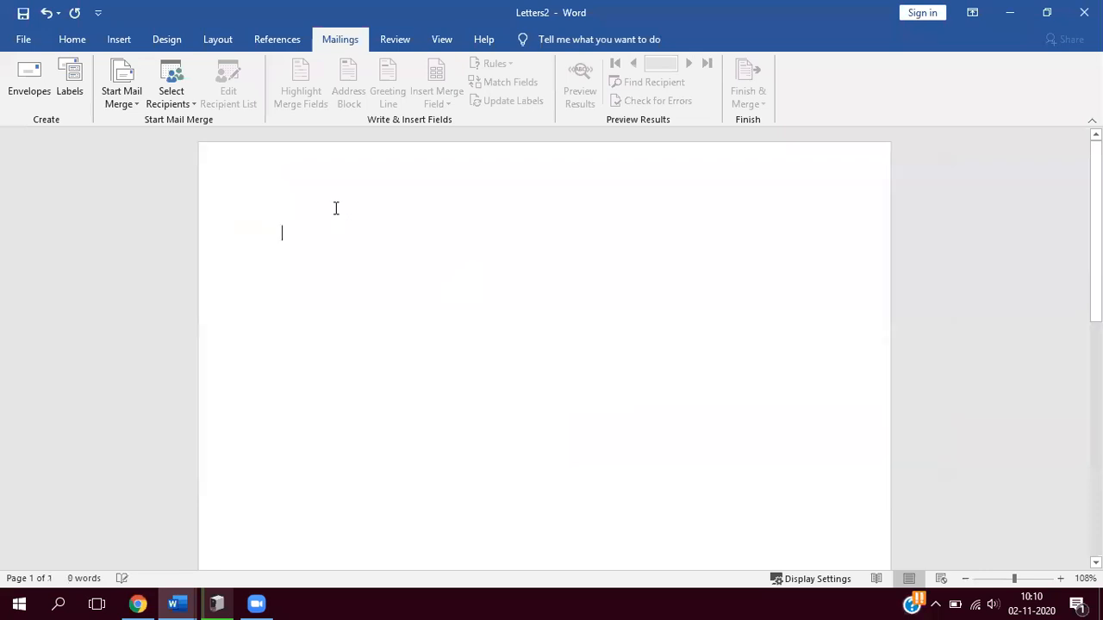
# - Start a mailing label and enter "DTDC" and "GUNTUR" on separate lines as its address
pyautogui.click(76, 95)
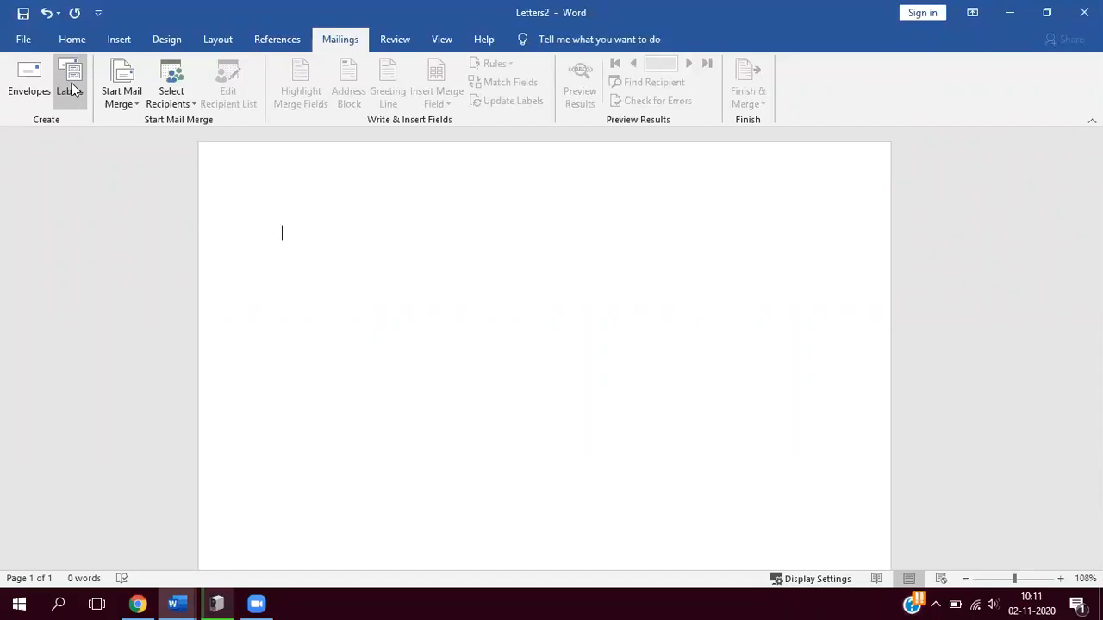
pyautogui.click(72, 90)
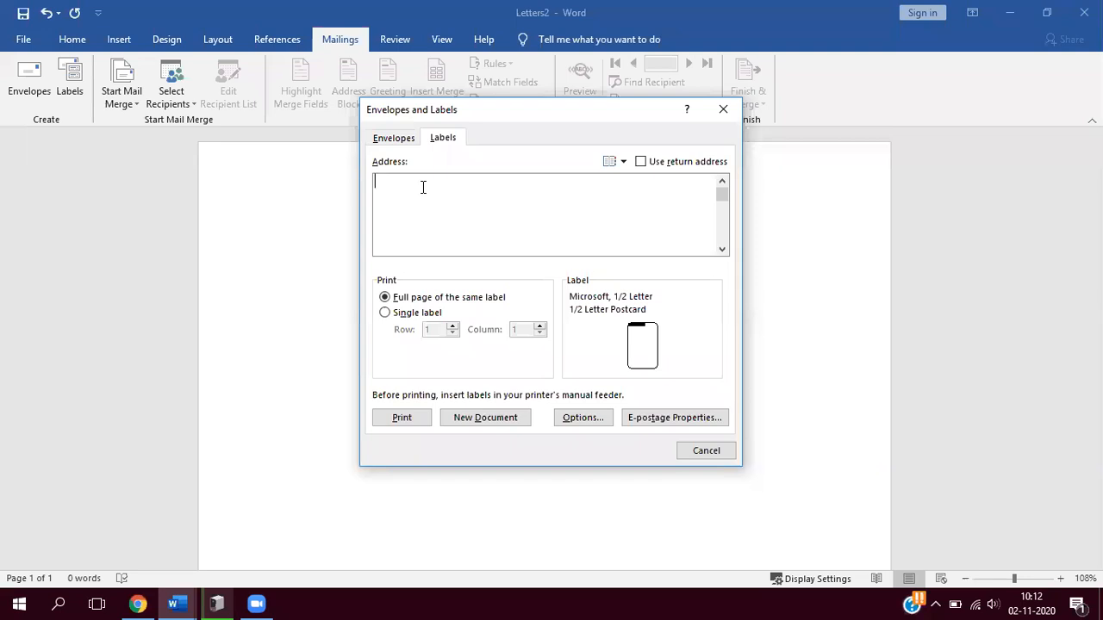
pyautogui.write('DTDC')
pyautogui.press('Return')
pyautogui.write('GUNYUR')
pyautogui.press('BackSpace')
pyautogui.press('BackSpace')
pyautogui.press('BackSpace')
pyautogui.write('TUR')
# - Center both lines of the label address using the paragraph alignment setting
pyautogui.moveTo(375, 181); pyautogui.dragTo(421, 196)
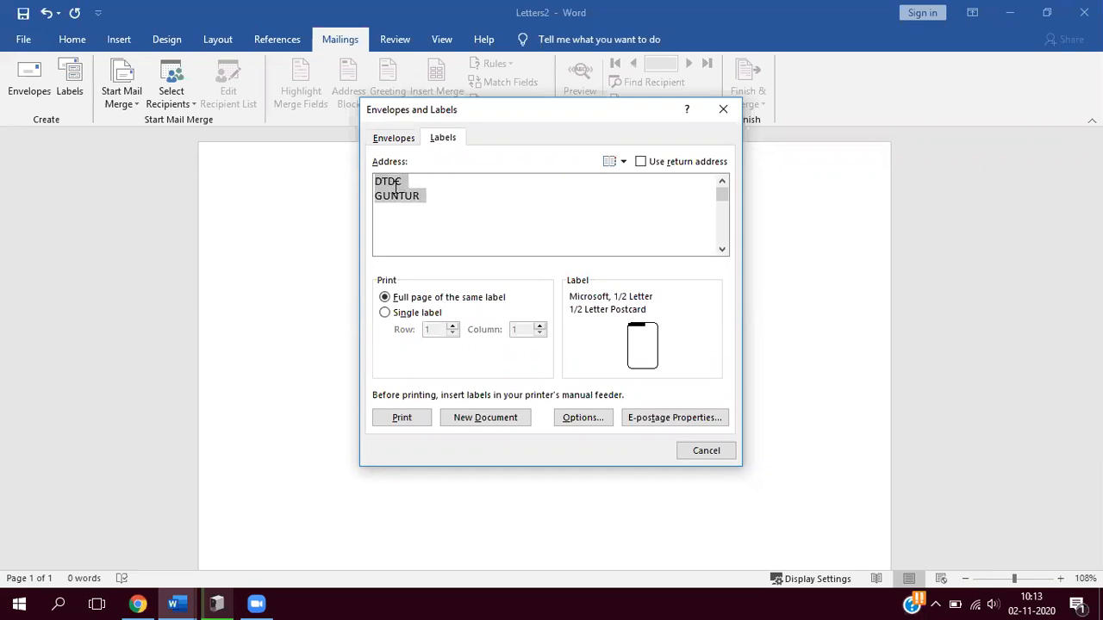
pyautogui.rightClick(397, 189)
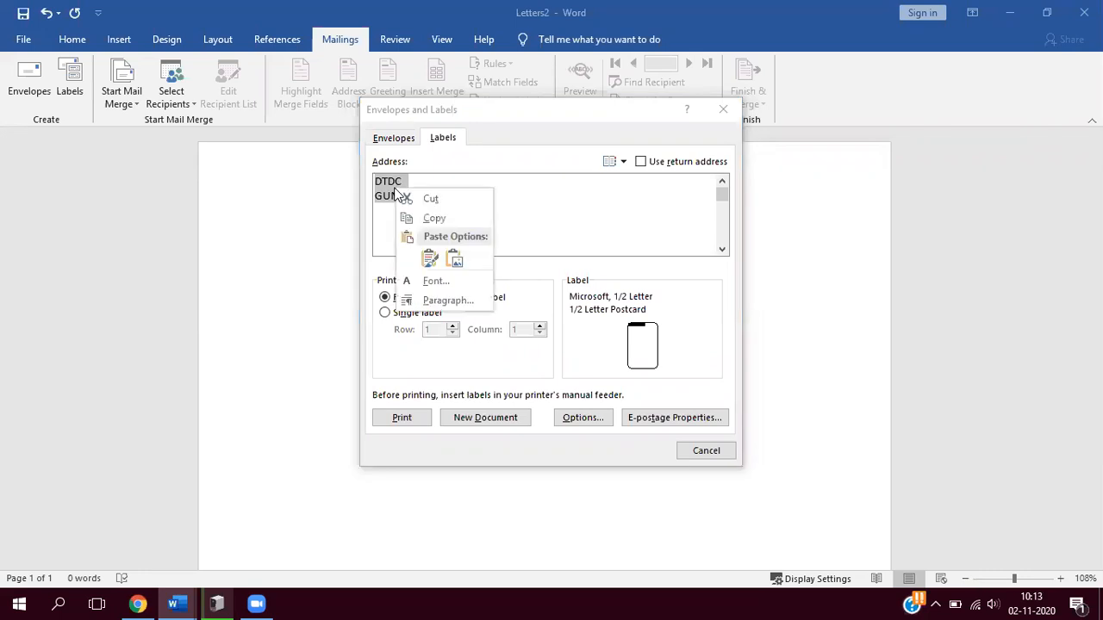
pyautogui.click(436, 299)
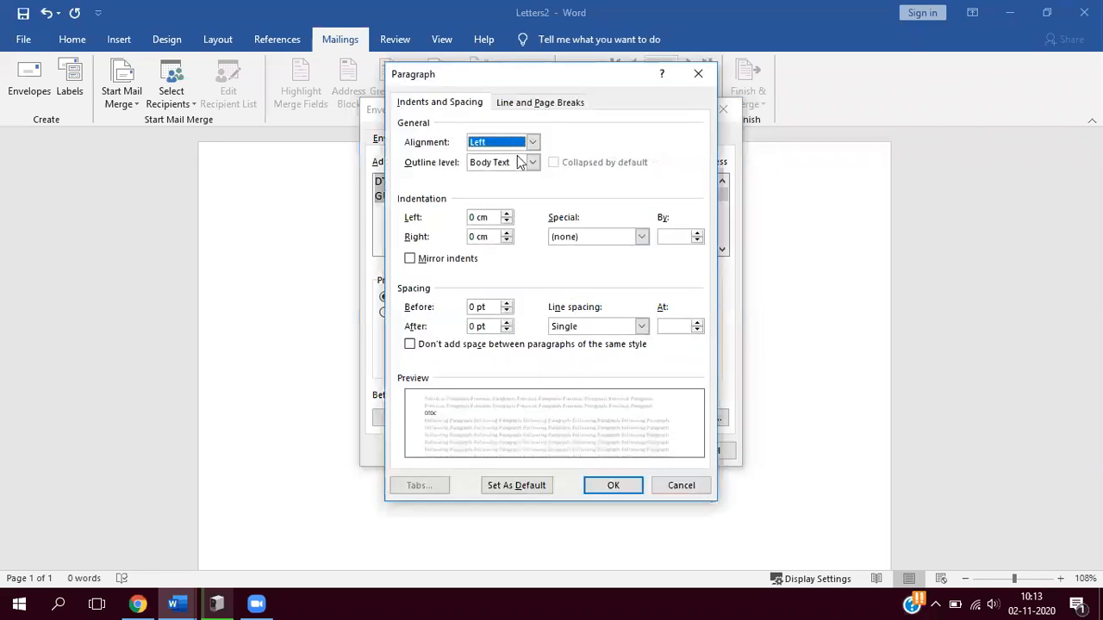
pyautogui.click(531, 143)
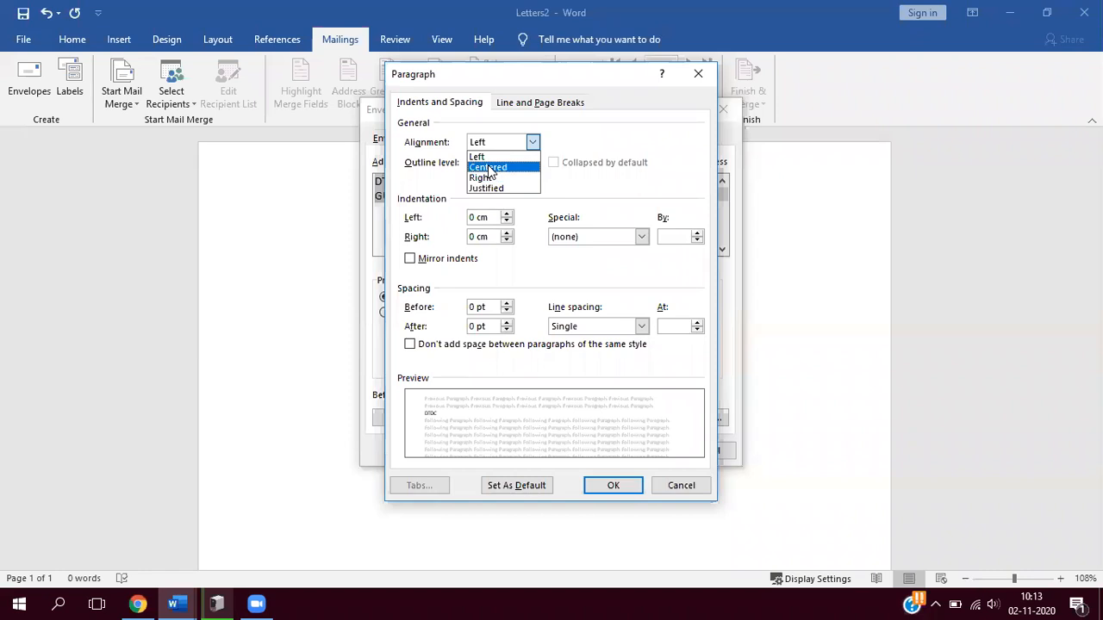
pyautogui.click(488, 167)
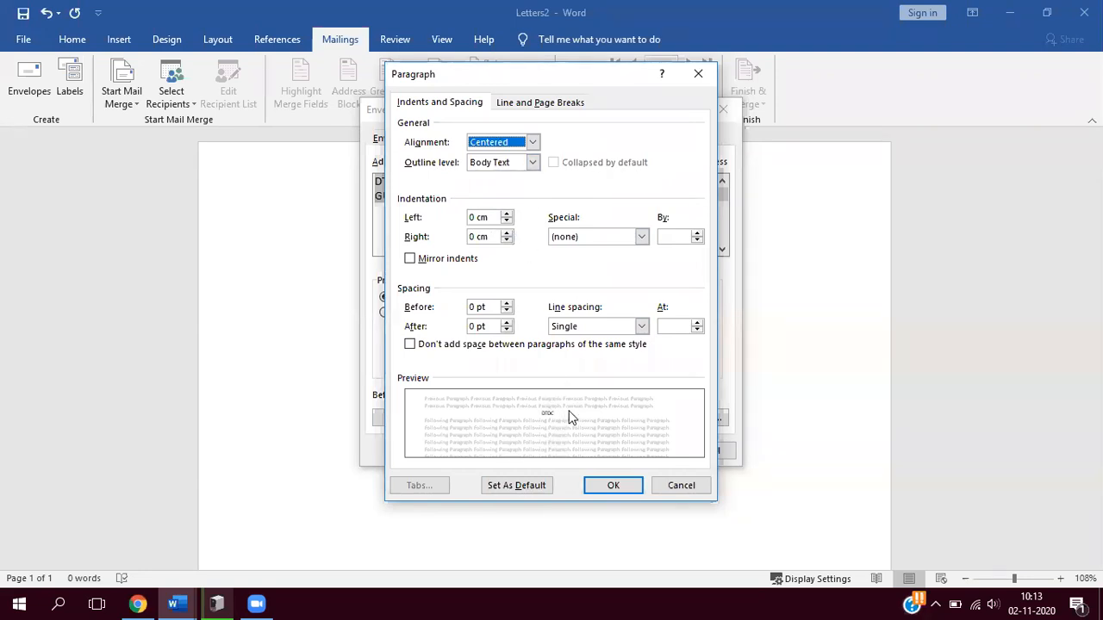
pyautogui.click(613, 488)
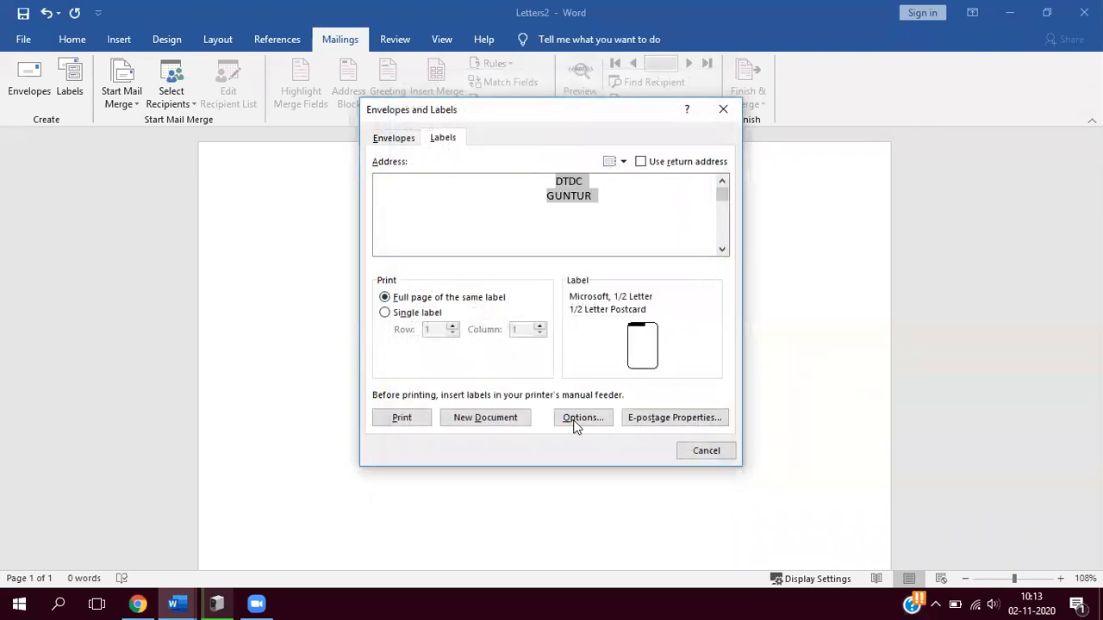
# - Choose the Microsoft 30 Per Page address label, 2.54 cm high and 6.67 cm wide, as the label type
pyautogui.click(582, 421)
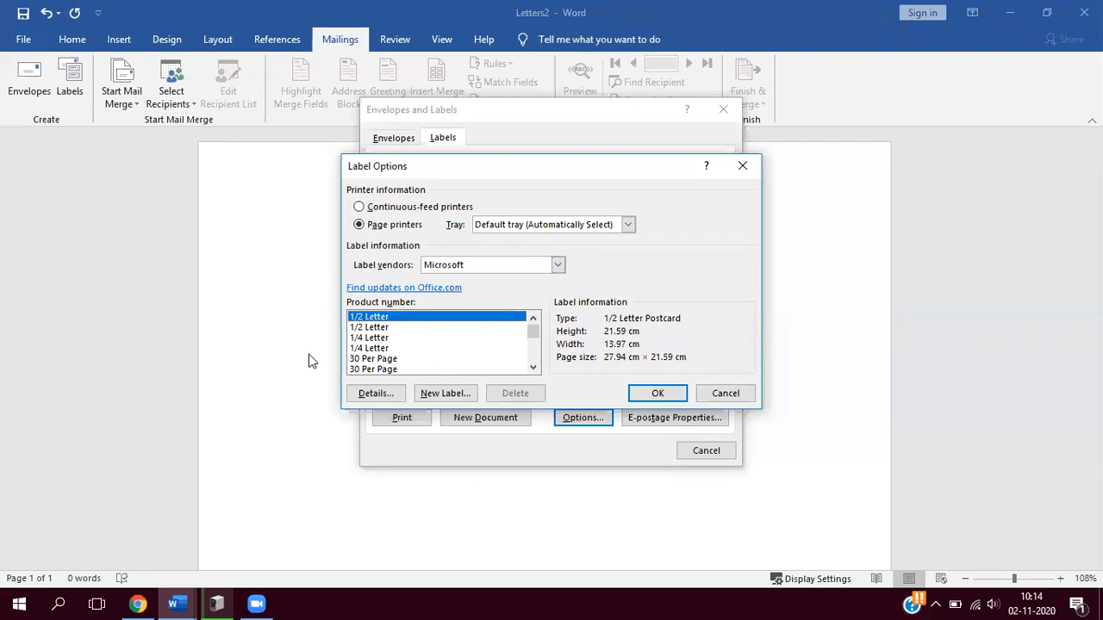
pyautogui.click(379, 359)
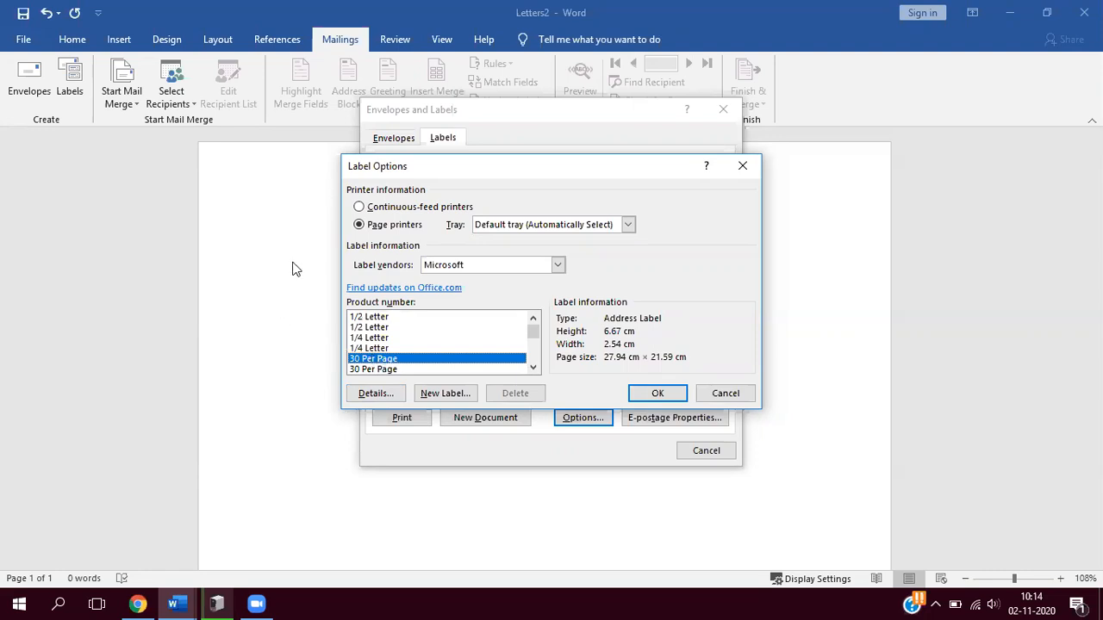
pyautogui.click(387, 371)
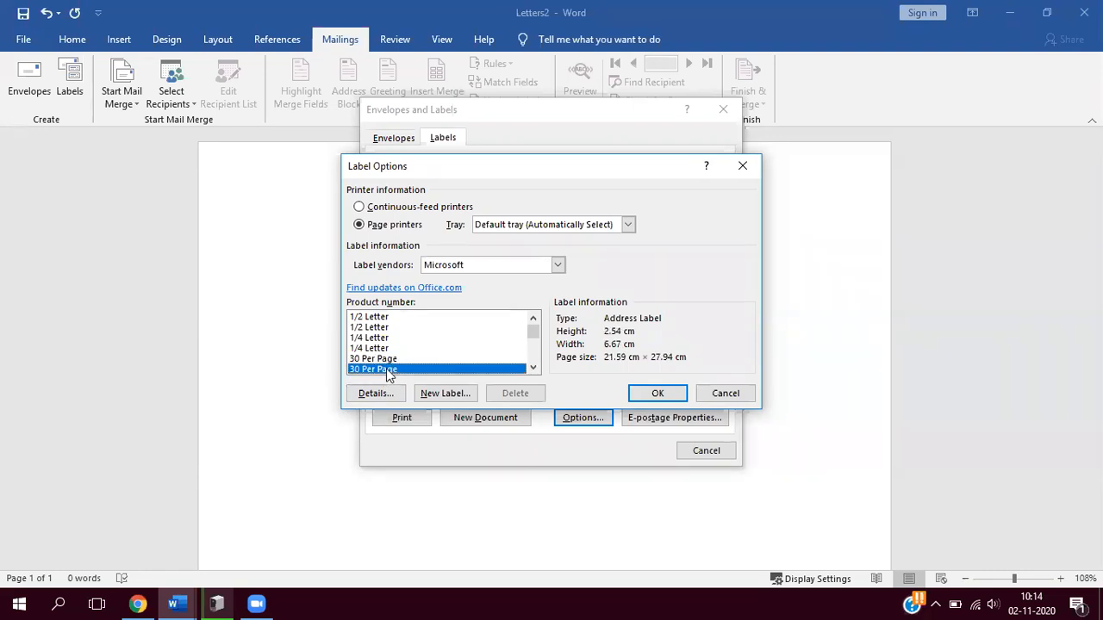
pyautogui.click(384, 360)
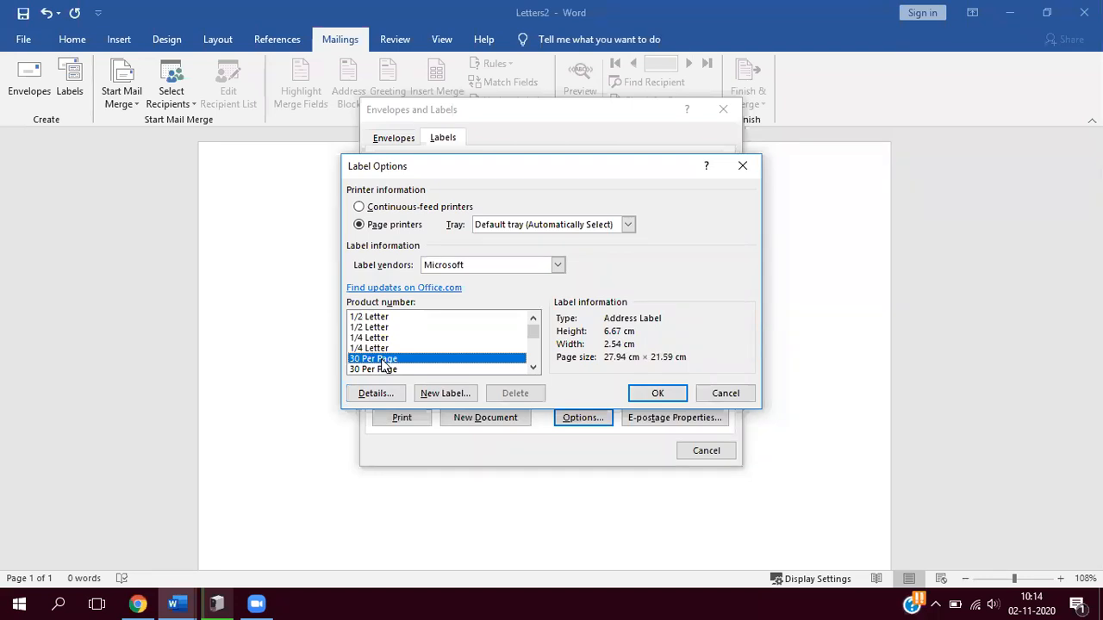
pyautogui.click(381, 370)
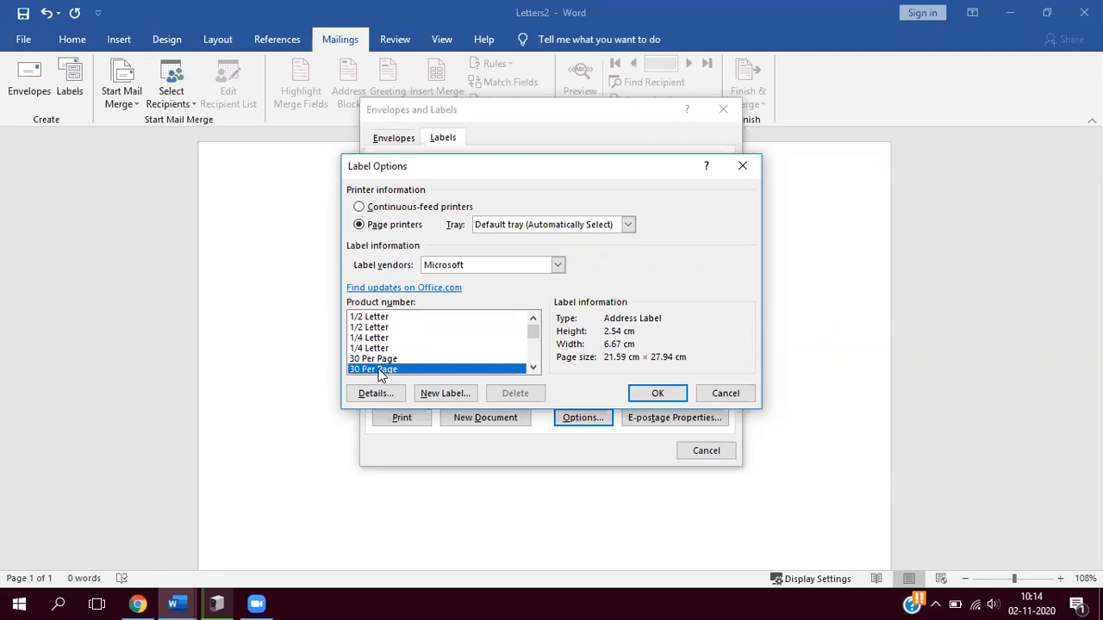
pyautogui.click(660, 394)
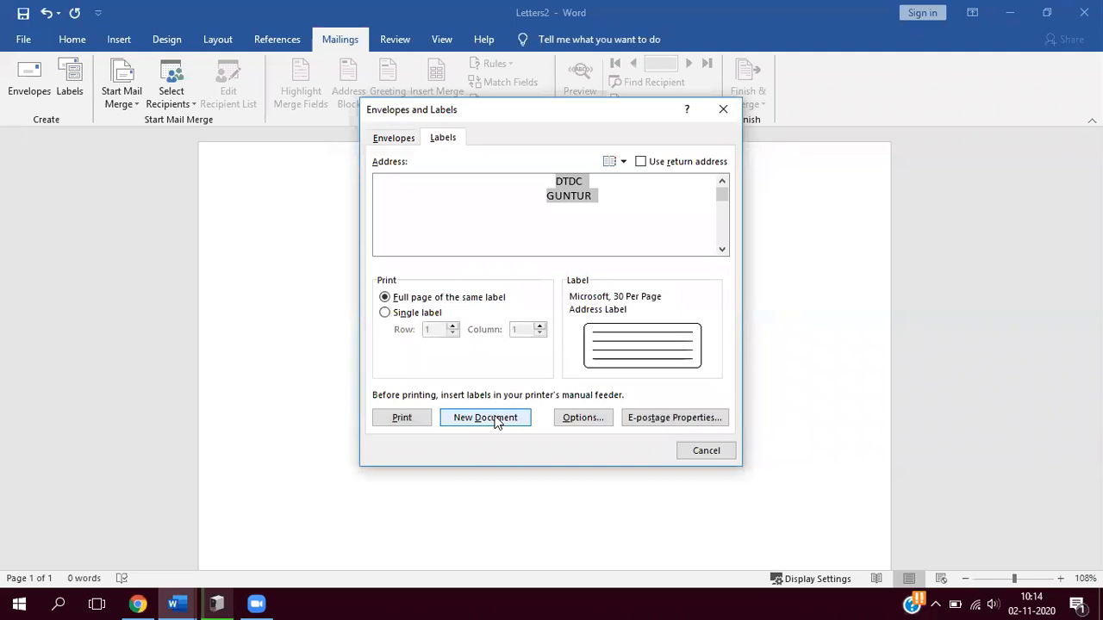
# - Create a new document with a full page of the same label and look through the labels
pyautogui.click(496, 418)
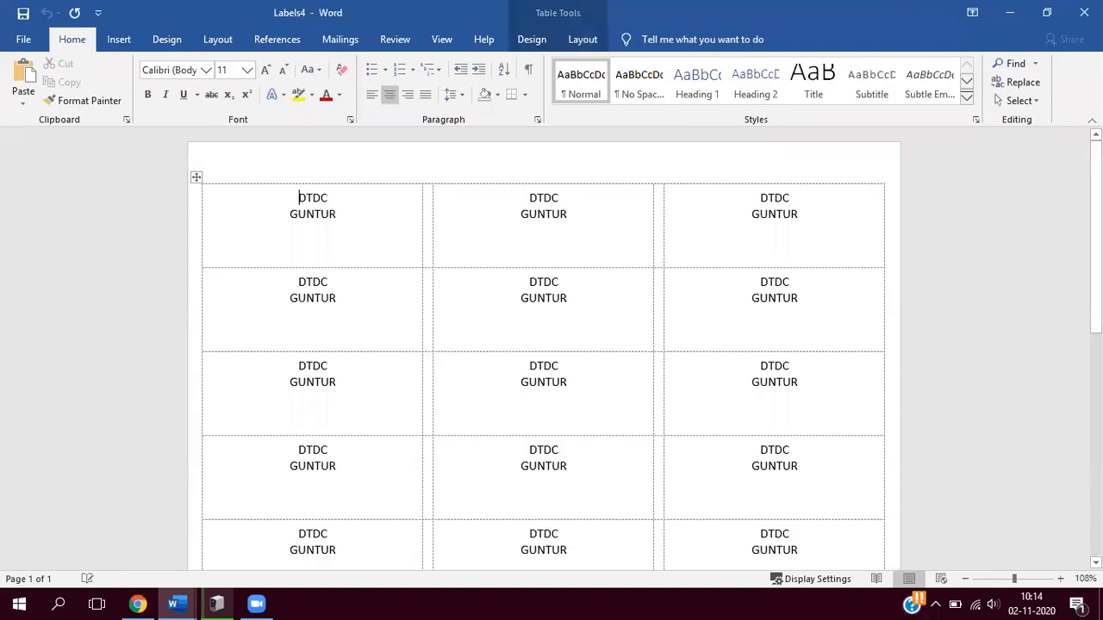
pyautogui.moveTo(1096, 233); pyautogui.dragTo(1096, 424)
pyautogui.moveTo(1101, 315); pyautogui.dragTo(1101, 319)
pyautogui.doubleClick(889, 431)
pyautogui.scroll(-1, 889, 430)
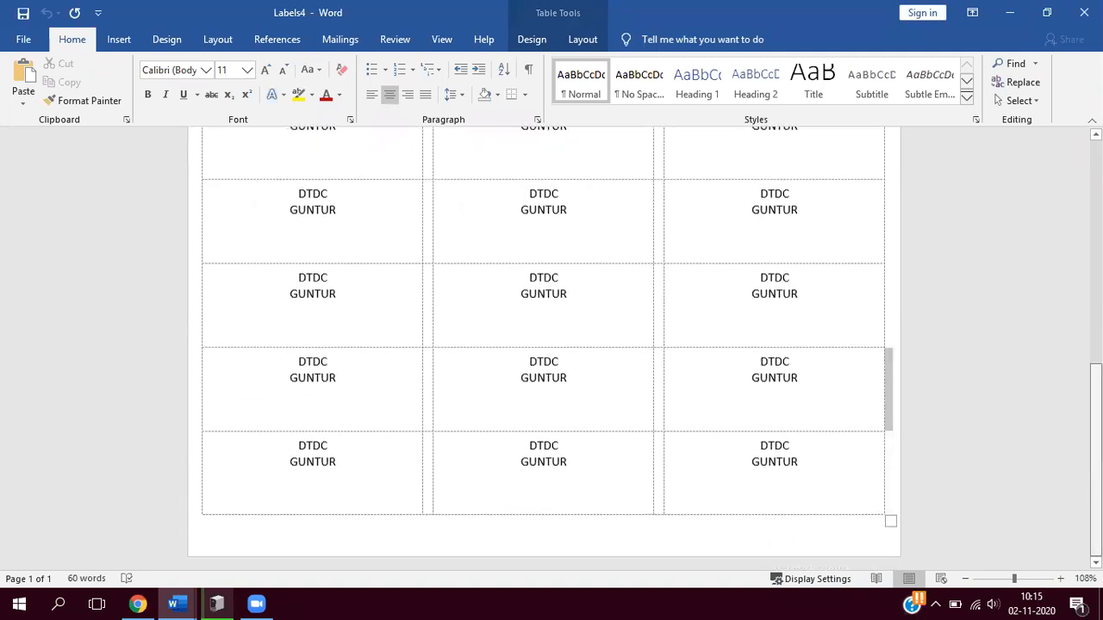
pyautogui.scroll(1, 888, 430)
pyautogui.scroll(3, 544, 348)
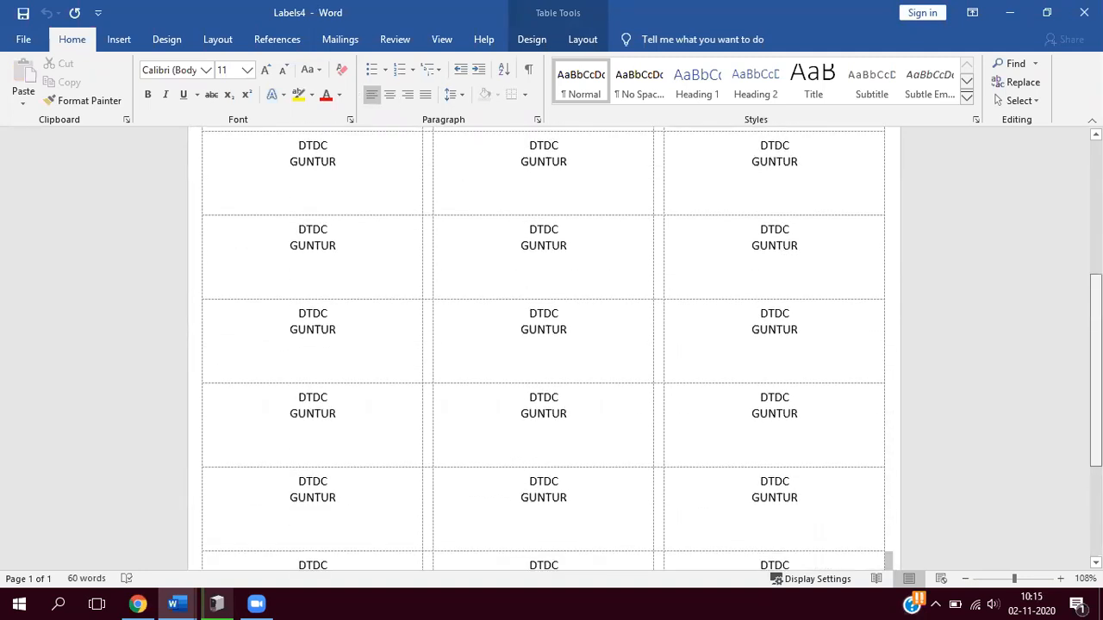
pyautogui.scroll(3, 185, 239)
# - Make the text of all labels dark red and bold, increase its font size to 14, and deselect the table
pyautogui.click(196, 176)
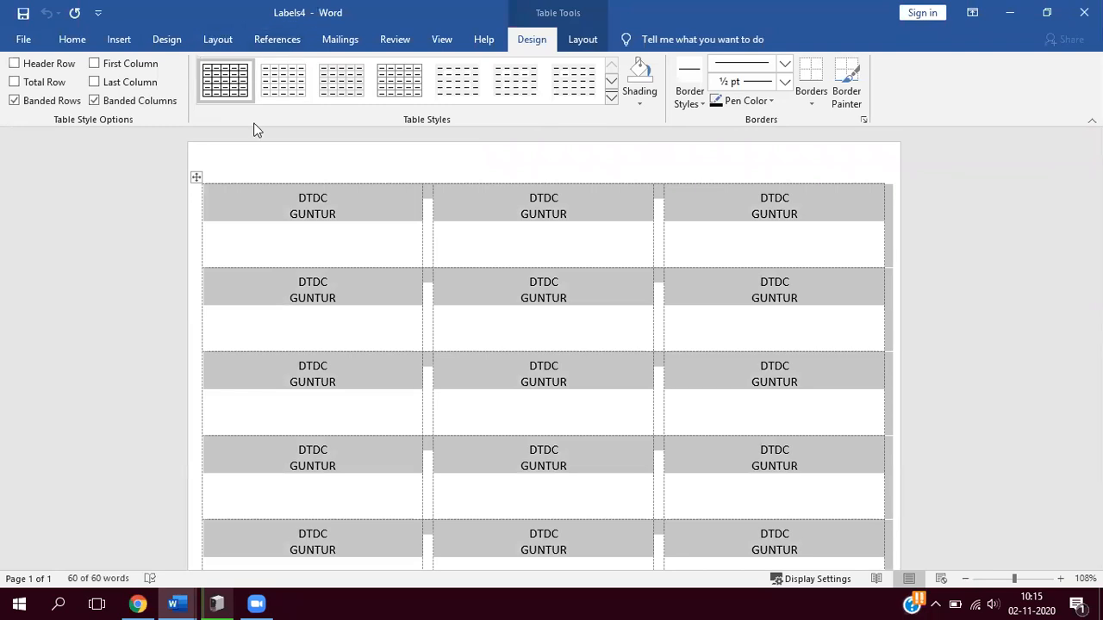
pyautogui.click(325, 47)
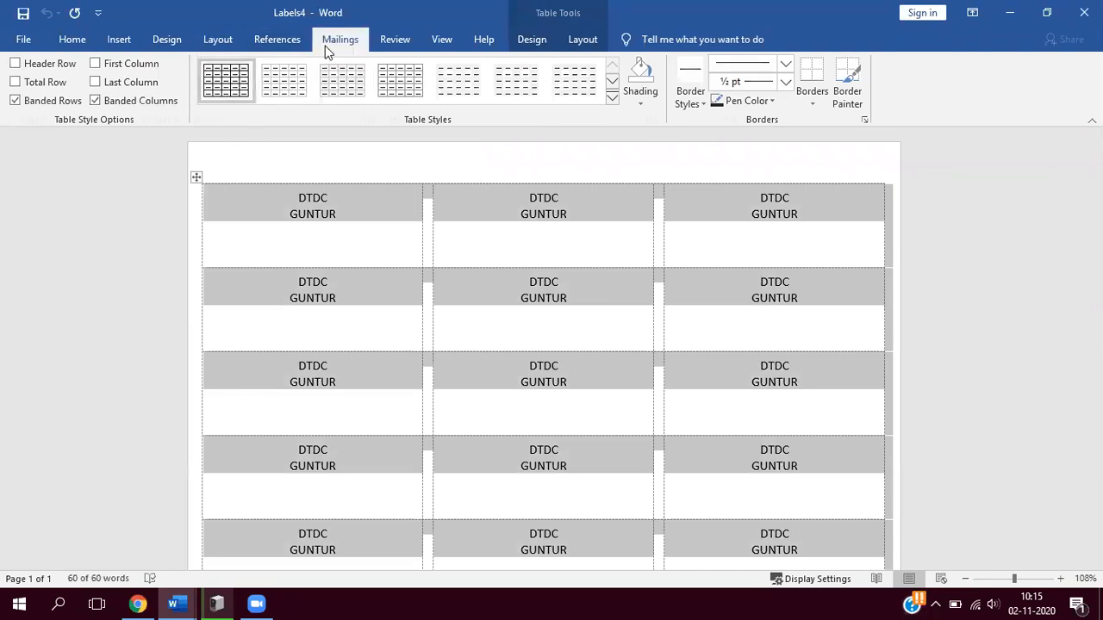
pyautogui.click(78, 38)
pyautogui.click(324, 96)
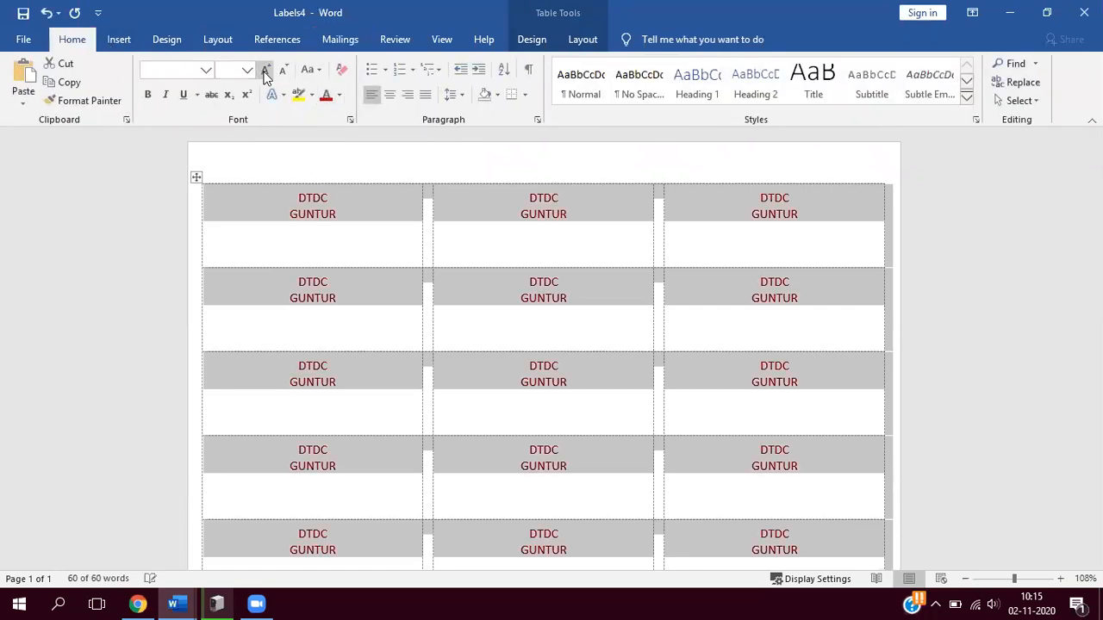
pyautogui.click(266, 72)
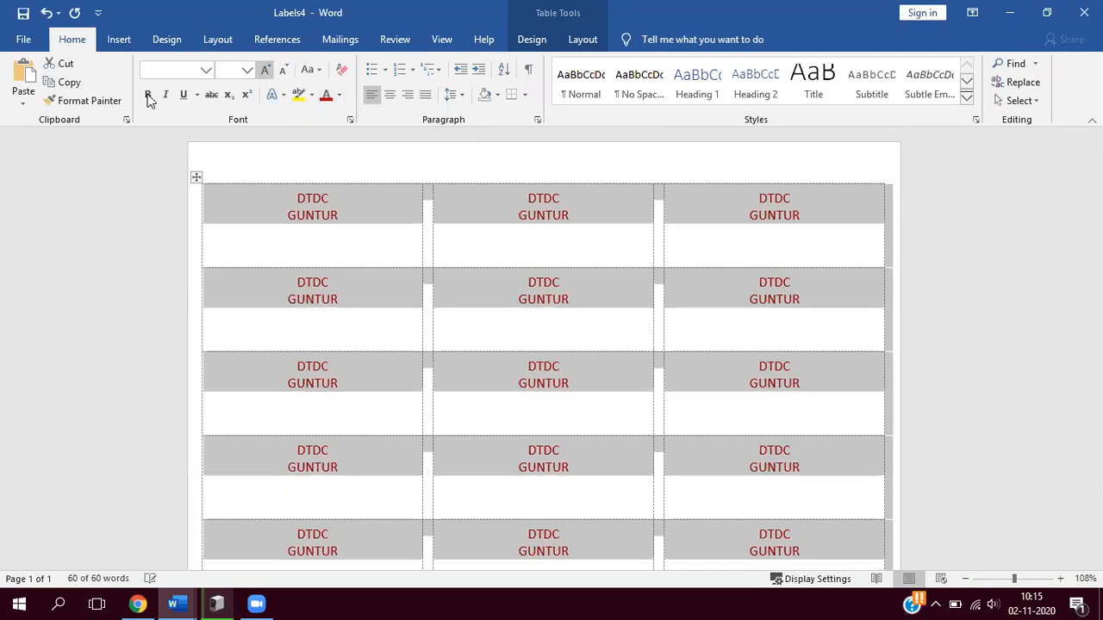
pyautogui.click(148, 94)
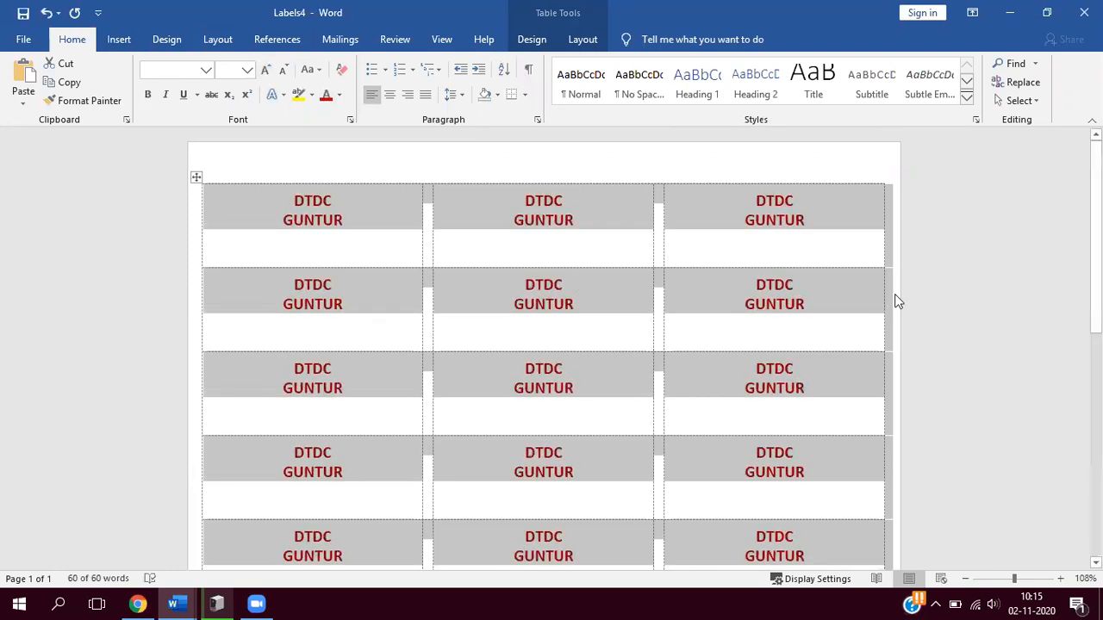
pyautogui.click(567, 246)
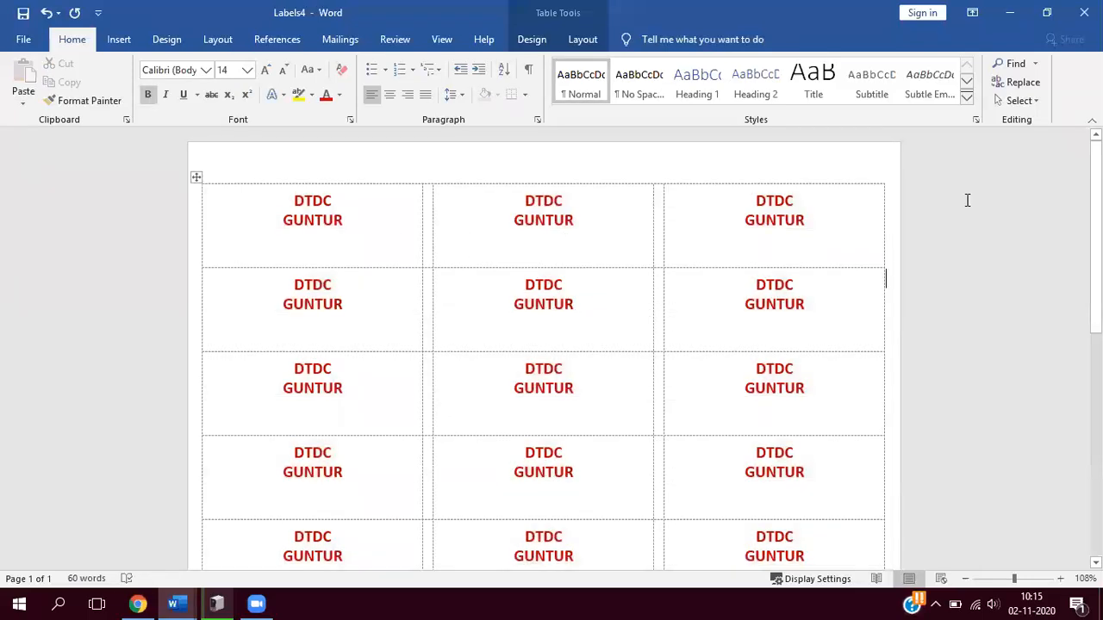
# - Look over the formatted labels down the whole page
pyautogui.scroll(-3, 1095, 258)
pyautogui.scroll(-3, 543, 347)
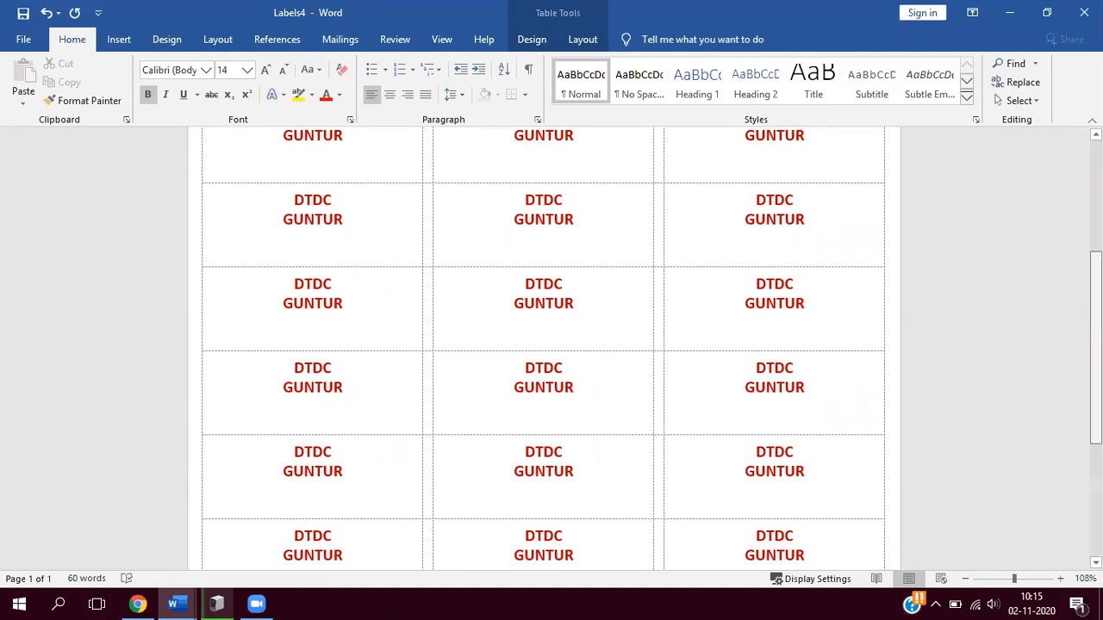
pyautogui.scroll(-1, 543, 347)
pyautogui.scroll(-1, 886, 196)
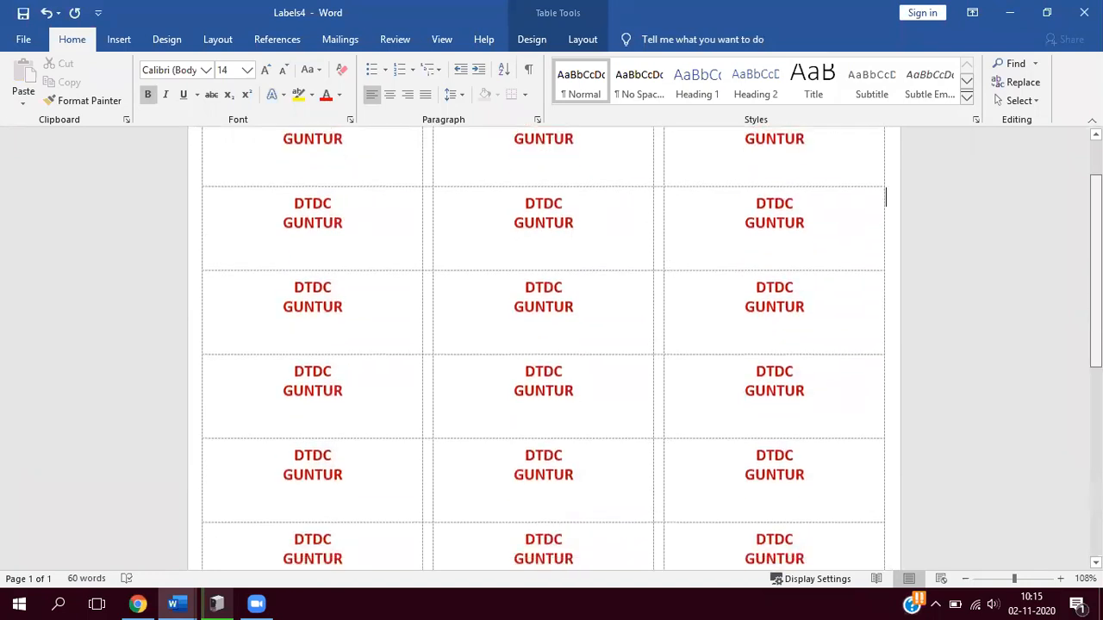
pyautogui.scroll(-1, 886, 196)
pyautogui.scroll(1, 840, 142)
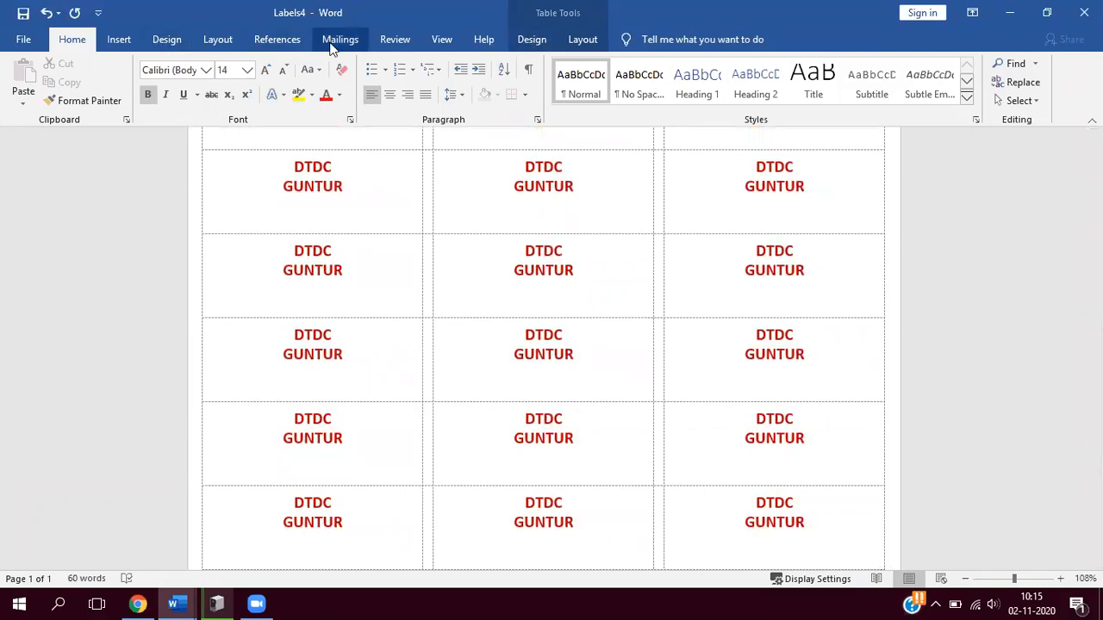
# - Look at the mailing commands, switch to the reviewing commands, and return to the first row of labels
pyautogui.click(333, 43)
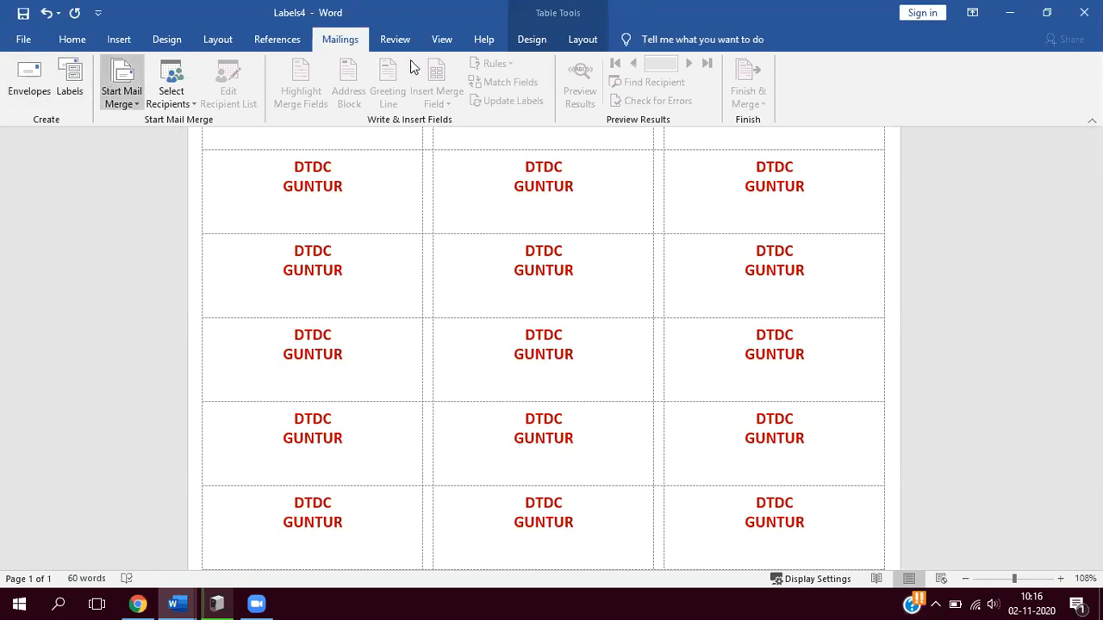
pyautogui.click(394, 40)
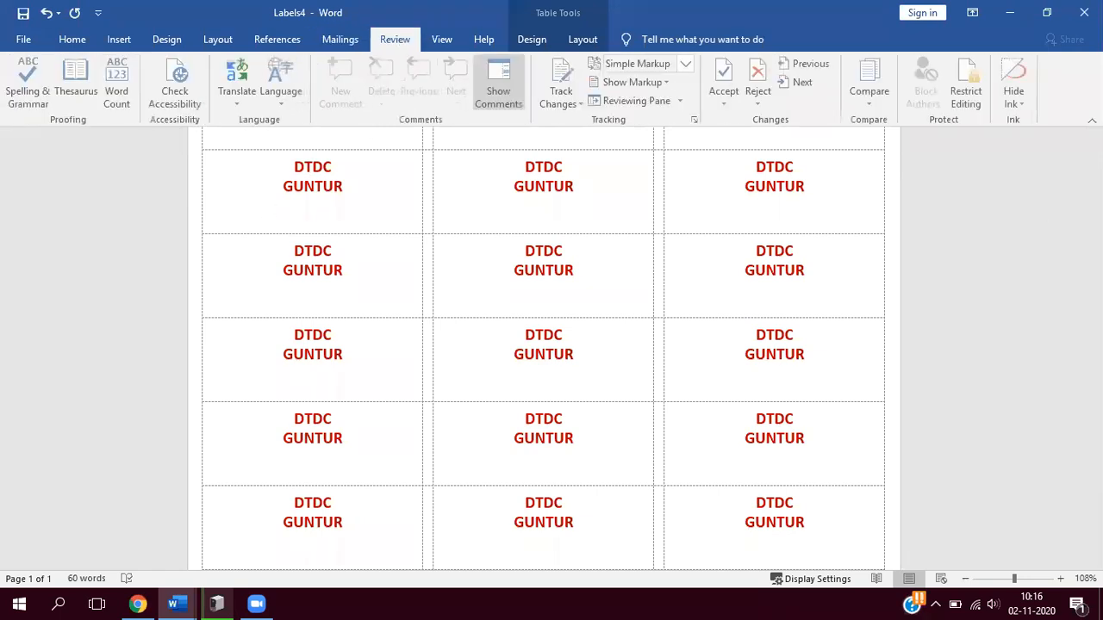
pyautogui.scroll(-1, 886, 133)
pyautogui.scroll(2, 522, 158)
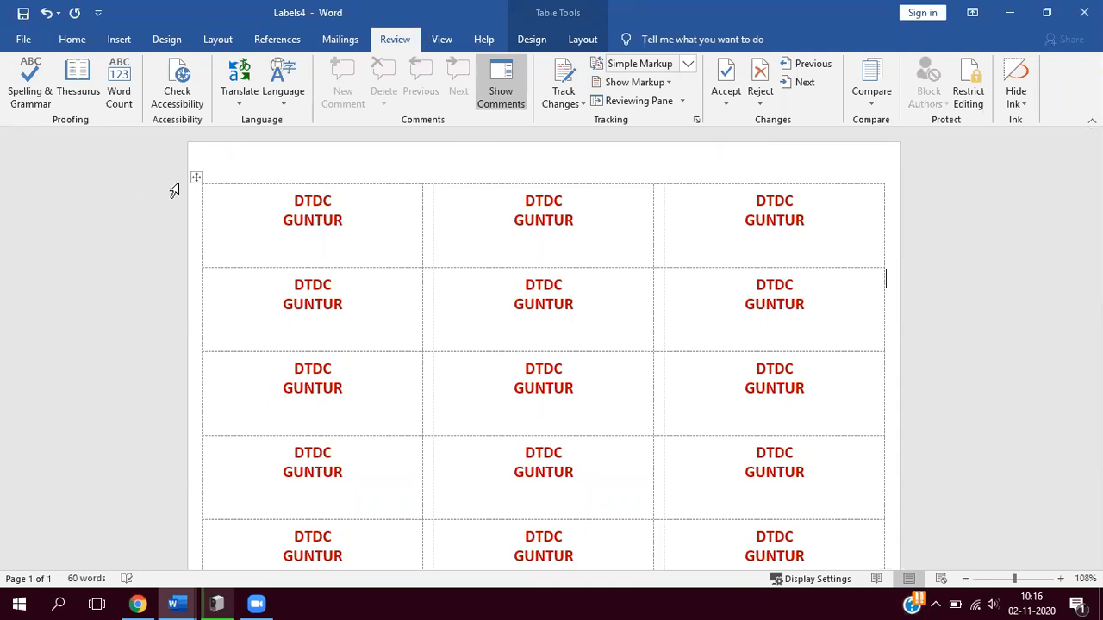
# - Delete the text of all labels and remove the empty label table from the document
pyautogui.click(196, 177)
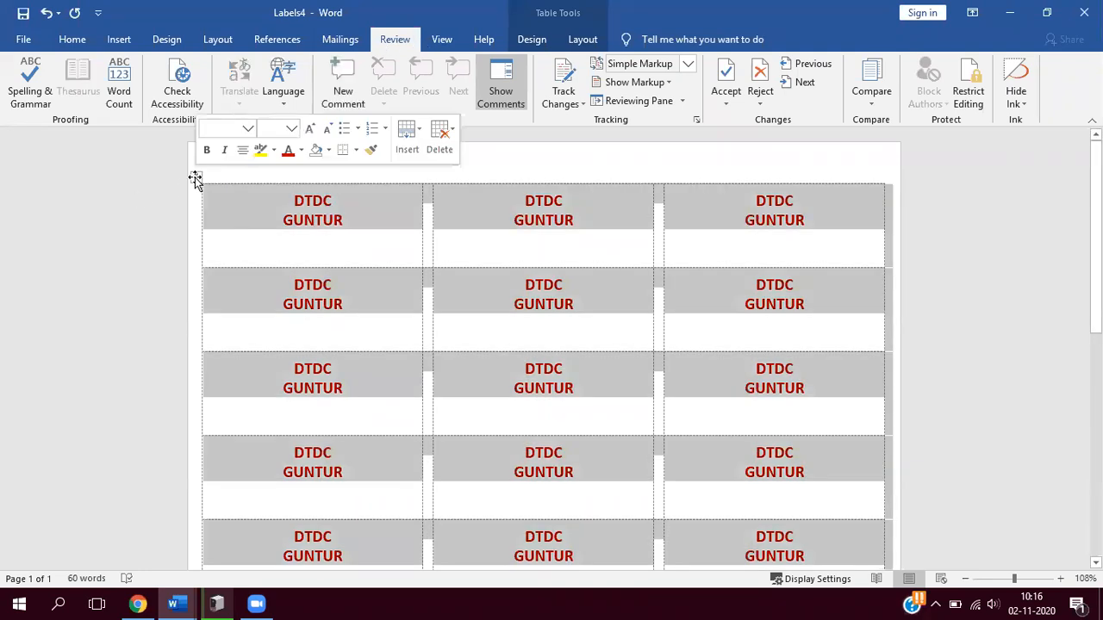
pyautogui.press('Delete')
pyautogui.click(196, 177)
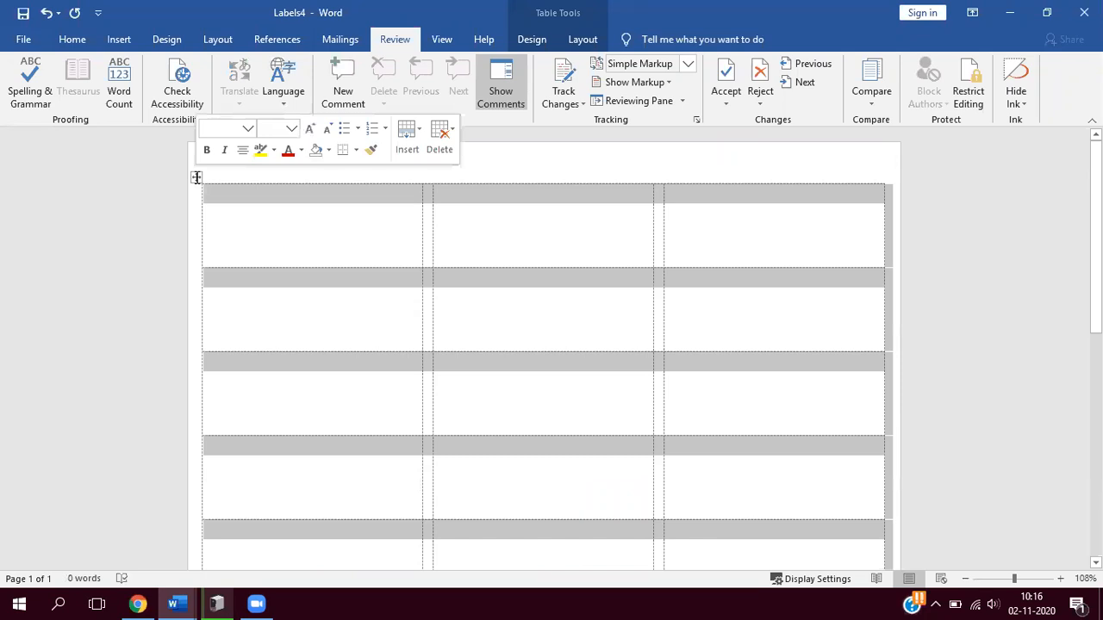
pyautogui.press('BackSpace')
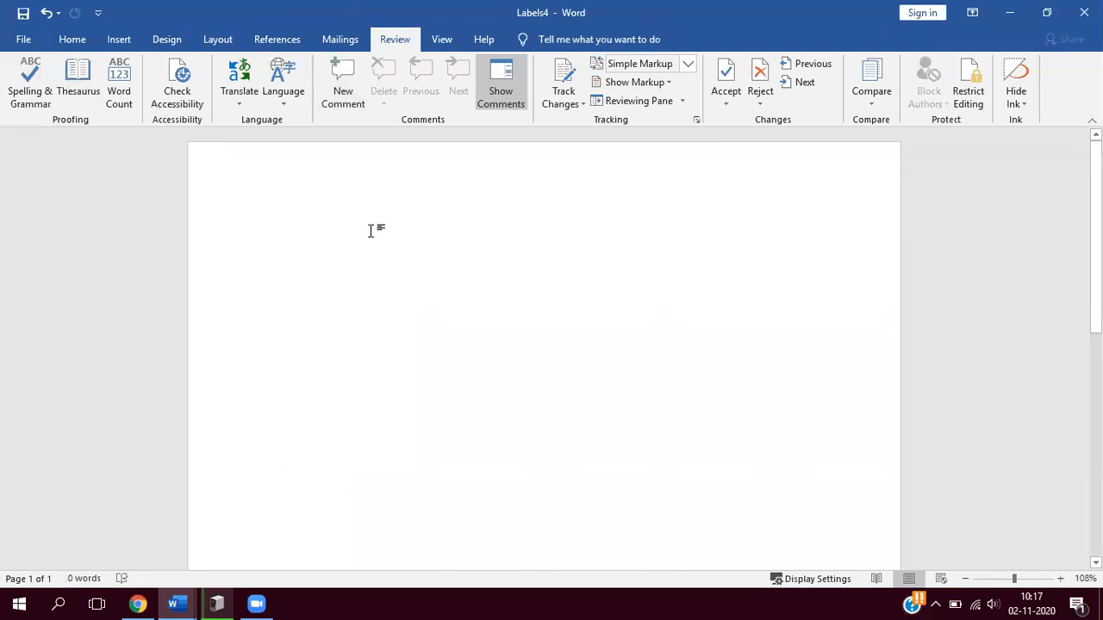
# - Generate sample paragraphs with =RAND(3,4) and clear them from the document
pyautogui.doubleClick(277, 215)
pyautogui.write('=RA')
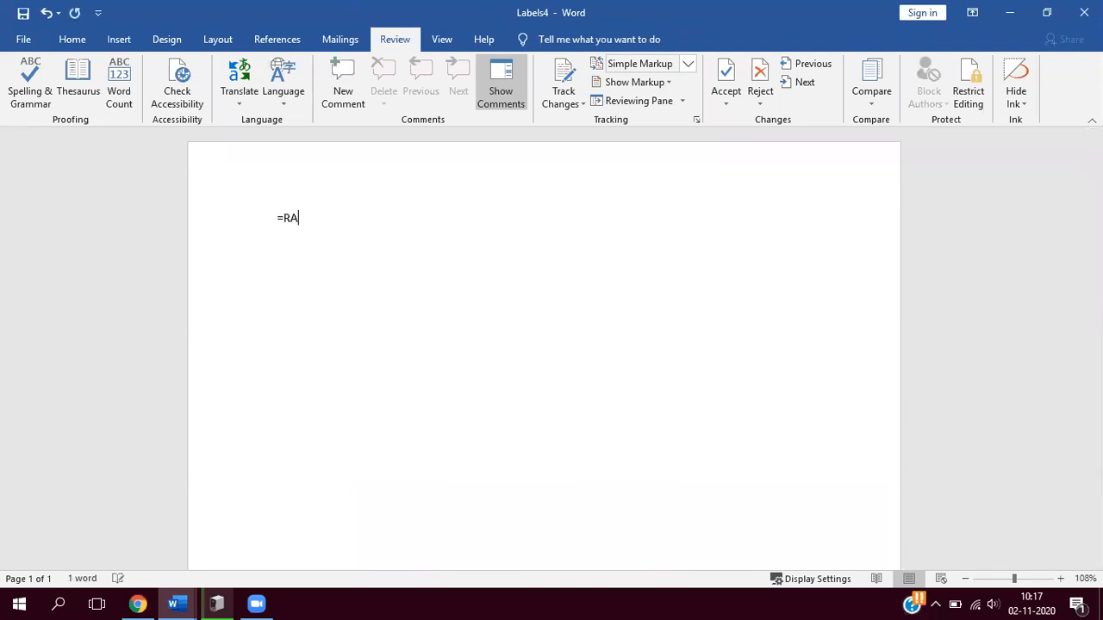
pyautogui.write('ND(3,4)')
pyautogui.press('Return')
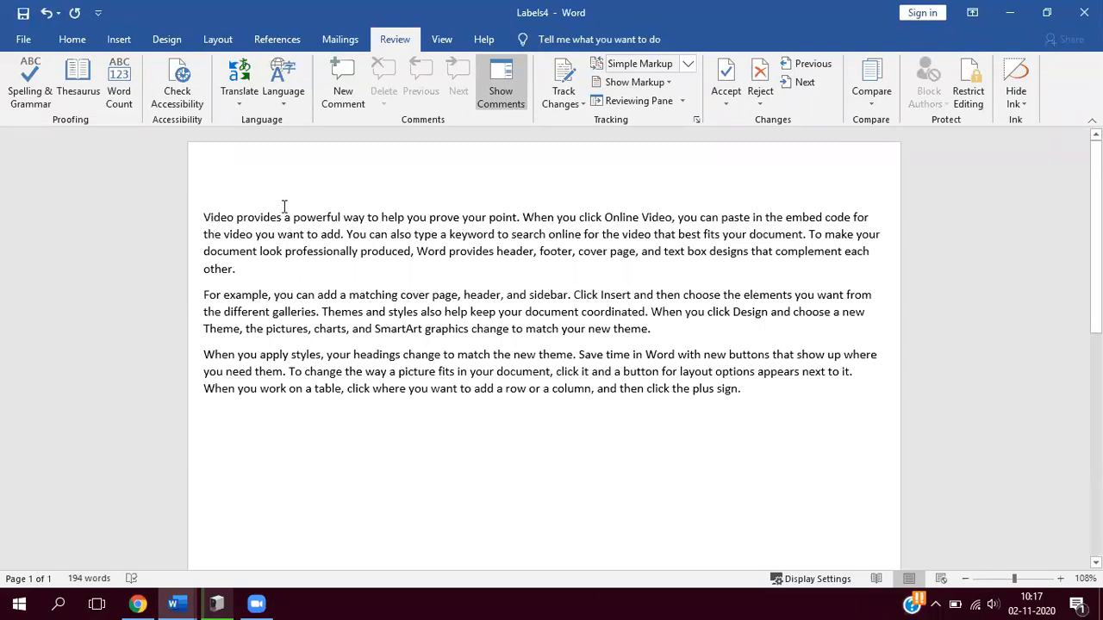
pyautogui.hotkey('ctrl', 'a')
pyautogui.press('Delete')
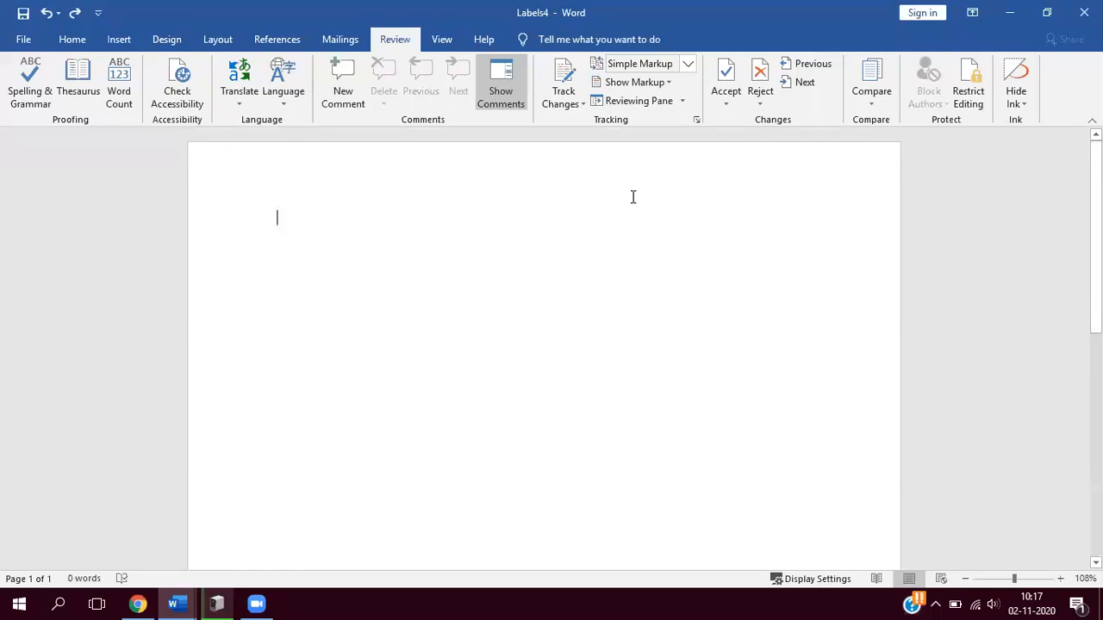
# - Generate sample text with =RAND(4,5) and select all of the resulting paragraphs
pyautogui.write('=RAND')
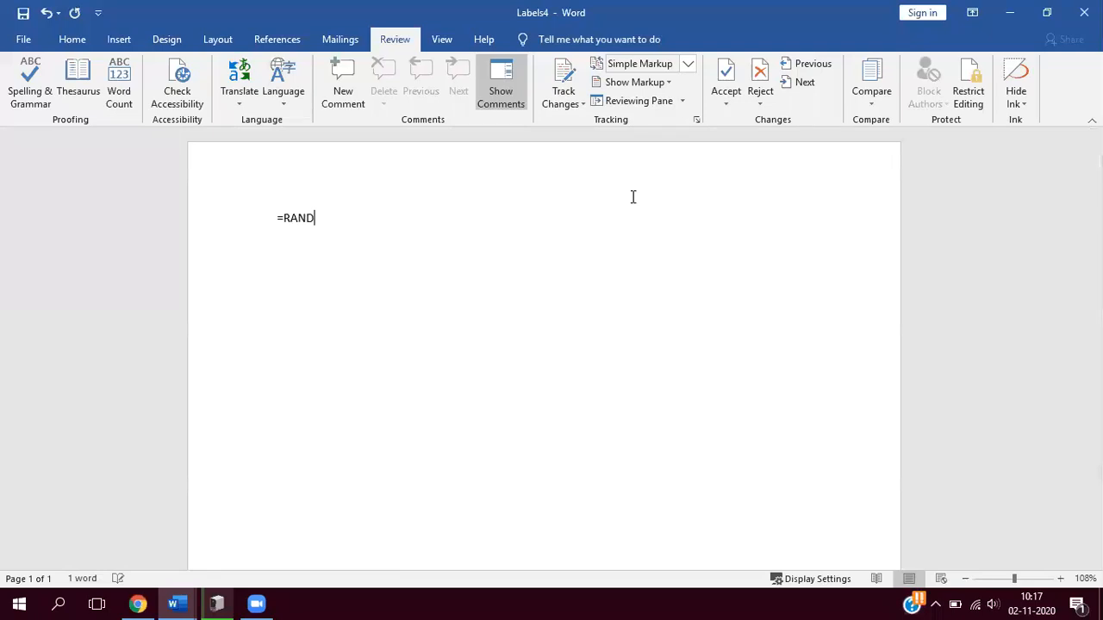
pyautogui.write('(4,5')
pyautogui.write(')')
pyautogui.press('Return')
pyautogui.moveTo(303, 323); pyautogui.dragTo(638, 509)
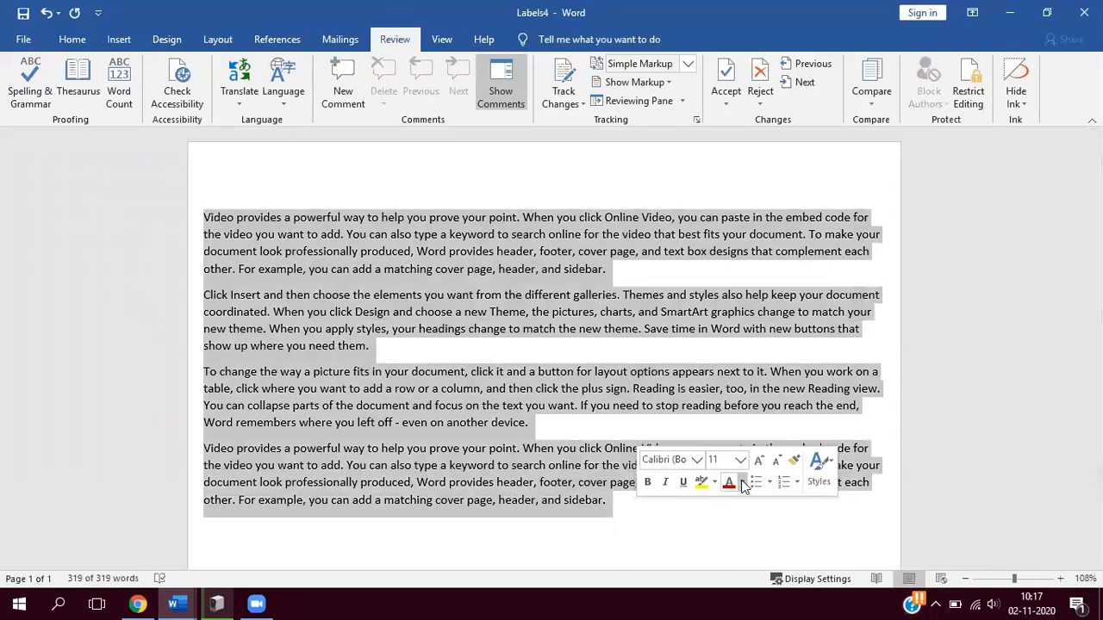
# - Increase the font size of all selected sample paragraphs to 14 pt and deselect the text
pyautogui.click(758, 462)
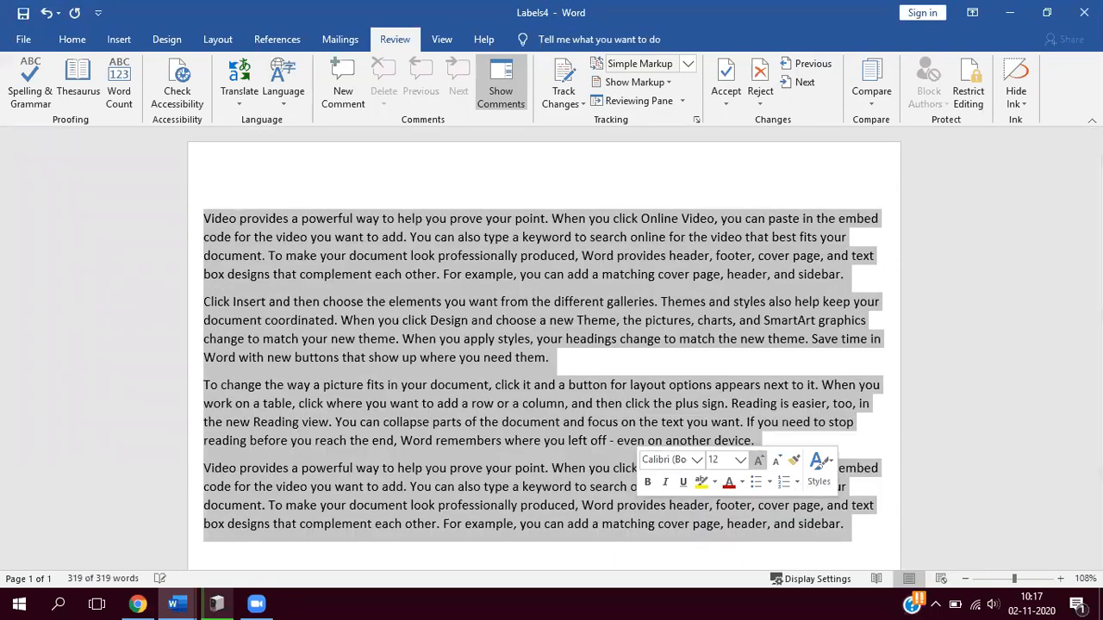
pyautogui.click(758, 461)
pyautogui.click(647, 307)
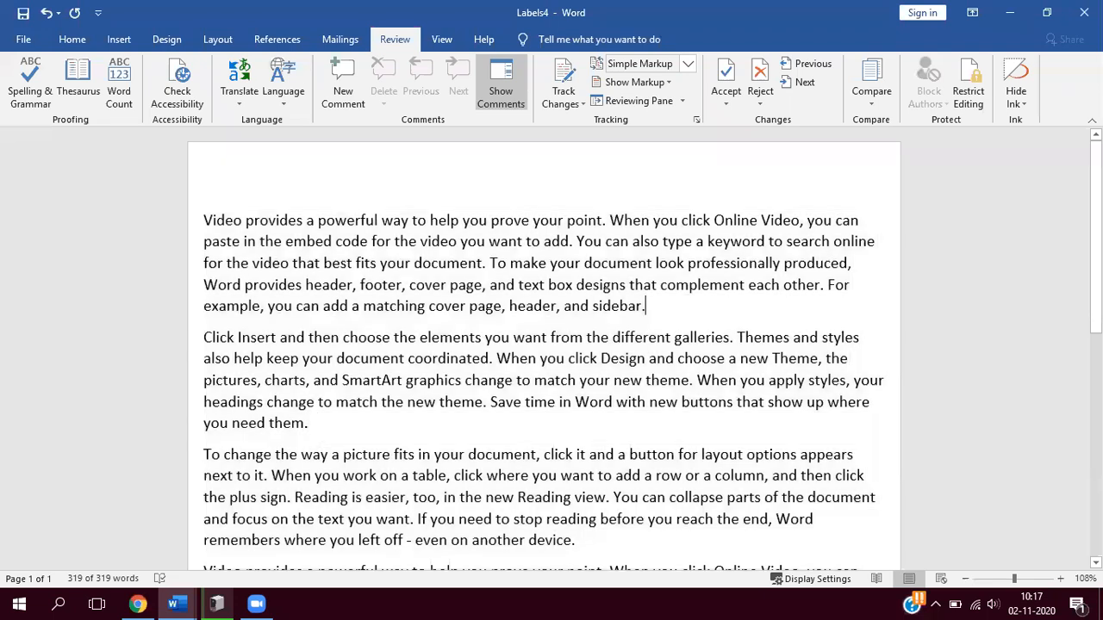
pyautogui.scroll(-1, 543, 348)
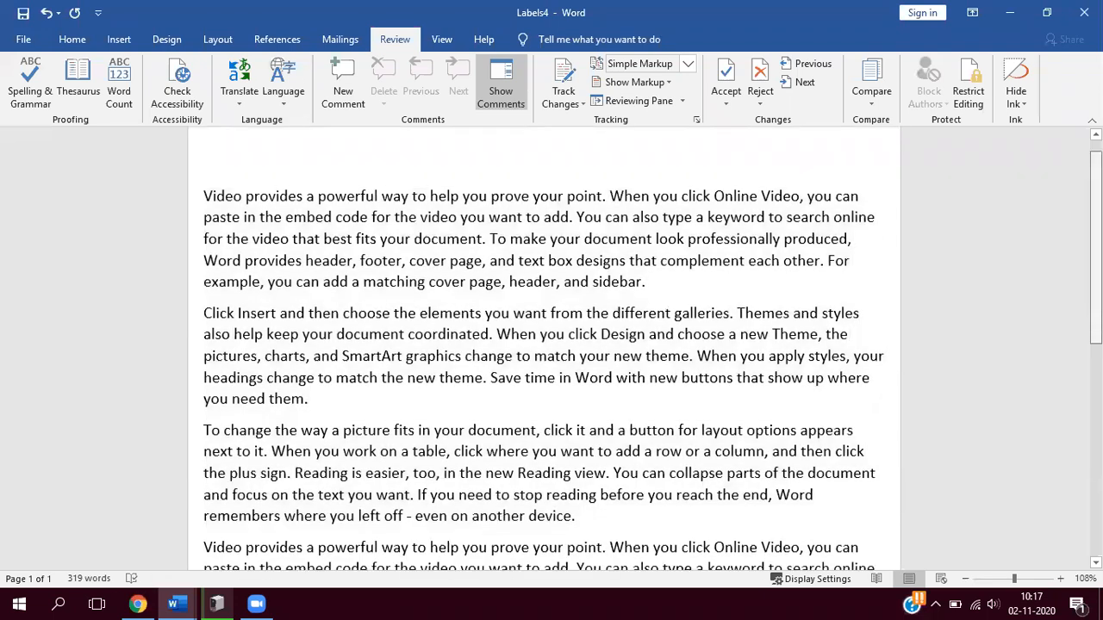
pyautogui.scroll(1, 543, 348)
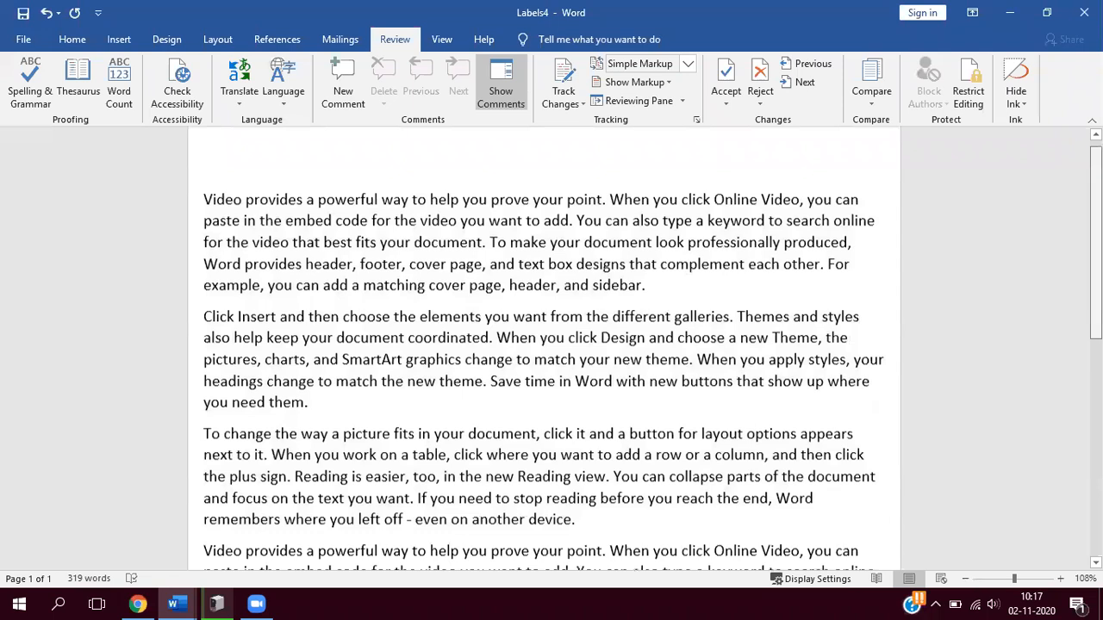
pyautogui.scroll(1, 544, 348)
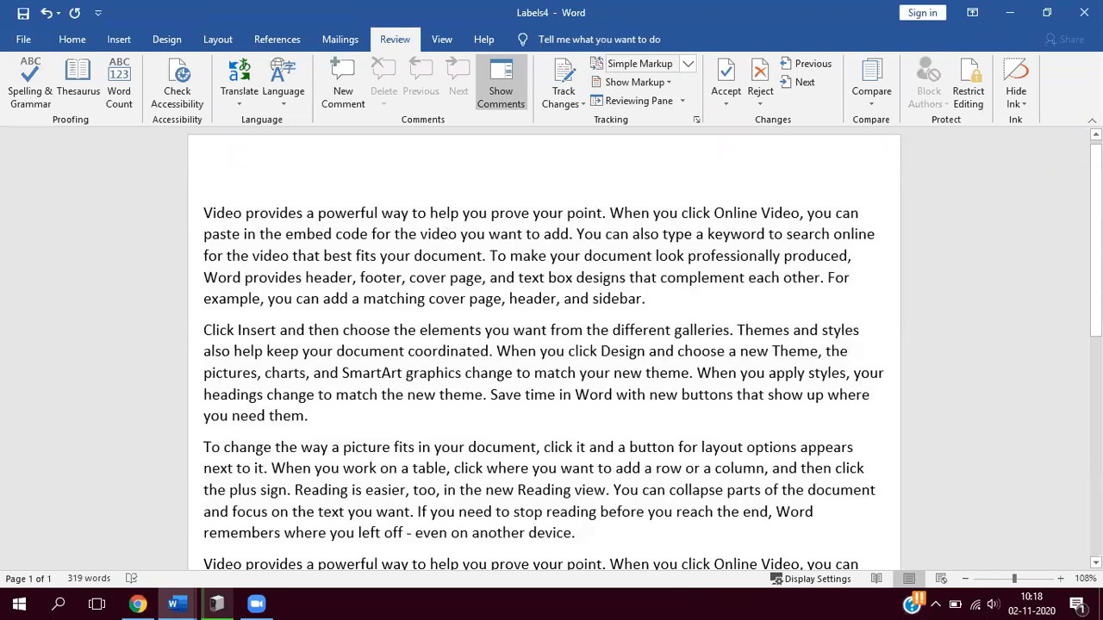
# - Introduce spelling mistakes in the first paragraph by shortening words to "vido", "mke" and "deigns"
pyautogui.click(447, 234)
pyautogui.press('BackSpace')
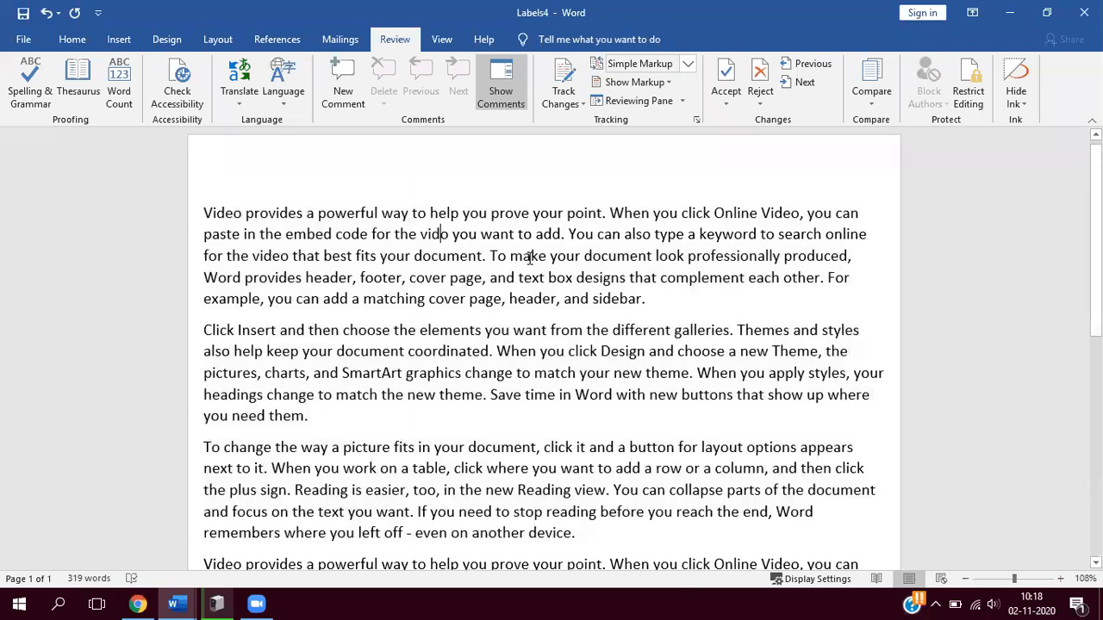
pyautogui.click(530, 256)
pyautogui.press('BackSpace')
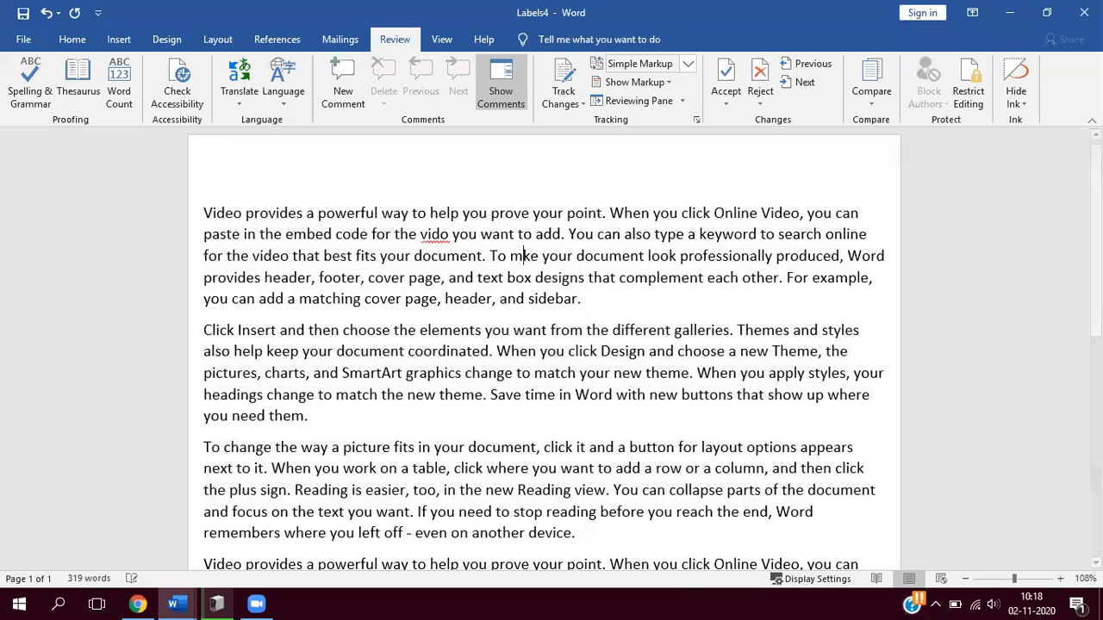
pyautogui.click(557, 278)
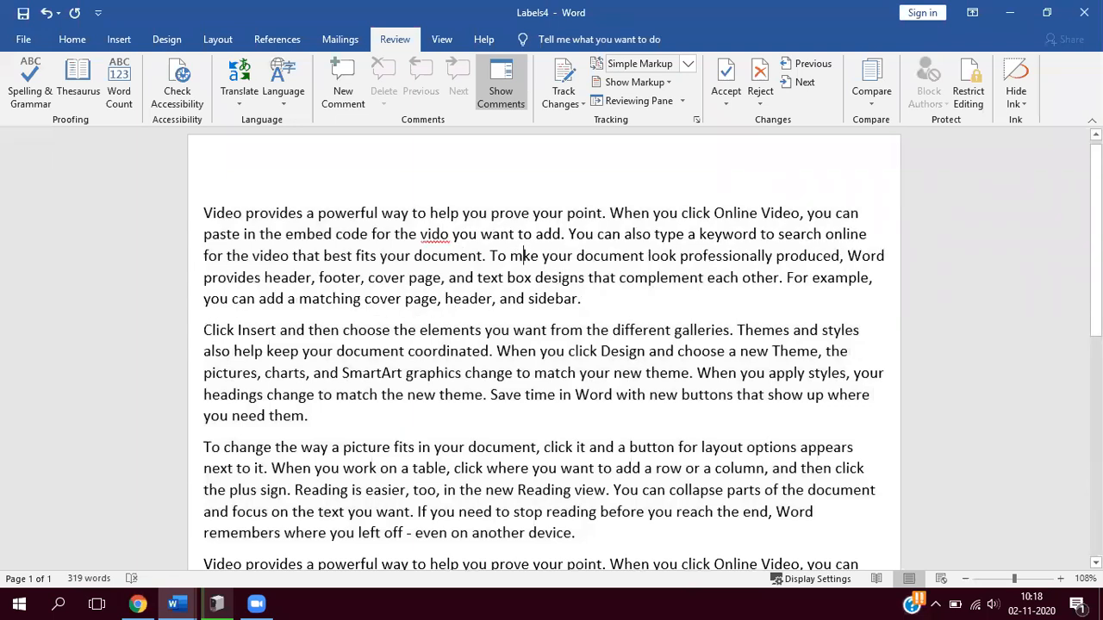
pyautogui.press('BackSpace')
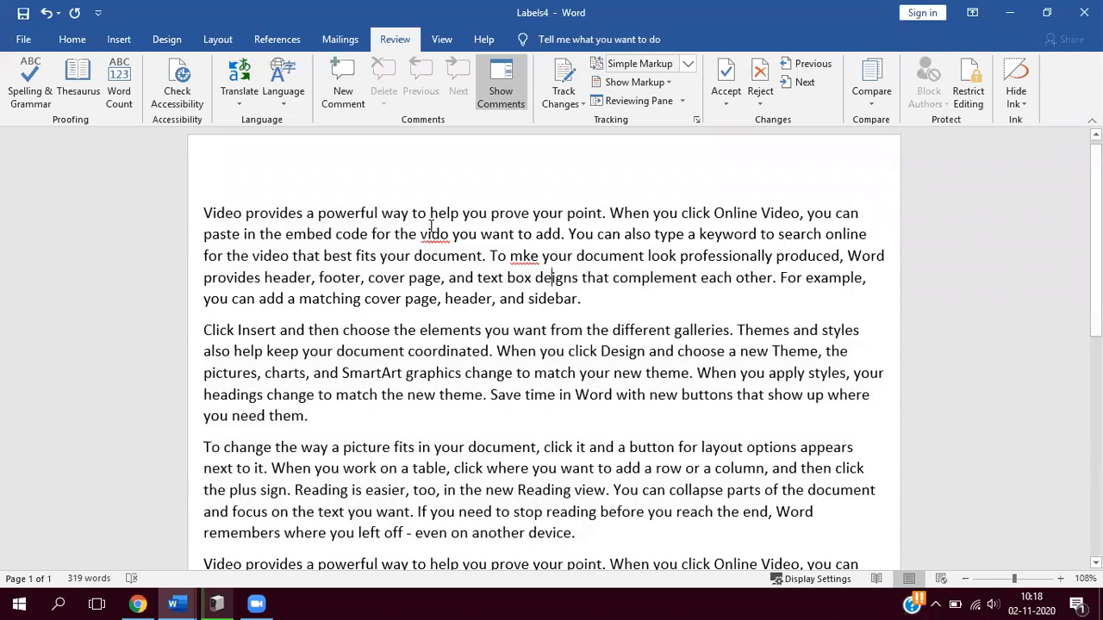
# - Misspell words as "elemnts", "Wen" and "yur" in the second paragraph and "dcument" in the third
pyautogui.click(458, 334)
pyautogui.press('BackSpace')
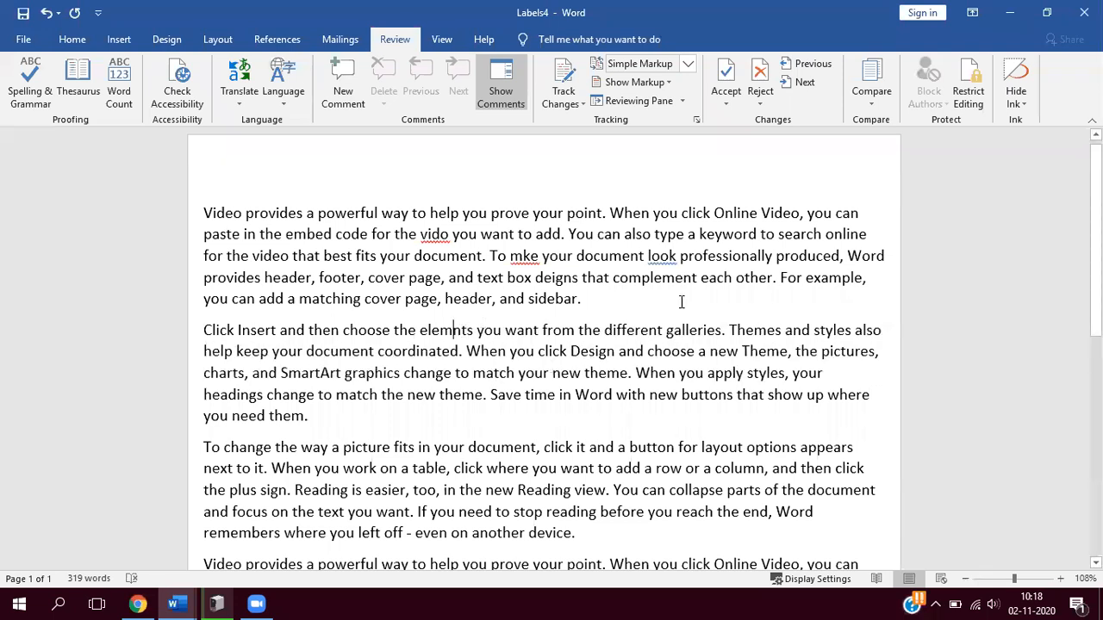
pyautogui.click(656, 372)
pyautogui.press('BackSpace')
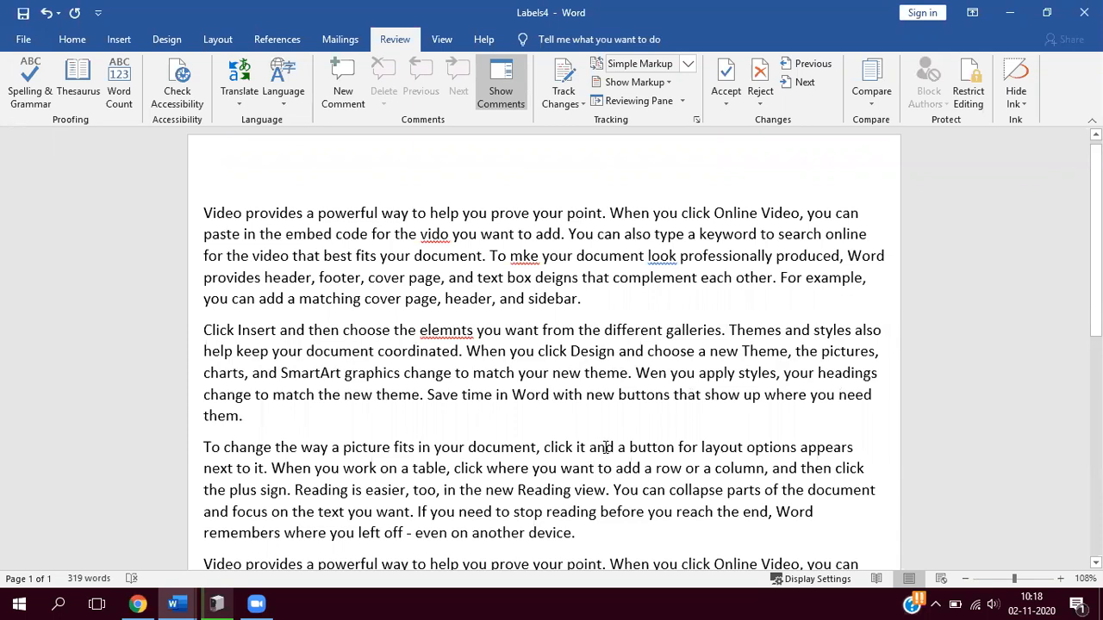
pyautogui.click(485, 447)
pyautogui.press('BackSpace')
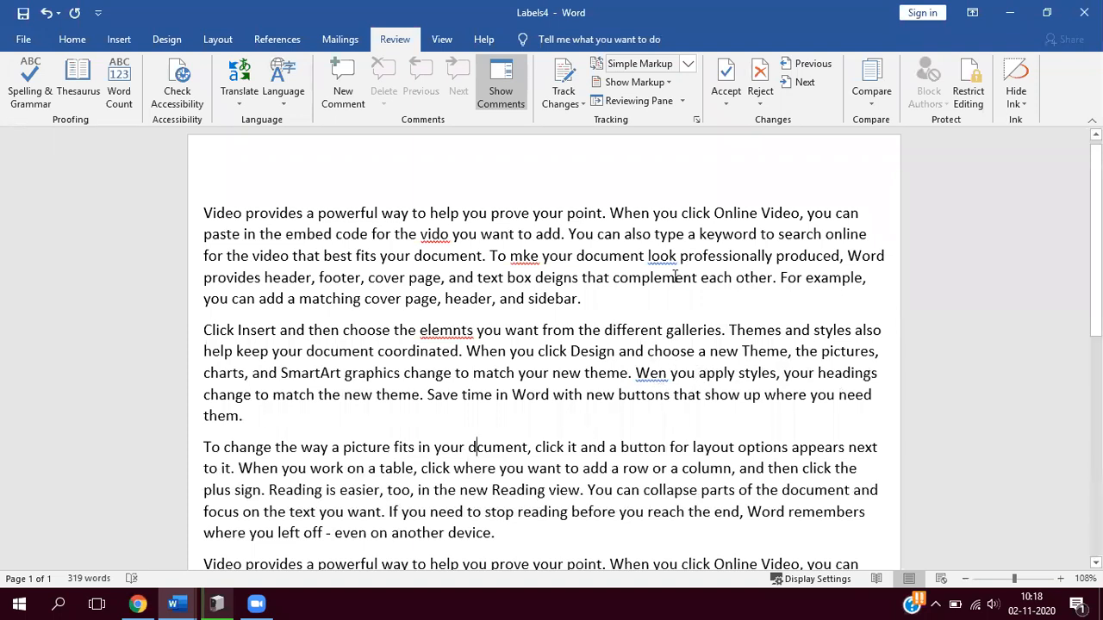
pyautogui.click(801, 377)
pyautogui.press('BackSpace')
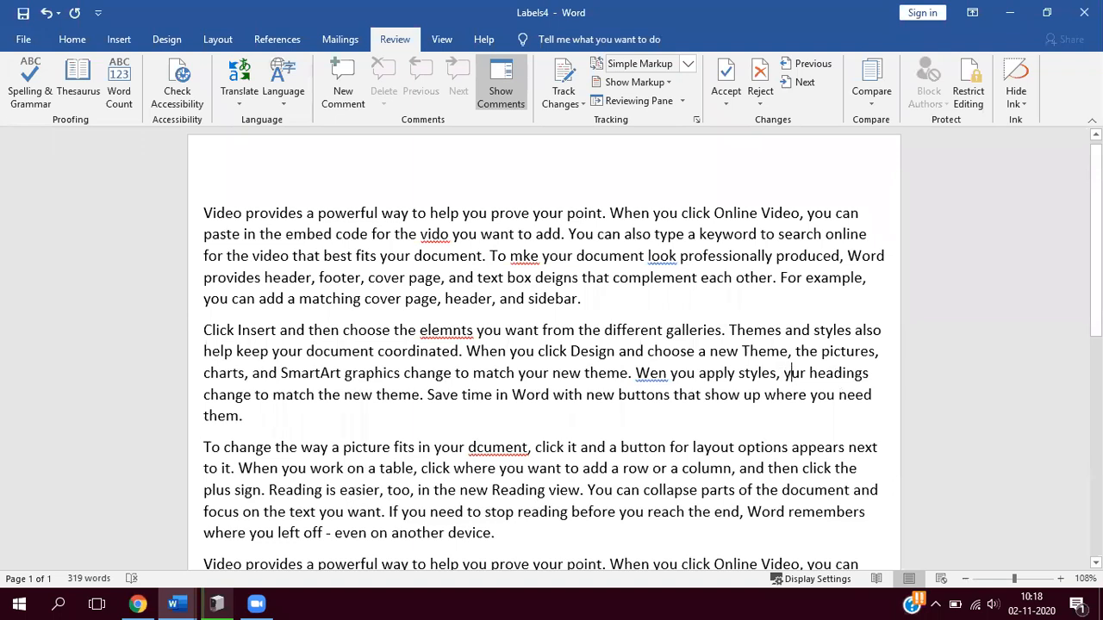
# - Misspell two more words in the third paragraph as "esier" and "prts"
pyautogui.press('BackSpace')
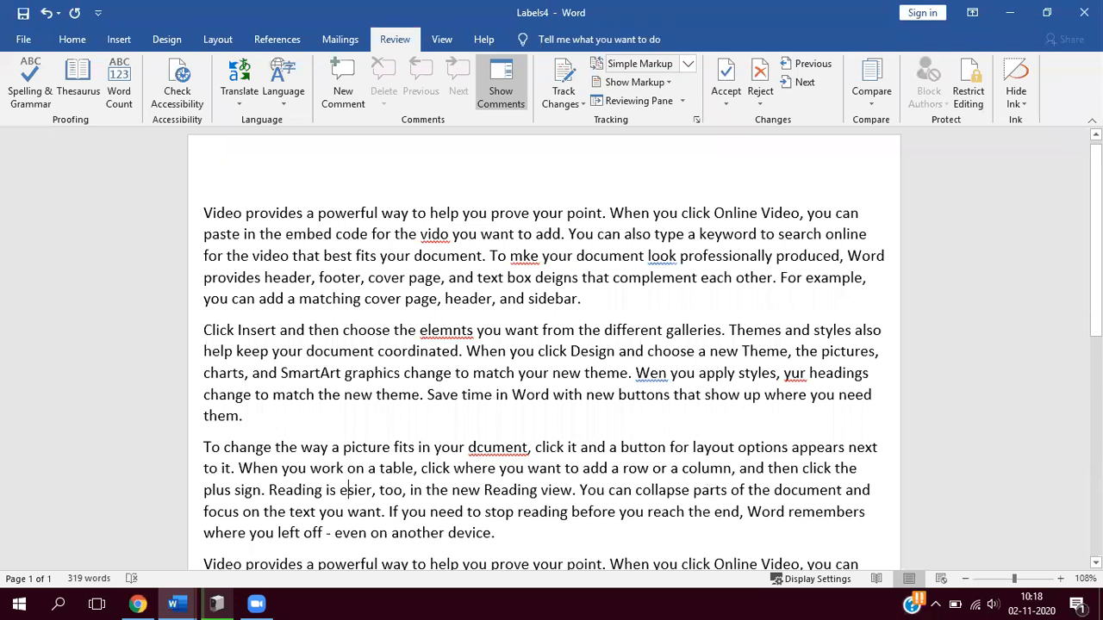
pyautogui.click(708, 489)
pyautogui.press('BackSpace')
pyautogui.click(681, 488)
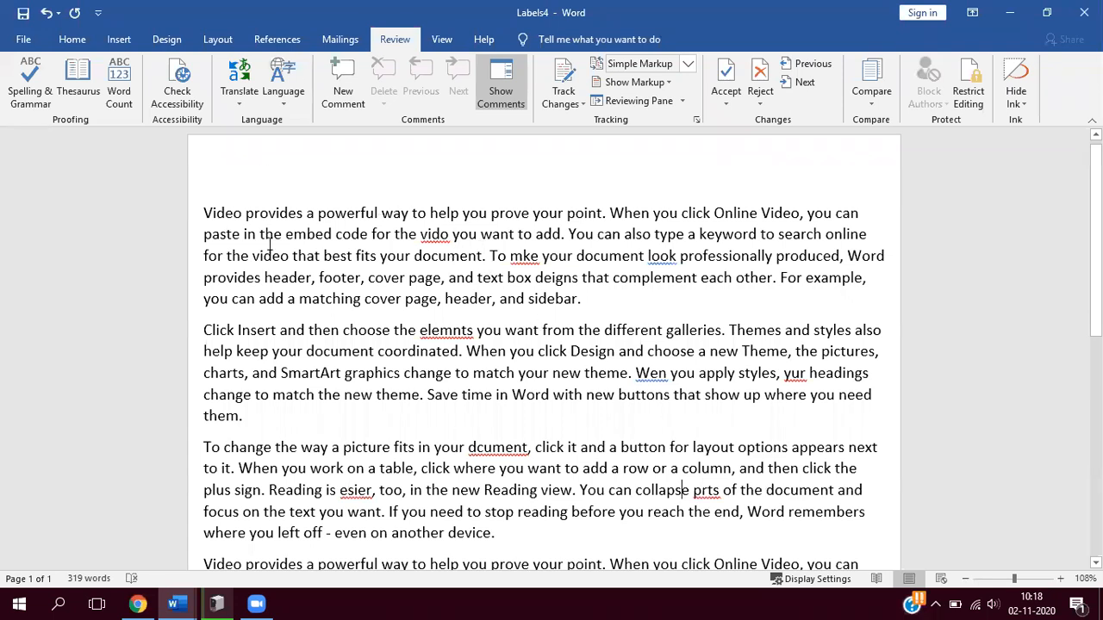
# - Run the spelling and grammar check from "vido", correcting the misspelled words to "video", "make" and "elements"
pyautogui.click(22, 95)
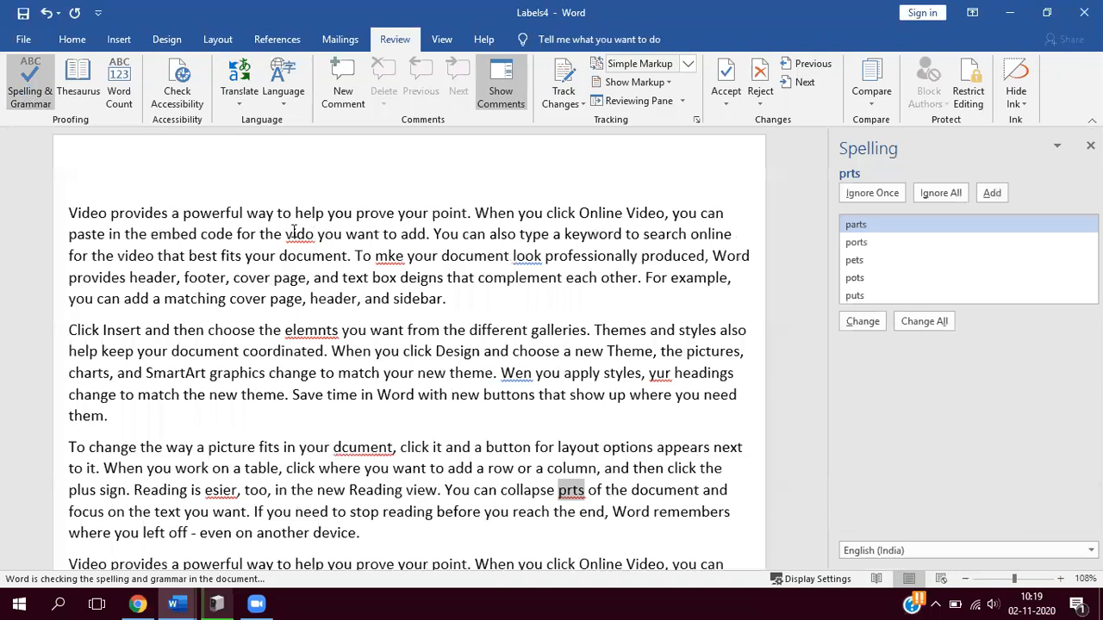
pyautogui.click(294, 234)
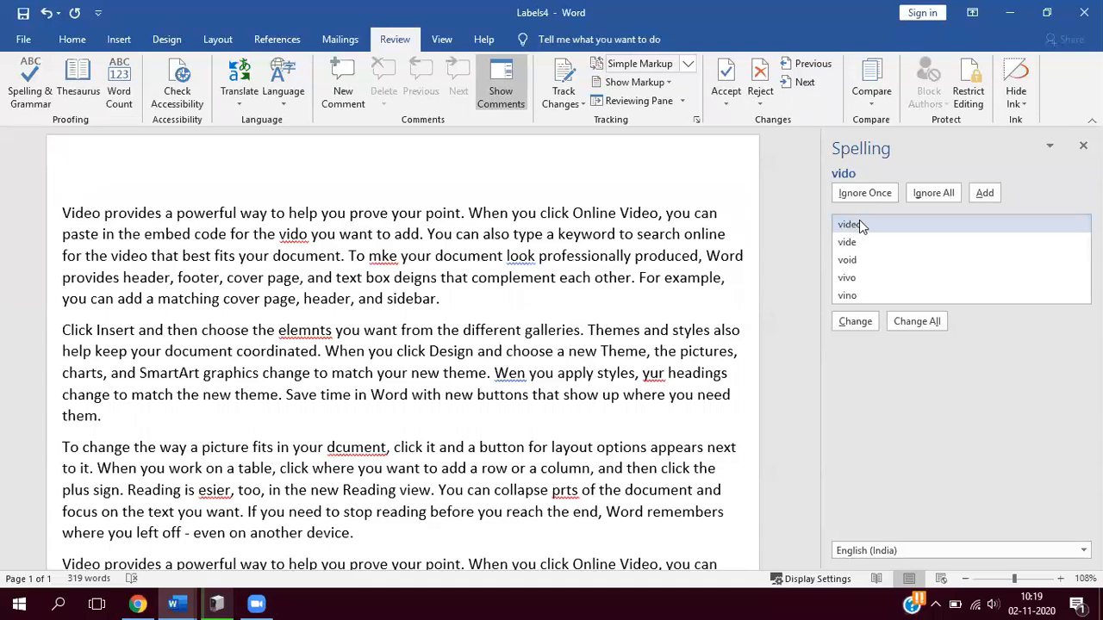
pyautogui.click(854, 321)
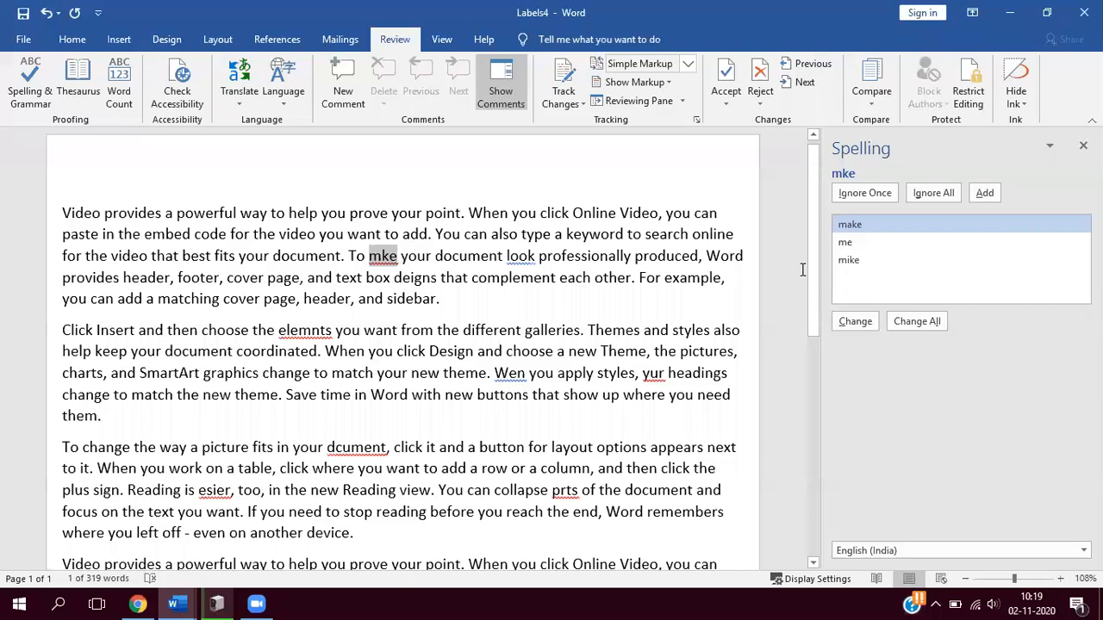
pyautogui.click(855, 323)
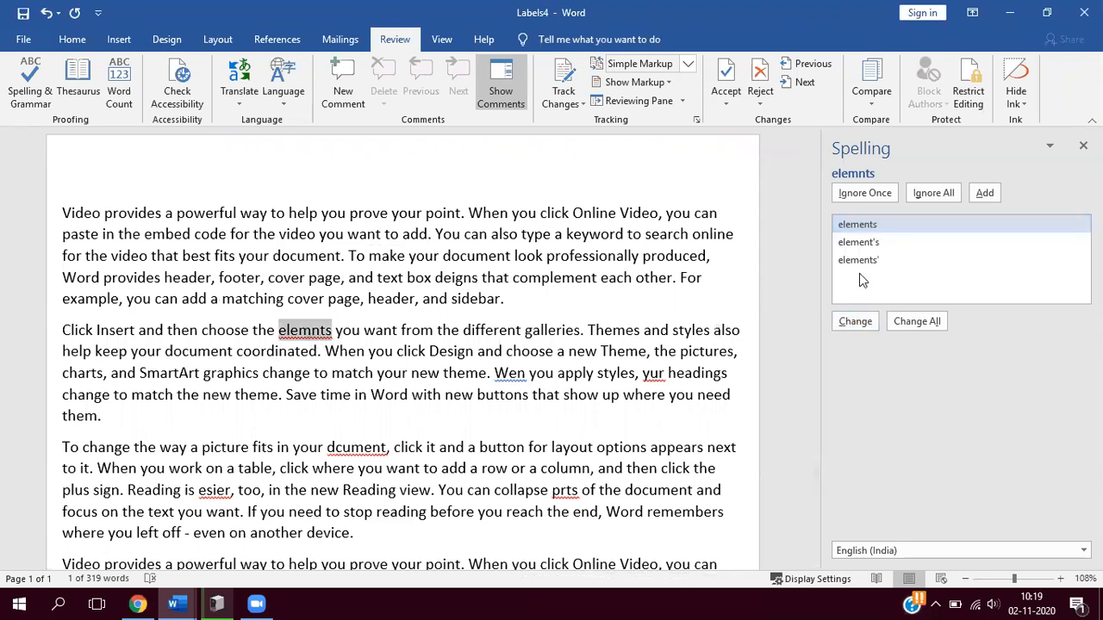
pyautogui.click(869, 330)
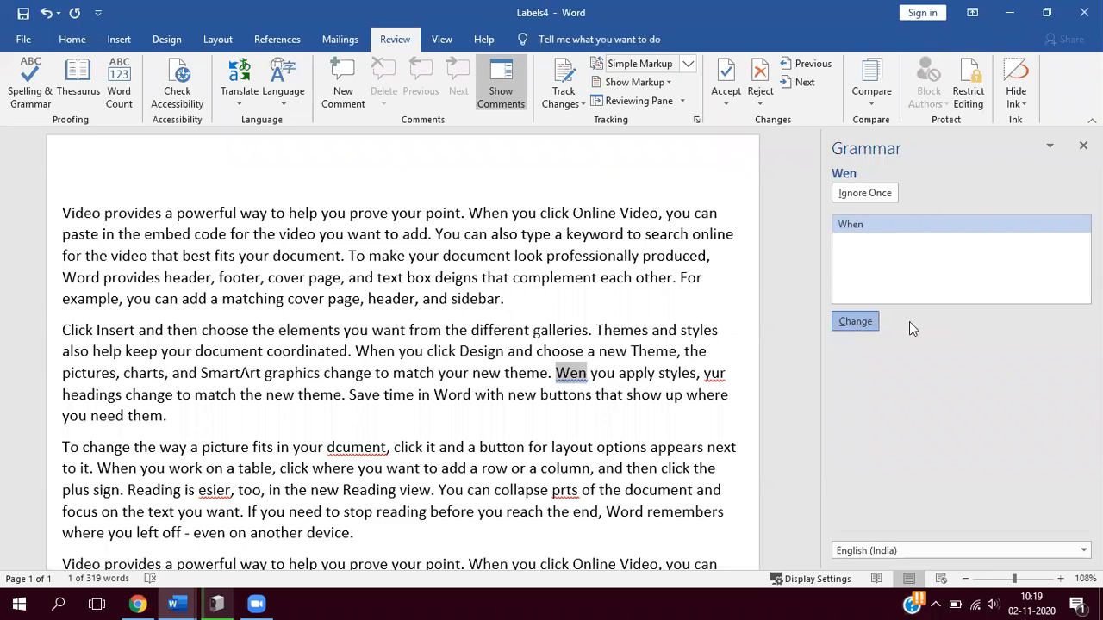
# - Accept the suggested corrections "When", "your", "document", "easier" and "parts", and finish the spelling and grammar check
pyautogui.click(872, 325)
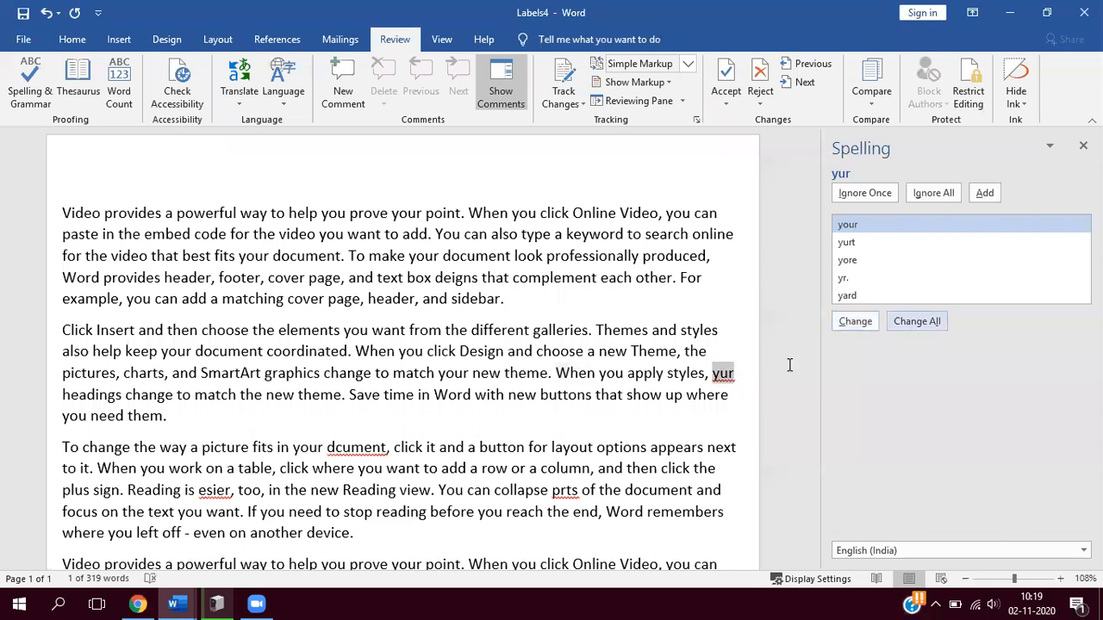
pyautogui.click(850, 326)
pyautogui.click(852, 325)
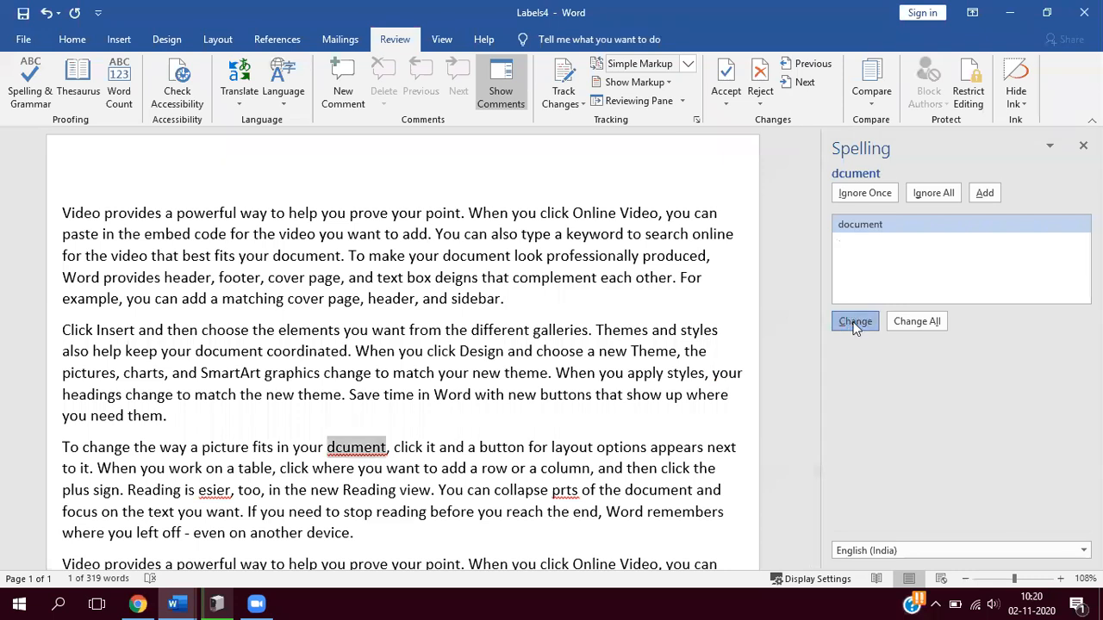
pyautogui.click(857, 323)
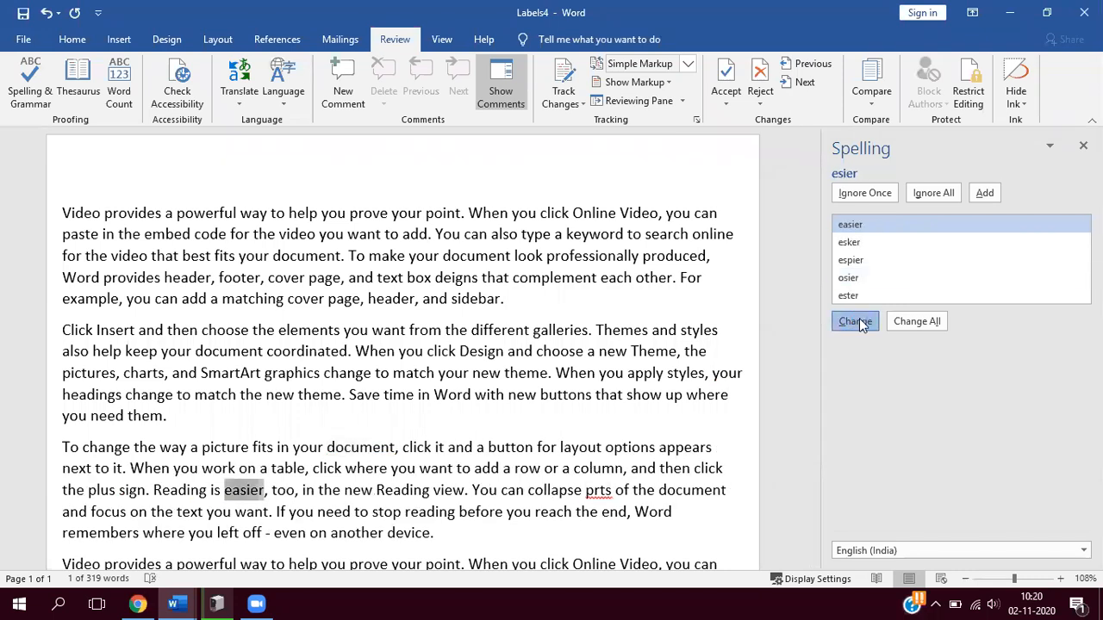
pyautogui.click(858, 321)
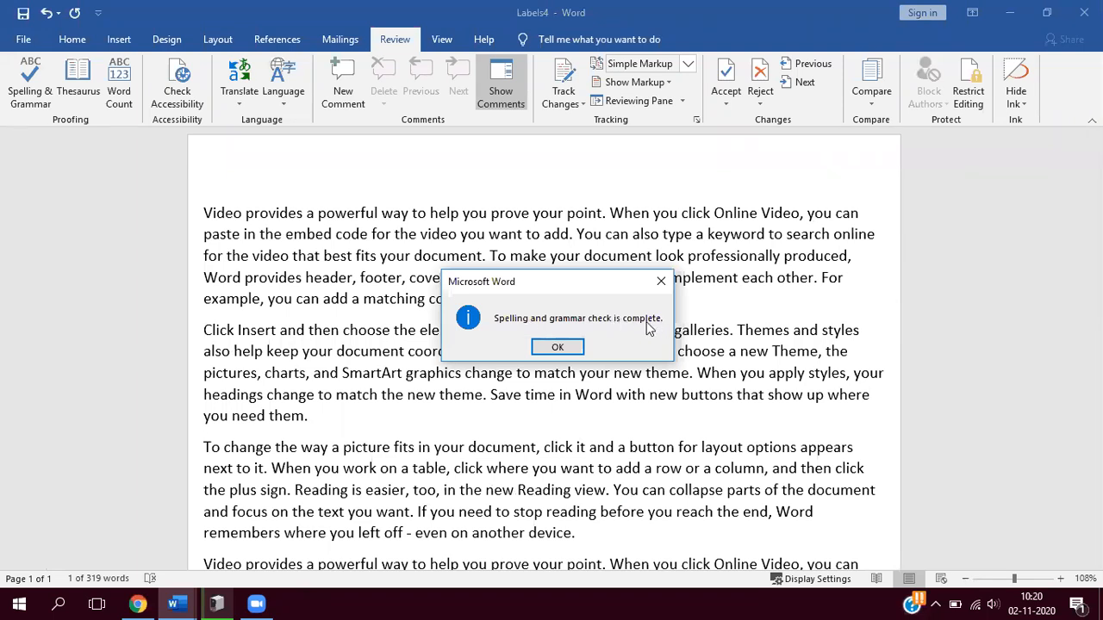
pyautogui.click(558, 350)
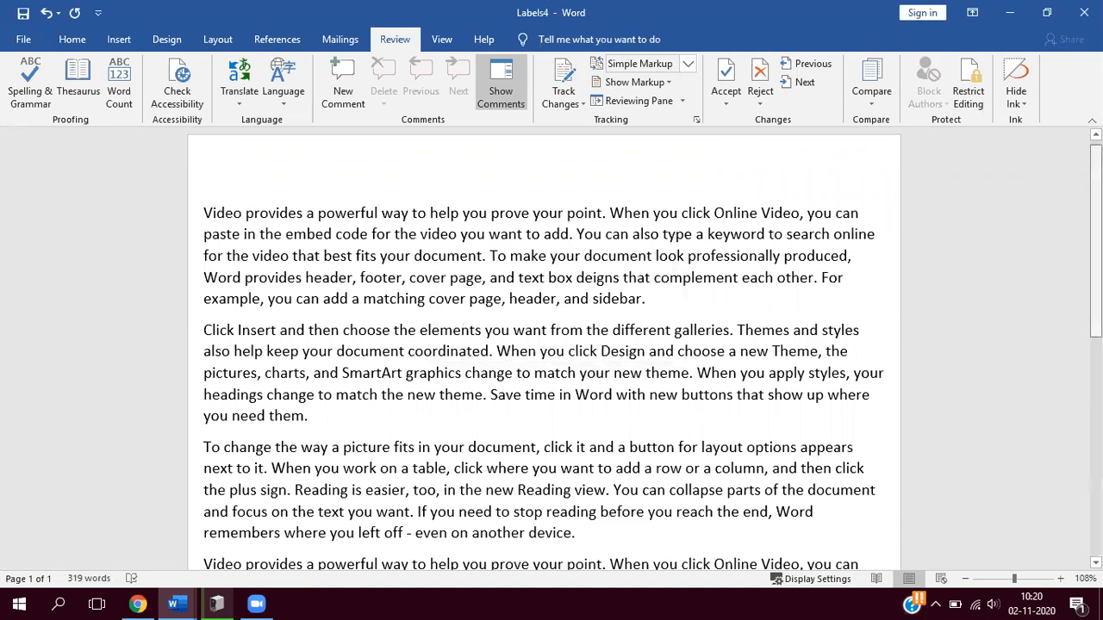
pyautogui.scroll(-1, 552, 344)
pyautogui.scroll(-1, 551, 344)
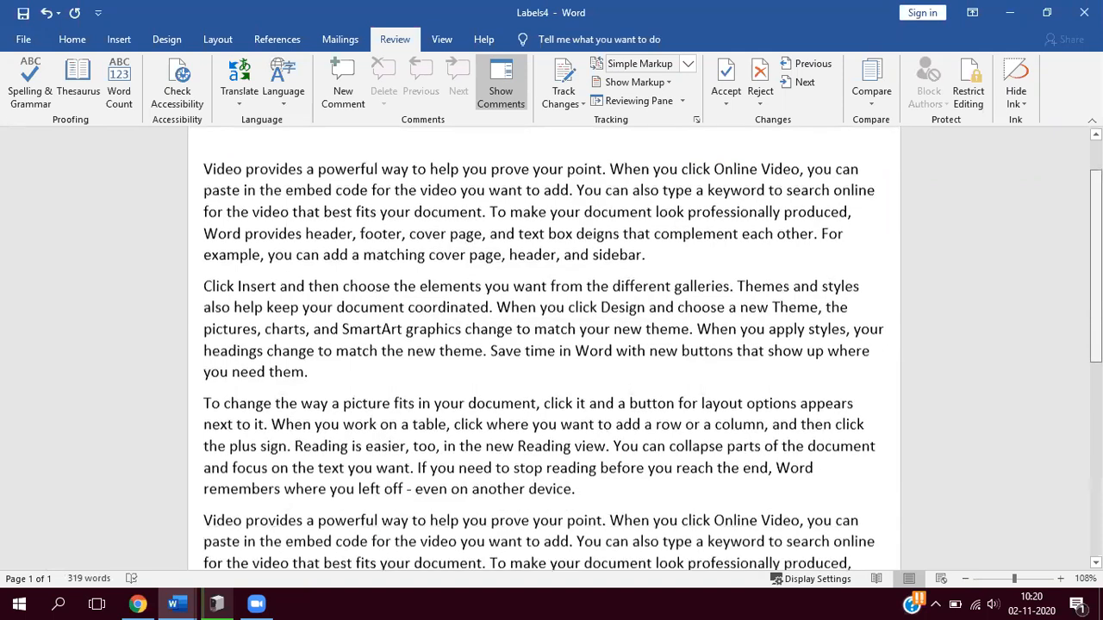
pyautogui.scroll(-3, 548, 267)
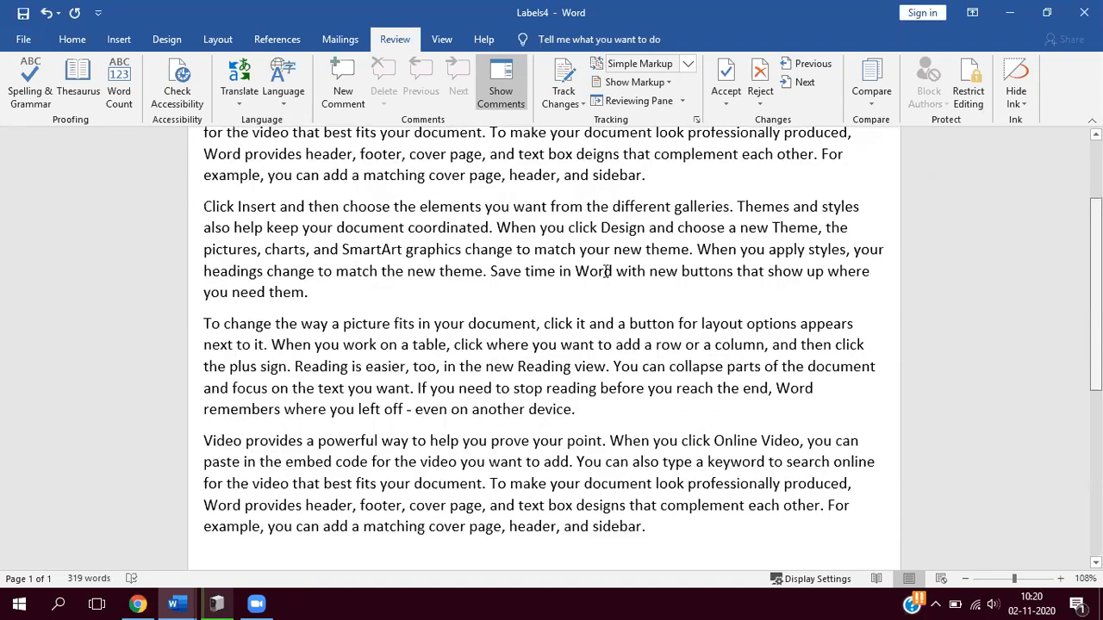
pyautogui.scroll(4, 608, 271)
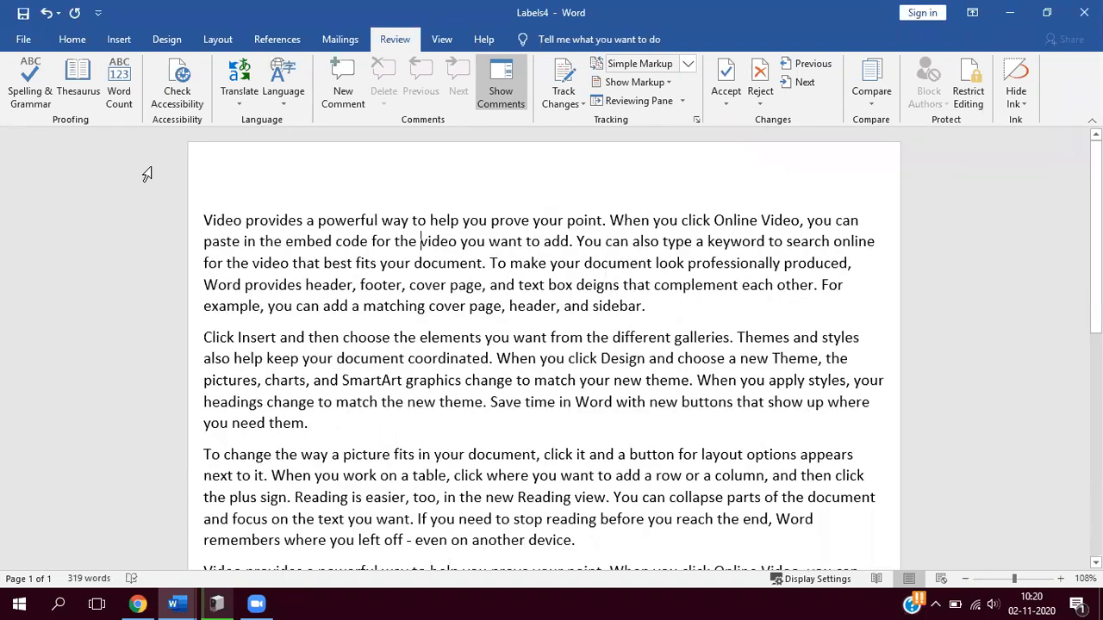
pyautogui.click(15, 92)
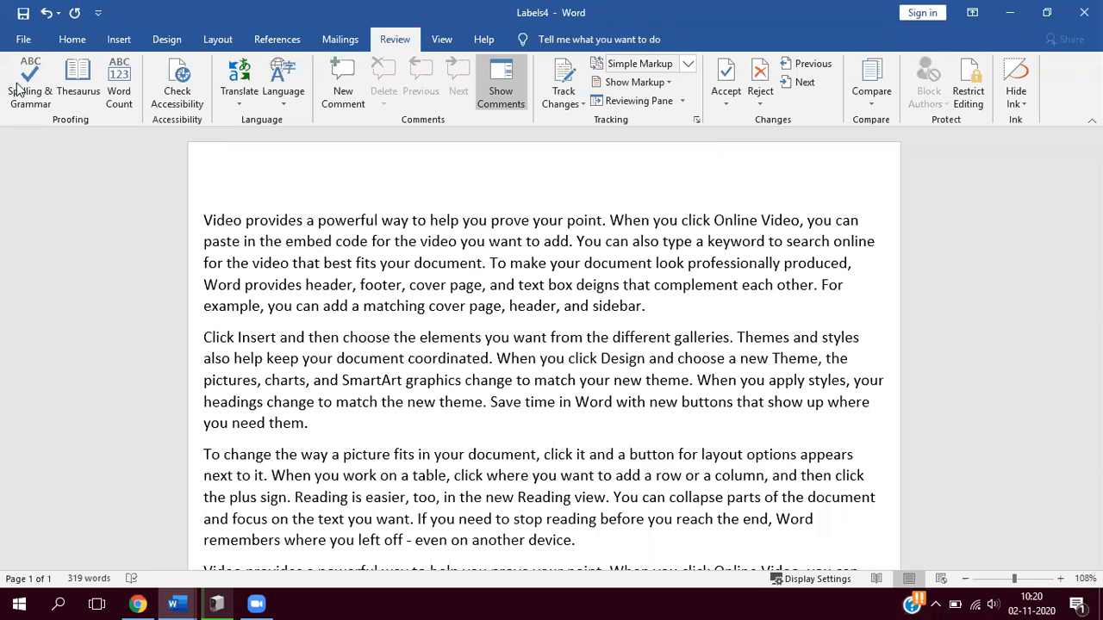
# - Look up the word "galleries" from the second paragraph in the Thesaurus
pyautogui.click(93, 86)
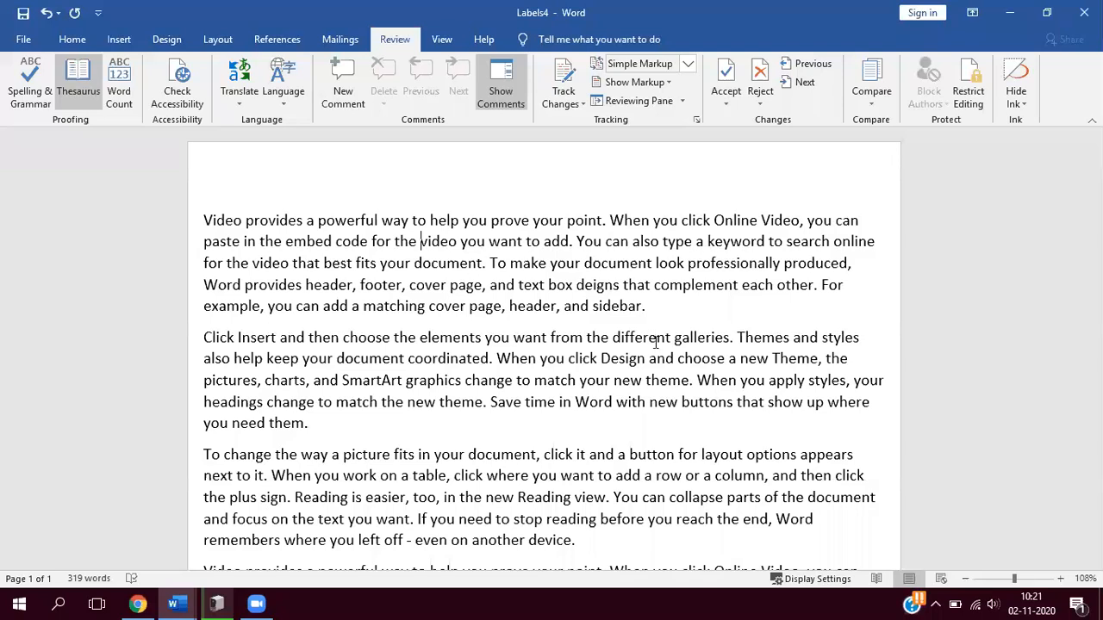
pyautogui.doubleClick(705, 339)
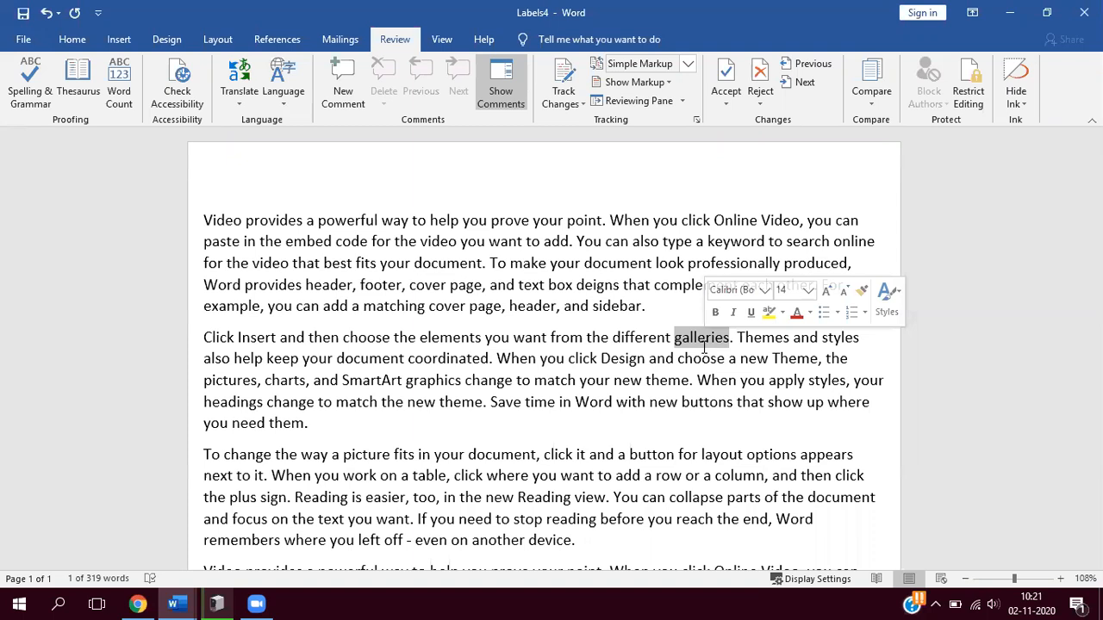
pyautogui.click(85, 82)
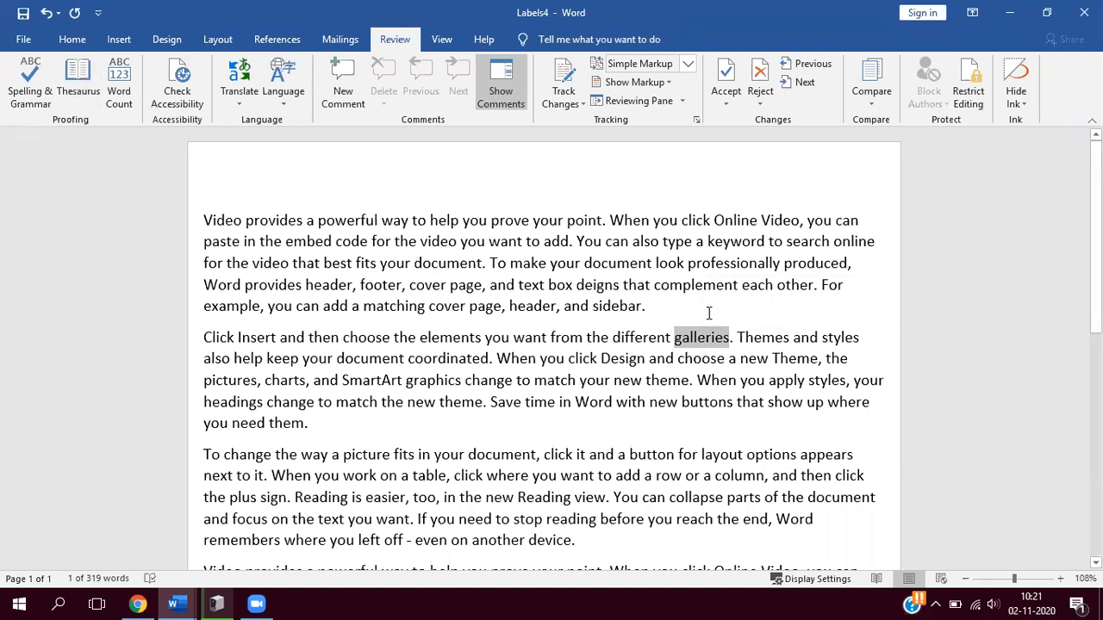
# - Zoom in on the document to 138%
pyautogui.scroll(1, 339, 162)
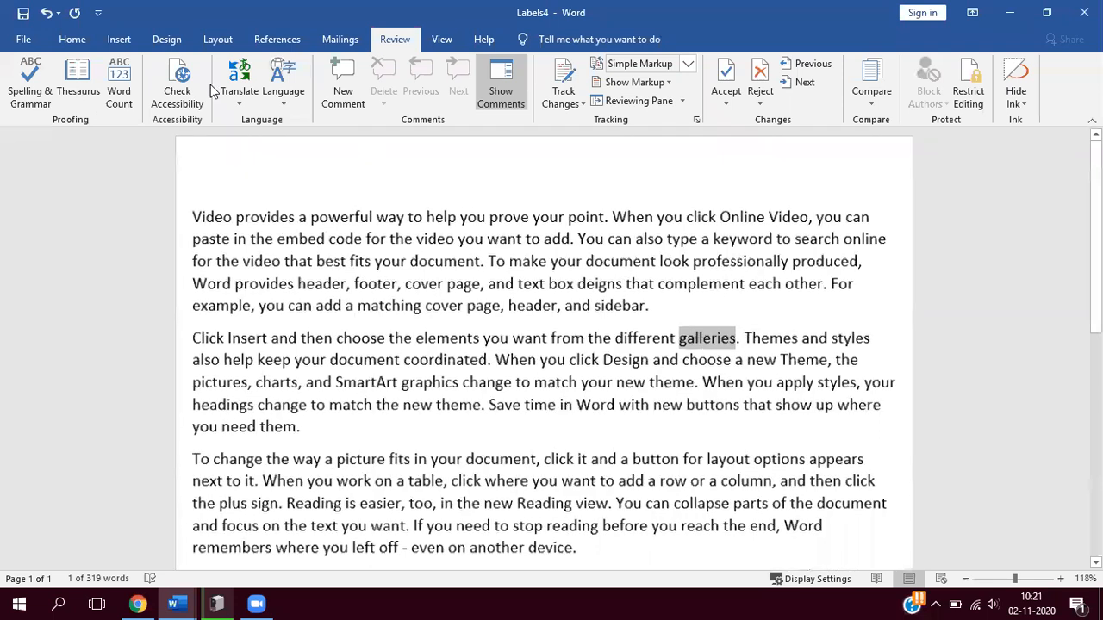
pyautogui.scroll(1, 211, 84)
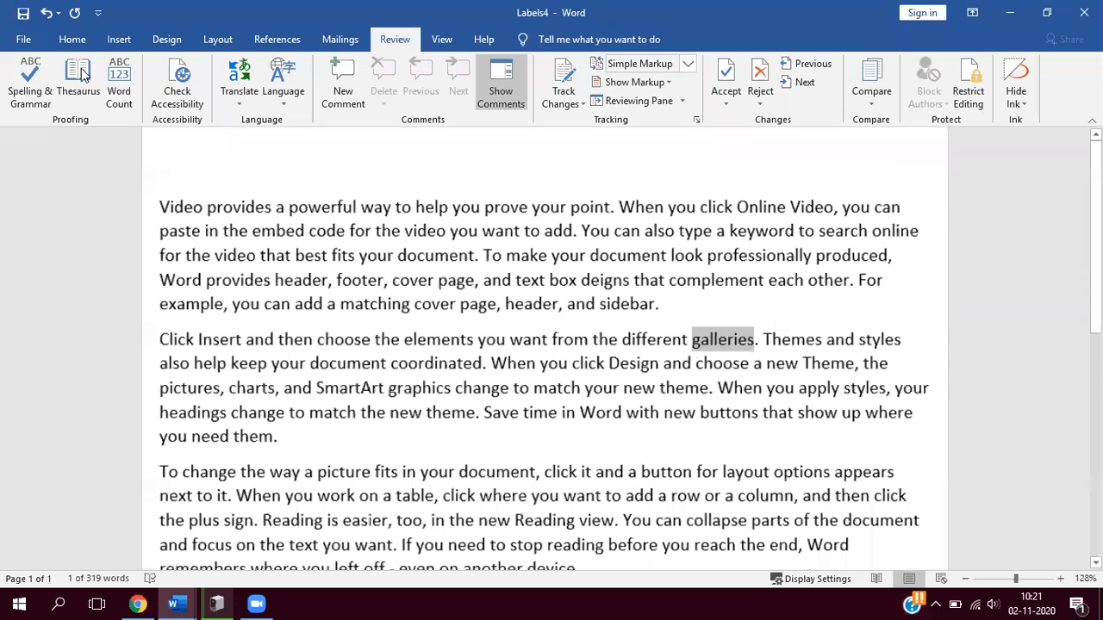
pyautogui.scroll(1, 585, 155)
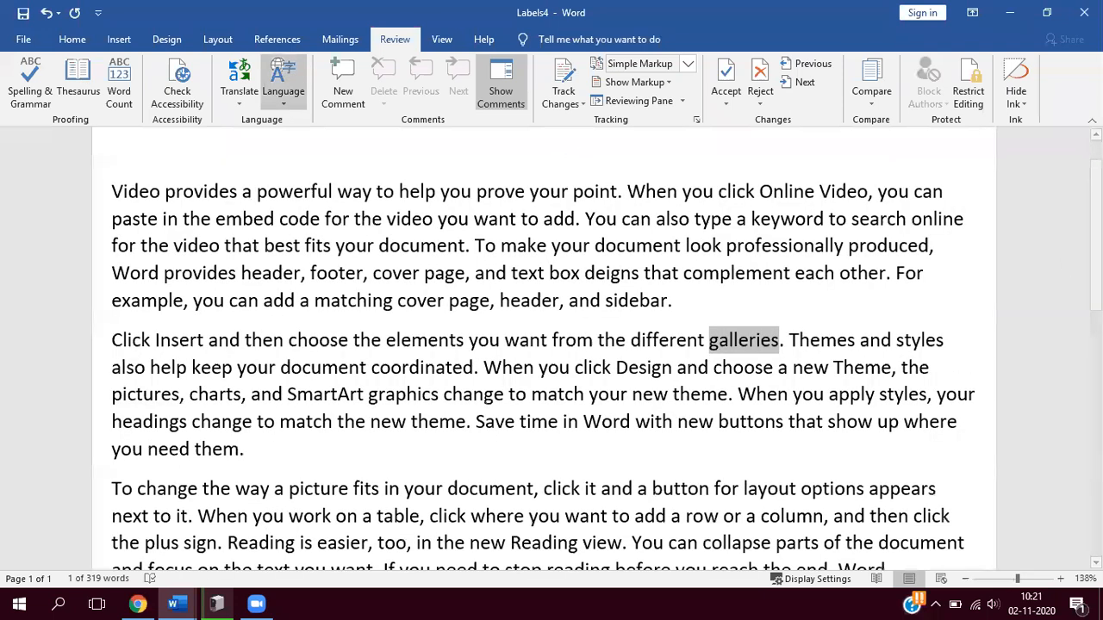
# - Look up synonyms for "galleries" in the second paragraph and "keyword" in the first paragraph with the Thesaurus
pyautogui.hotkey('shift', 'F7')
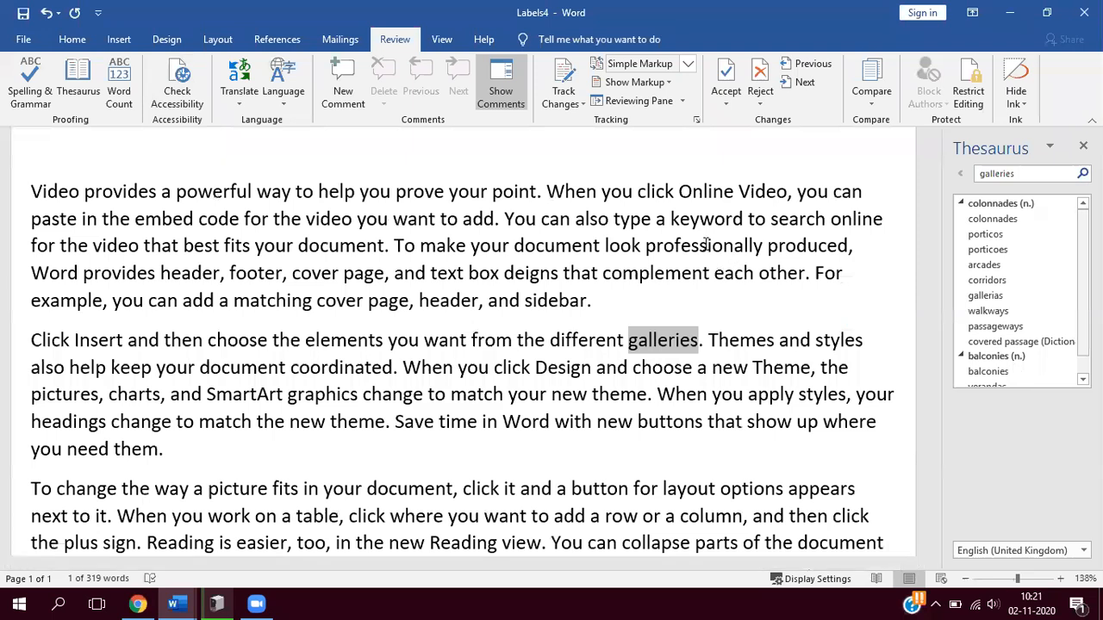
pyautogui.scroll(-1, 1017, 320)
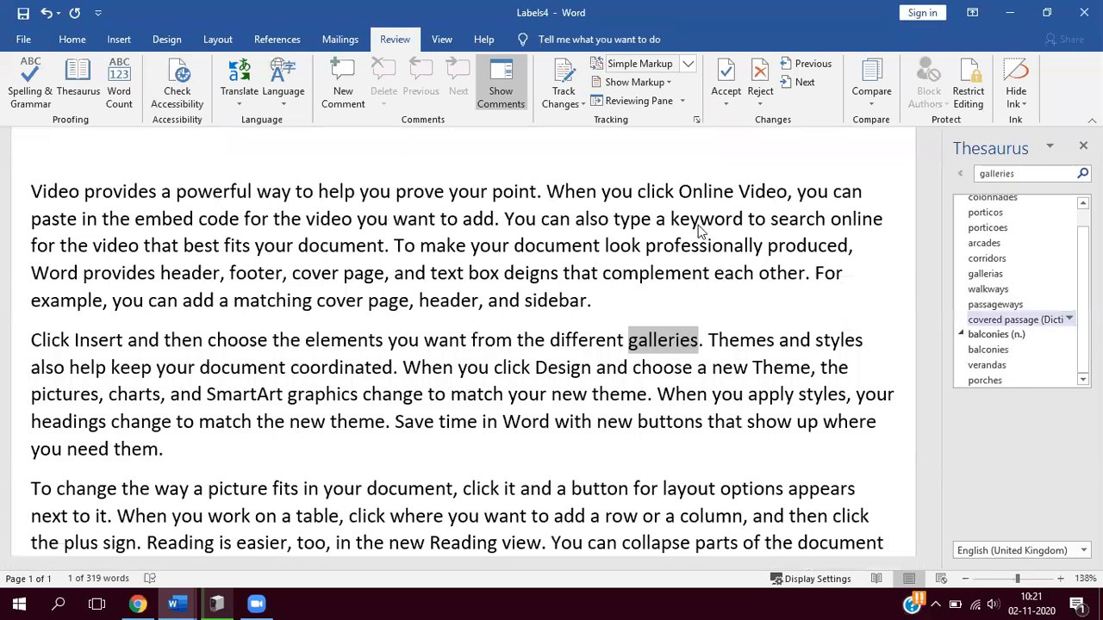
pyautogui.click(87, 84)
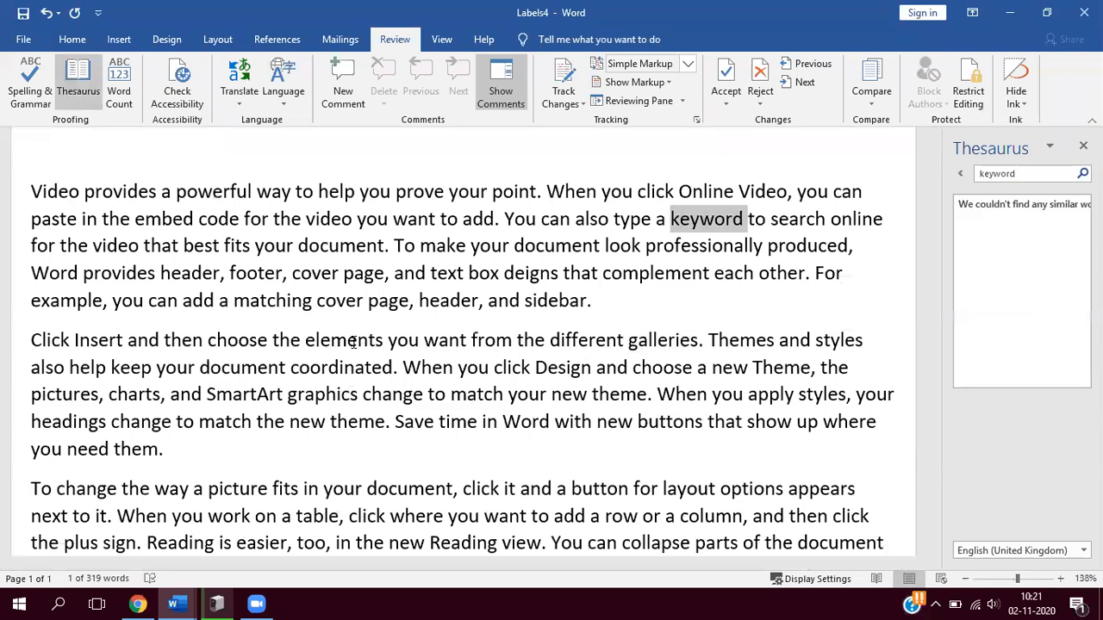
# - Look up "elements" from the second paragraph in the Thesaurus, examine its groups of synonyms, and close the Thesaurus
pyautogui.doubleClick(353, 342)
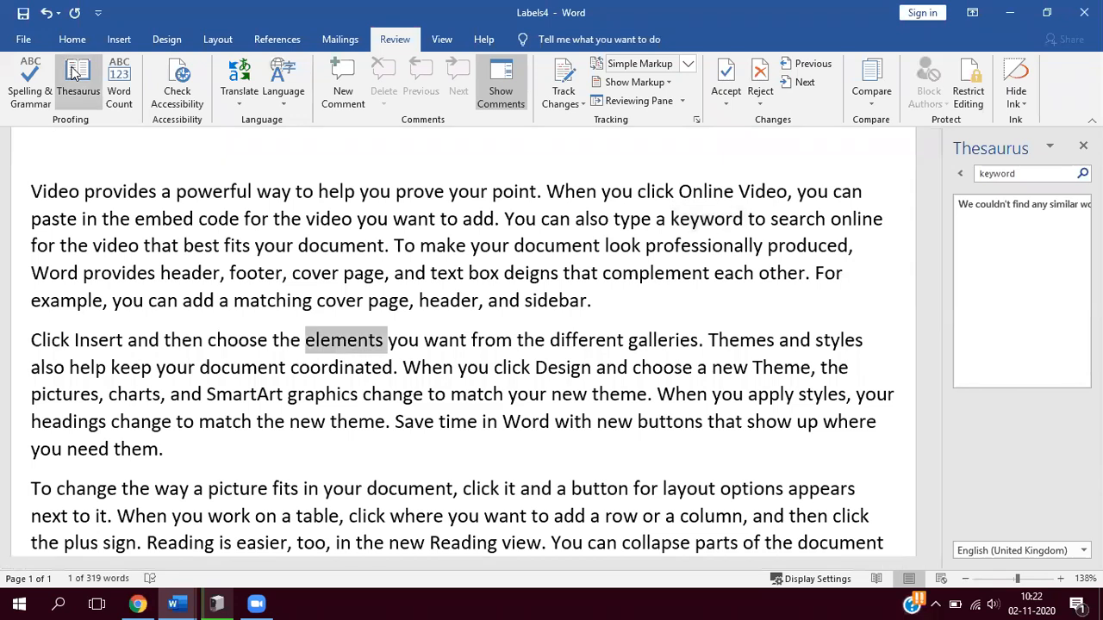
pyautogui.click(74, 73)
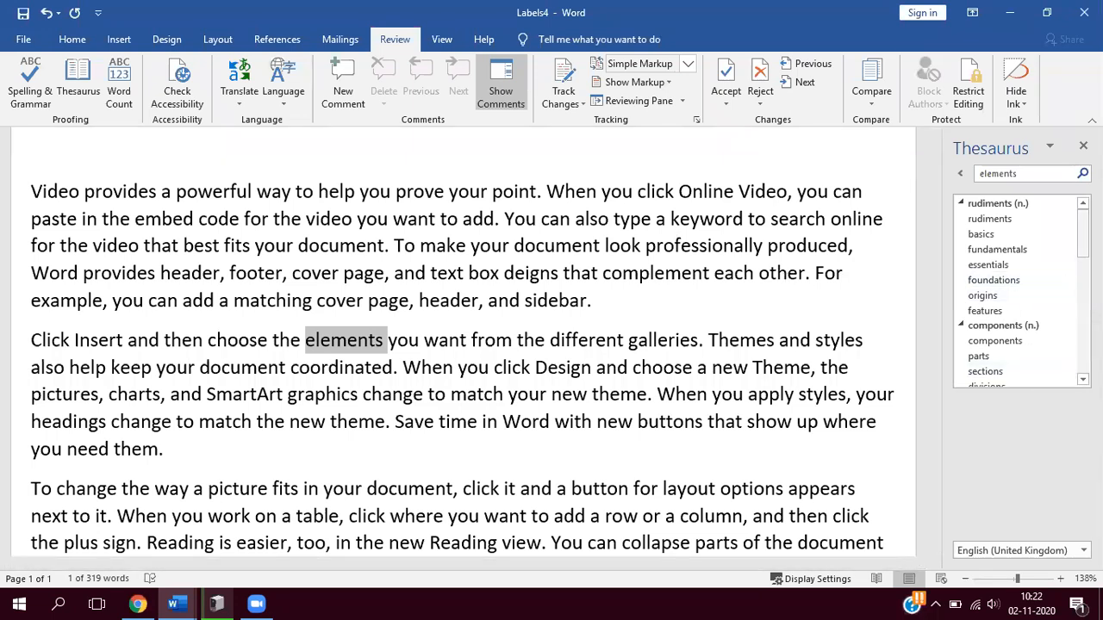
pyautogui.scroll(-5, 1017, 293)
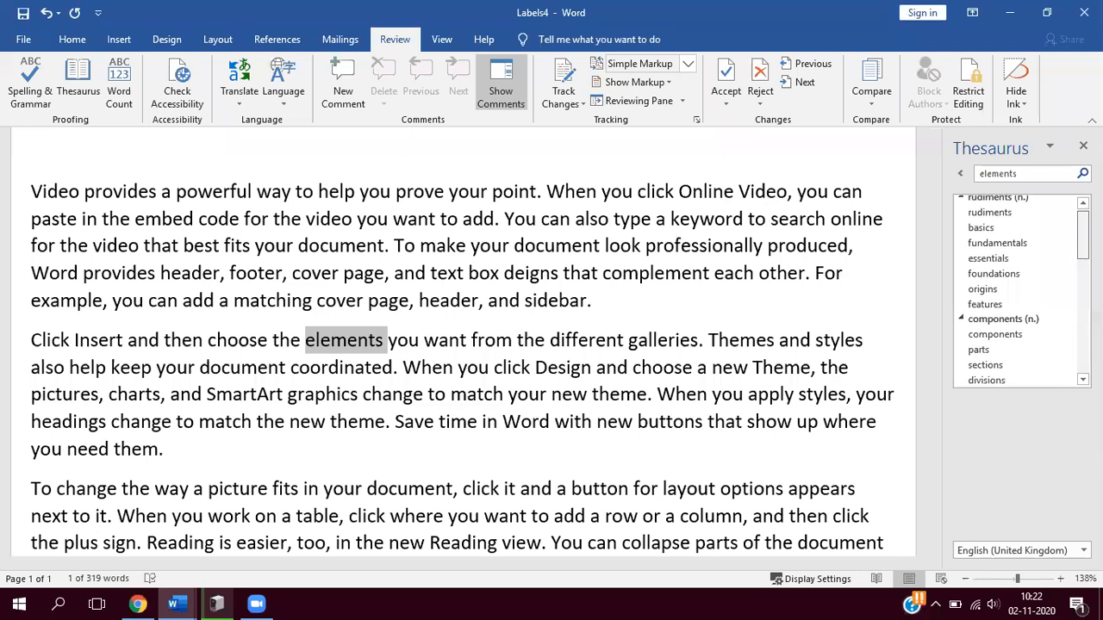
pyautogui.moveTo(1083, 268); pyautogui.dragTo(1083, 268)
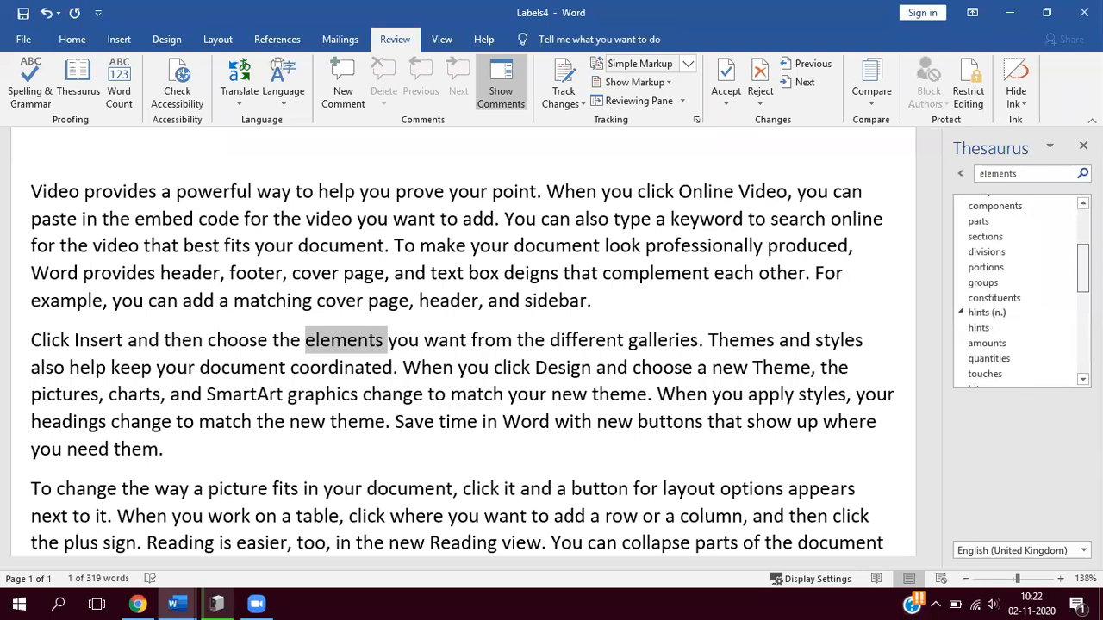
pyautogui.scroll(-5, 1017, 293)
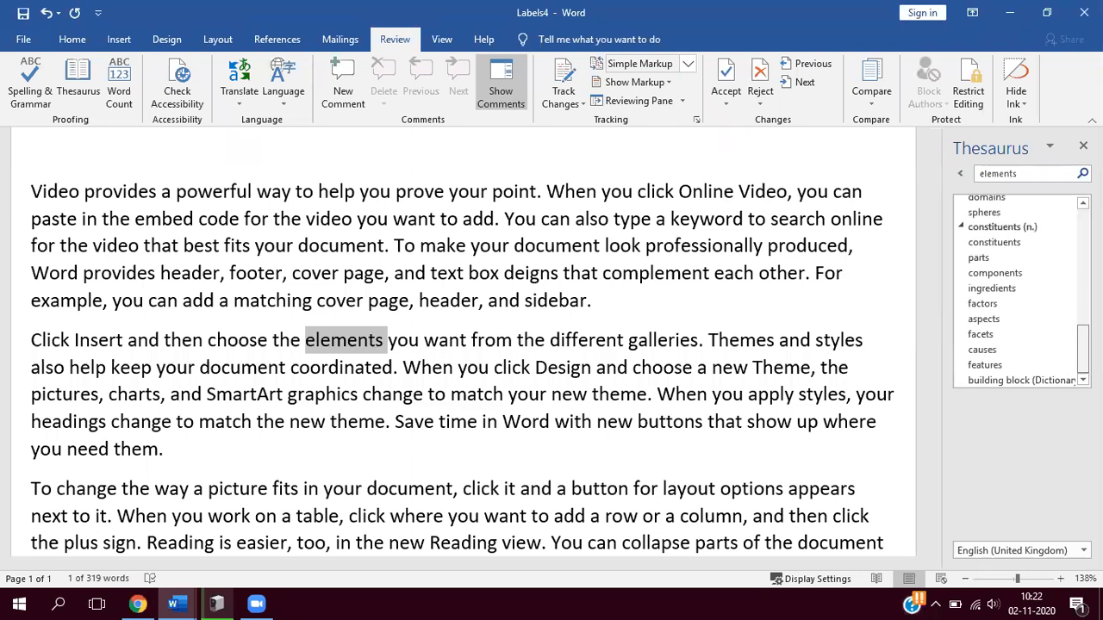
pyautogui.scroll(4, 1017, 293)
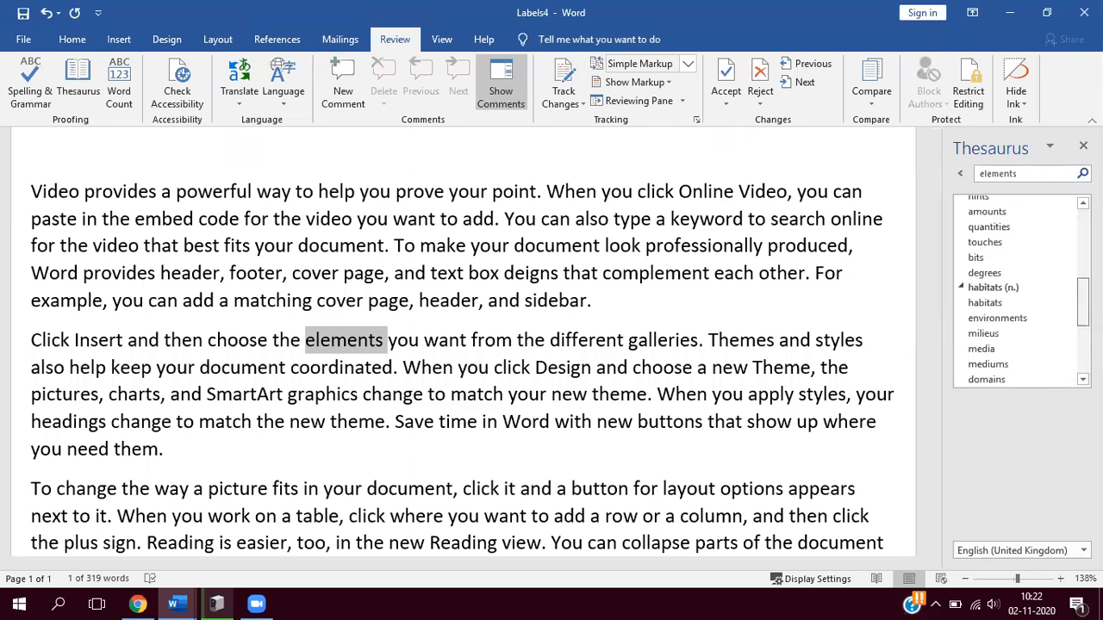
pyautogui.scroll(6, 1017, 293)
pyautogui.scroll(-6, 1016, 293)
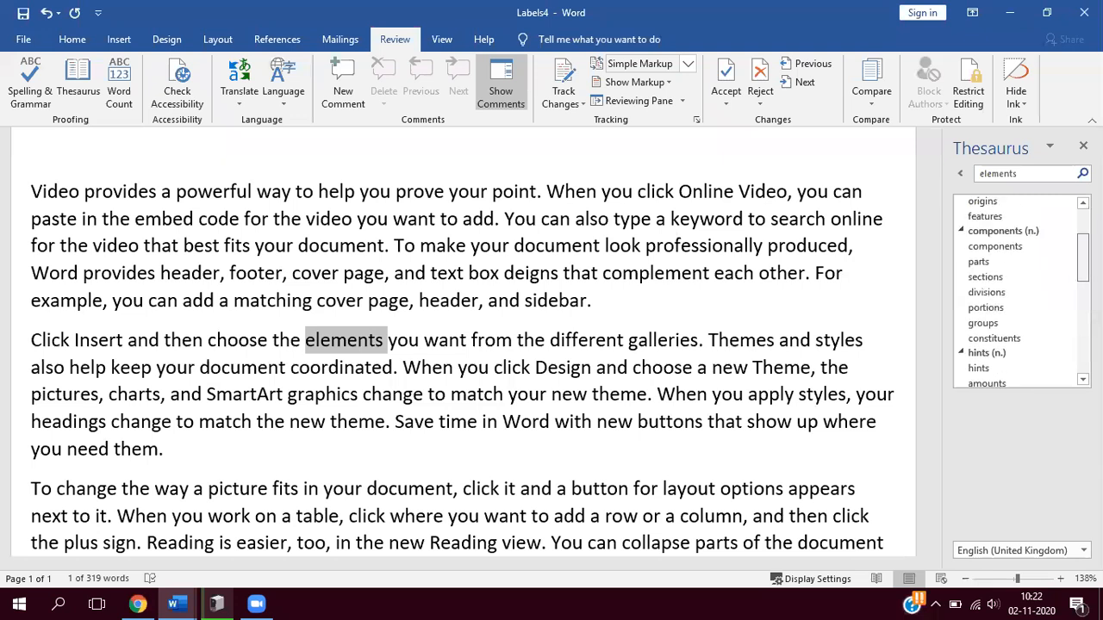
pyautogui.scroll(-3, 1016, 293)
pyautogui.scroll(8, 1017, 293)
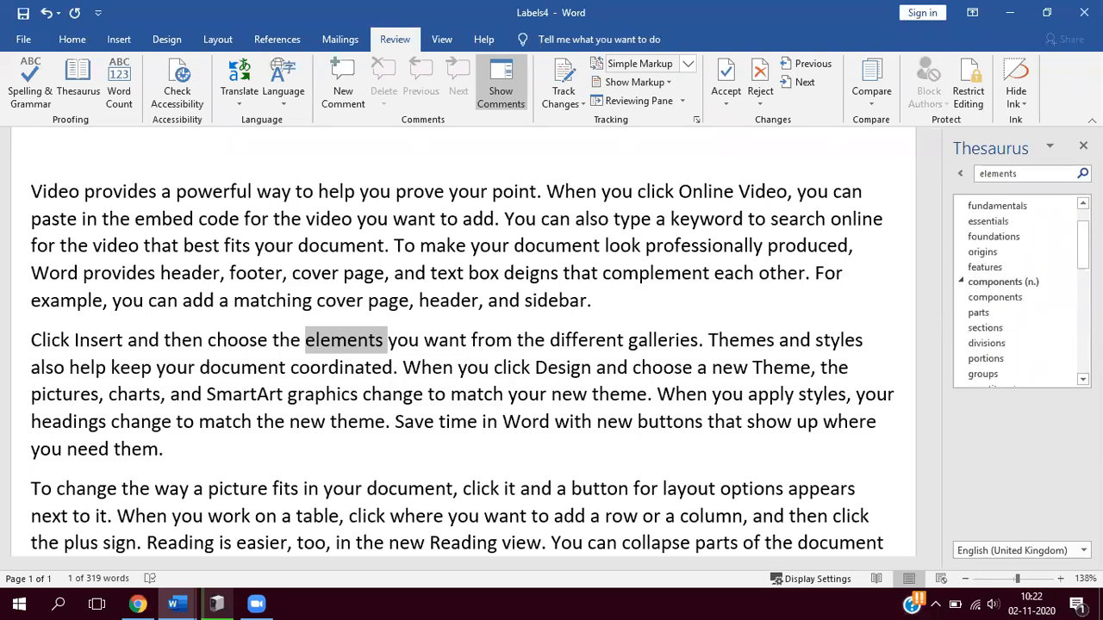
pyautogui.scroll(1, 1016, 293)
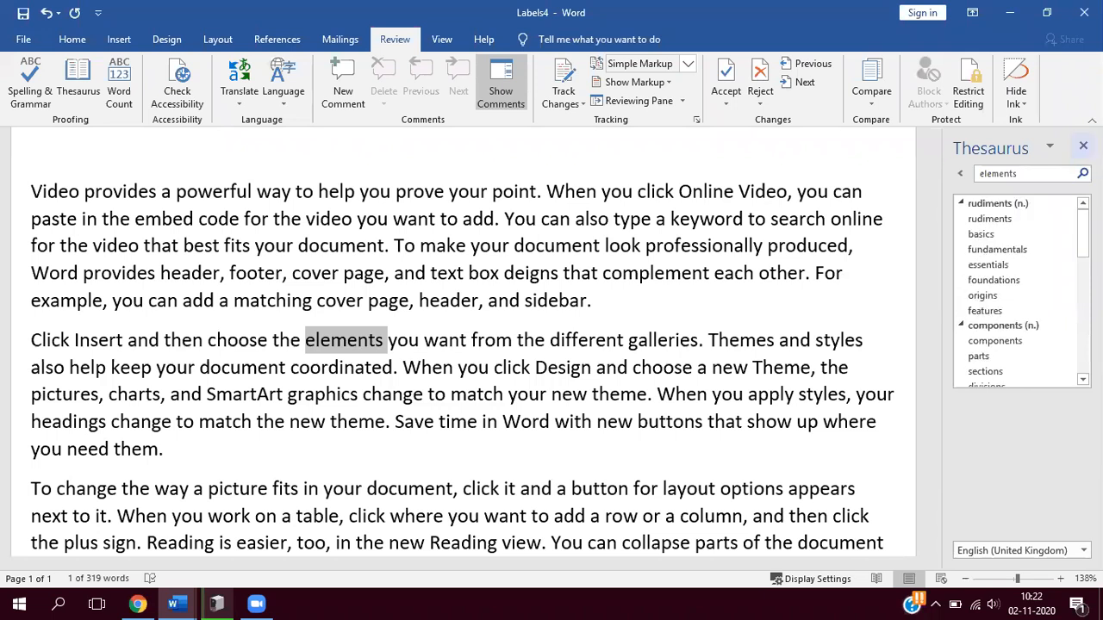
pyautogui.click(1083, 147)
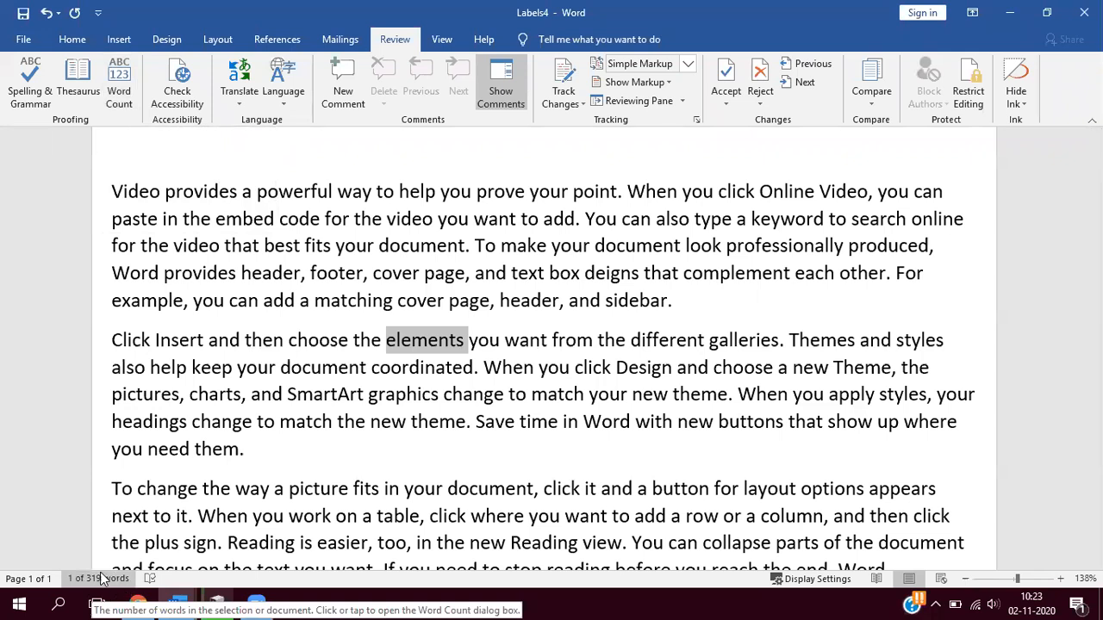
# - View the word count statistics for the selected word "elements" and close them
pyautogui.click(118, 84)
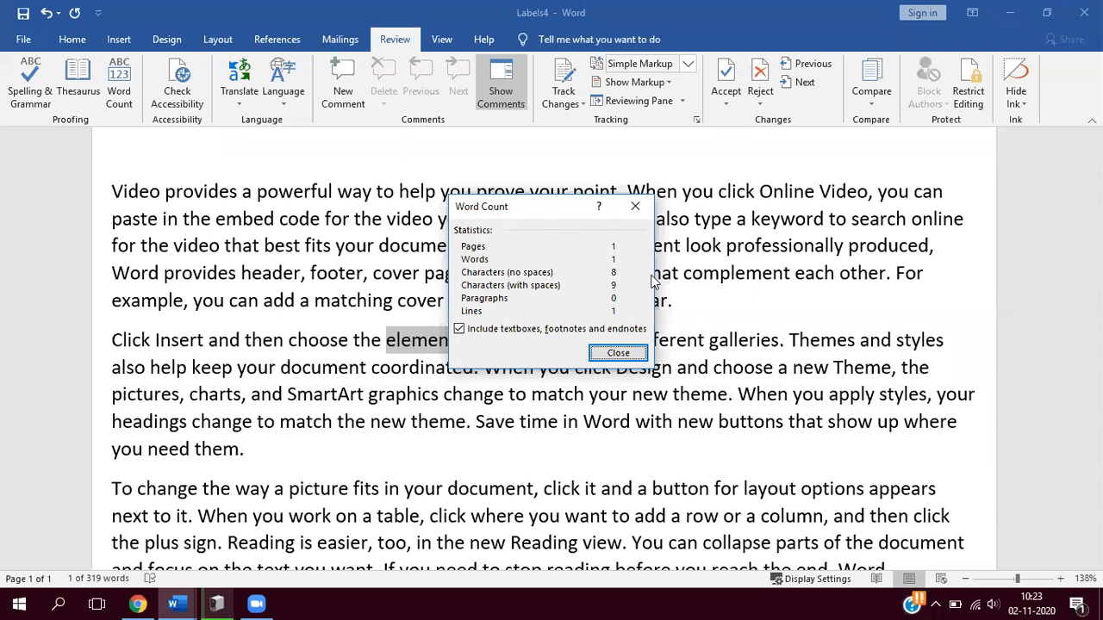
pyautogui.moveTo(551, 207); pyautogui.dragTo(639, 217)
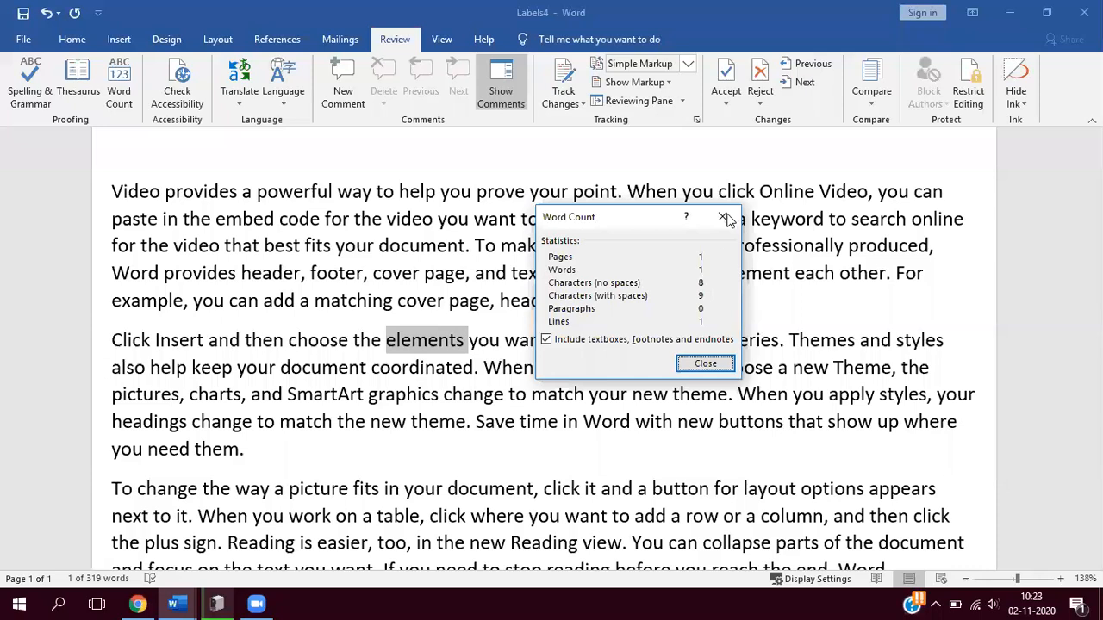
pyautogui.press('Escape')
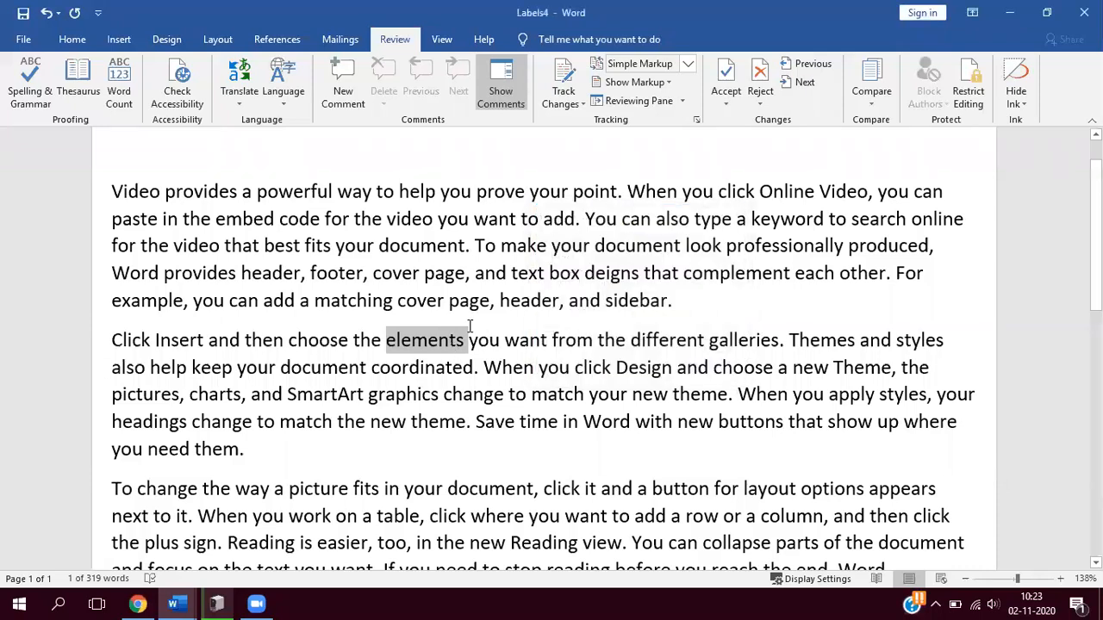
# - View the word count statistics for the whole document with nothing selected, and run the accessibility check
pyautogui.click(449, 338)
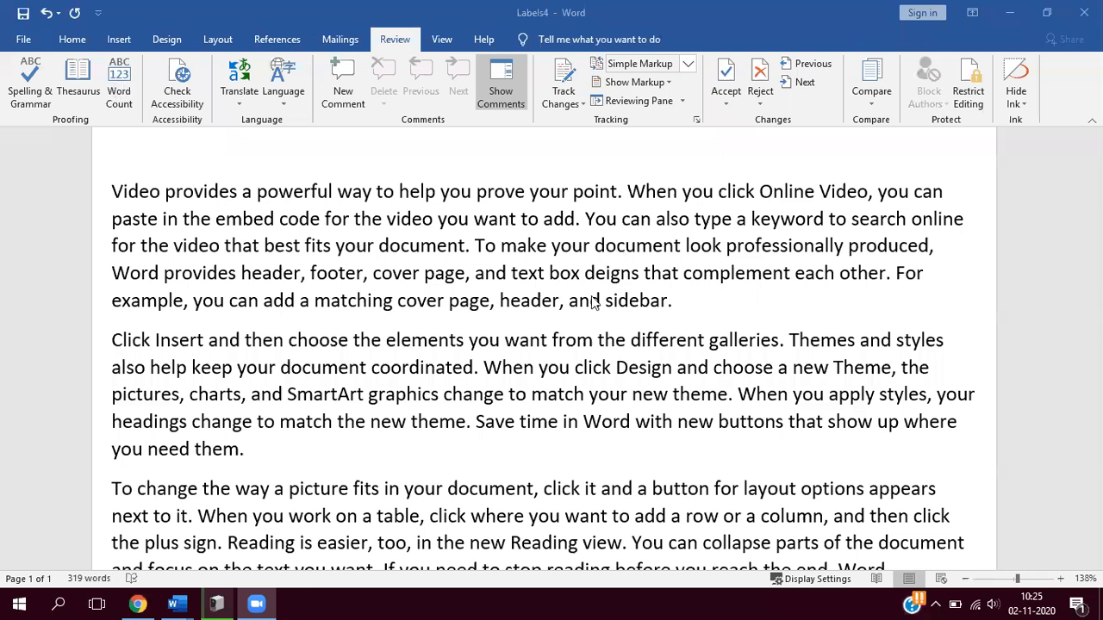
pyautogui.click(119, 91)
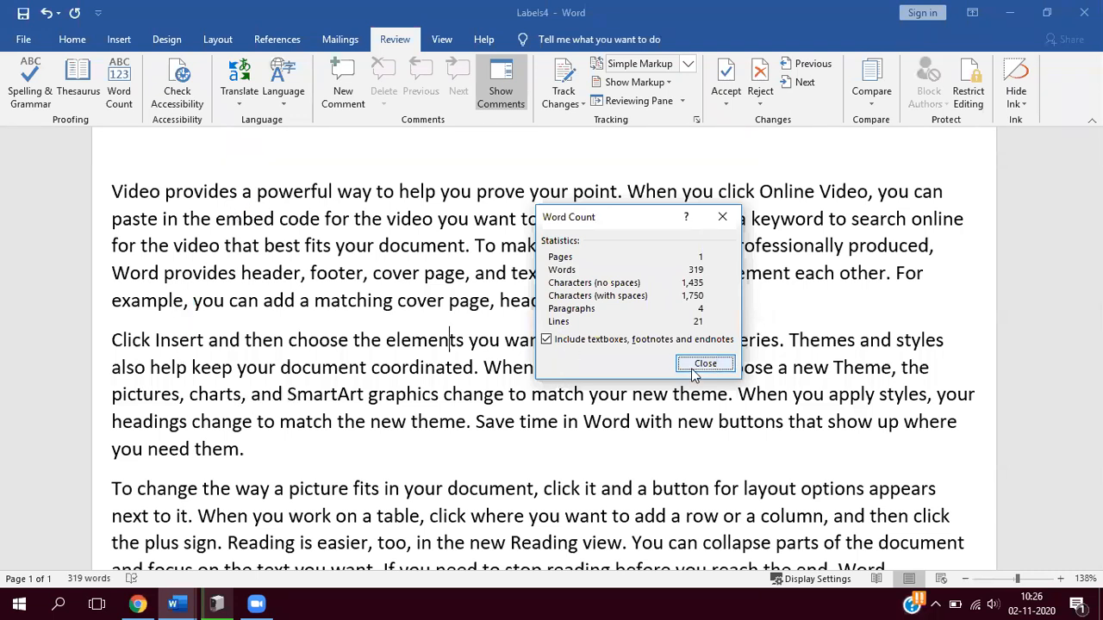
pyautogui.press('Escape')
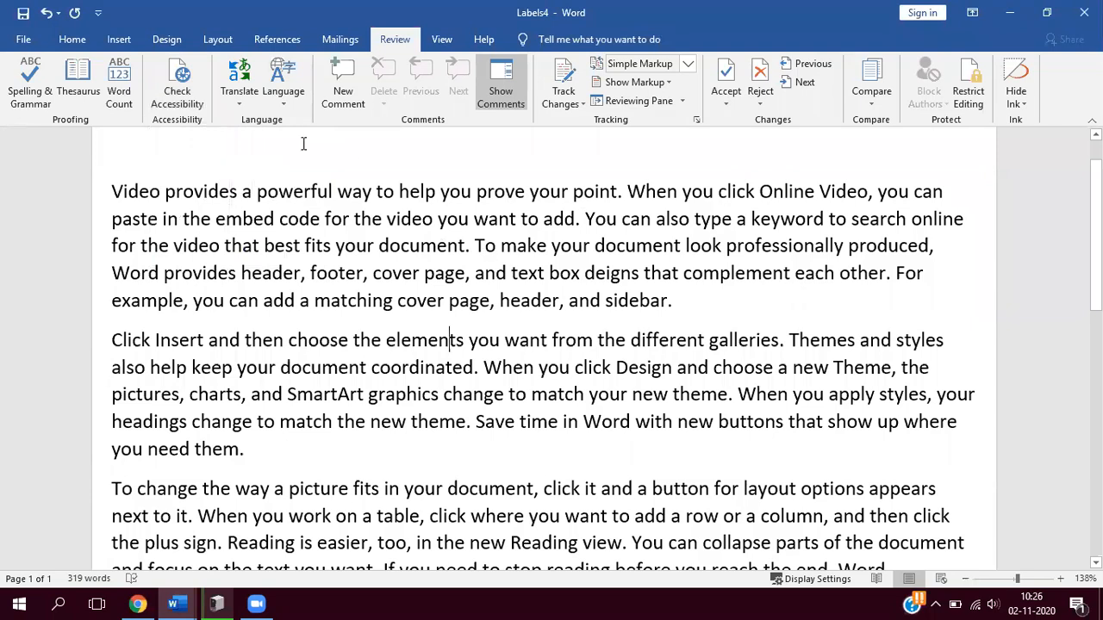
pyautogui.click(179, 86)
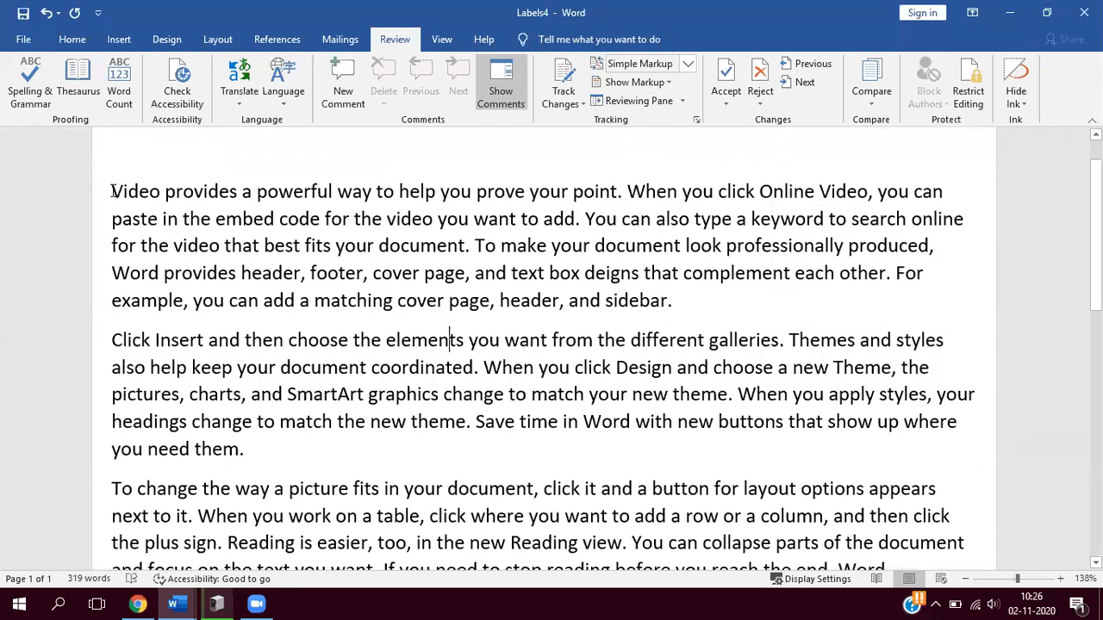
# - Set the font colour of the whole first paragraph to white
pyautogui.moveTo(112, 189); pyautogui.dragTo(203, 220)
pyautogui.moveTo(297, 266); pyautogui.dragTo(670, 304)
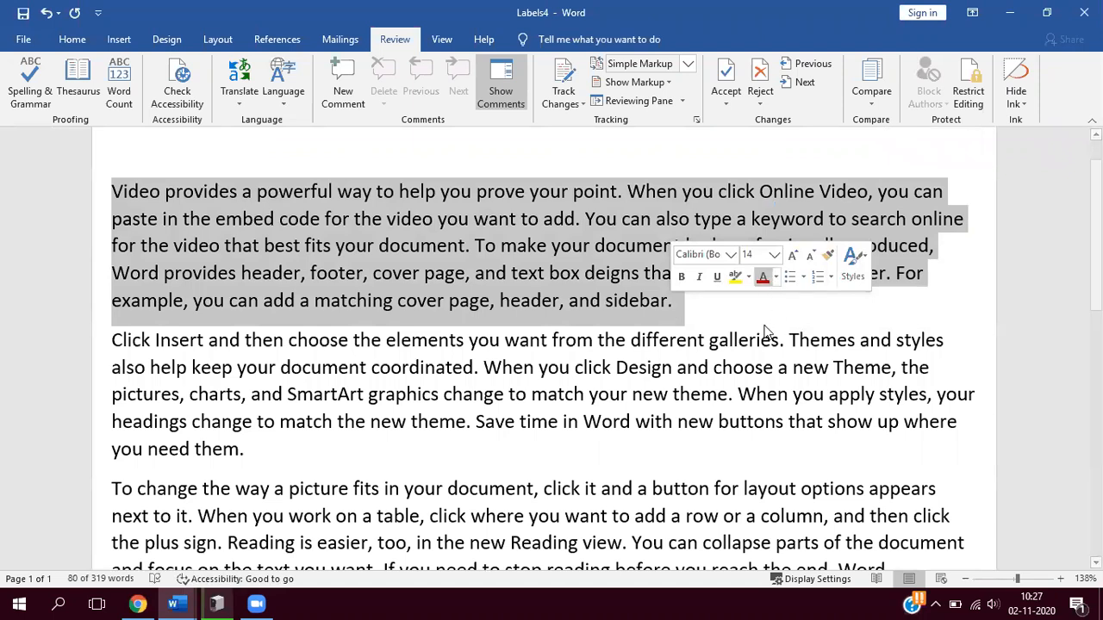
pyautogui.click(775, 276)
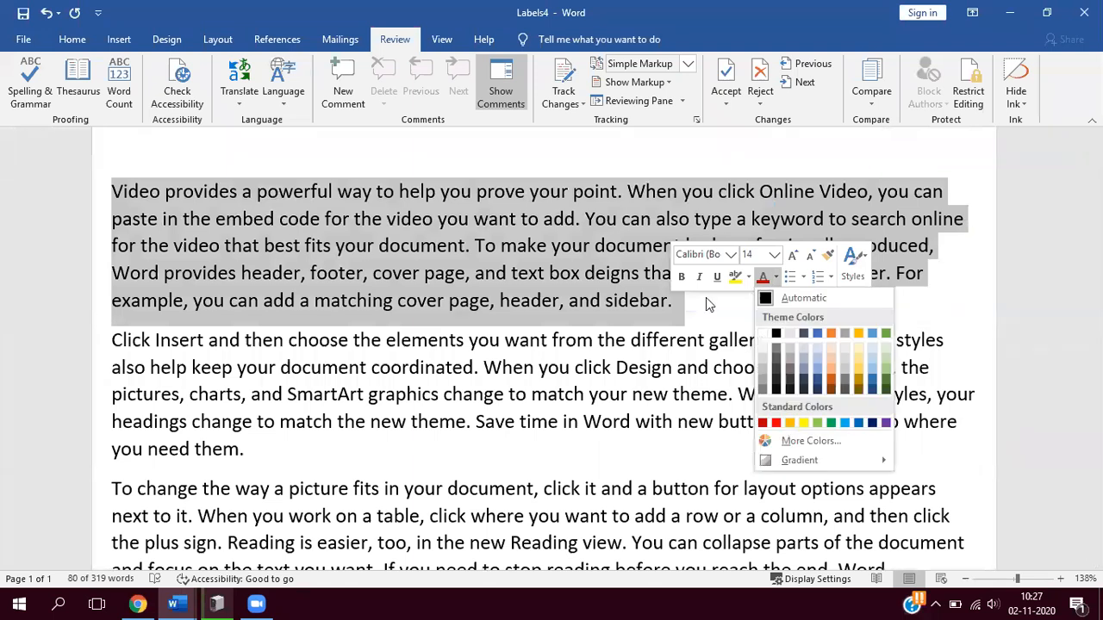
pyautogui.press('Return')
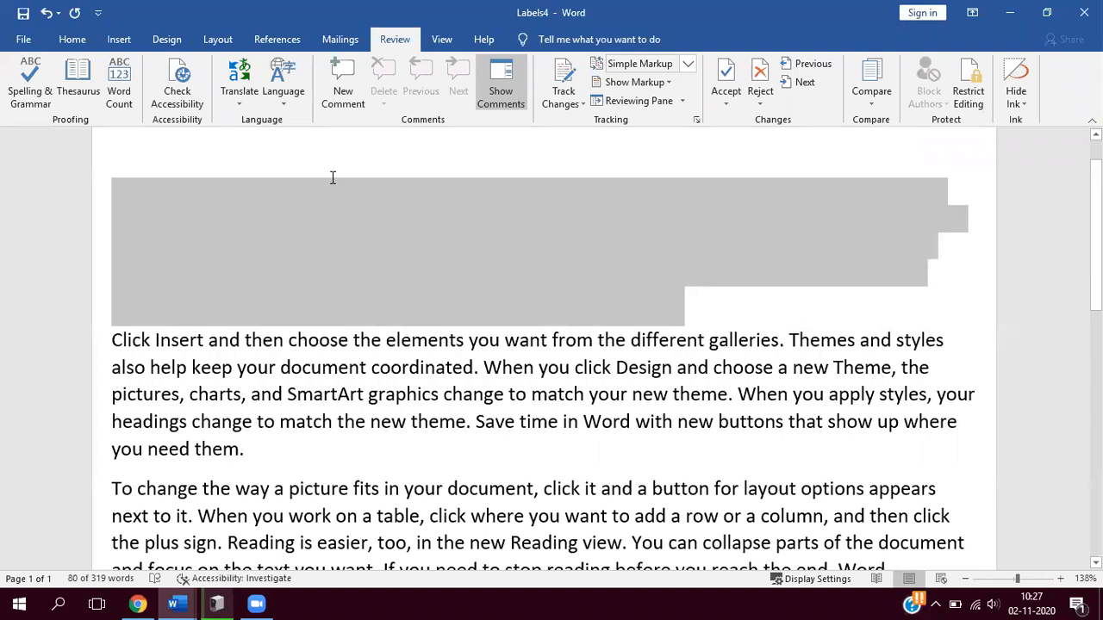
# - Check the accessibility of the document with the white first paragraph and close the inspection results
pyautogui.click(185, 99)
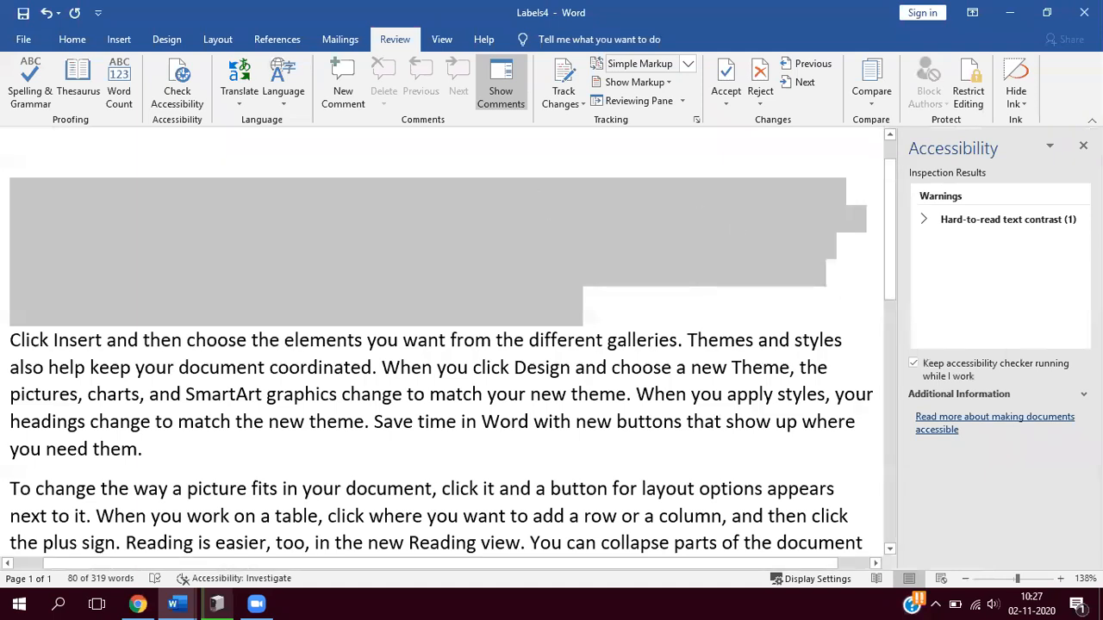
pyautogui.click(1084, 145)
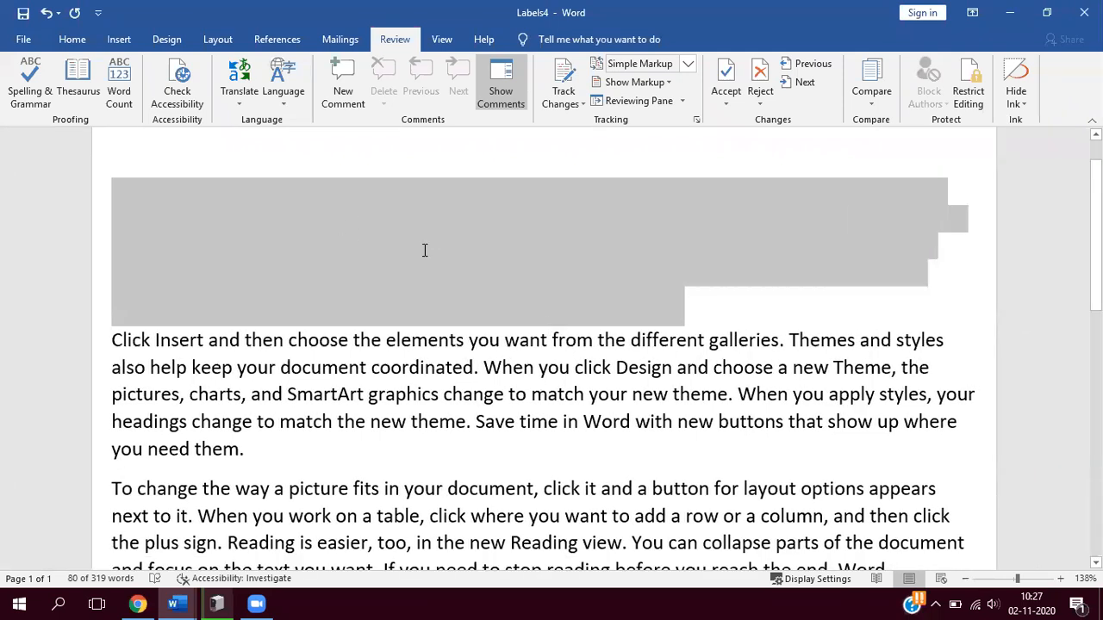
# - Undo the white font colour on the first paragraph and run the accessibility check again
pyautogui.click(354, 247)
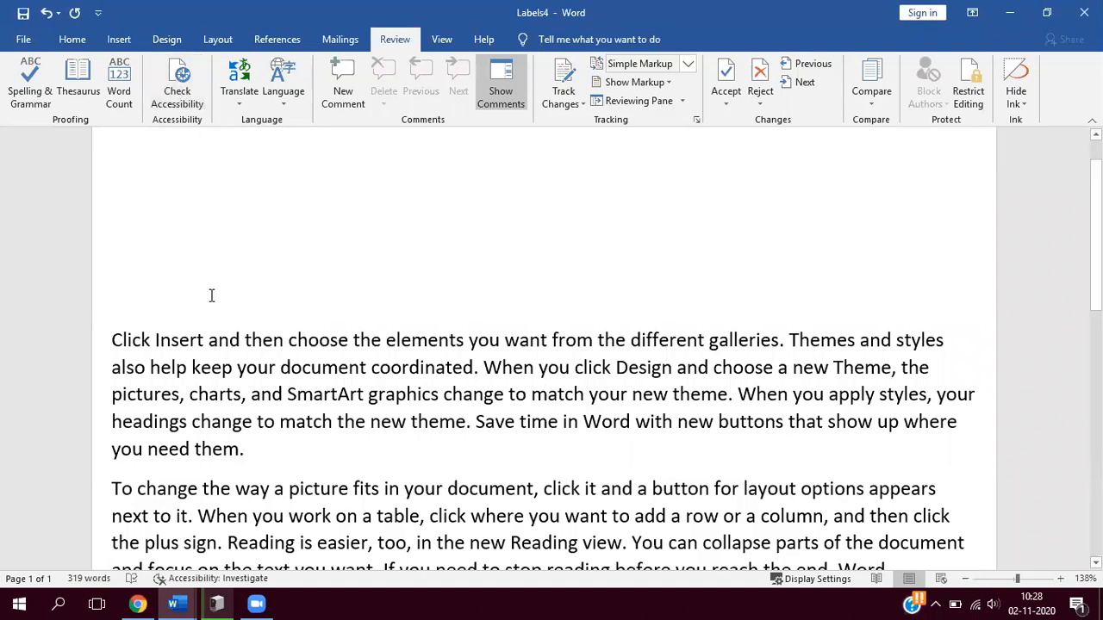
pyautogui.hotkey('ctrl', 'z')
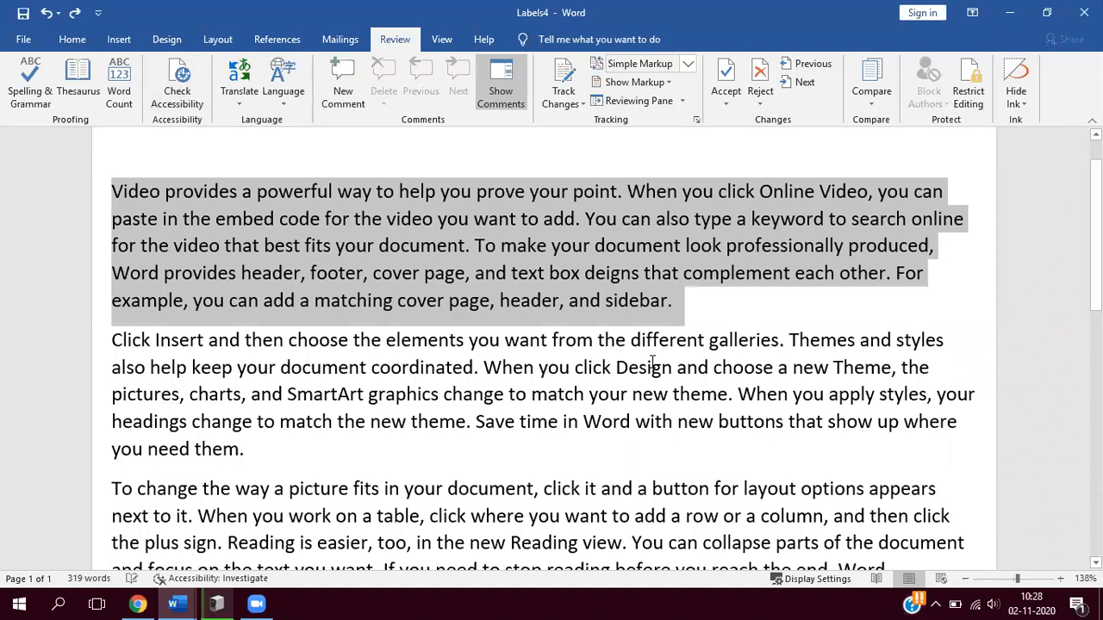
pyautogui.click(181, 84)
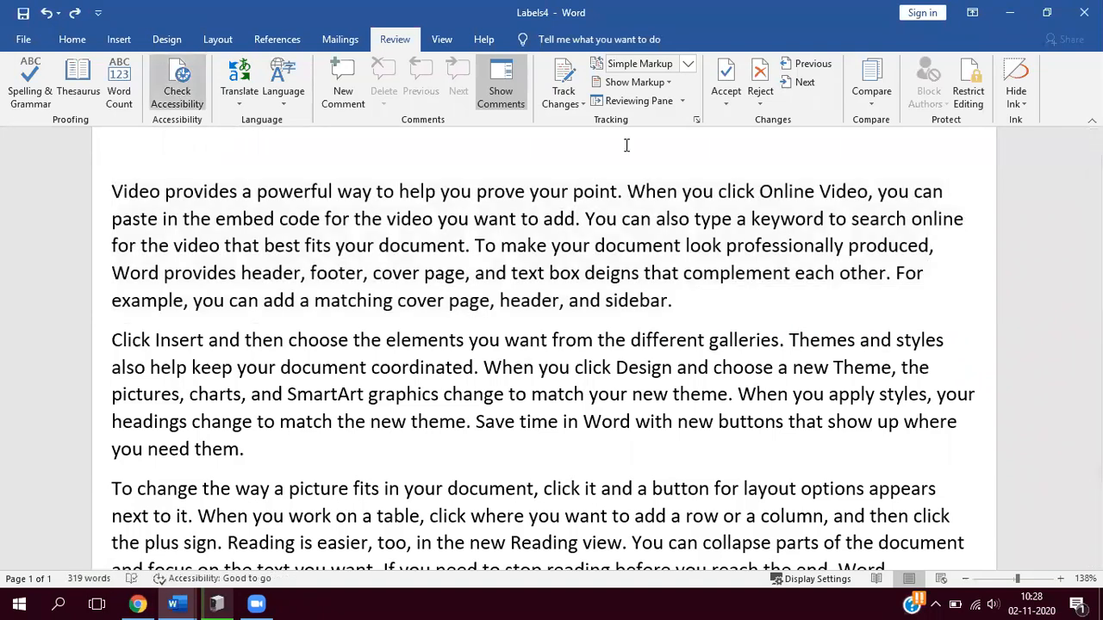
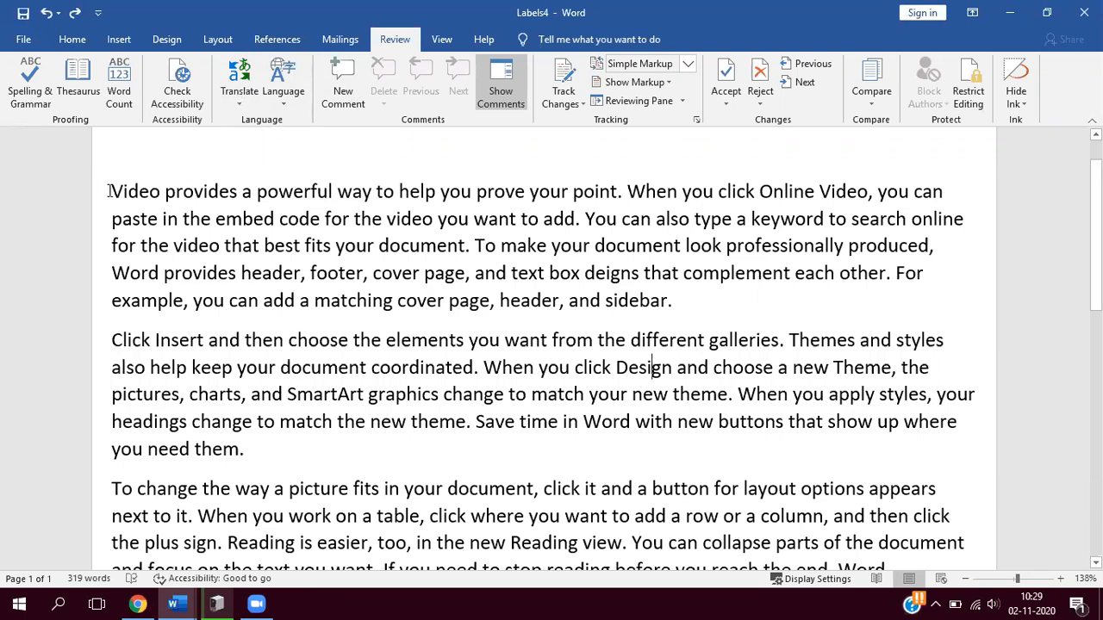
# - Select the whole first paragraph and set the Mini Translator's target language to Telugu
pyautogui.moveTo(109, 191); pyautogui.dragTo(679, 303)
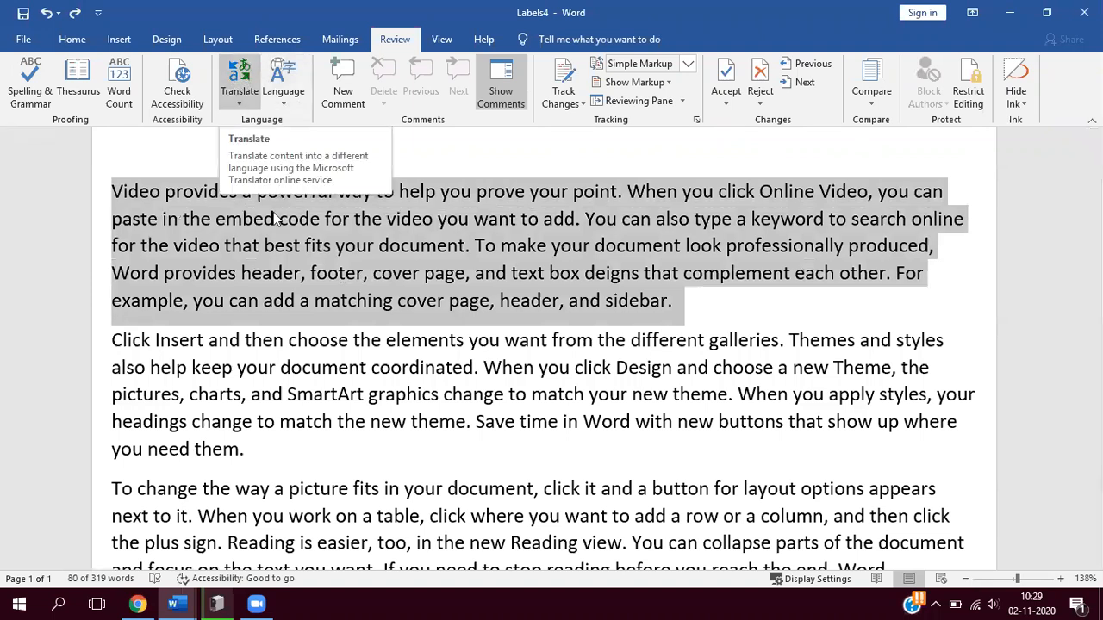
pyautogui.click(239, 97)
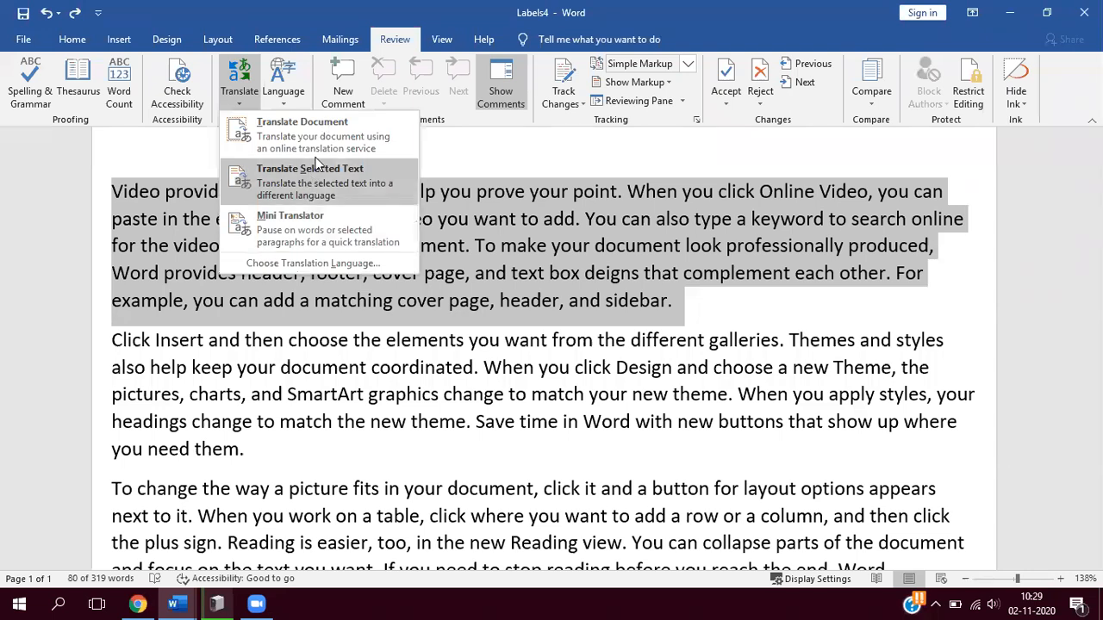
pyautogui.click(299, 225)
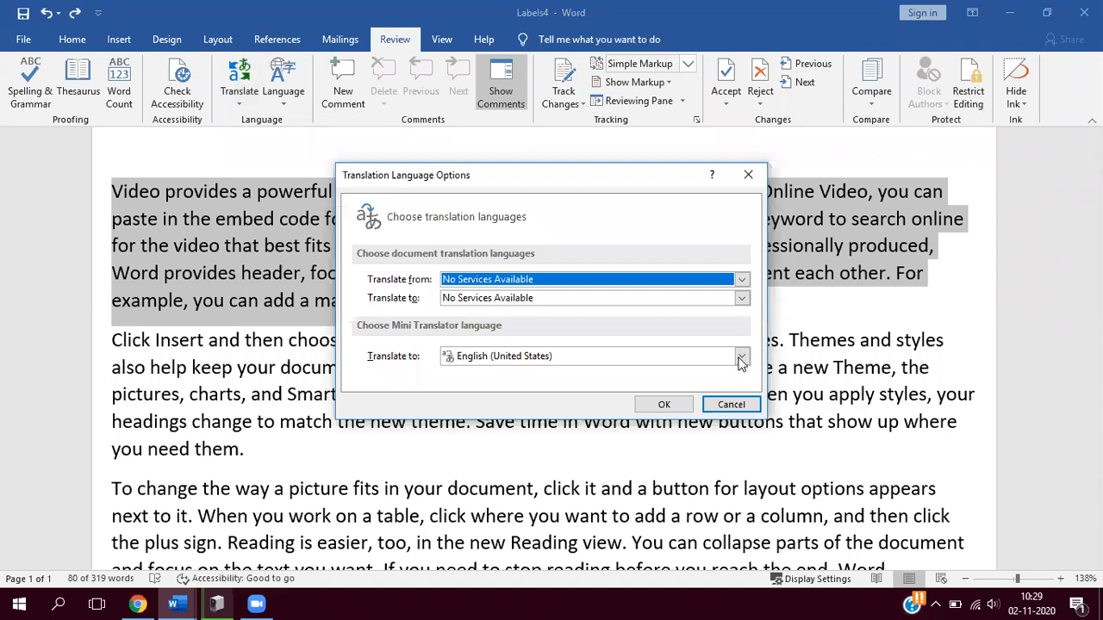
pyautogui.click(556, 356)
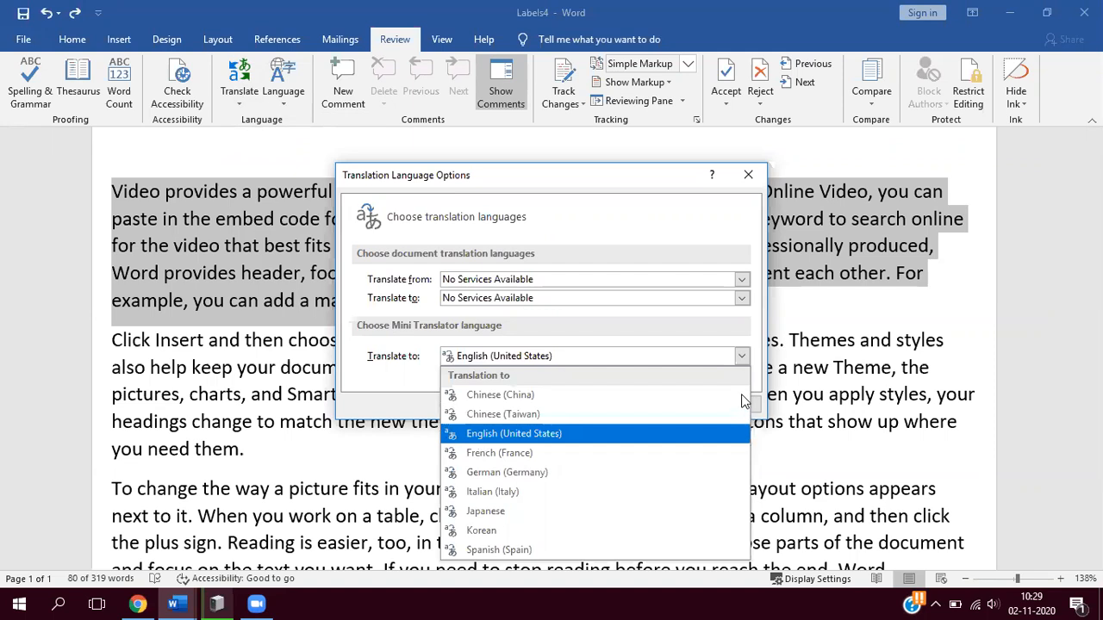
pyautogui.press('Up')
pyautogui.press('Down')
pyautogui.press('Down')
pyautogui.press('Down')
pyautogui.press('Down')
pyautogui.press('Down')
pyautogui.press('Escape')
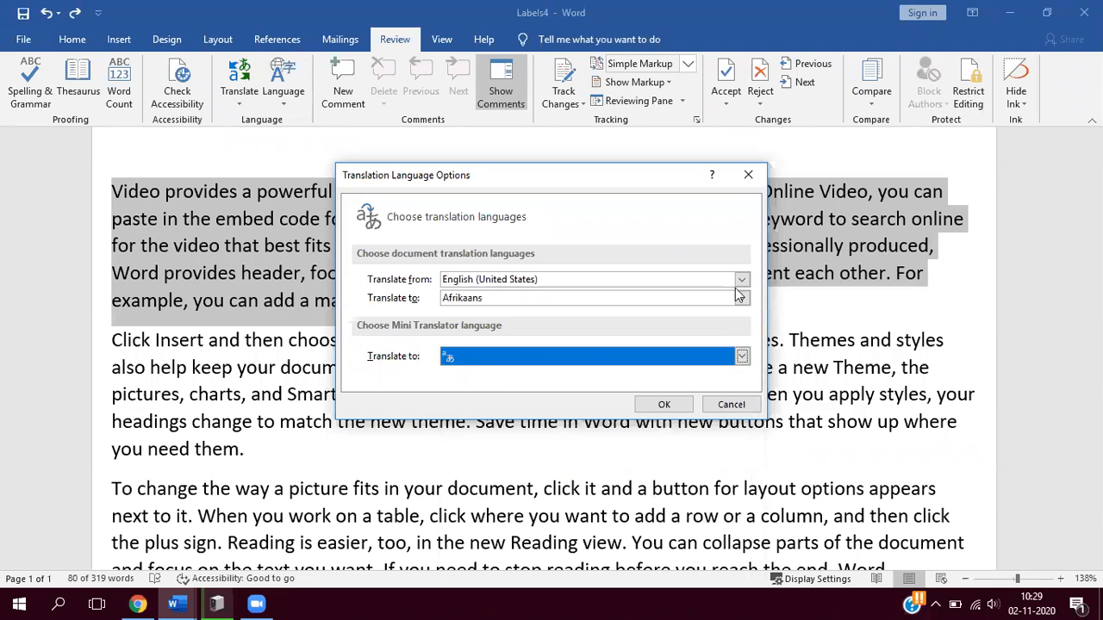
pyautogui.moveTo(742, 89); pyautogui.dragTo(741, 292)
pyautogui.moveTo(496, 302); pyautogui.dragTo(493, 298)
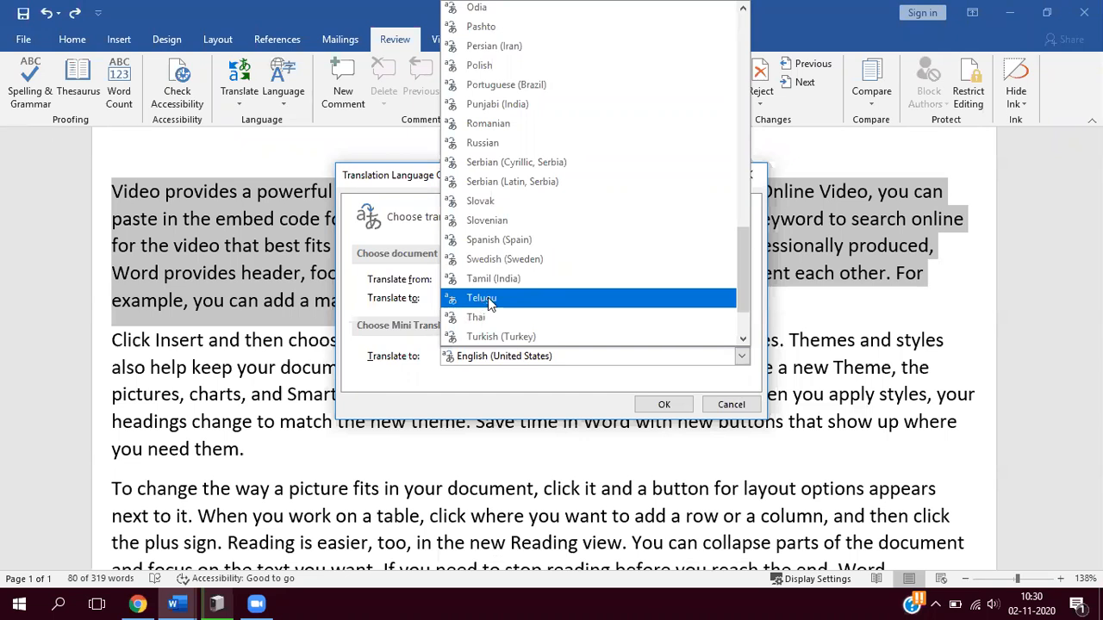
pyautogui.click(635, 405)
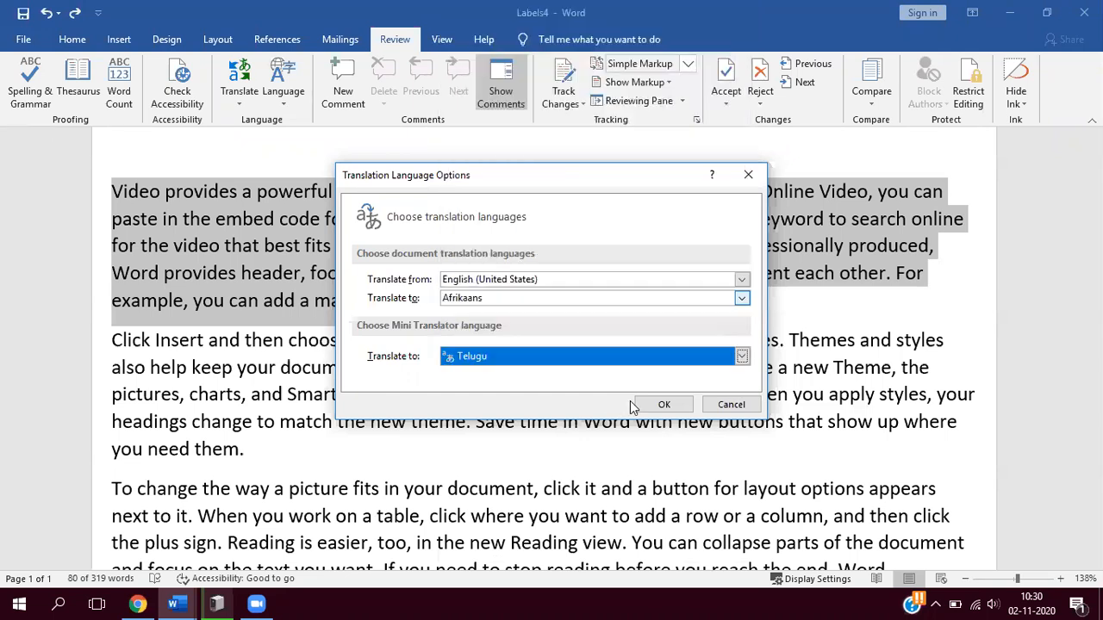
pyautogui.click(663, 407)
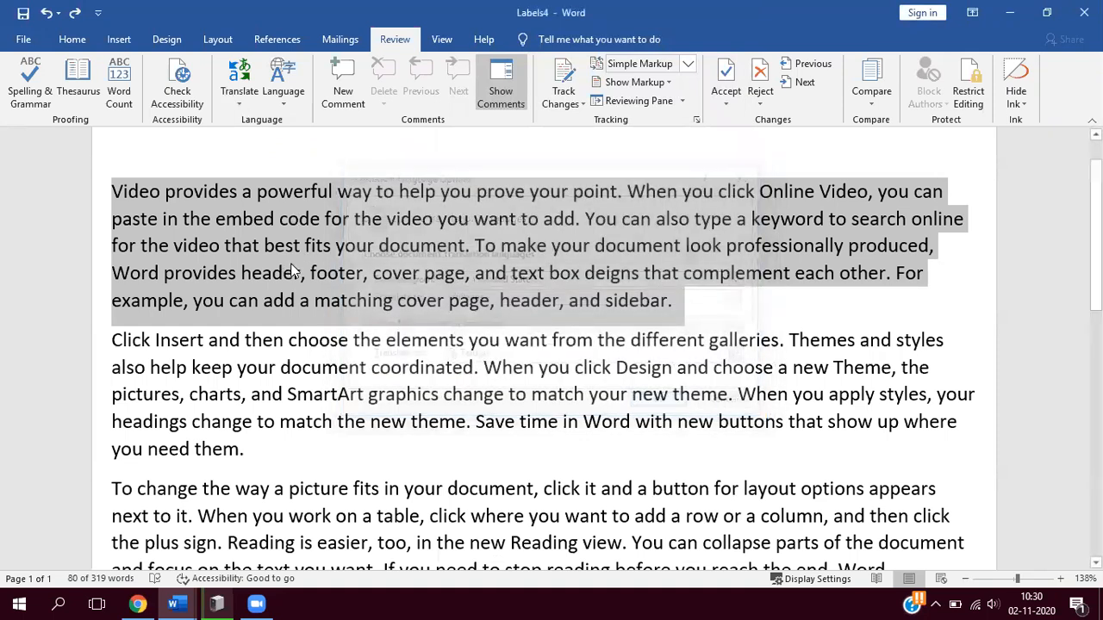
# - Review the translation language options again and confirm Telugu as the Mini Translator language
pyautogui.click(239, 97)
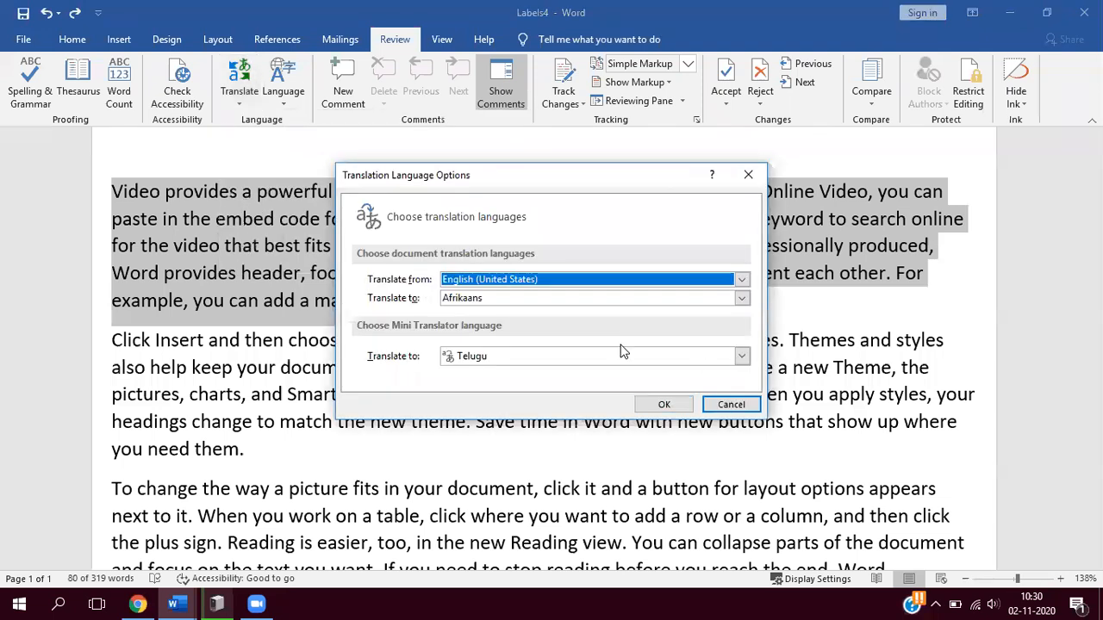
pyautogui.click(603, 345)
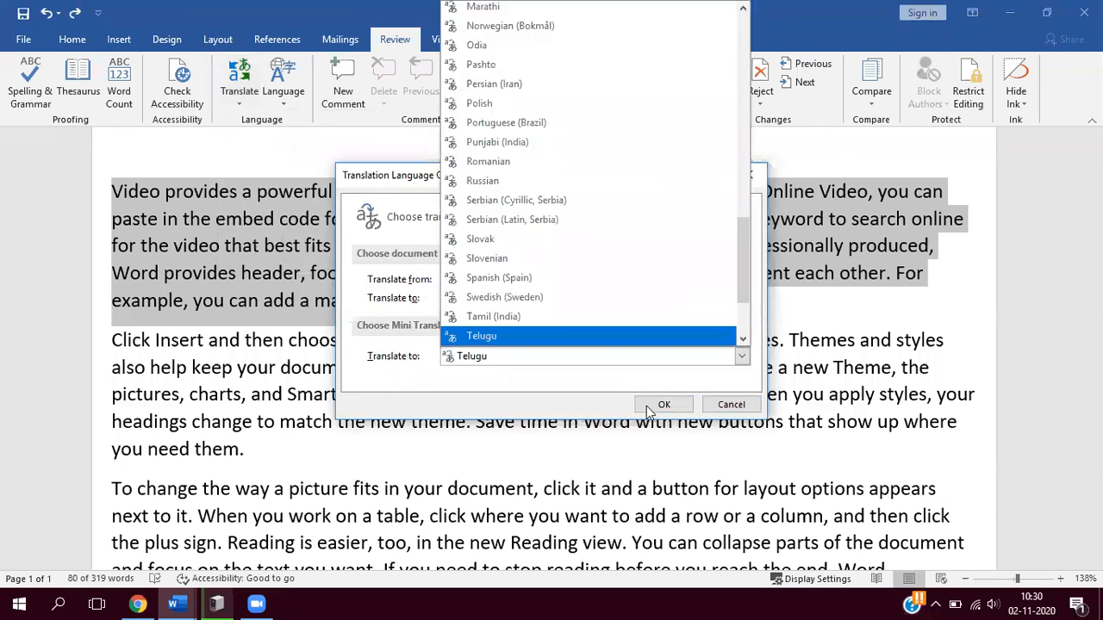
pyautogui.click(662, 405)
pyautogui.click(662, 405)
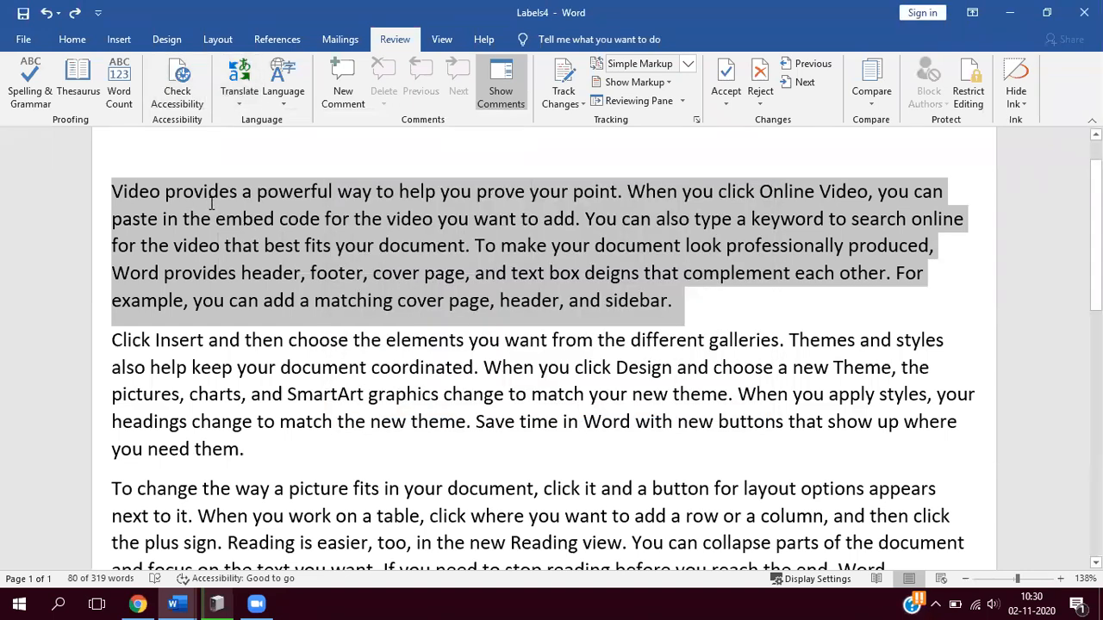
# - Reselect the whole first paragraph, run the accessibility check and close the inspection results
pyautogui.click(107, 179)
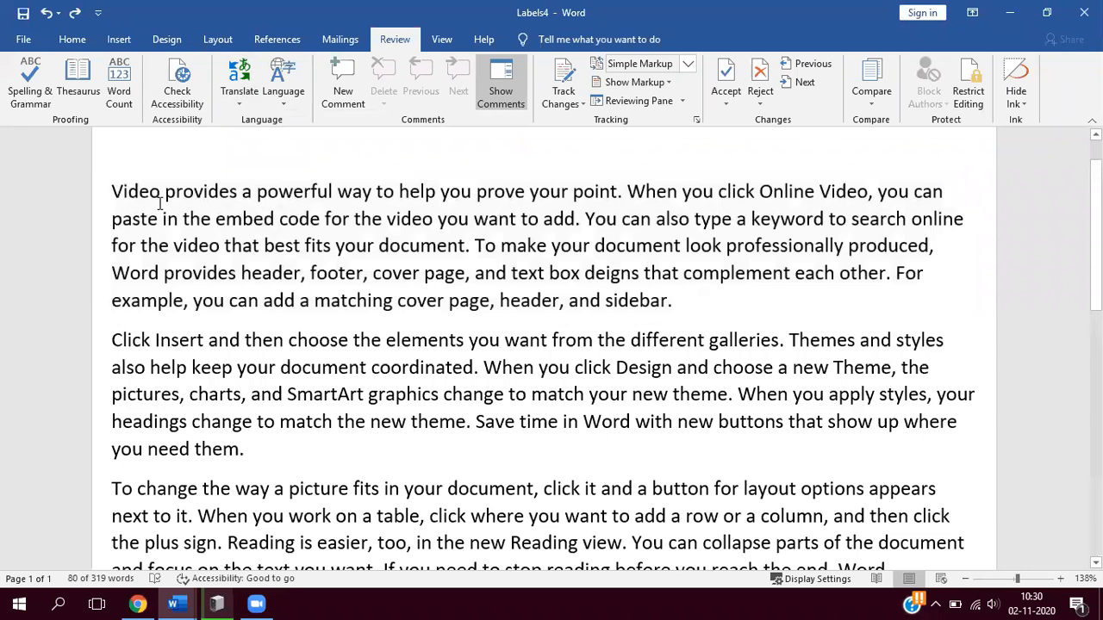
pyautogui.keyDown('shift'); pyautogui.click(552, 332); pyautogui.keyUp('shift')
pyautogui.keyDown('shift'); pyautogui.click(678, 310); pyautogui.keyUp('shift')
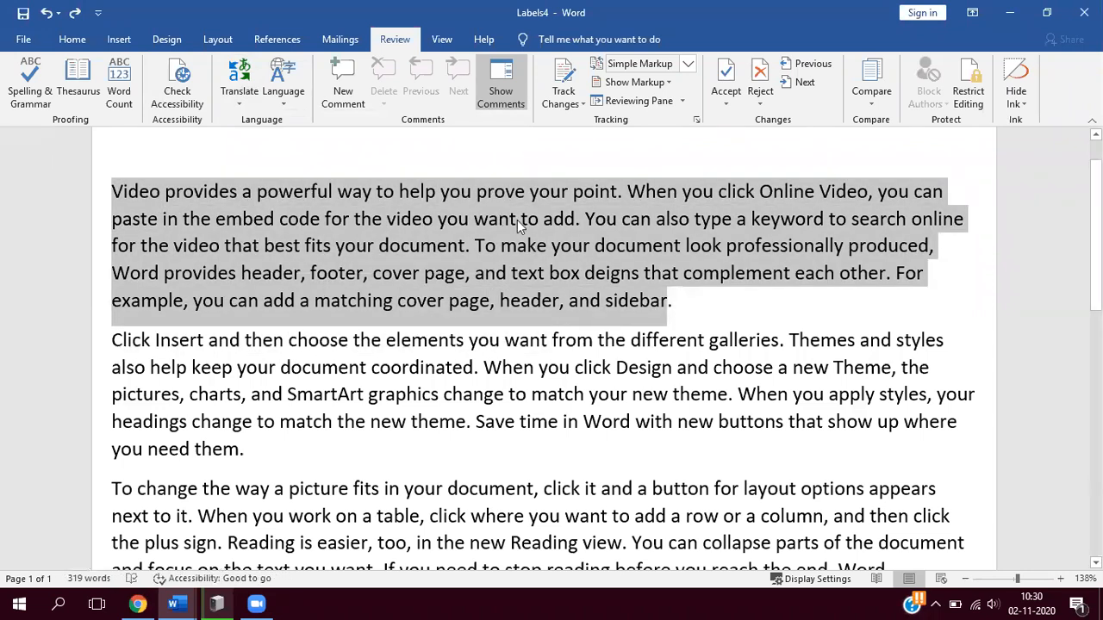
pyautogui.click(190, 101)
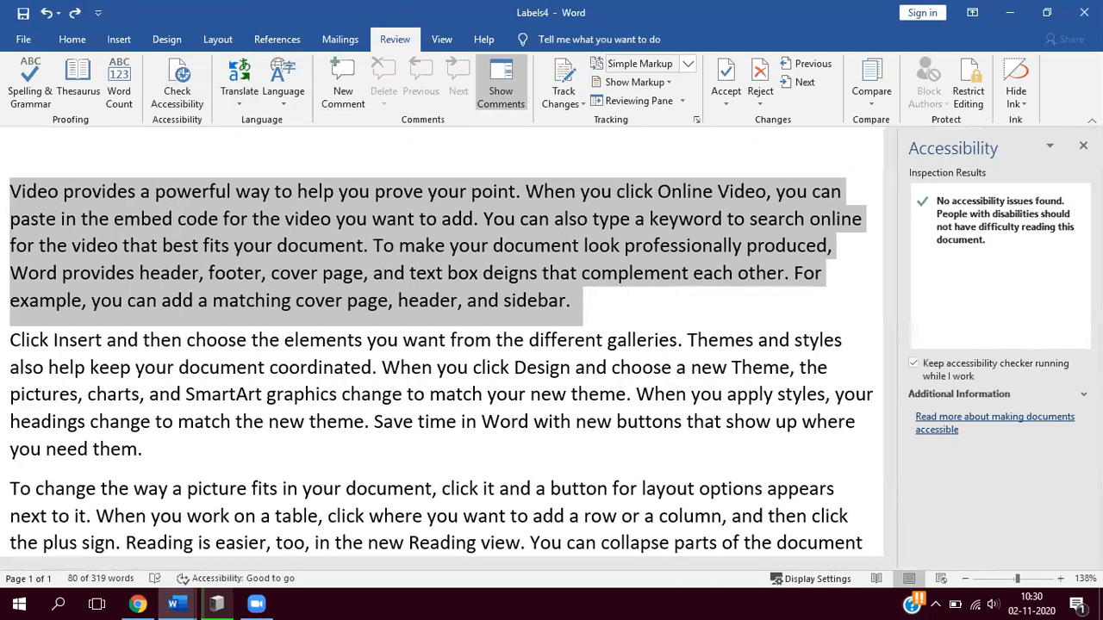
pyautogui.click(1083, 145)
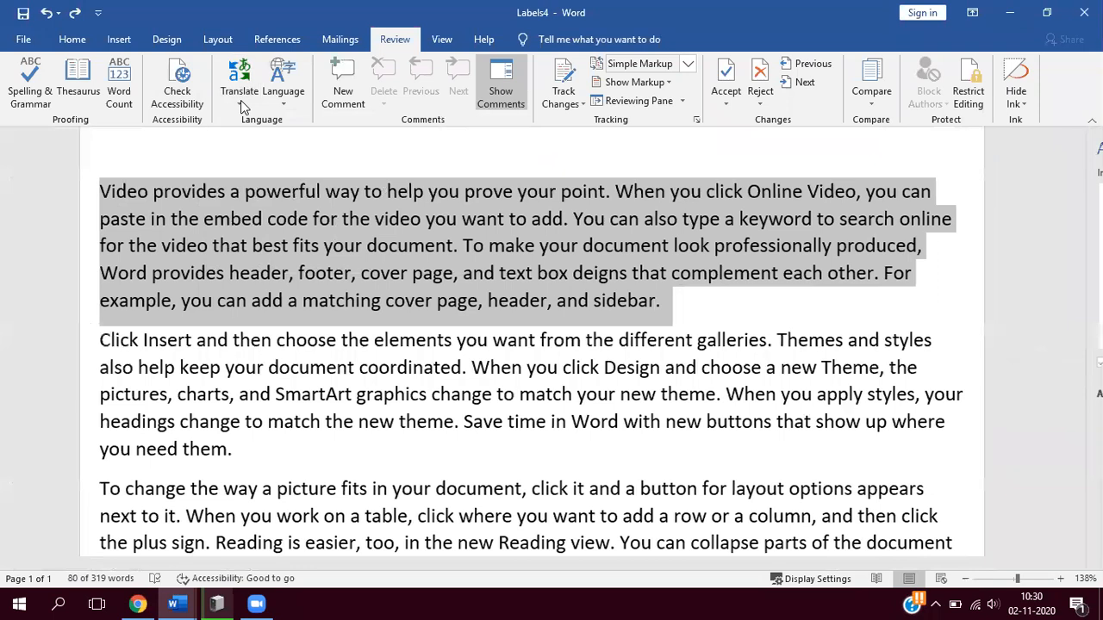
# - Toggle the Telugu Mini Translator off with the first paragraph still selected
pyautogui.click(240, 100)
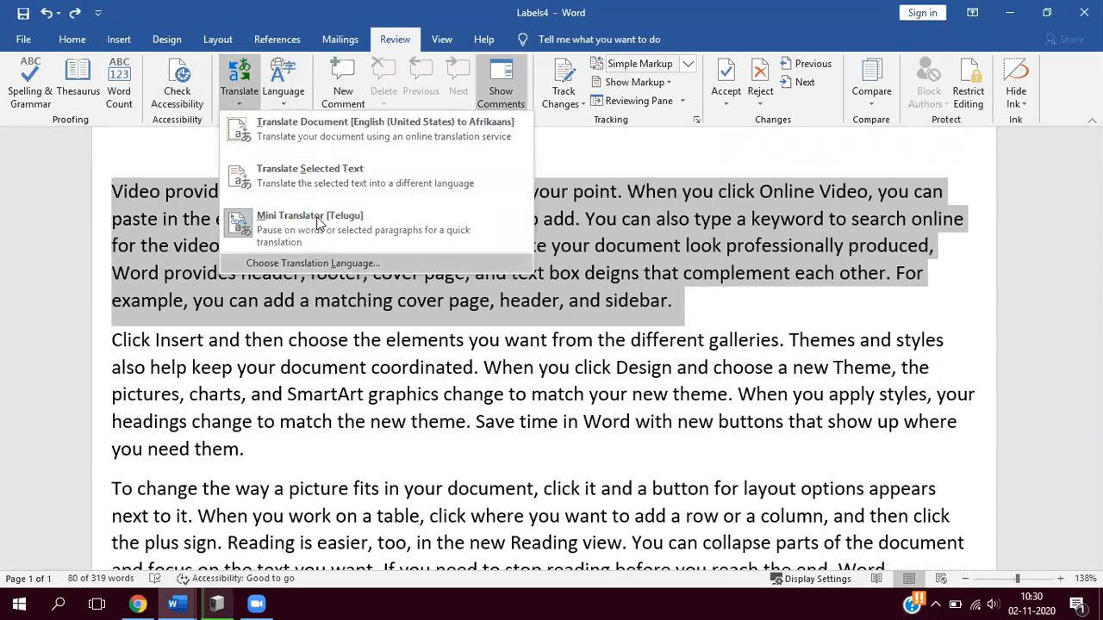
pyautogui.click(318, 222)
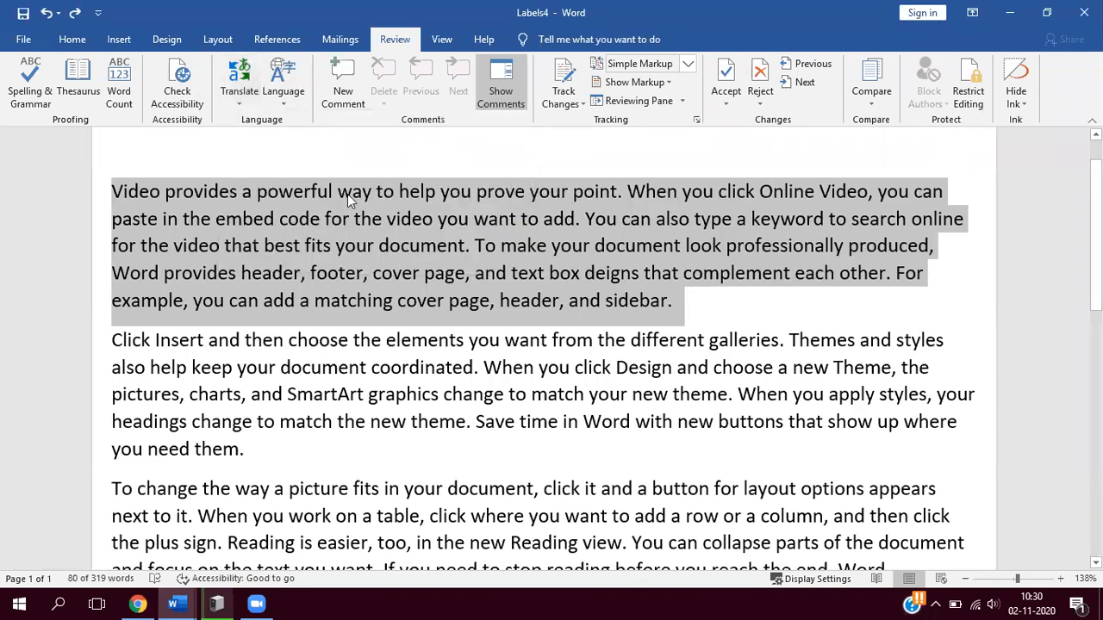
pyautogui.rightClick(260, 197)
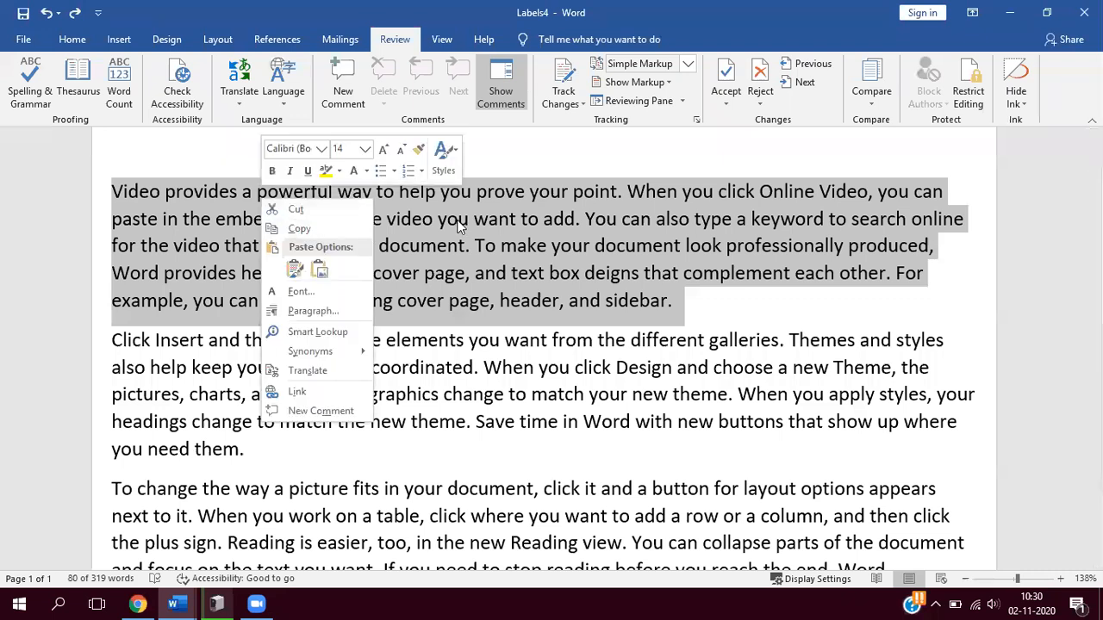
pyautogui.click(459, 227)
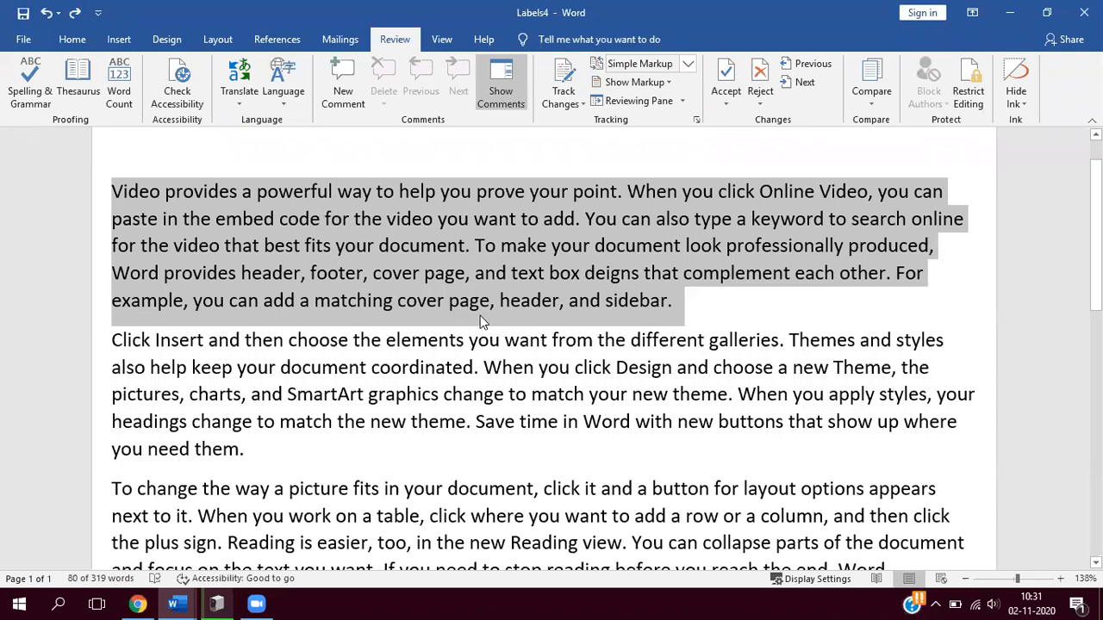
# - Translate the selected first paragraph from English (United States) to Telugu, agreeing to send the text to the online service
pyautogui.rightClick(337, 214)
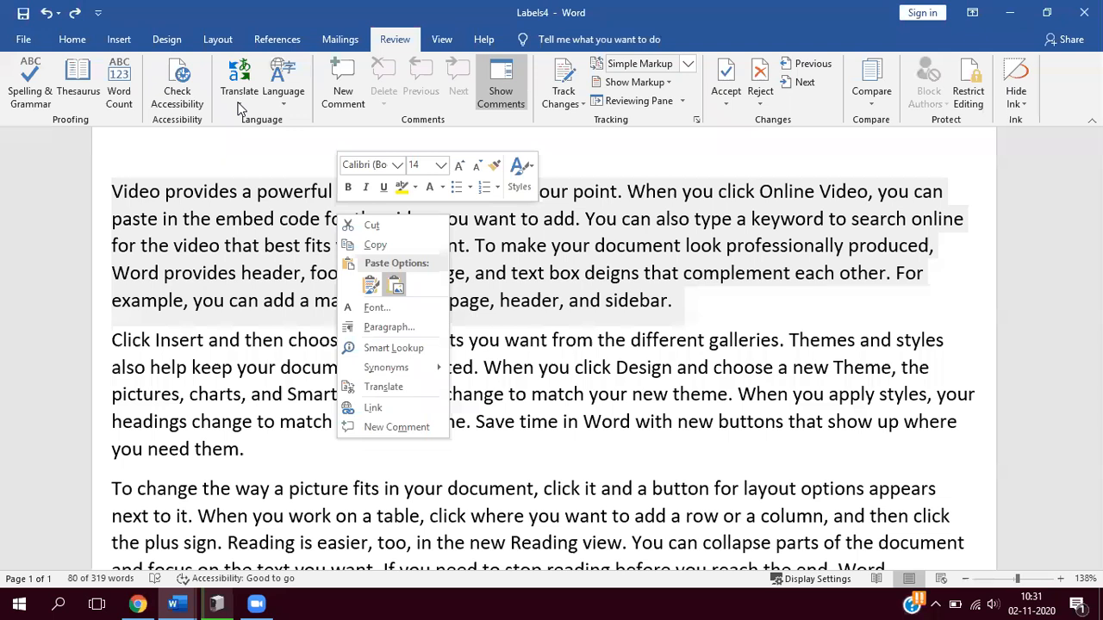
pyautogui.click(241, 103)
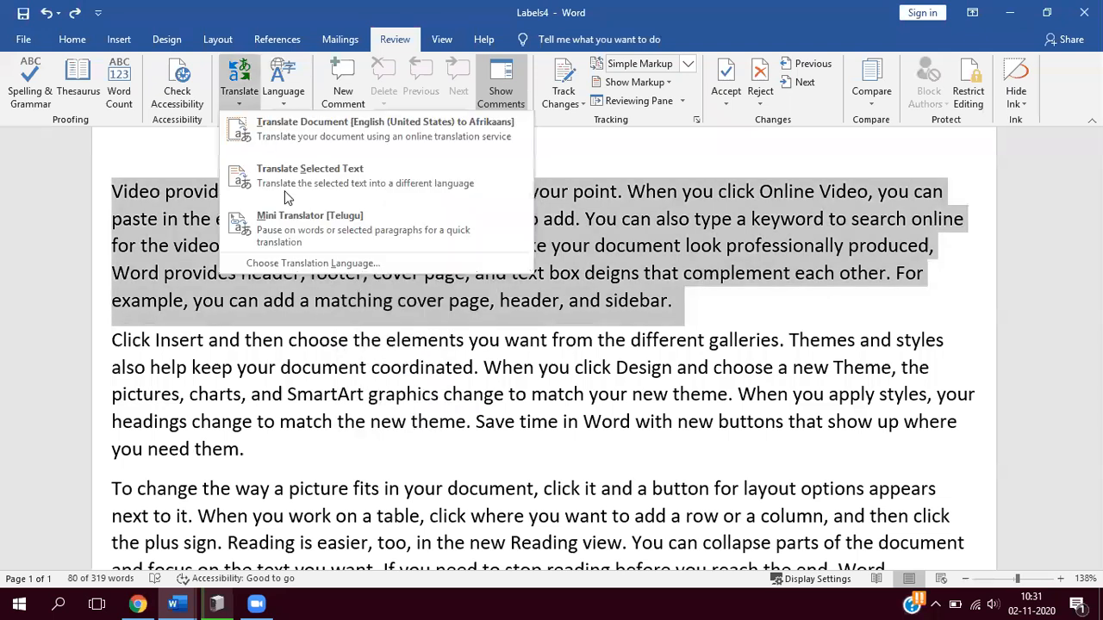
pyautogui.click(323, 181)
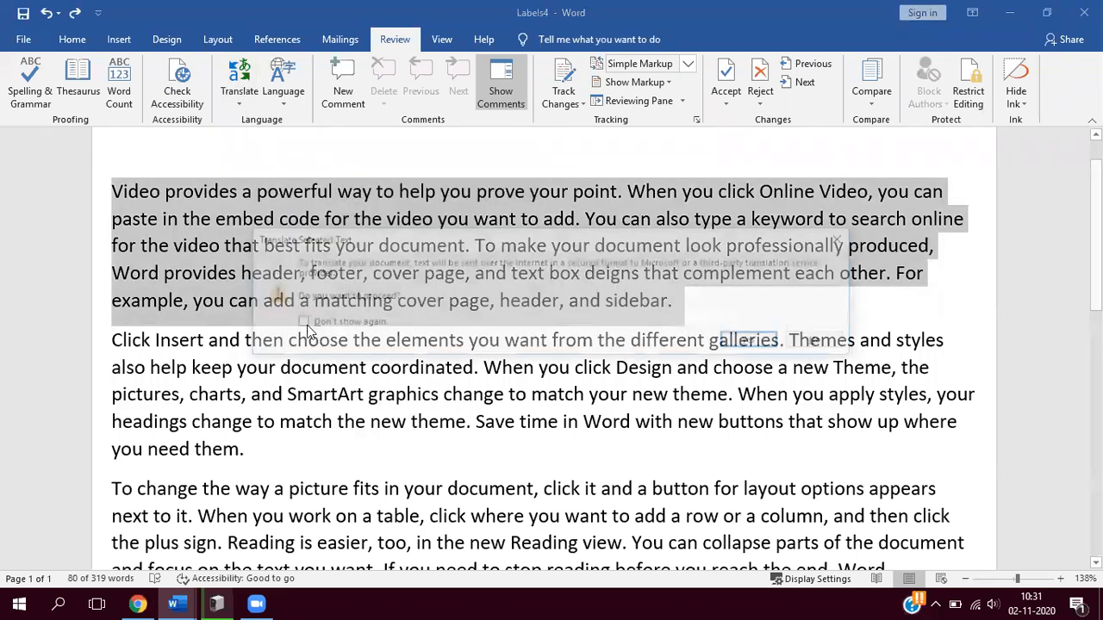
pyautogui.click(753, 341)
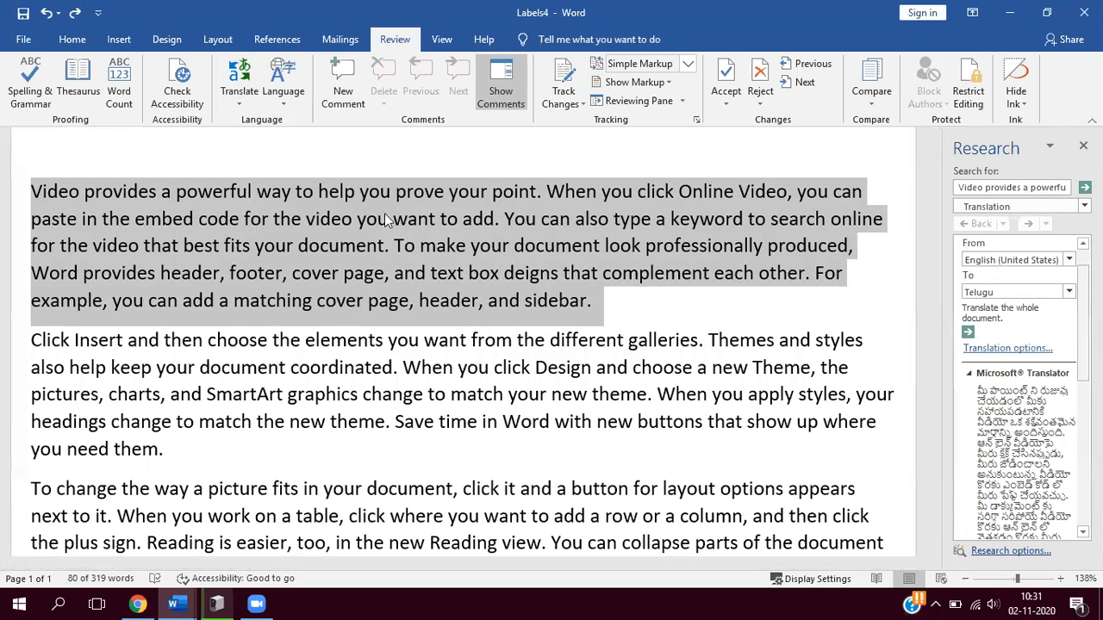
# - Replace the first English paragraph with its Telugu translation and start the following text in a new paragraph
pyautogui.scroll(-3, 460, 253)
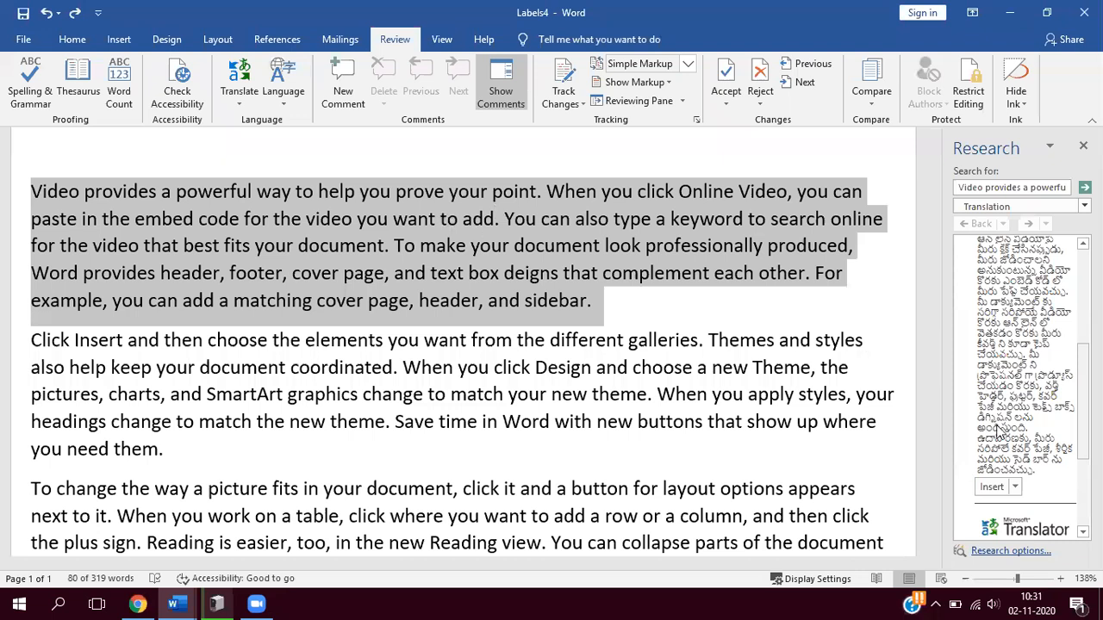
pyautogui.scroll(-2, 998, 430)
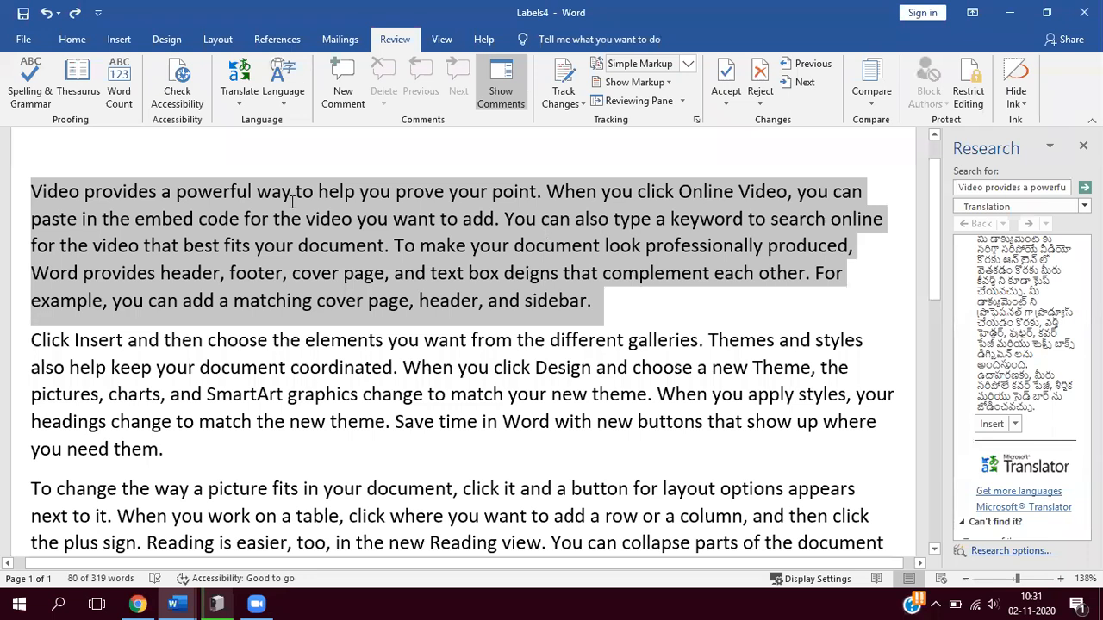
pyautogui.press('Delete')
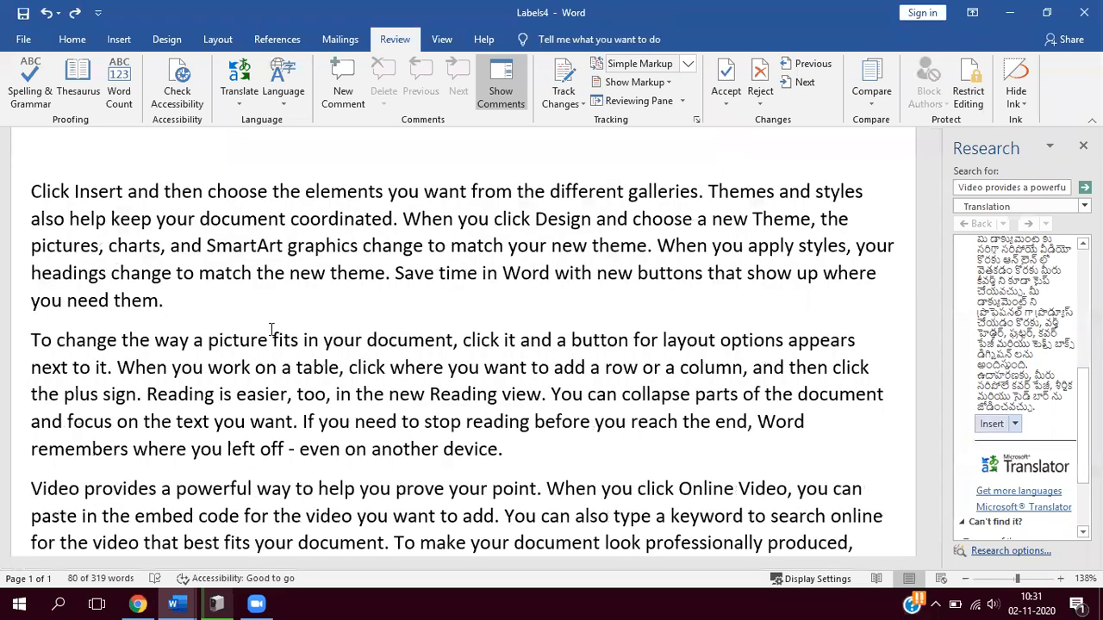
pyautogui.hotkey('ctrl', 'v')
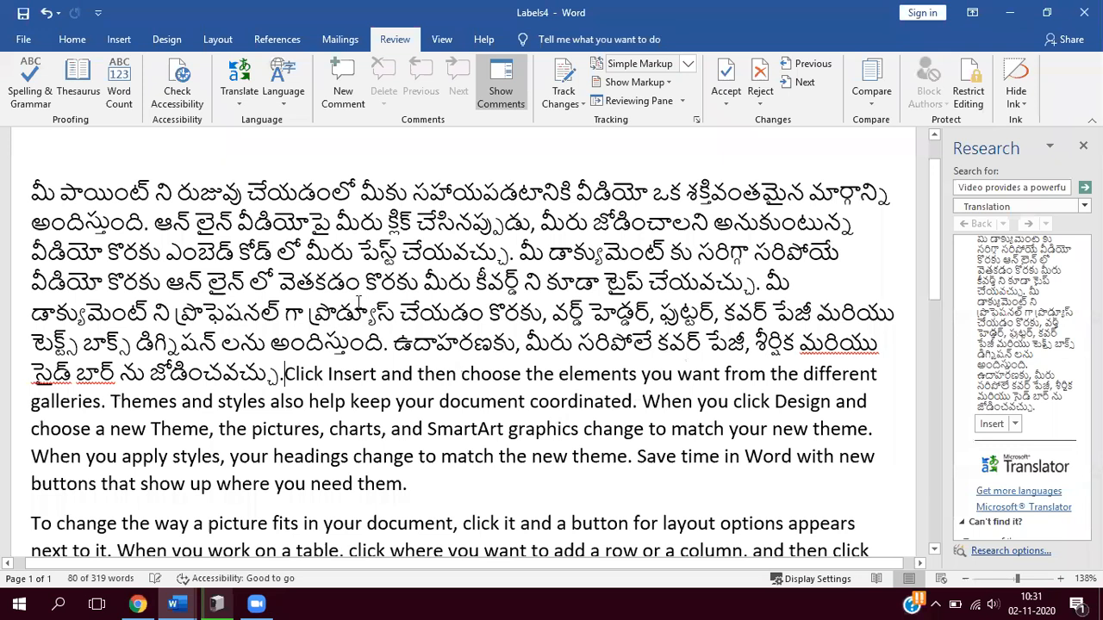
pyautogui.press('Return')
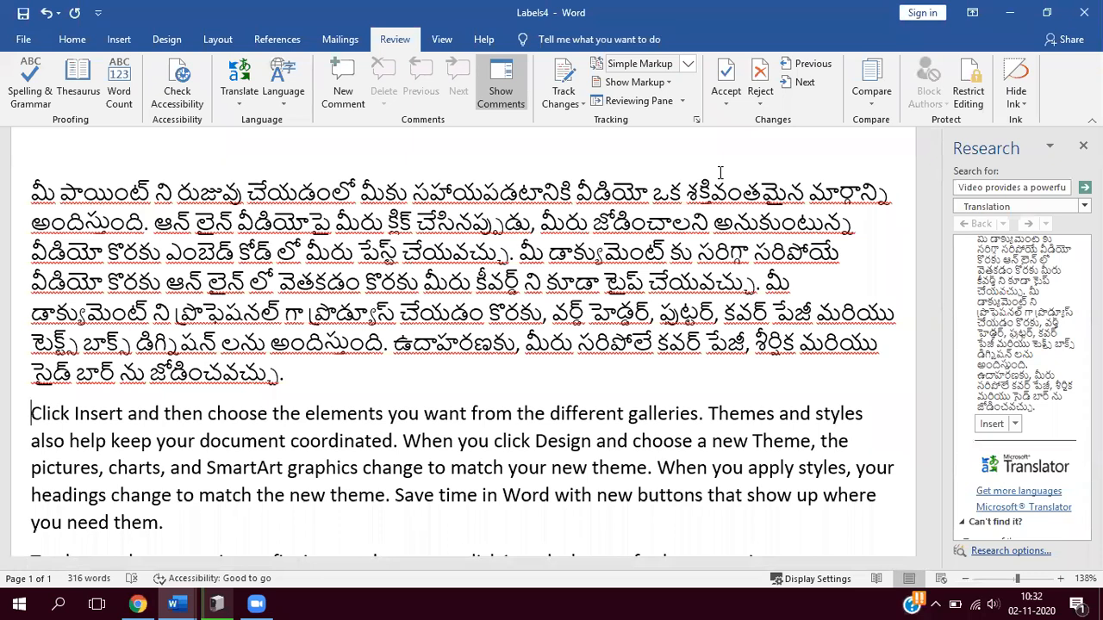
# - Select the translated first paragraph, choose Telugu as its proofing language and make Telugu the default language
pyautogui.click(702, 151)
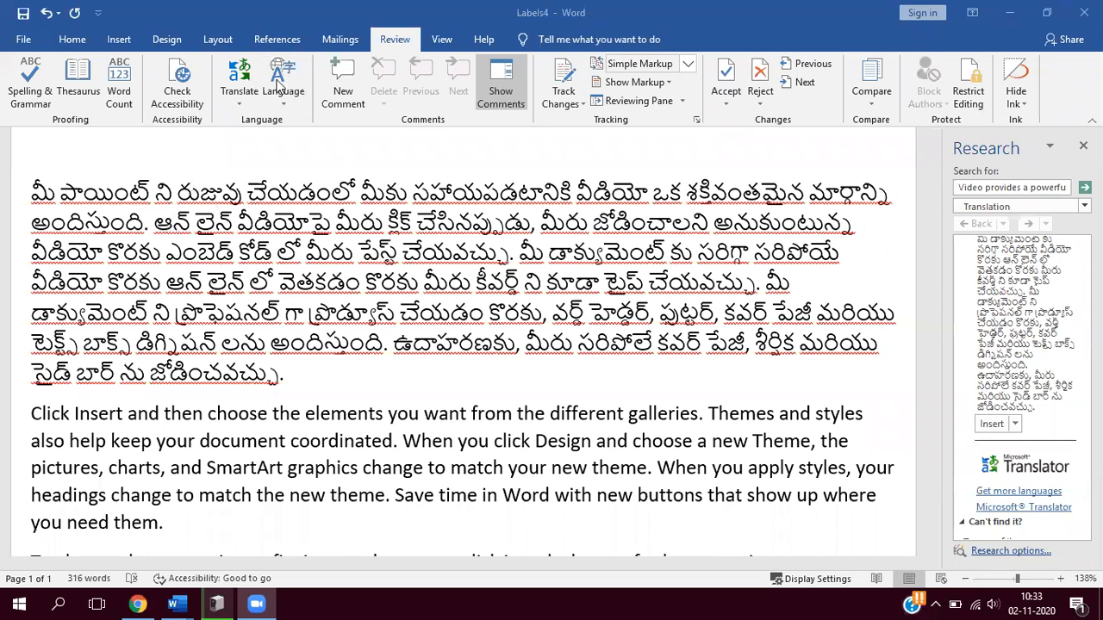
pyautogui.click(33, 193)
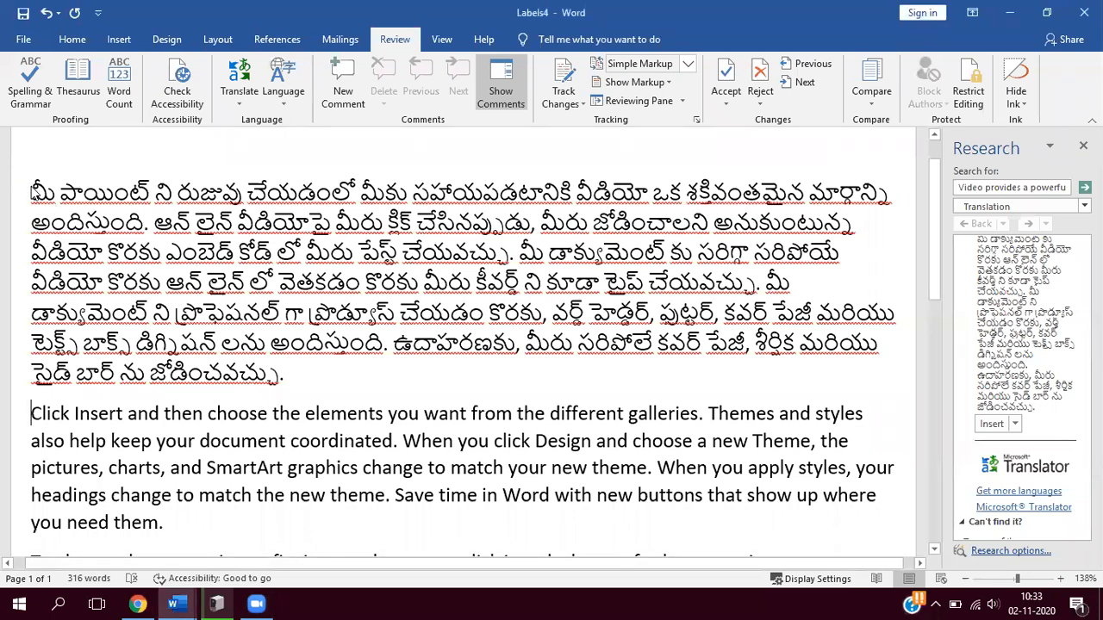
pyautogui.moveTo(33, 191); pyautogui.dragTo(296, 385)
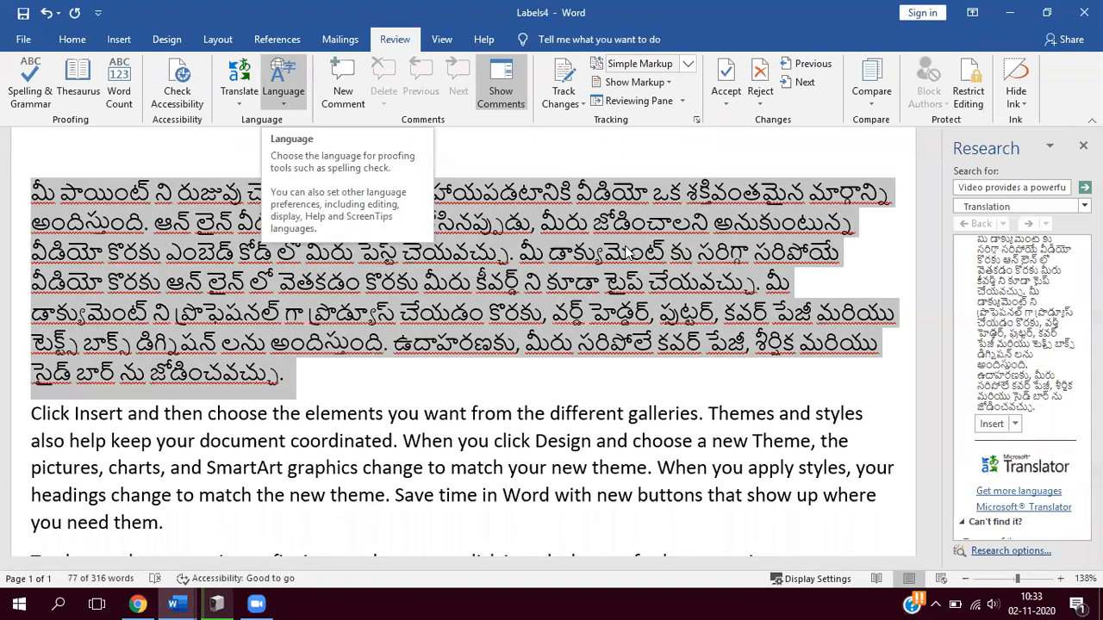
pyautogui.moveTo(662, 246); pyautogui.dragTo(660, 284)
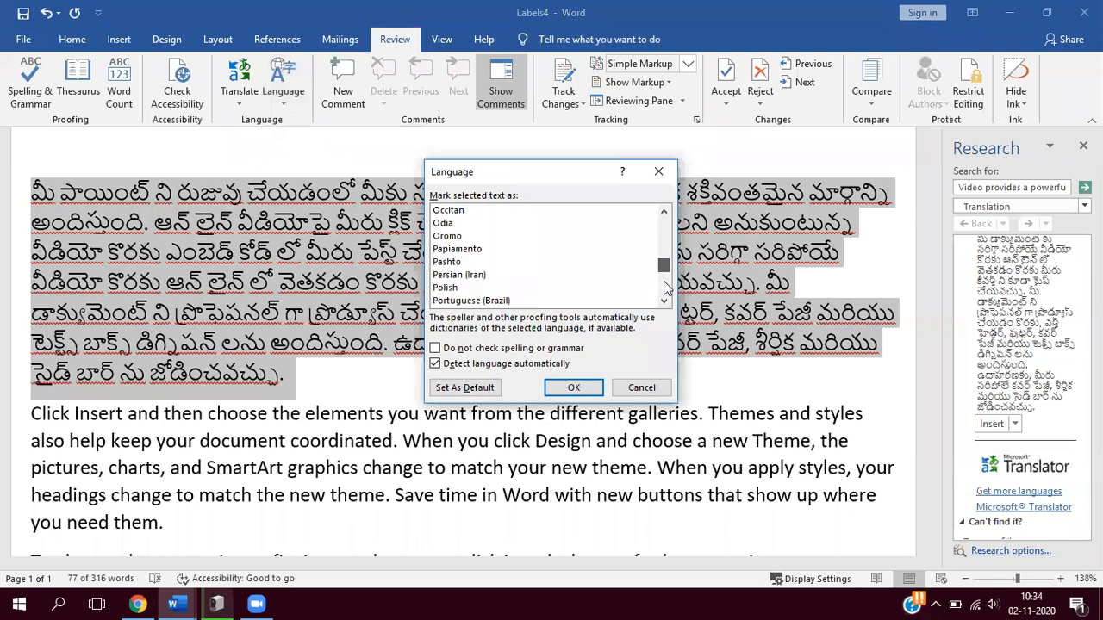
pyautogui.scroll(-10, 476, 258)
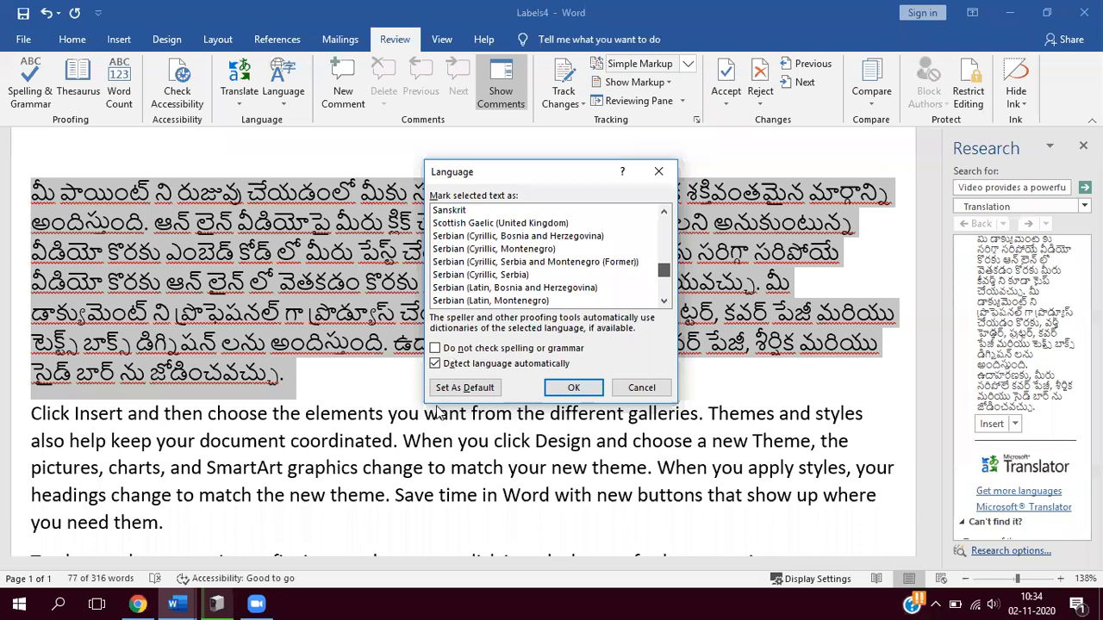
pyautogui.click(454, 389)
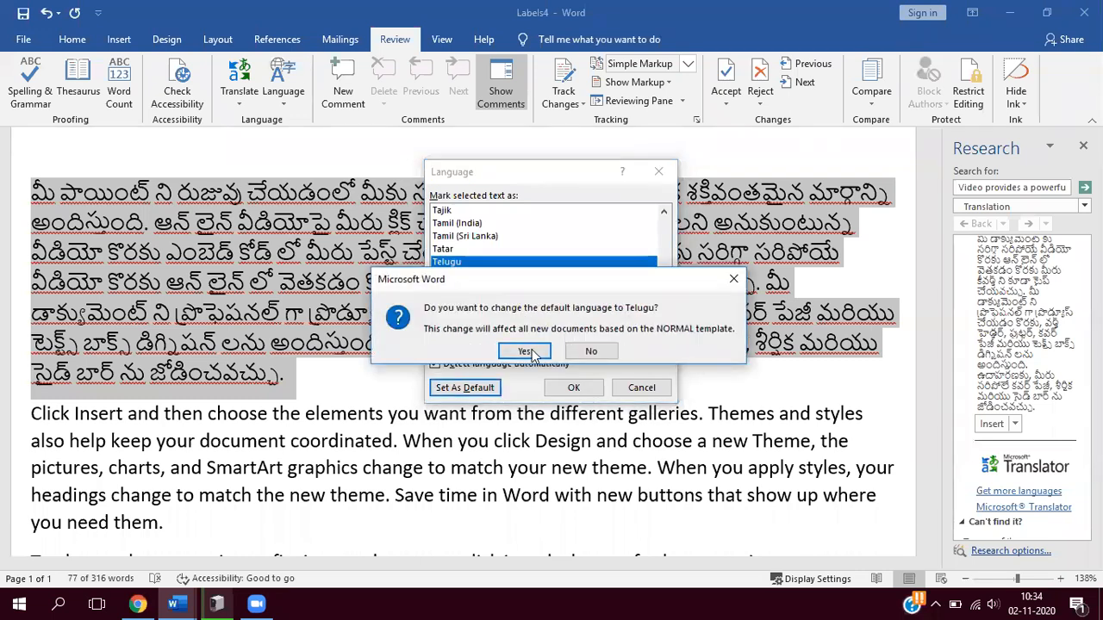
pyautogui.click(524, 353)
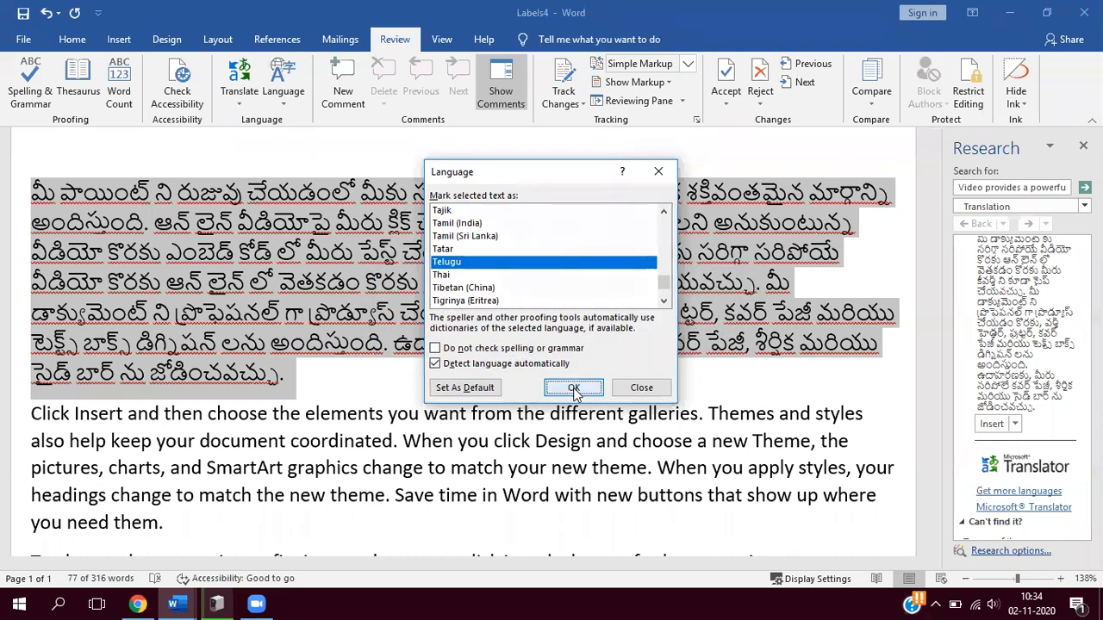
# - Confirm Telugu as the proofing language of the first paragraph and deselect the text
pyautogui.press('Return')
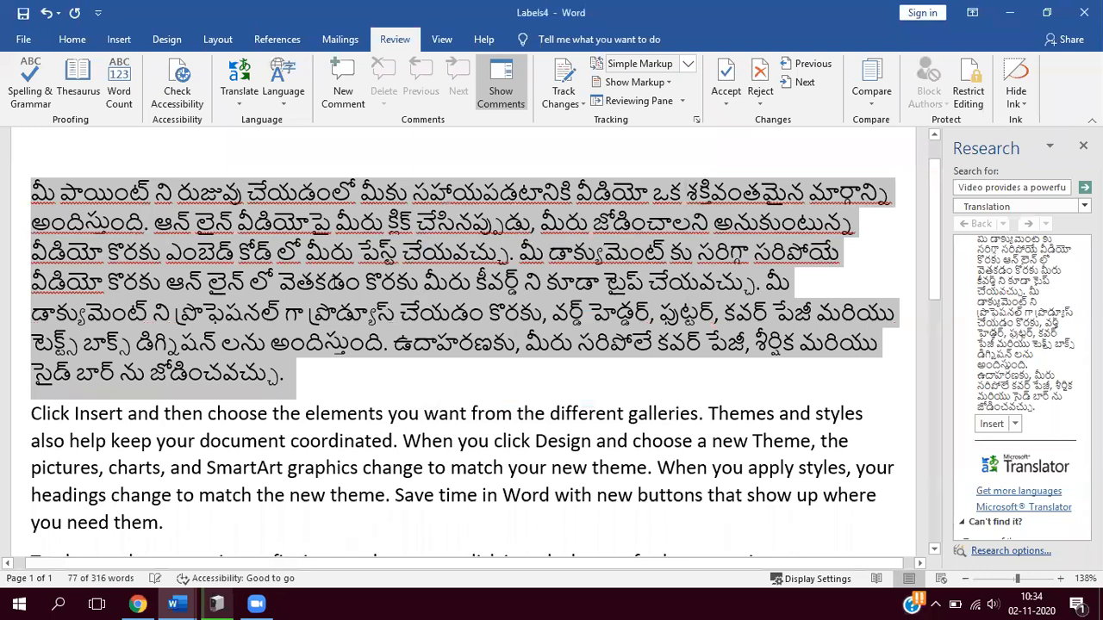
pyautogui.click(395, 312)
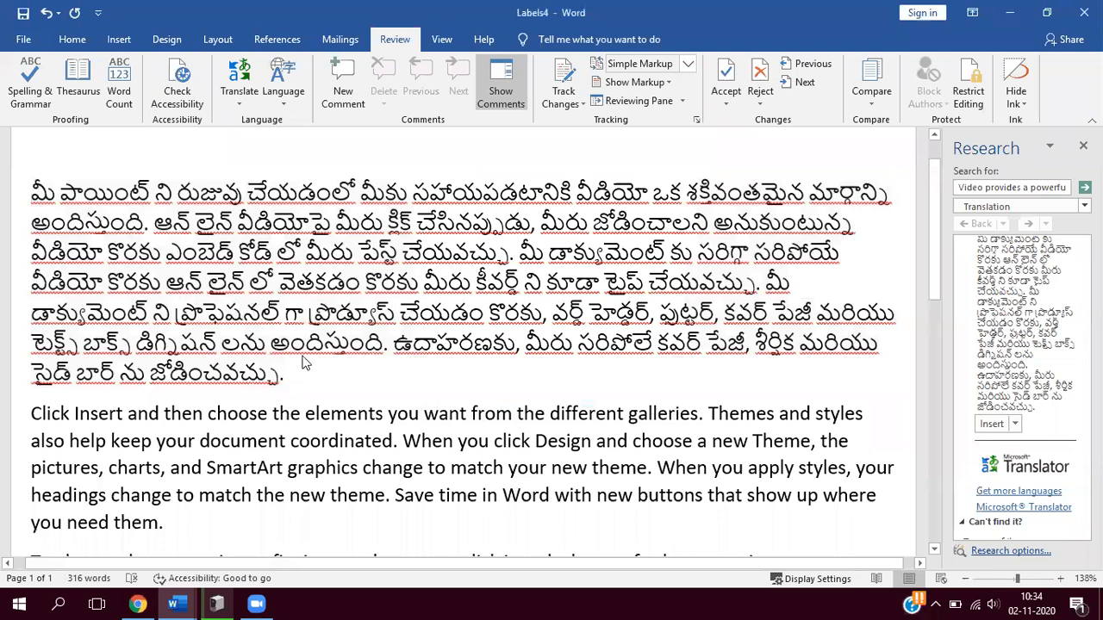
# - With the first paragraph selected, change the translation target to Hindi and review the translation
pyautogui.moveTo(31, 192); pyautogui.dragTo(295, 376)
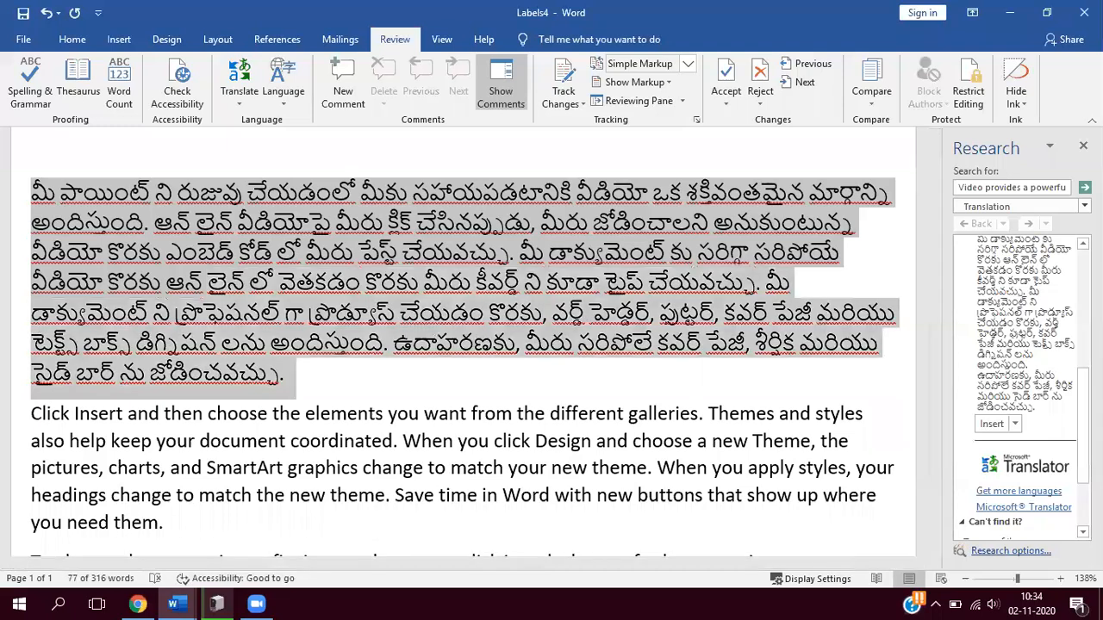
pyautogui.scroll(5, 1009, 301)
pyautogui.click(1071, 333)
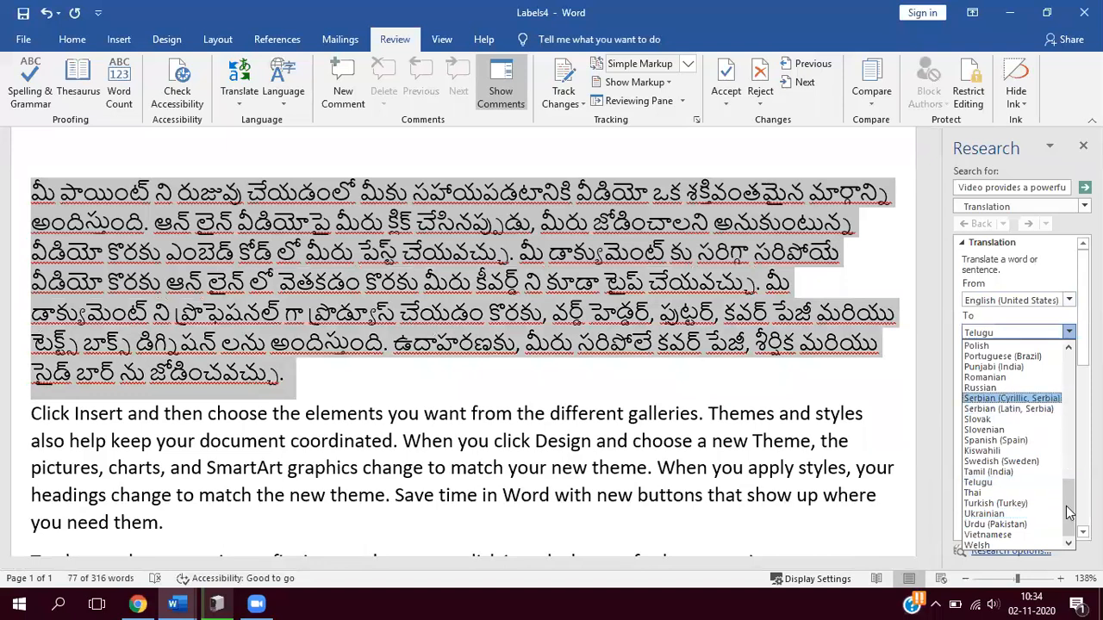
pyautogui.scroll(1, 1068, 489)
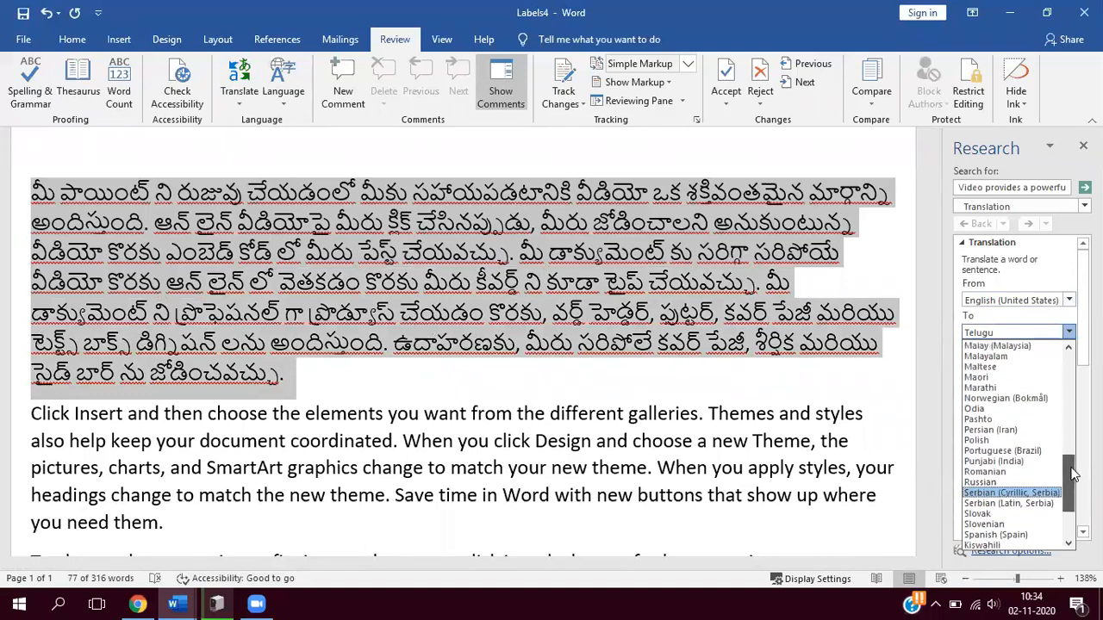
pyautogui.scroll(4, 1068, 488)
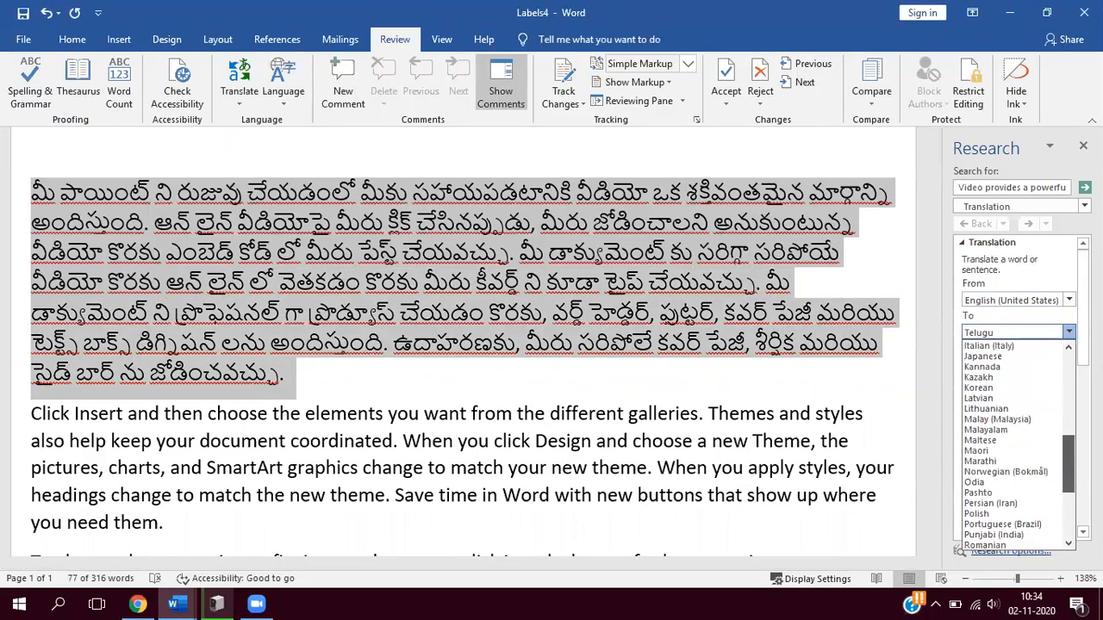
pyautogui.scroll(3, 1068, 465)
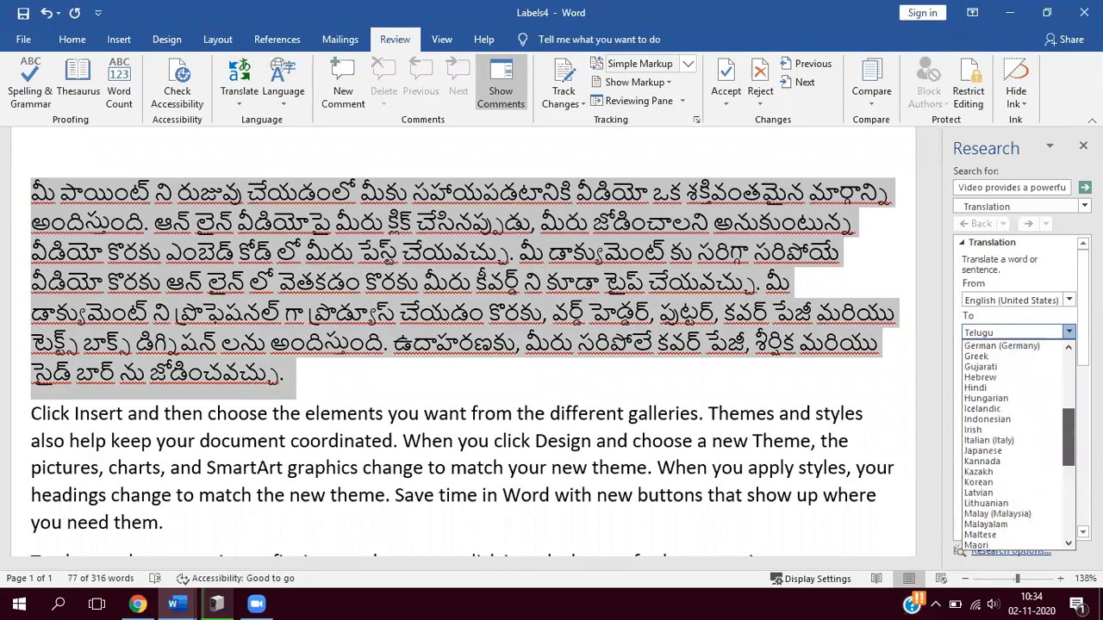
pyautogui.click(980, 389)
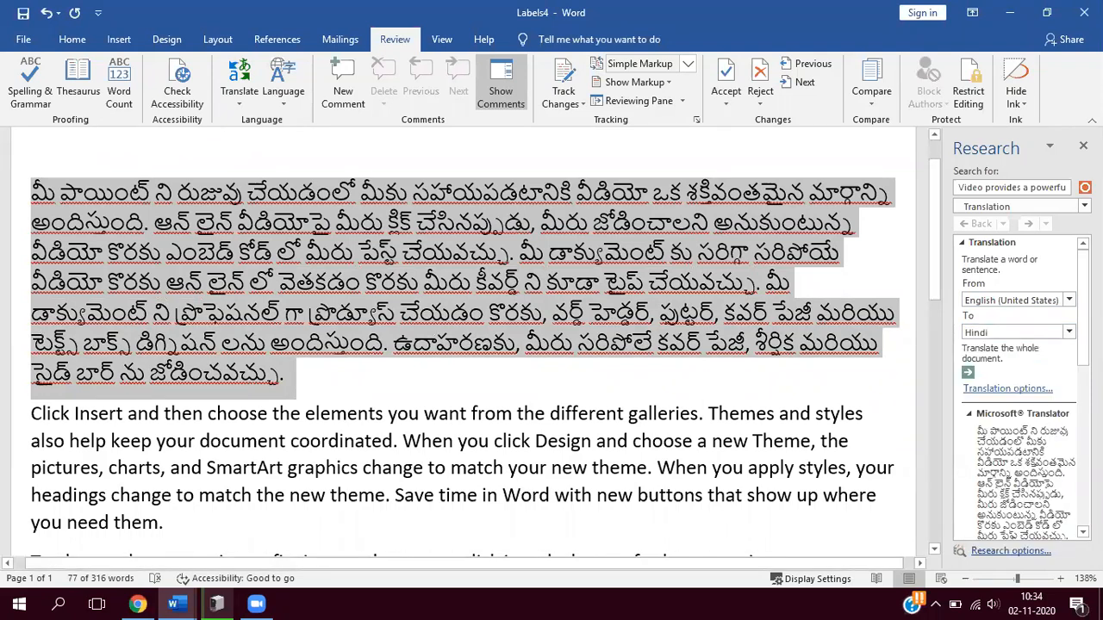
pyautogui.scroll(-3, 1021, 387)
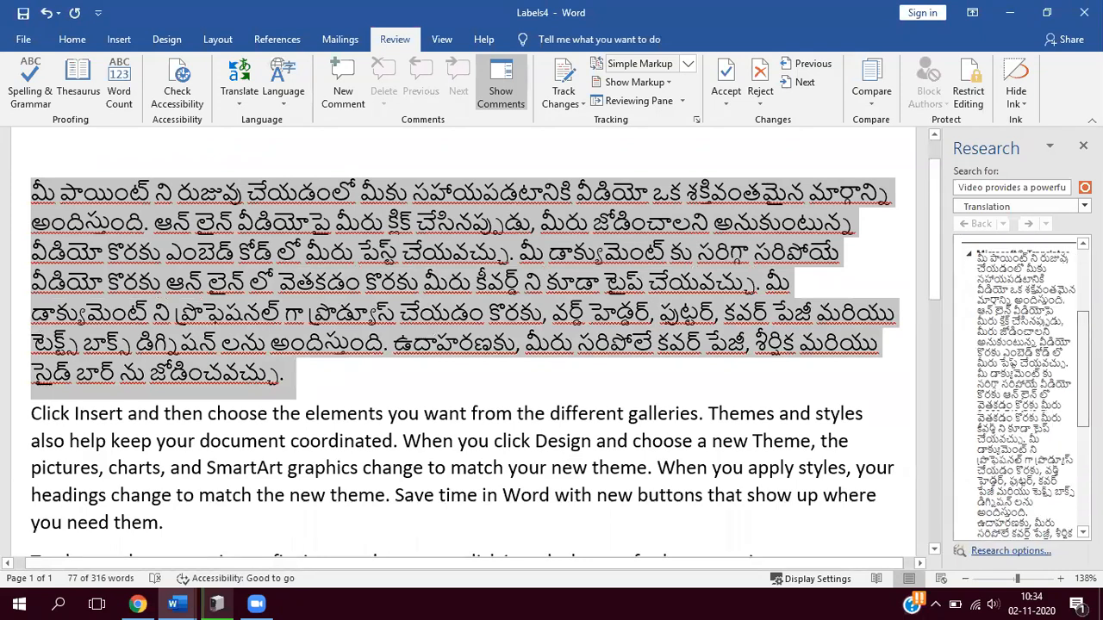
pyautogui.scroll(-2, 1021, 388)
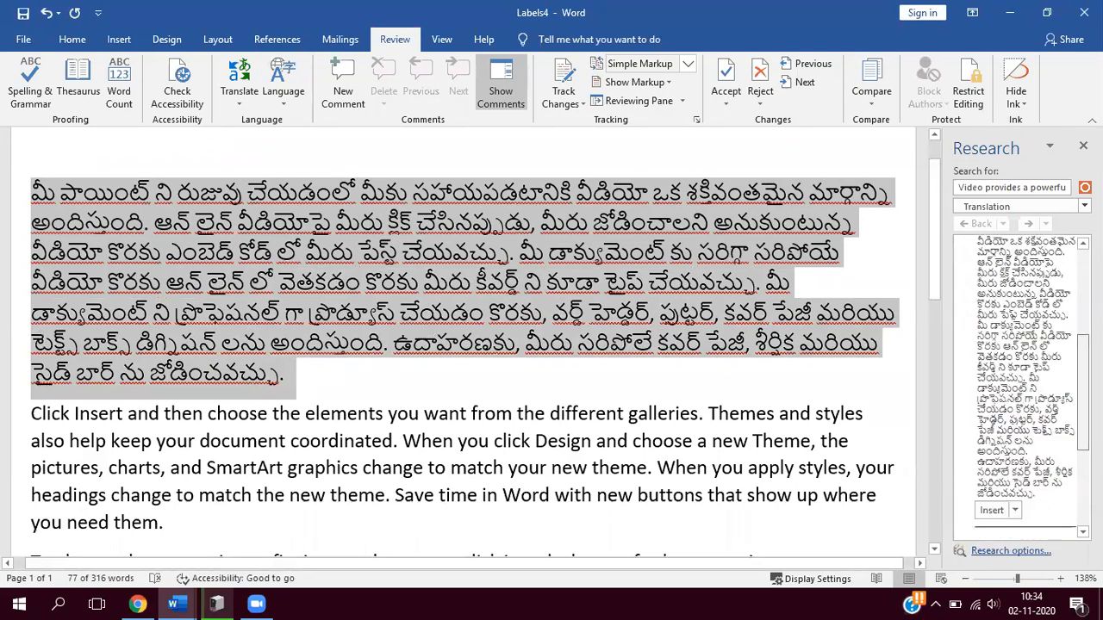
pyautogui.scroll(5, 1021, 387)
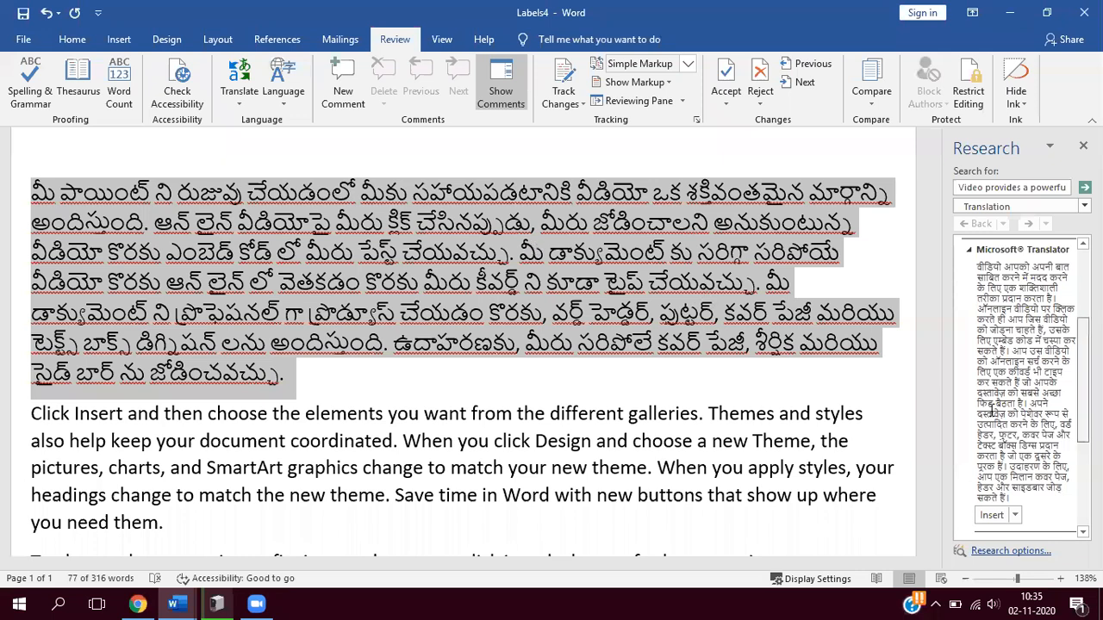
# - Replace the Telugu first paragraph with its Hindi translation
pyautogui.press('Delete')
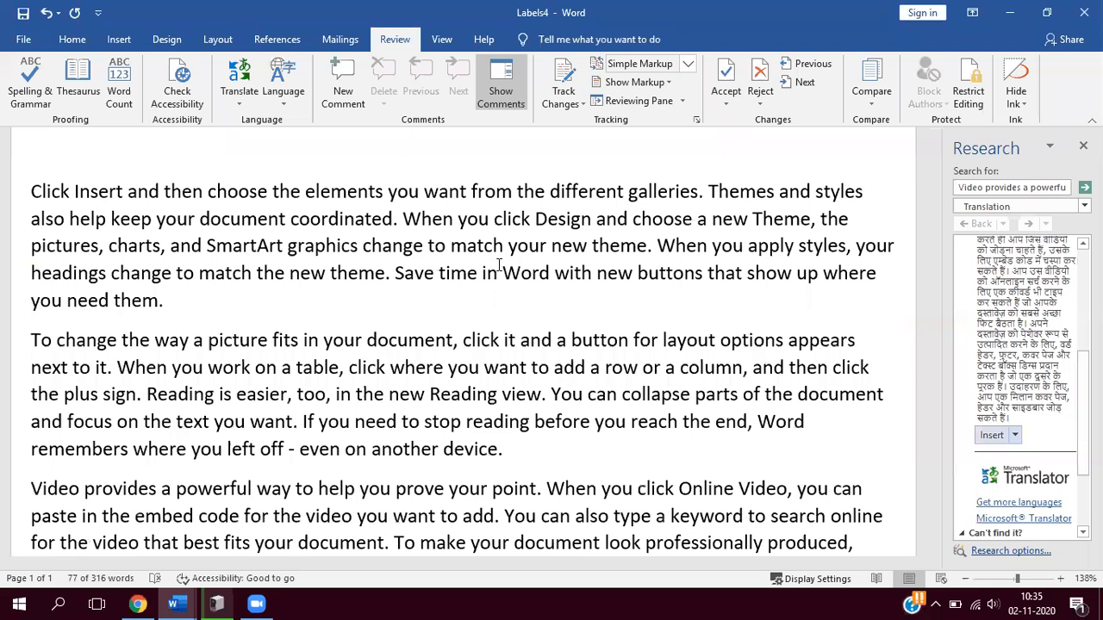
pyautogui.hotkey('ctrl', 'v')
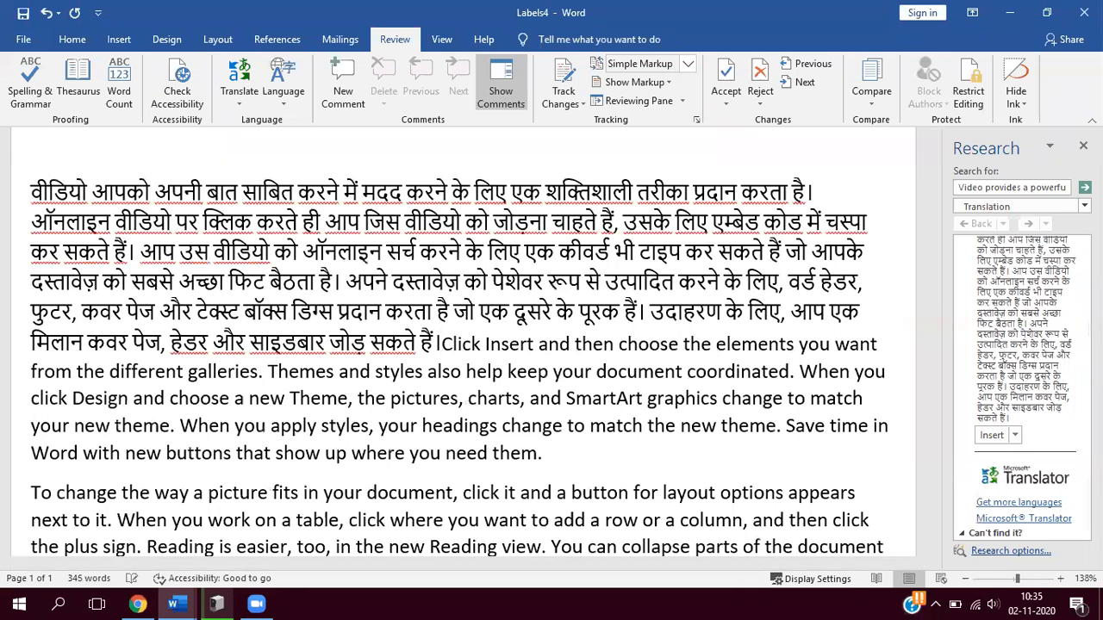
# - Undo the translation edits back to the English first paragraph, close the Research pane and return to the review commands
pyautogui.hotkey('ctrl', 'z')
pyautogui.click(1083, 146)
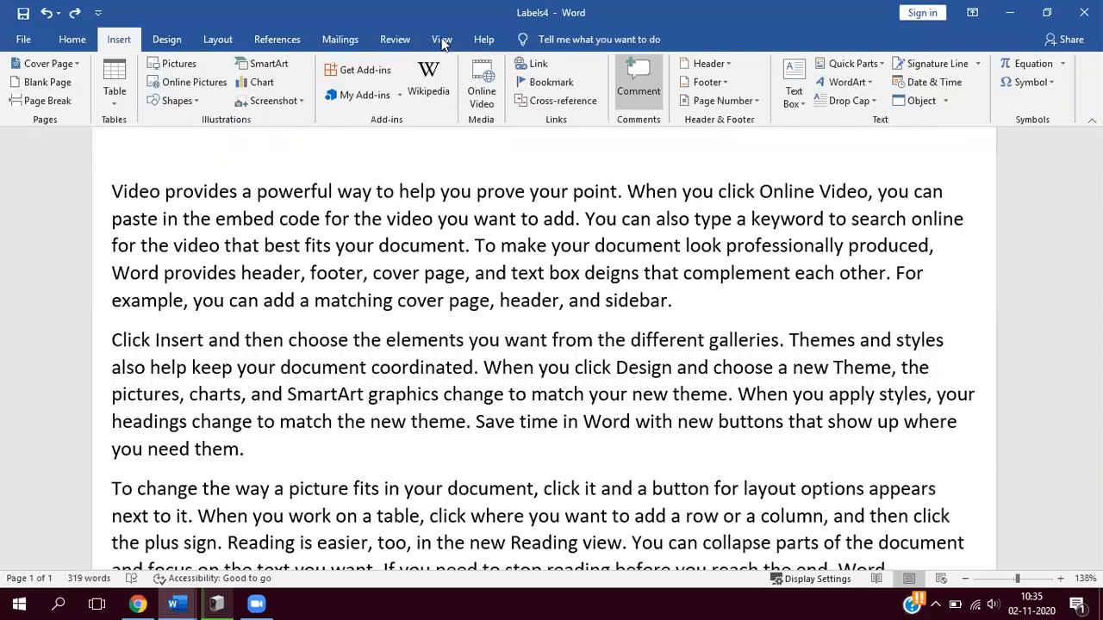
pyautogui.scroll(-4, 451, 89)
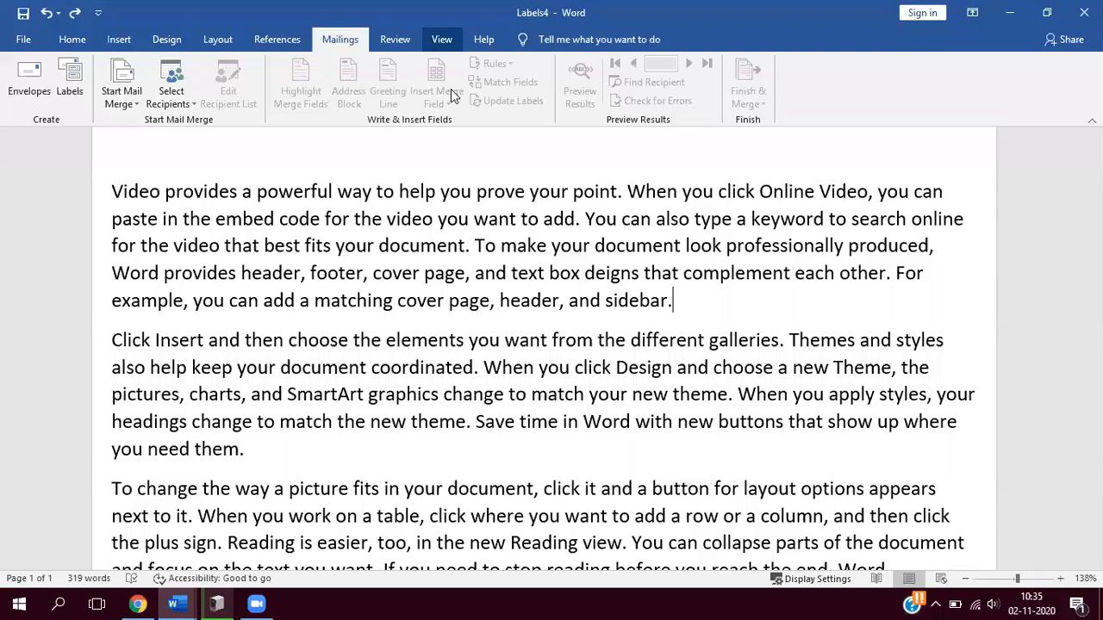
pyautogui.scroll(-1, 451, 88)
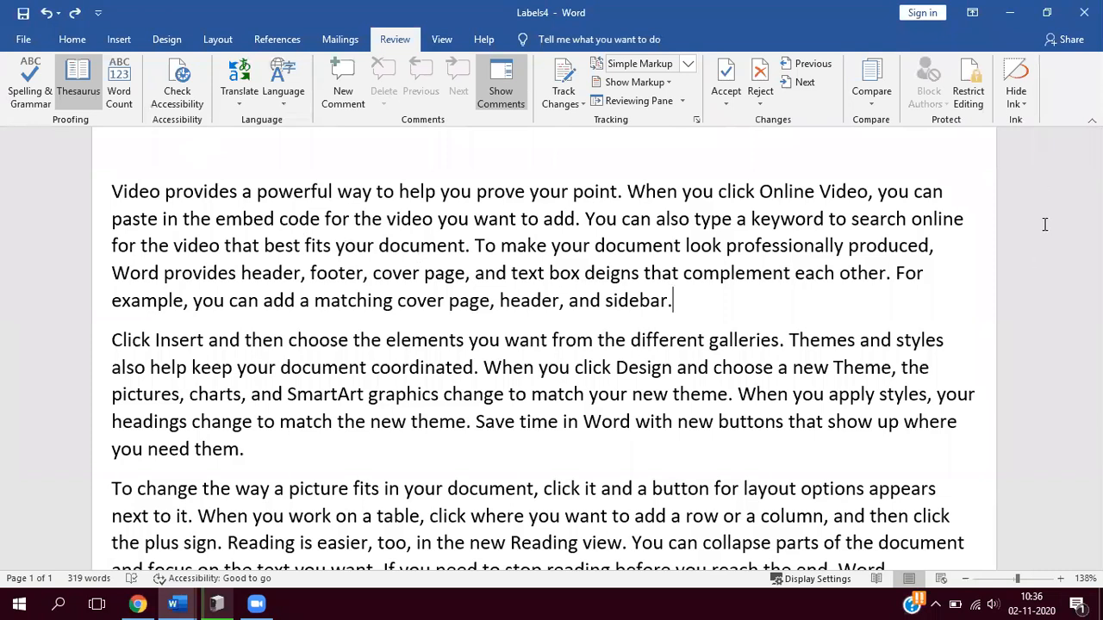
# - Add the comment "VERY STRONG" to the word "powerful" in the first paragraph
pyautogui.doubleClick(299, 196)
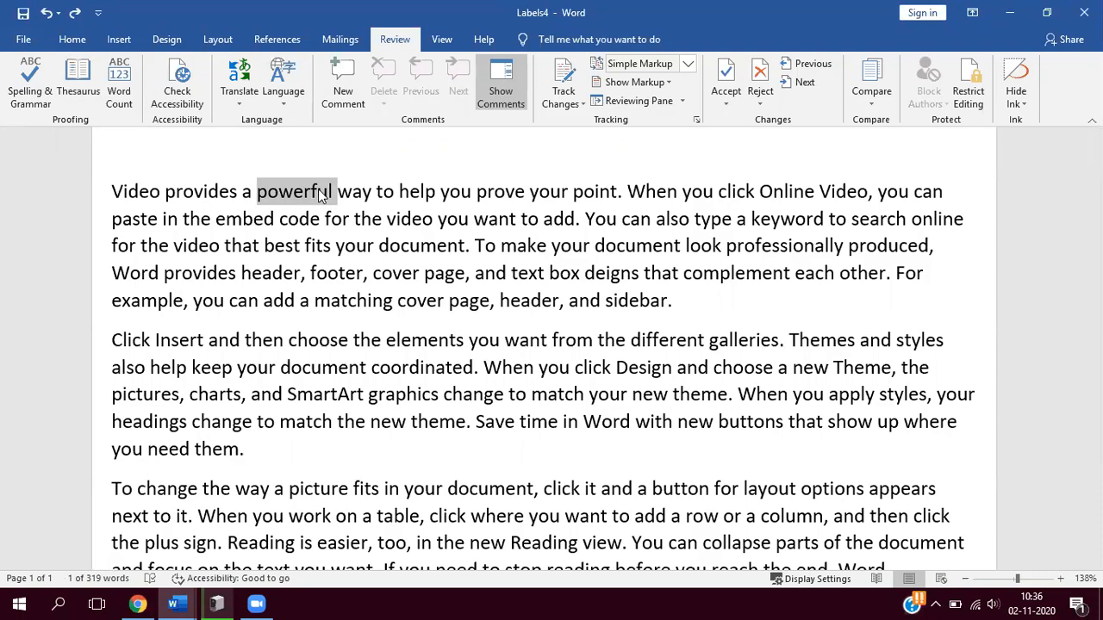
pyautogui.click(345, 86)
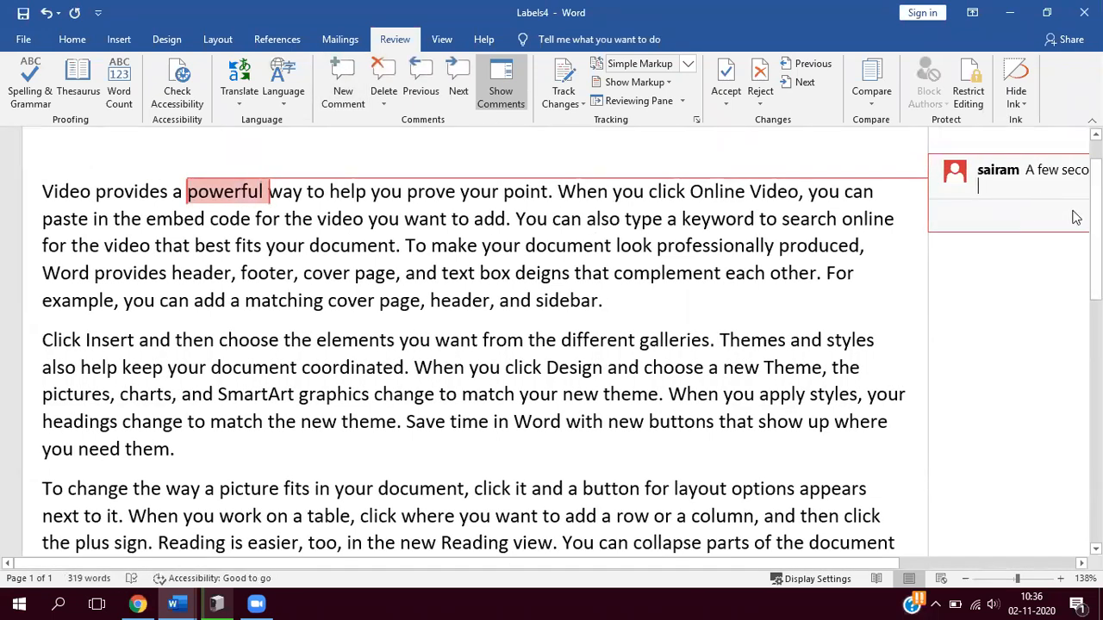
pyautogui.write('VERY S')
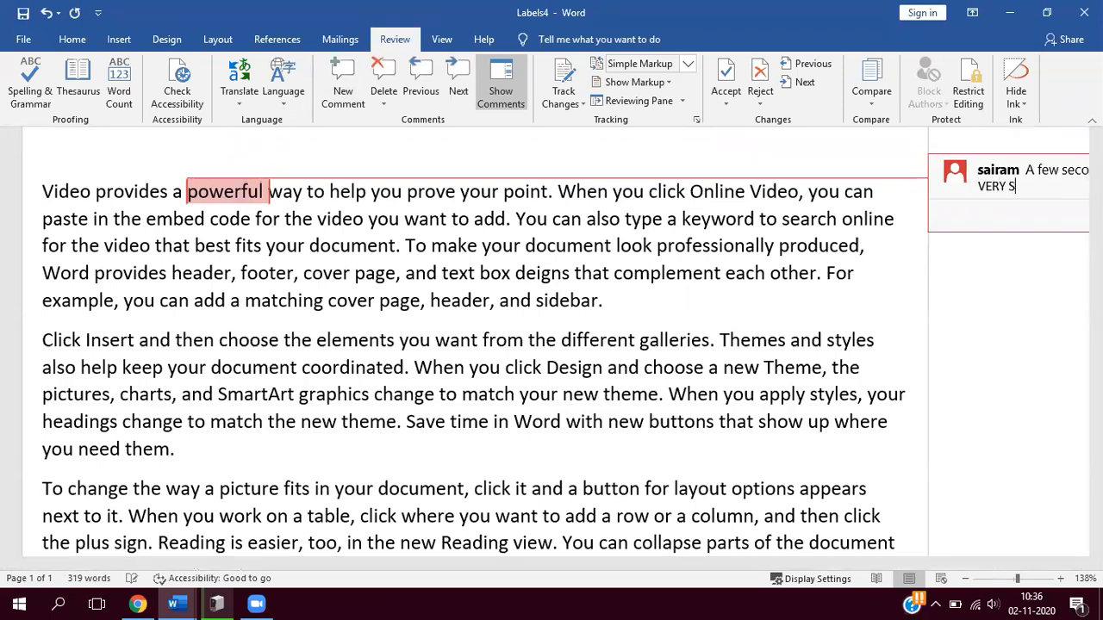
pyautogui.write('TRONG')
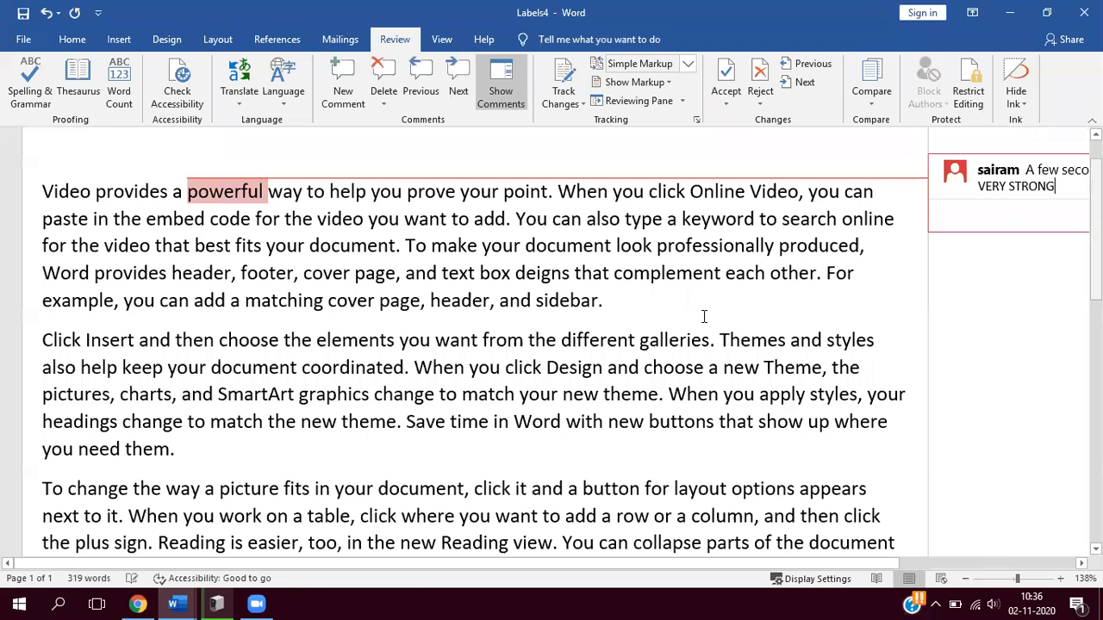
# - Add the comment "ADVANCED SHAPE" to the word "SmartArt" in the second paragraph
pyautogui.scroll(-1, 460, 243)
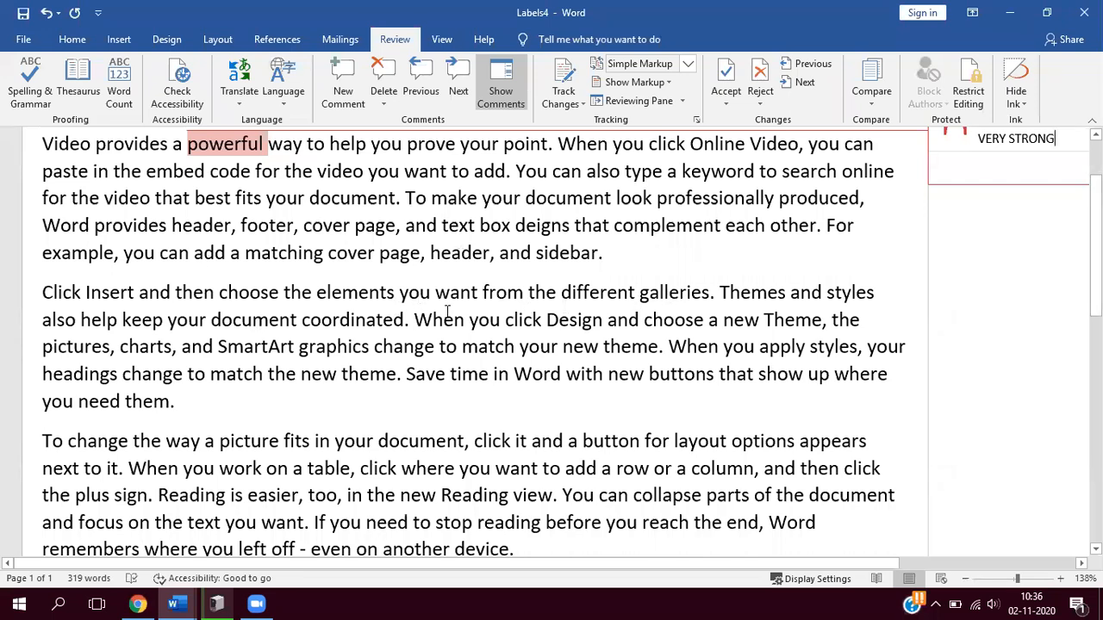
pyautogui.doubleClick(257, 348)
pyautogui.click(342, 102)
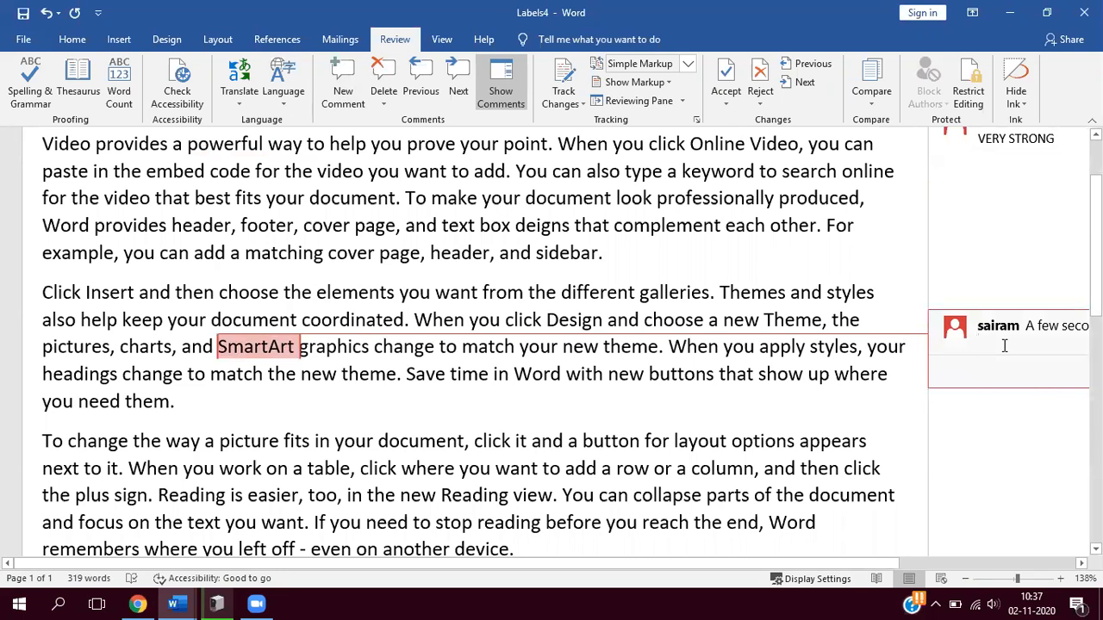
pyautogui.write('ADVANCED S')
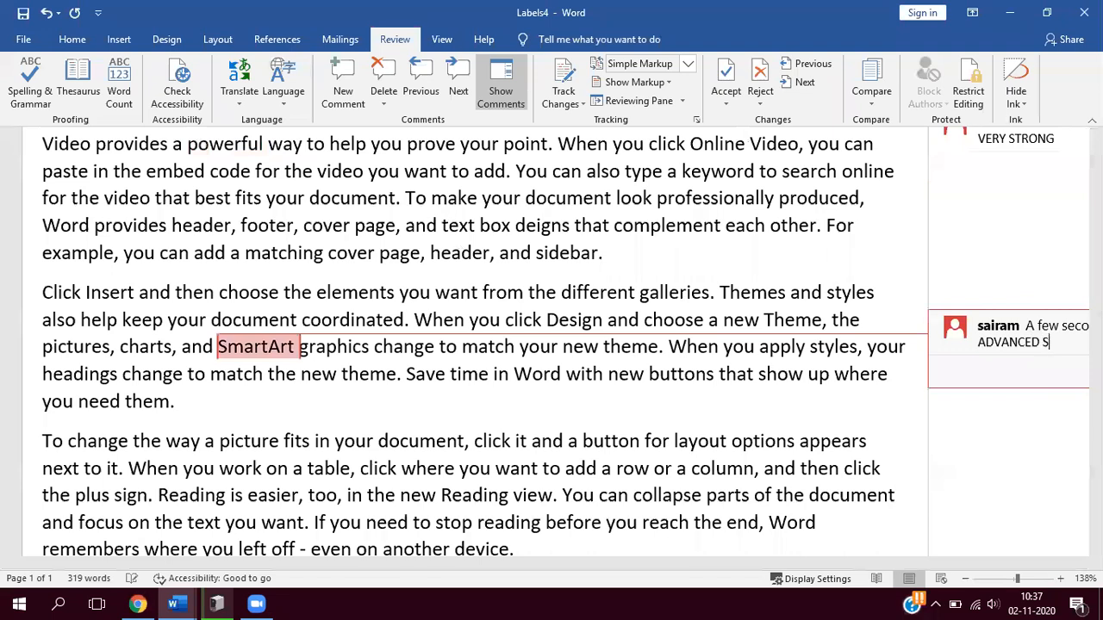
pyautogui.write('G')
pyautogui.press('BackSpace')
pyautogui.write('HAPE')
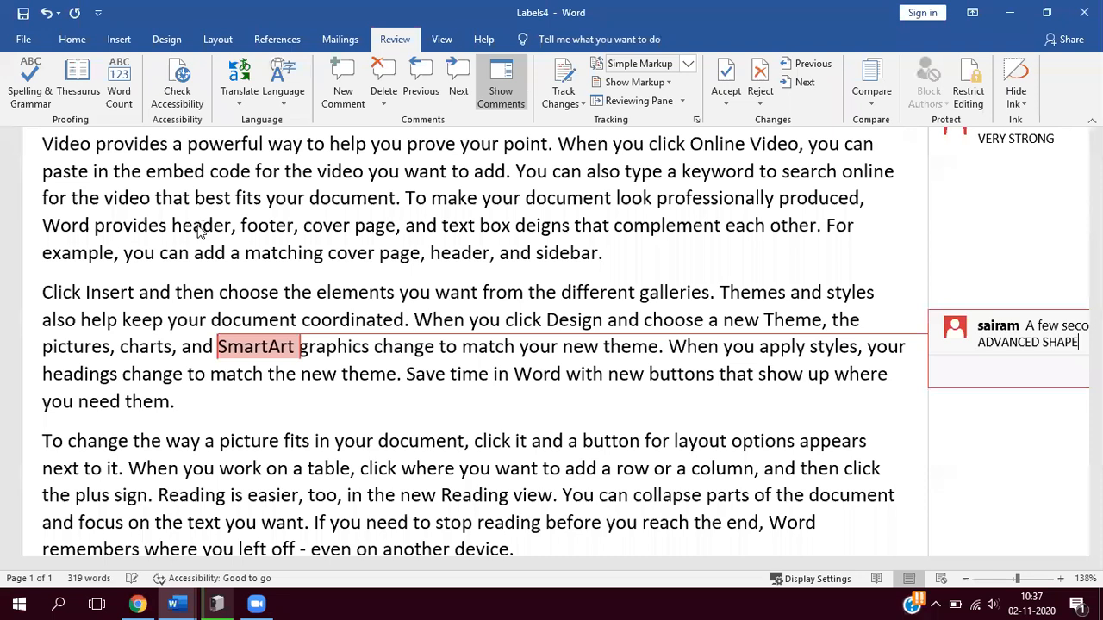
# - Add the comment "FOR HEADINGS" to the first "header" in the first paragraph
pyautogui.doubleClick(198, 229)
pyautogui.click(356, 72)
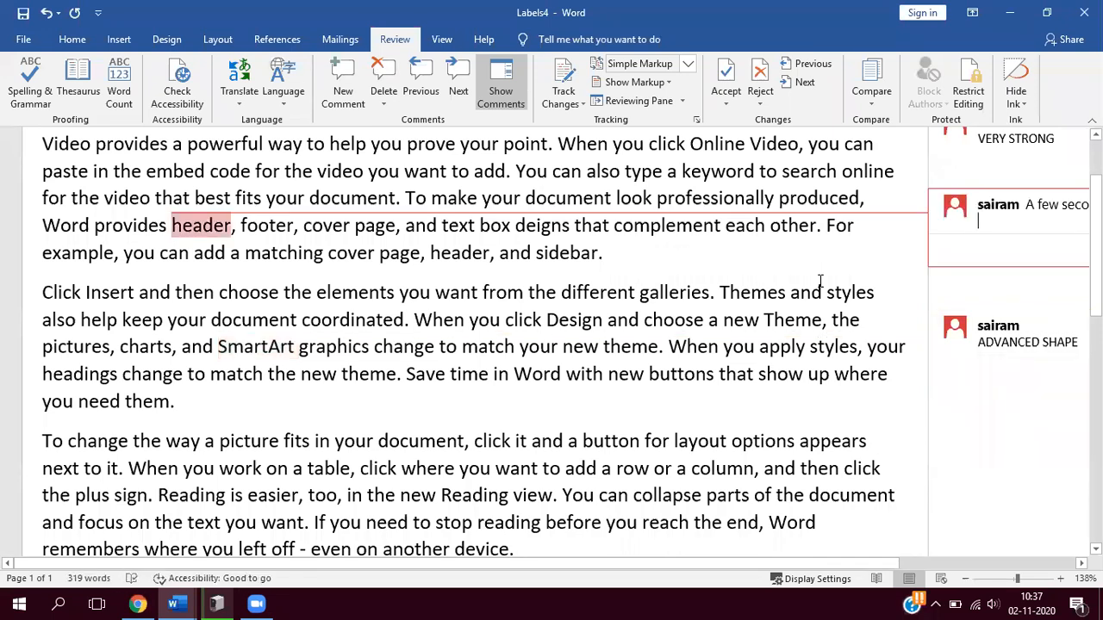
pyautogui.write('FOR')
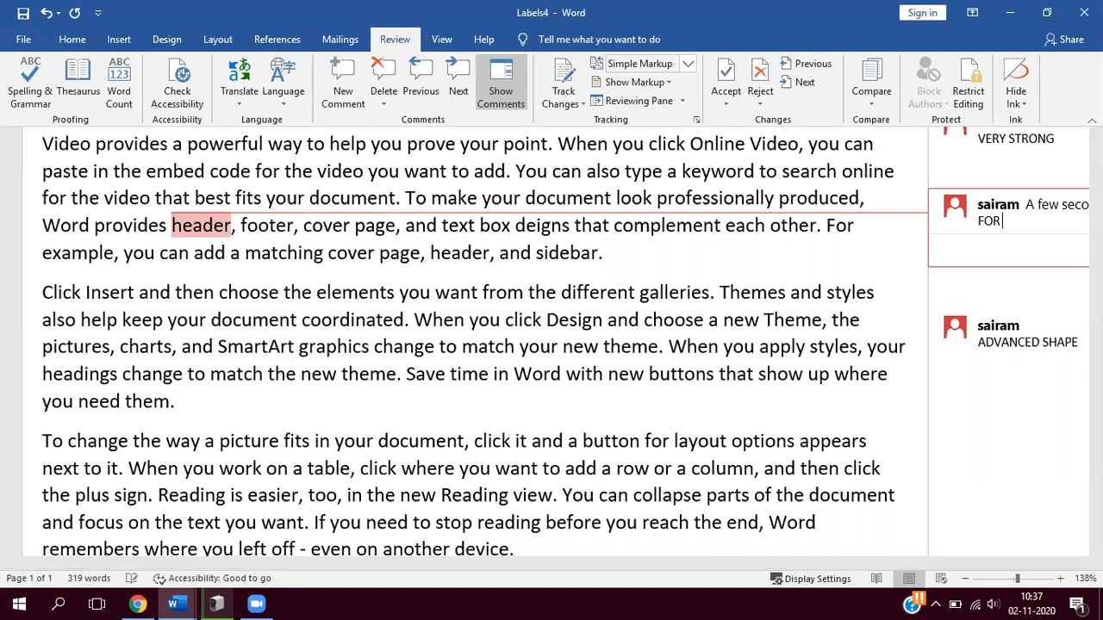
pyautogui.write(' HEADINGS')
pyautogui.click(641, 244)
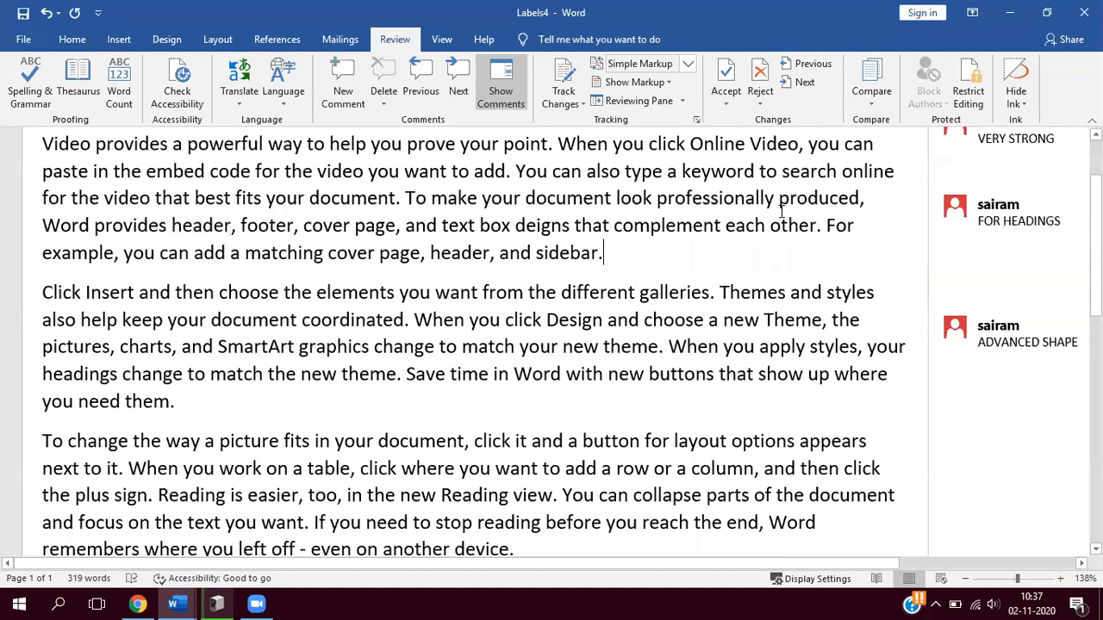
# - Collapse the displayed comments into margin markers beside the text
pyautogui.click(501, 86)
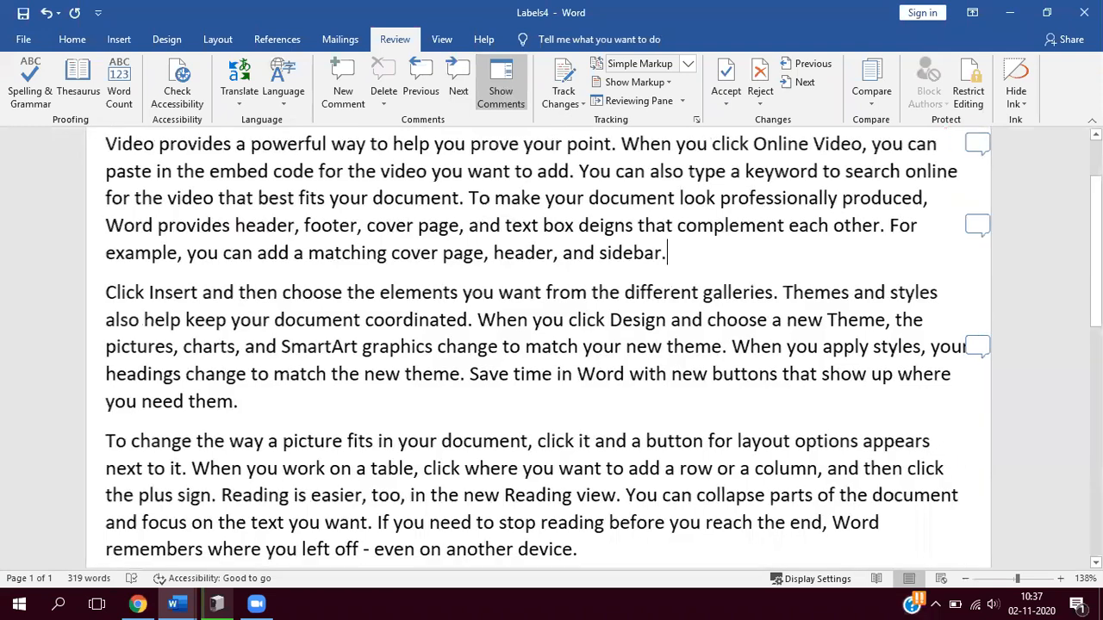
pyautogui.scroll(2, 983, 249)
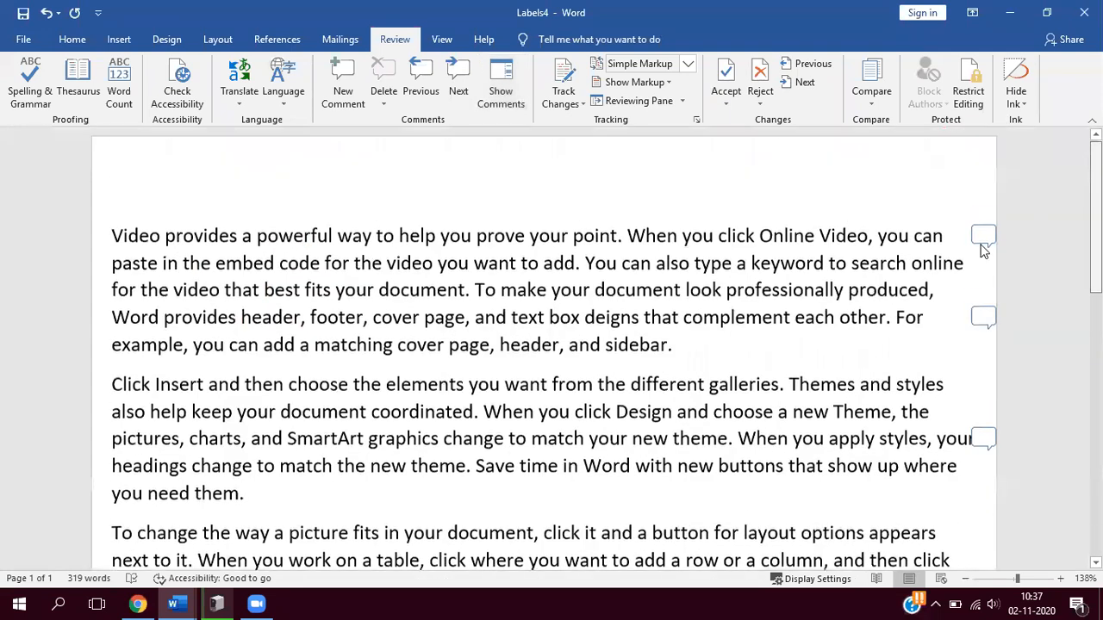
pyautogui.scroll(1, 983, 249)
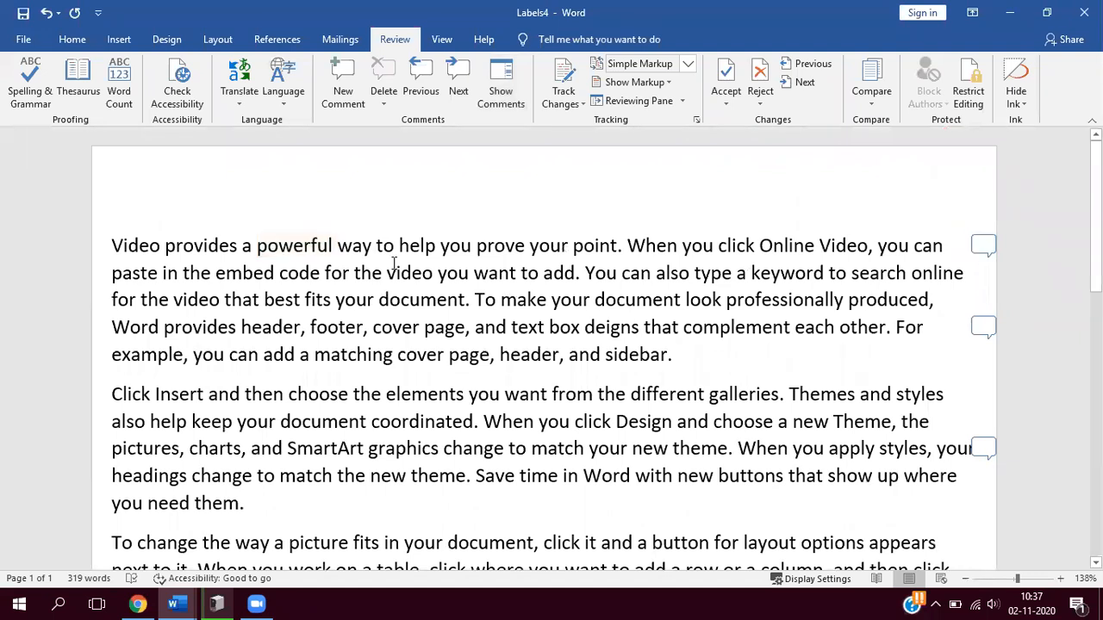
# - Read the comments on "powerful" and "header" through their margin markers, closing the comment window after each viewing
pyautogui.click(987, 249)
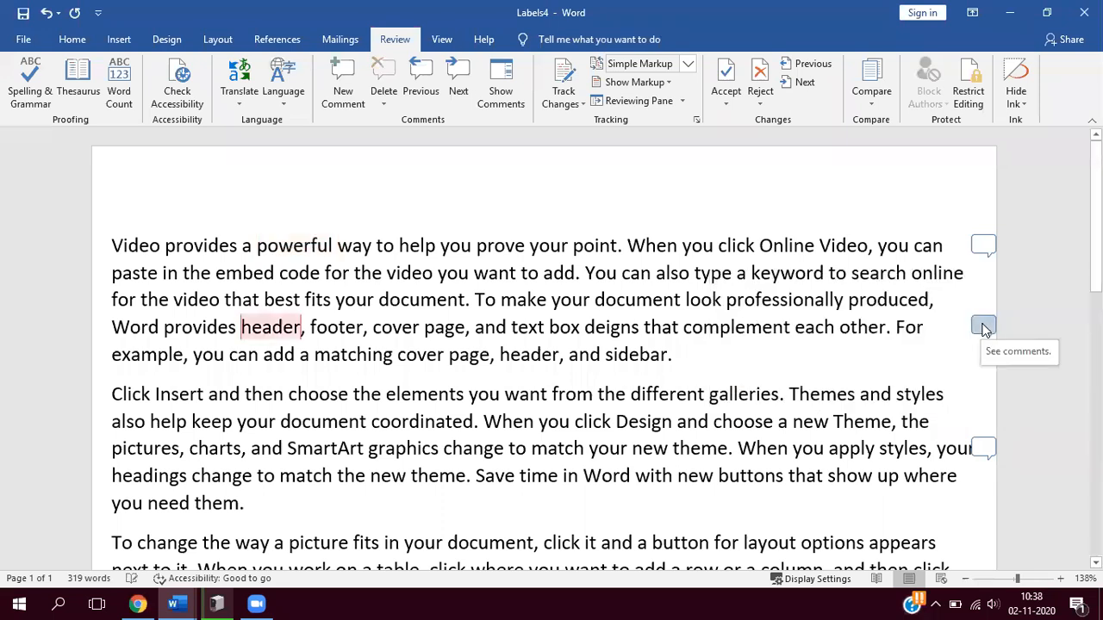
pyautogui.click(984, 328)
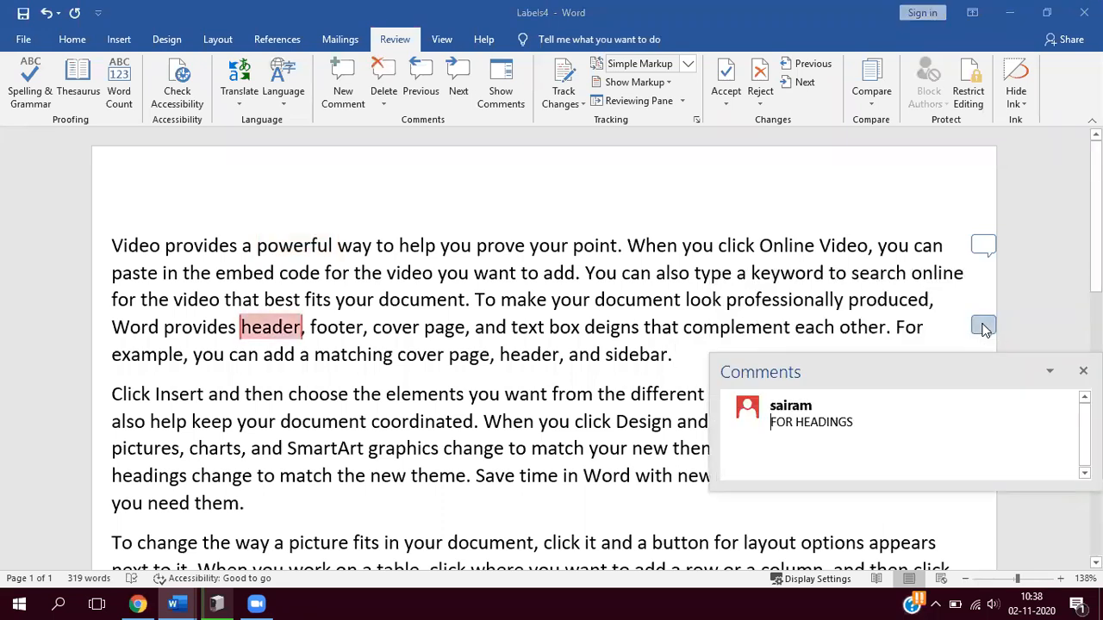
pyautogui.click(1084, 371)
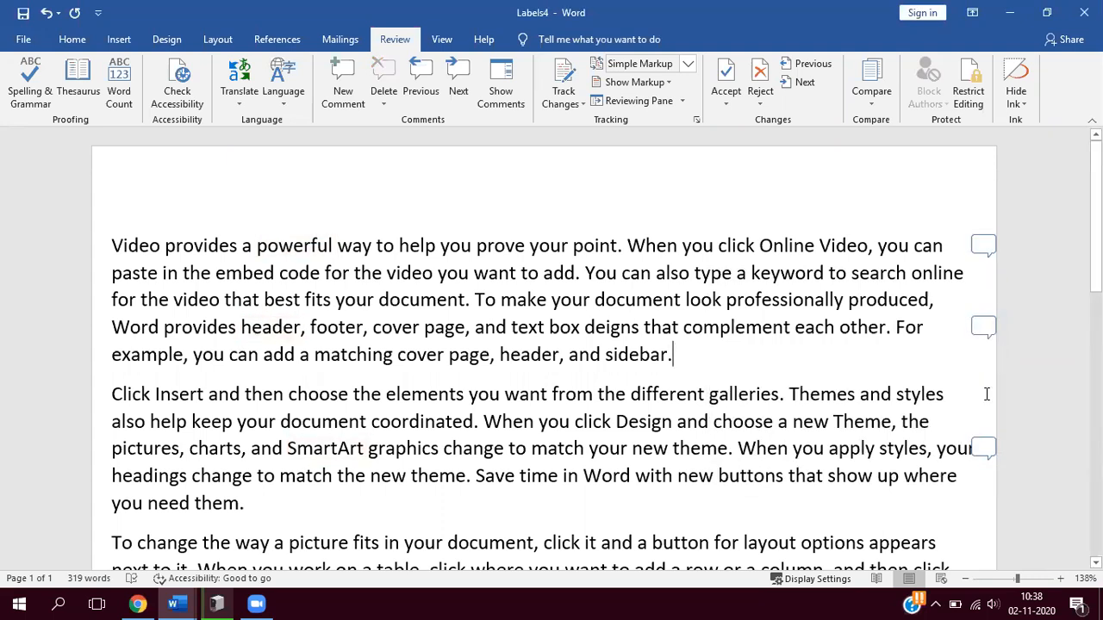
pyautogui.click(987, 325)
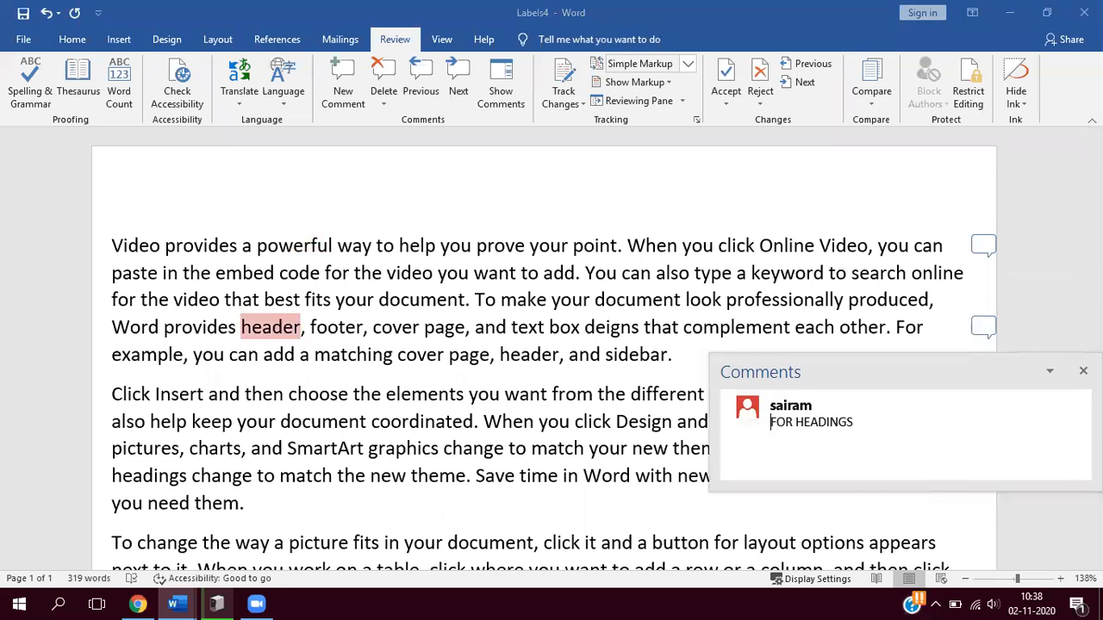
pyautogui.click(1083, 372)
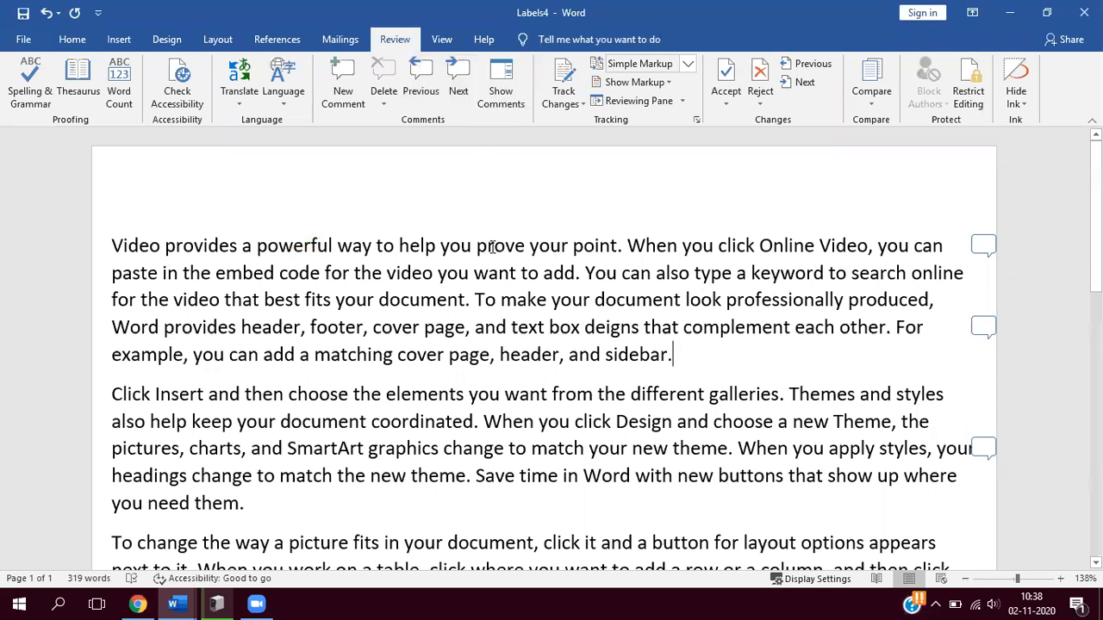
# - Step backward and forward through the document's comments, viewing the ones on "header" and "powerful"
pyautogui.click(423, 77)
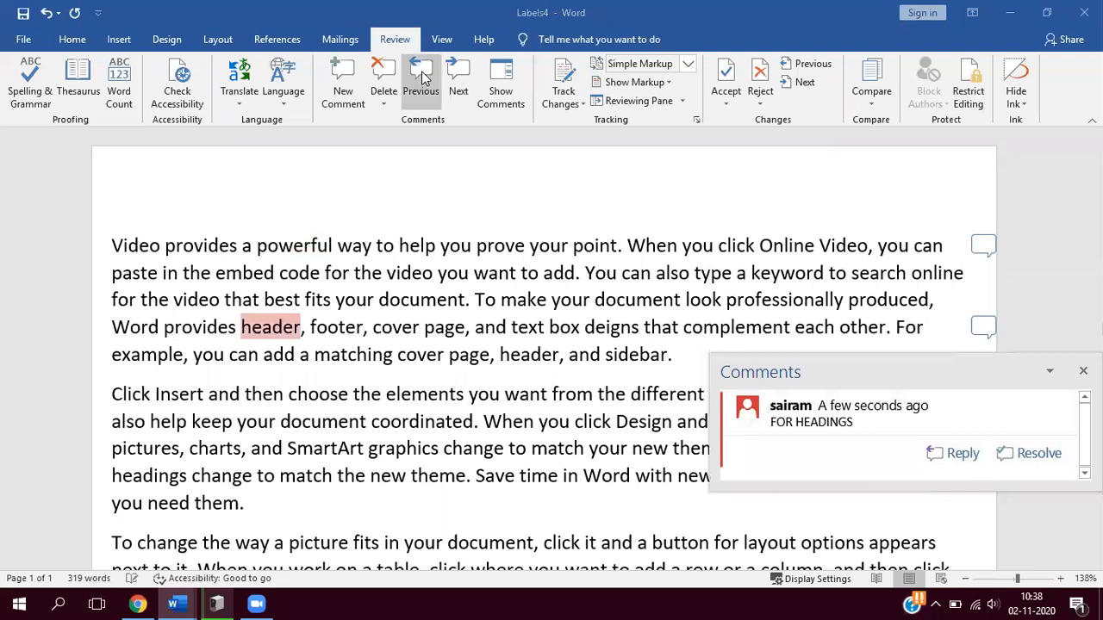
pyautogui.click(421, 76)
pyautogui.click(421, 76)
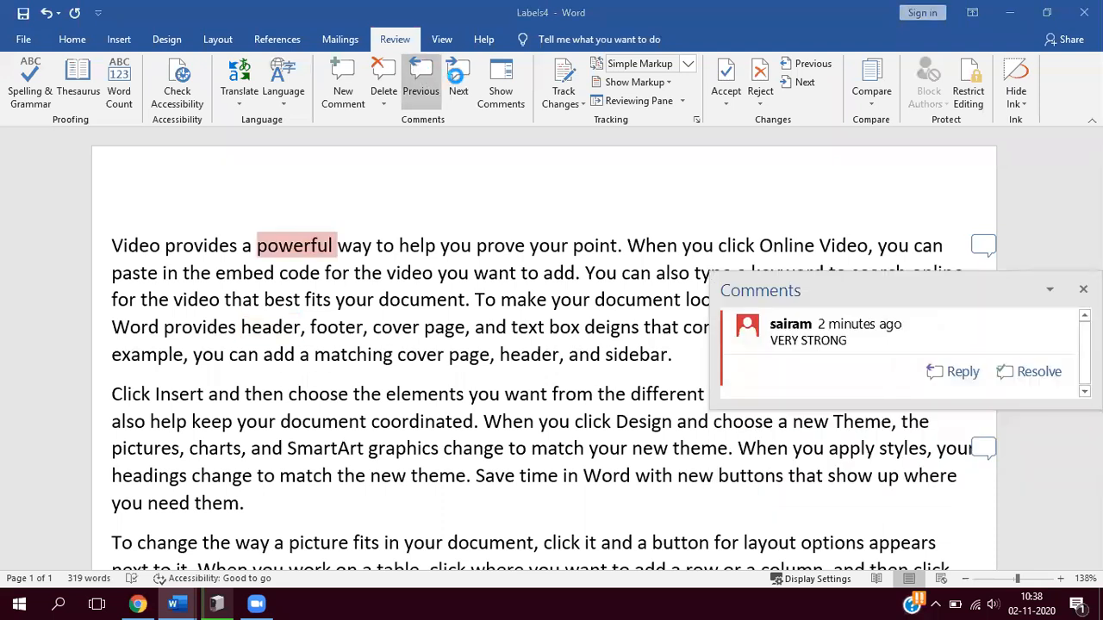
pyautogui.click(455, 77)
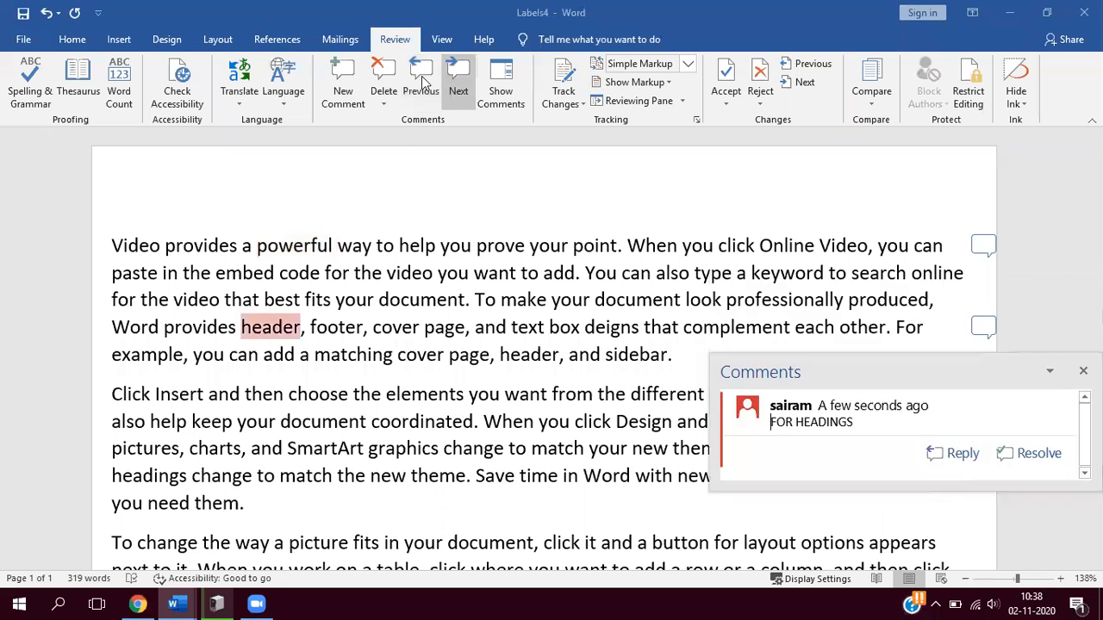
pyautogui.click(422, 83)
# - Display the full text of all comments beside the document and collapse them back to margin markers
pyautogui.click(507, 89)
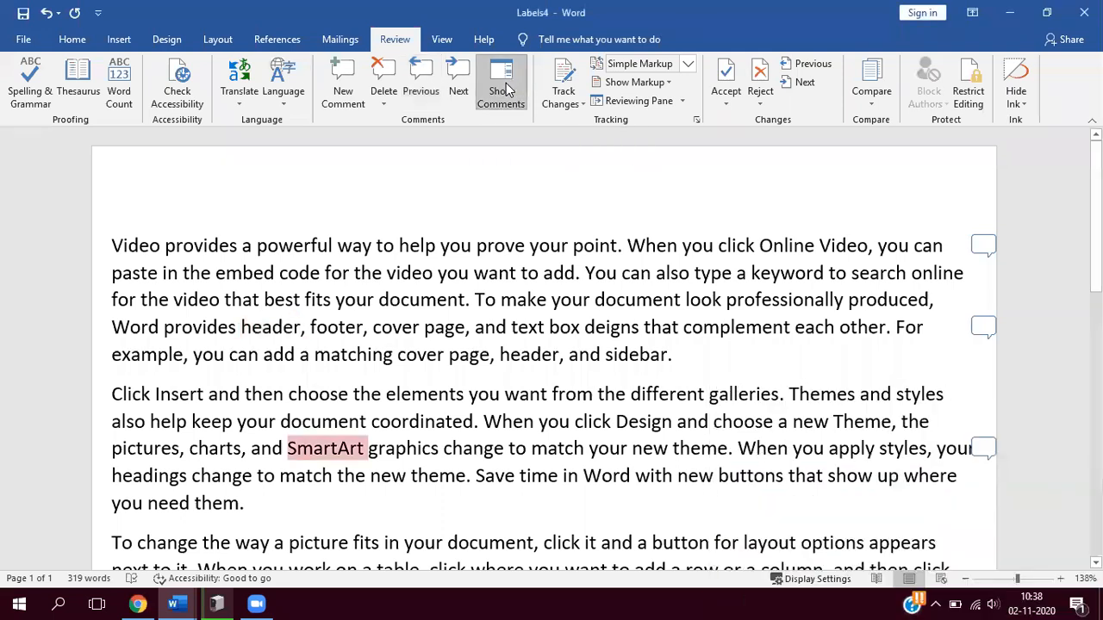
pyautogui.click(507, 89)
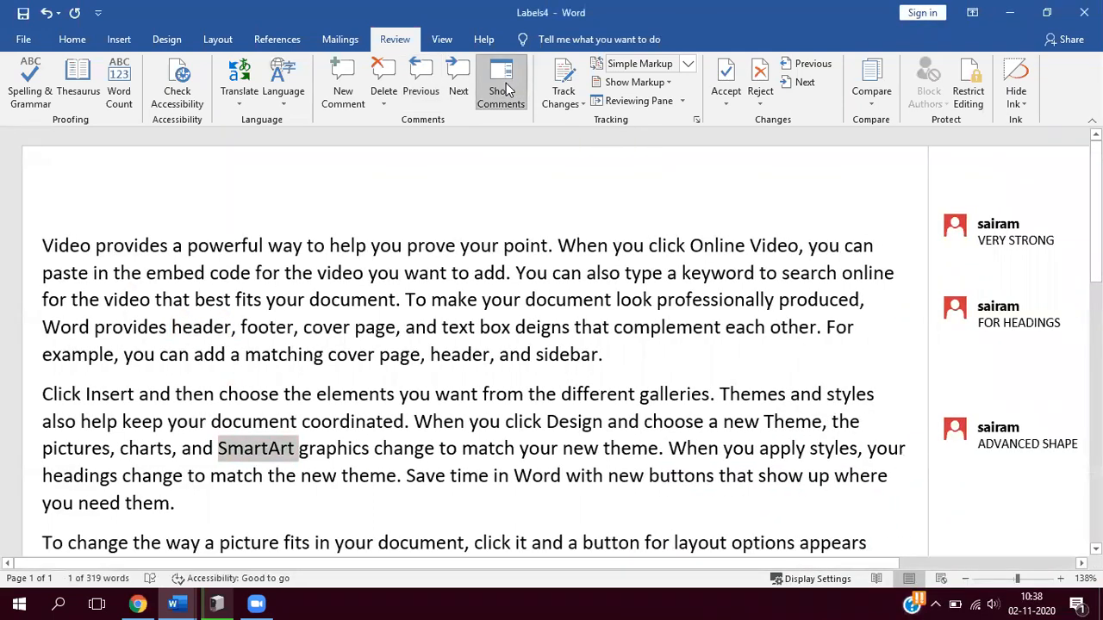
pyautogui.click(506, 89)
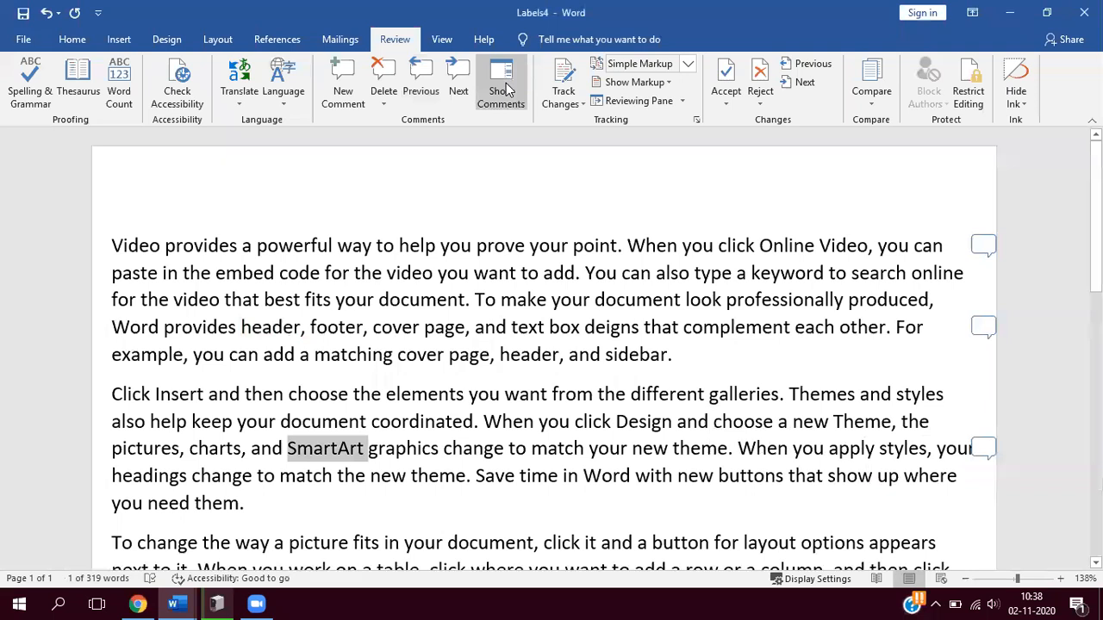
# - Delete the comments on "SmartArt", "header" and "powerful"
pyautogui.click(382, 76)
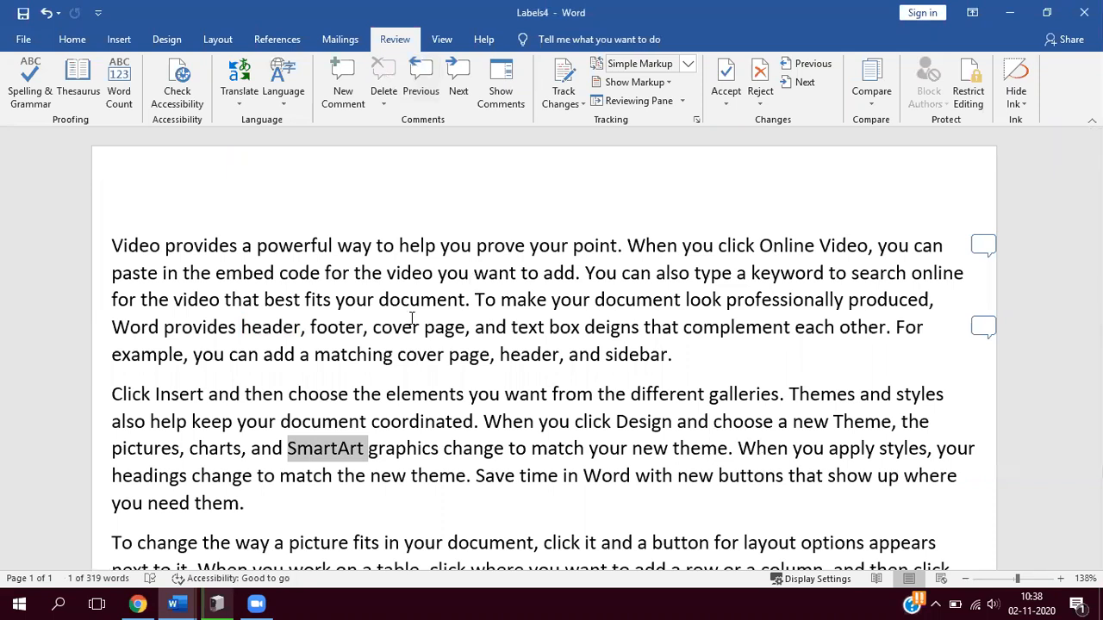
pyautogui.click(974, 339)
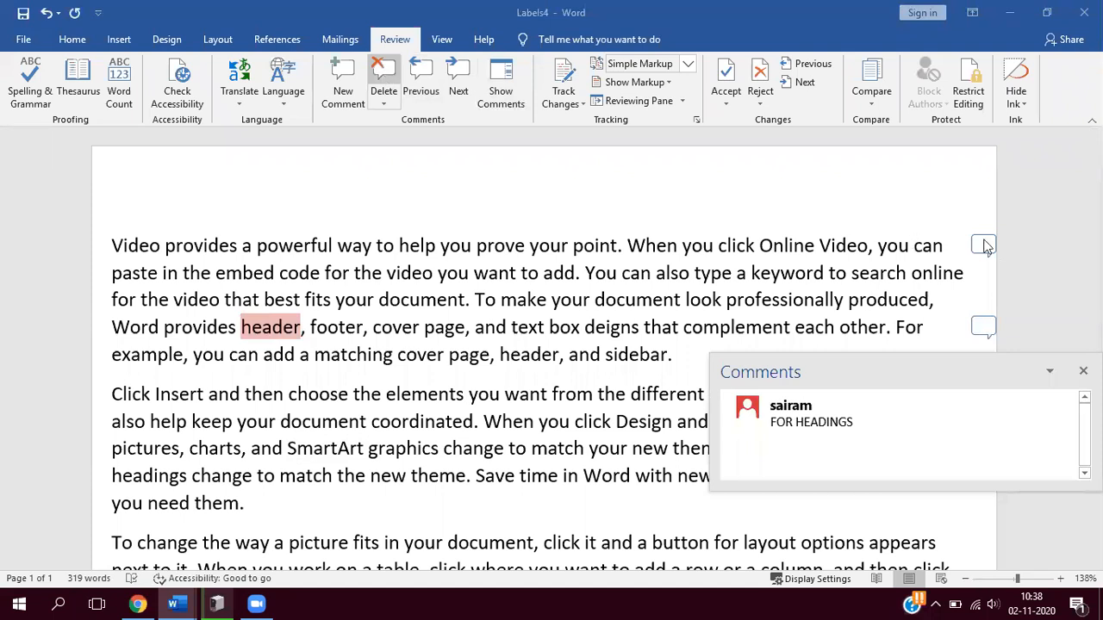
pyautogui.click(419, 80)
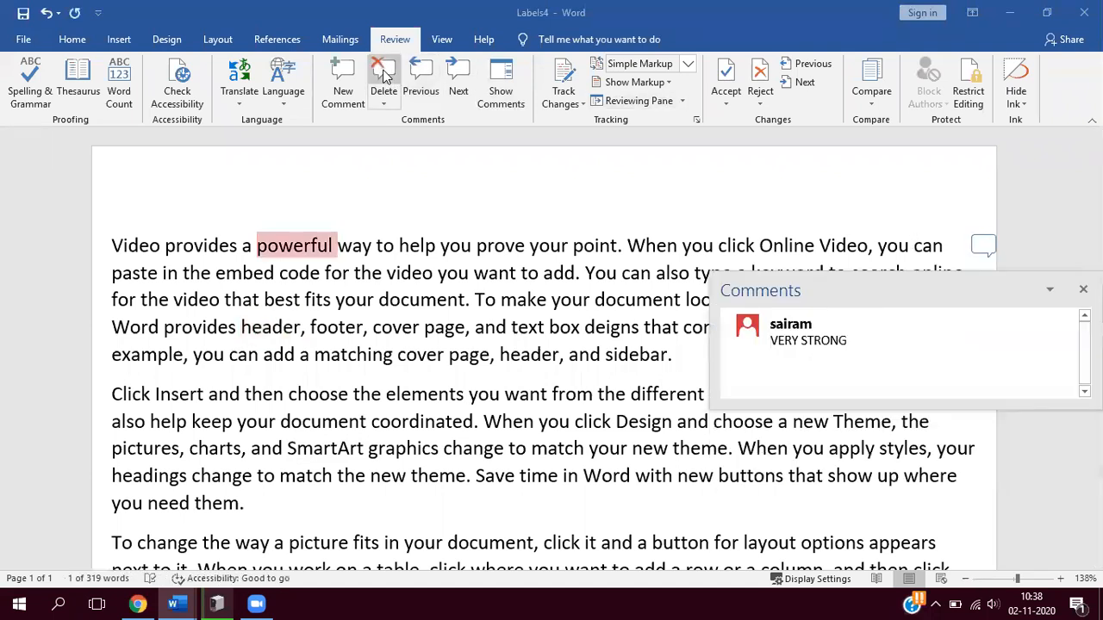
pyautogui.click(384, 76)
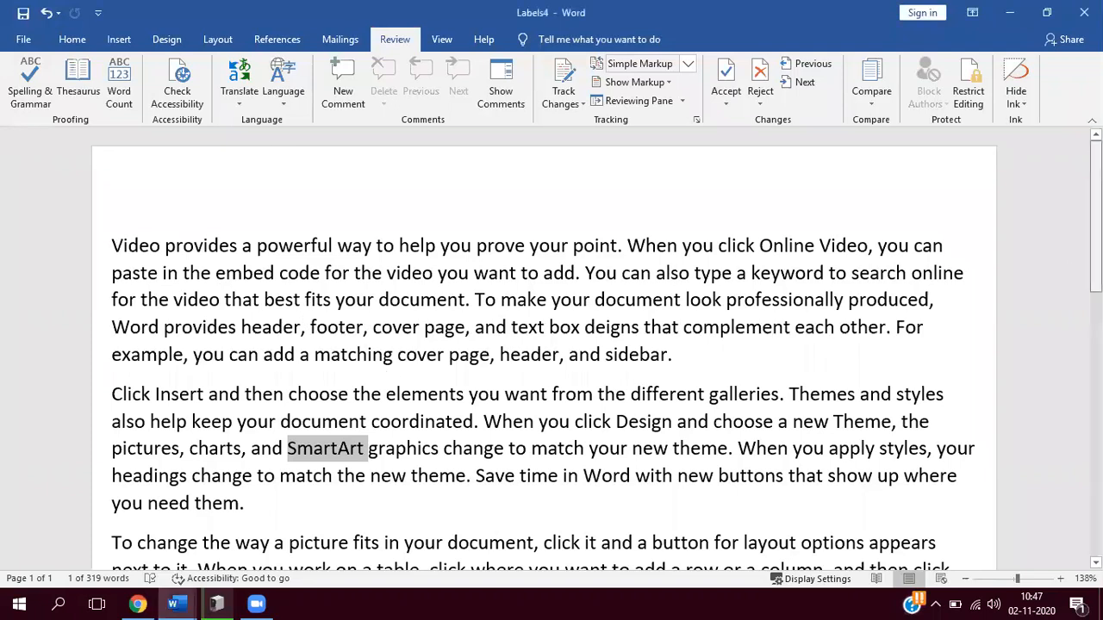
pyautogui.scroll(-1, 1077, 156)
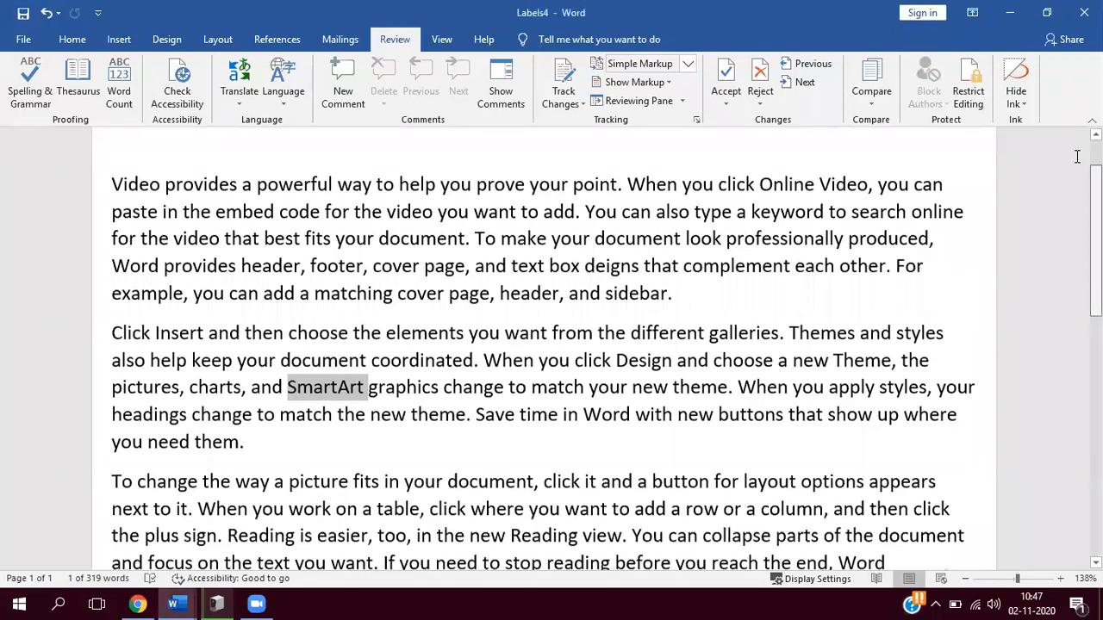
pyautogui.scroll(1, 1076, 156)
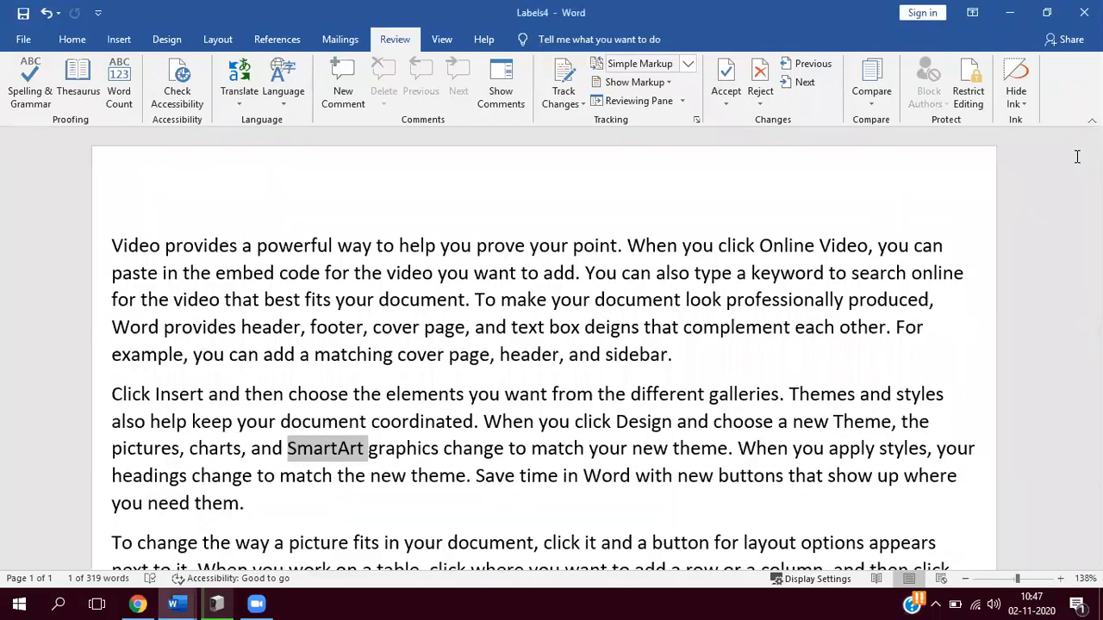
pyautogui.click(1013, 14)
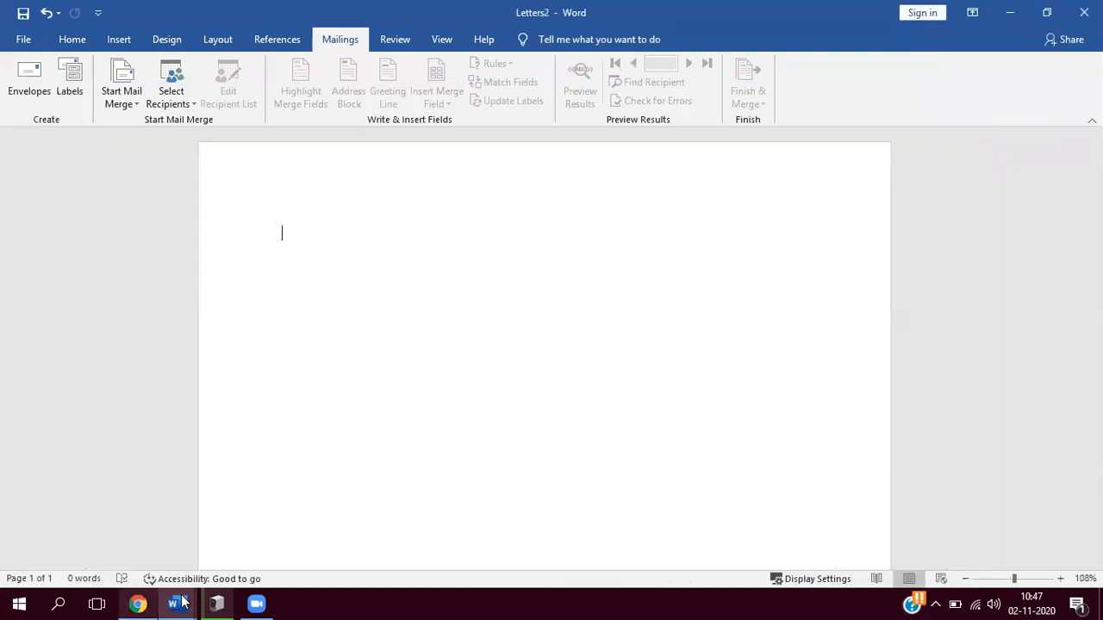
pyautogui.moveTo(174, 603)
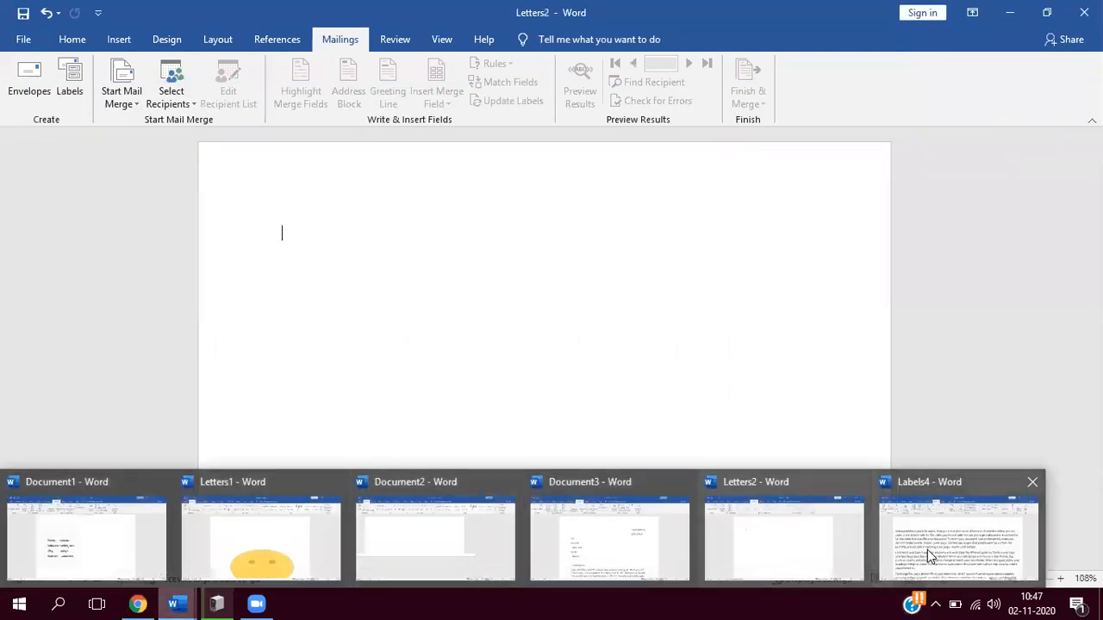
pyautogui.click(927, 550)
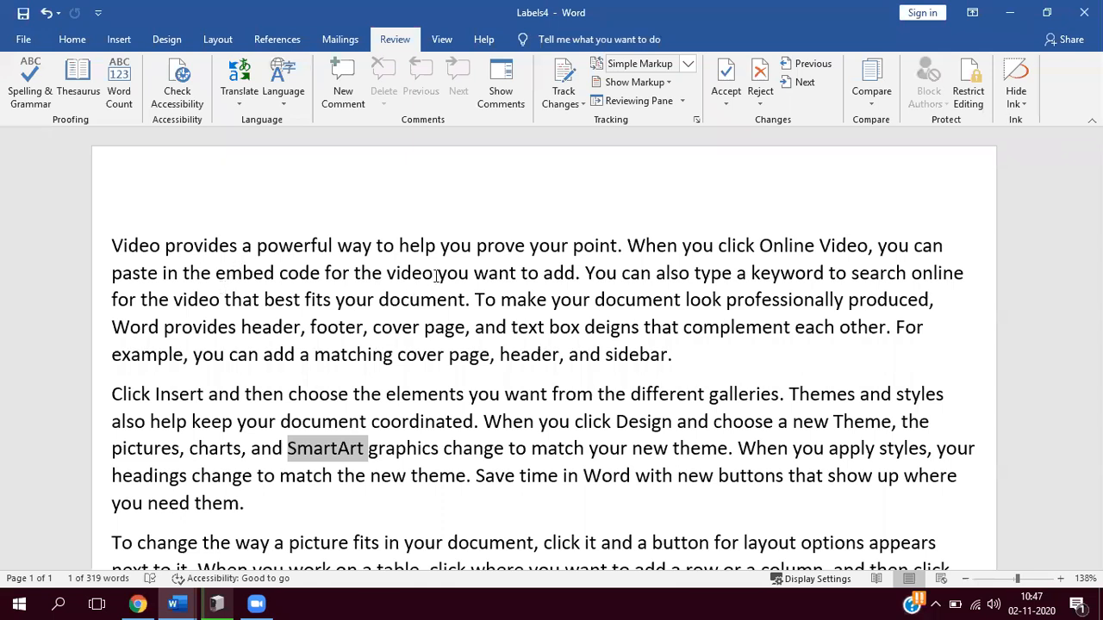
# - Delete "help", "keyword" and "deigns that" from the first paragraph with change tracking off
pyautogui.moveTo(440, 246); pyautogui.dragTo(398, 248)
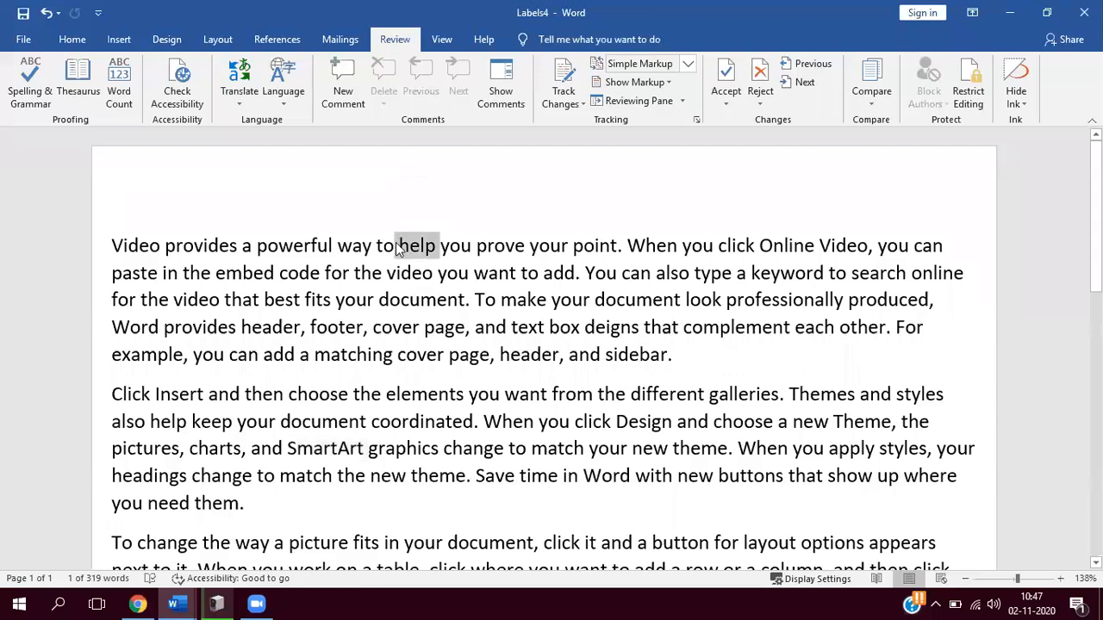
pyautogui.press('Delete')
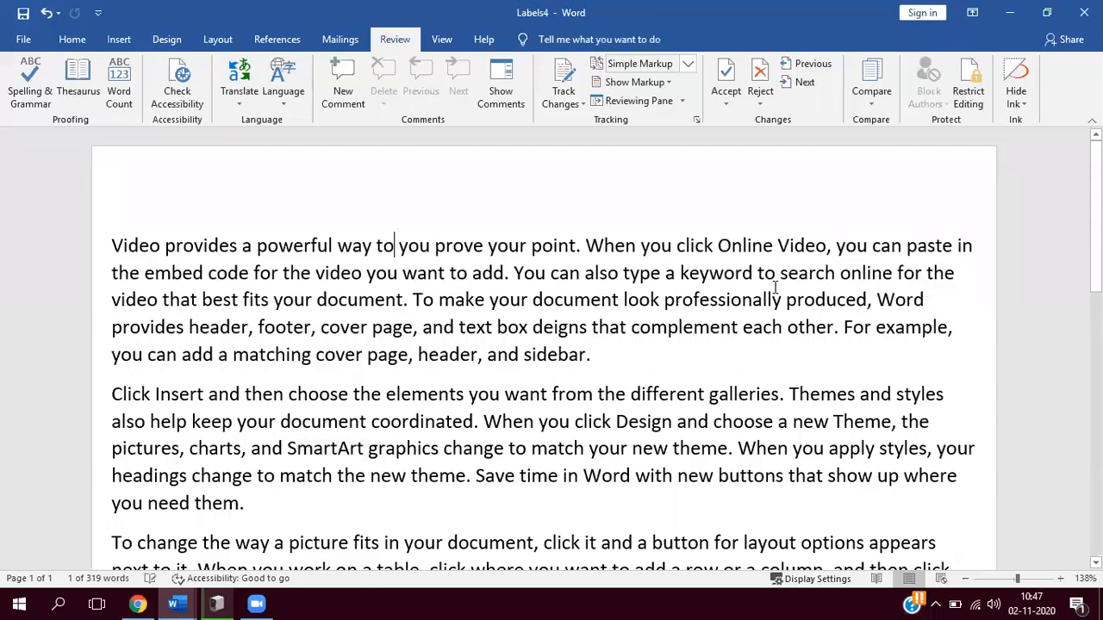
pyautogui.moveTo(758, 277); pyautogui.dragTo(679, 286)
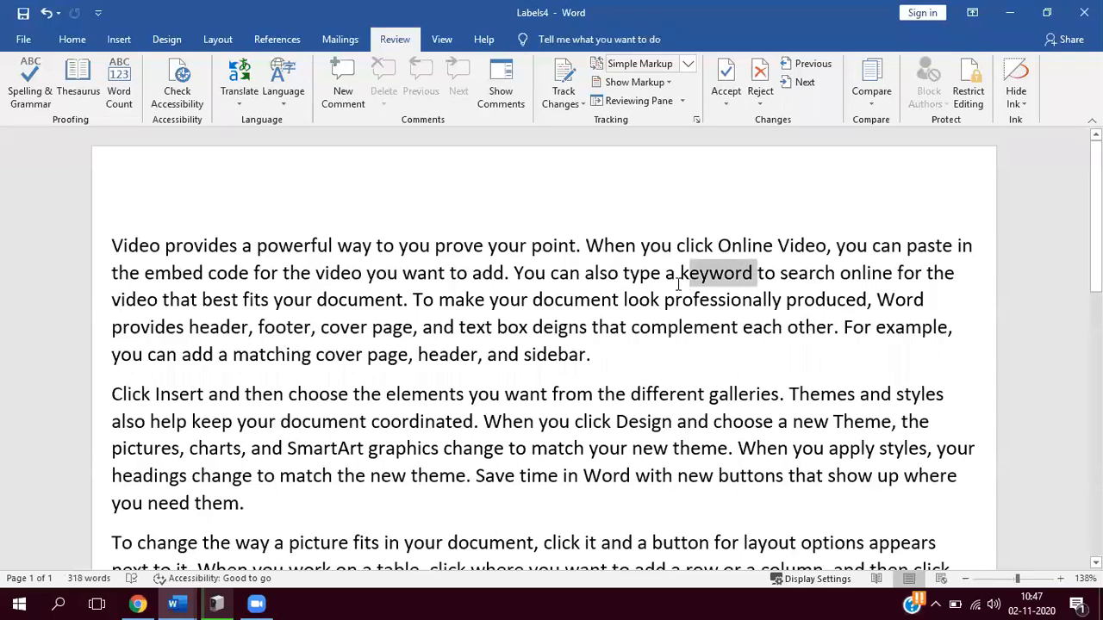
pyautogui.press('Delete')
pyautogui.moveTo(553, 329); pyautogui.dragTo(456, 328)
pyautogui.press('Delete')
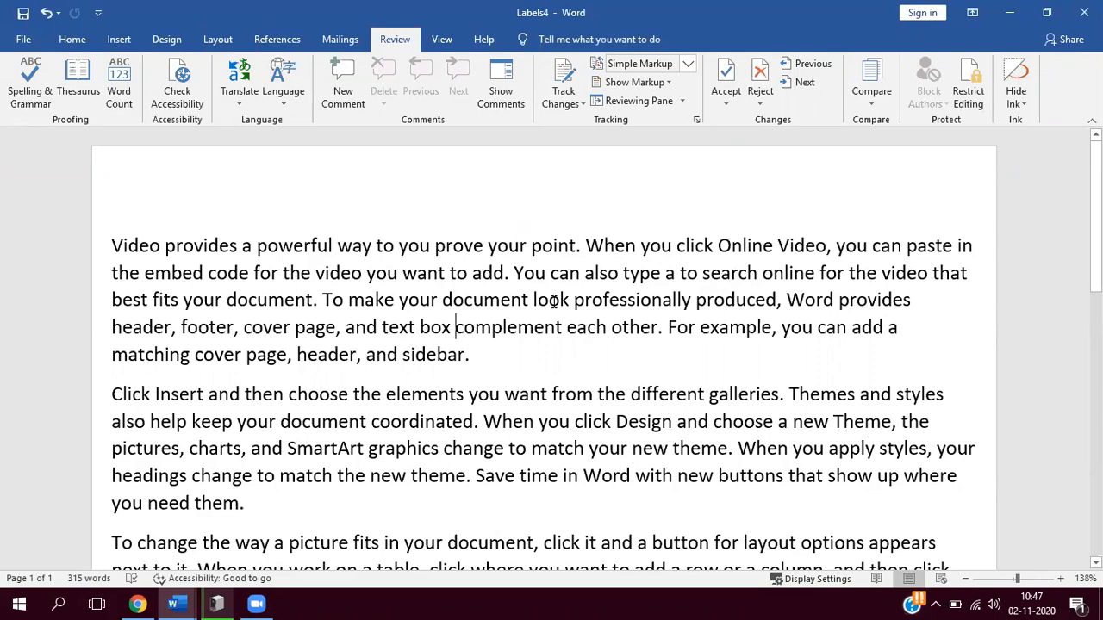
# - Undo the three untracked deletions in the first paragraph
pyautogui.hotkey('ctrl', 'z')
pyautogui.hotkey('ctrl', 'z')
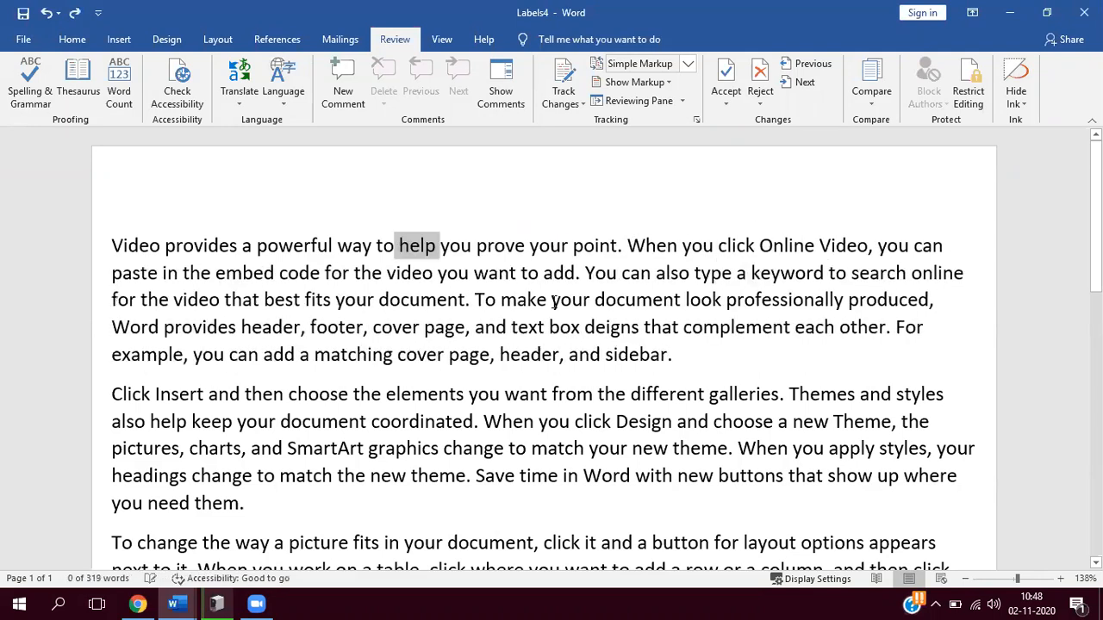
pyautogui.click(448, 300)
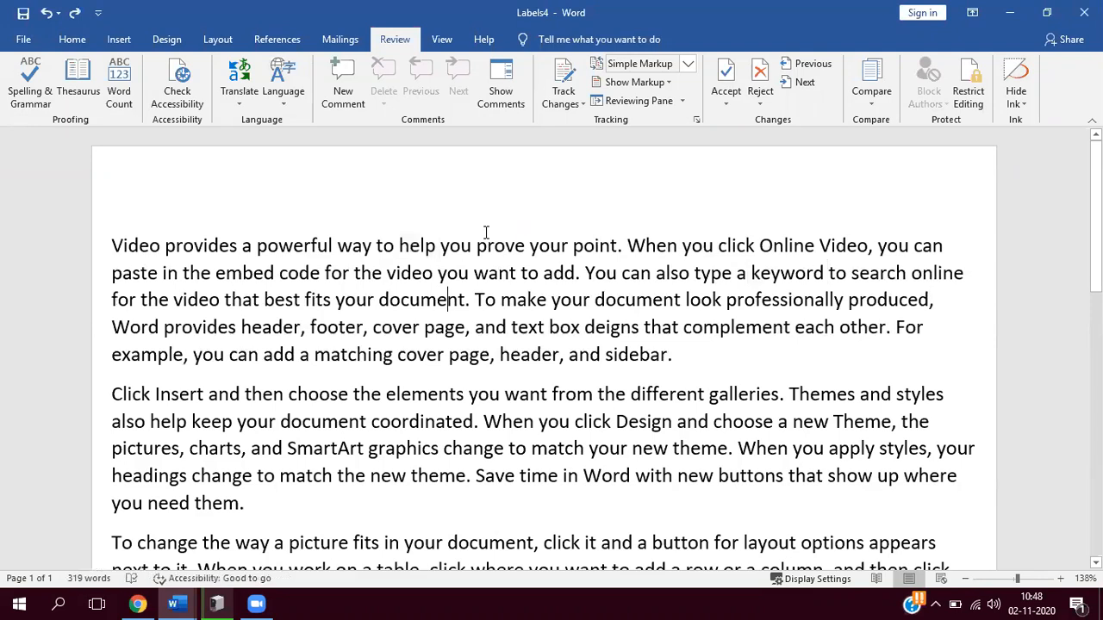
# - Turn on Track Changes and delete the word "prove" from the first sentence
pyautogui.click(572, 93)
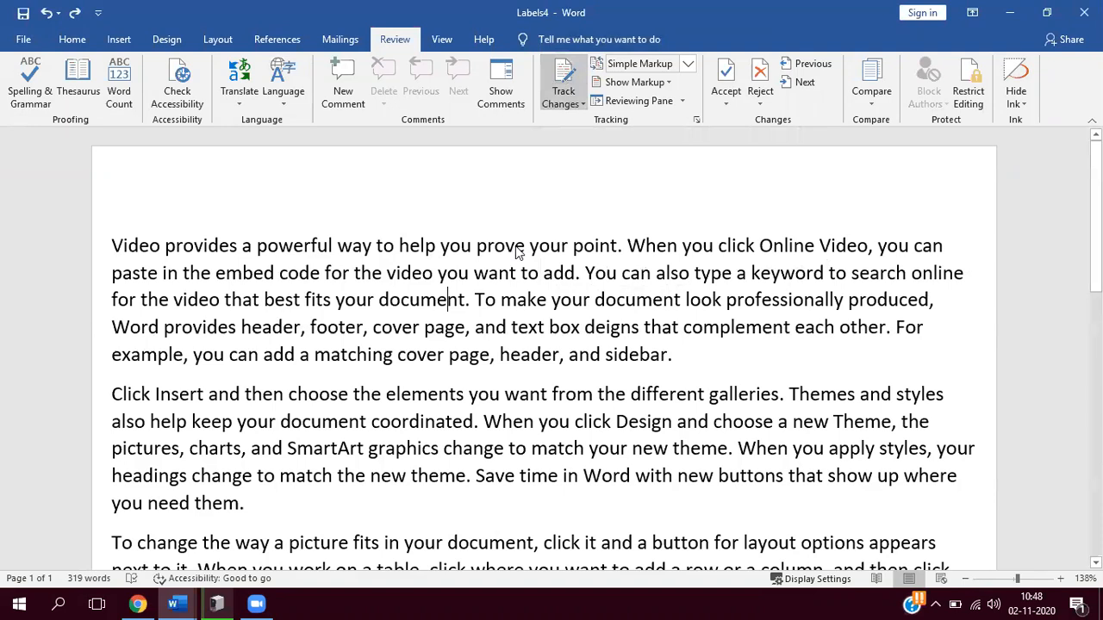
pyautogui.moveTo(528, 251); pyautogui.dragTo(481, 255)
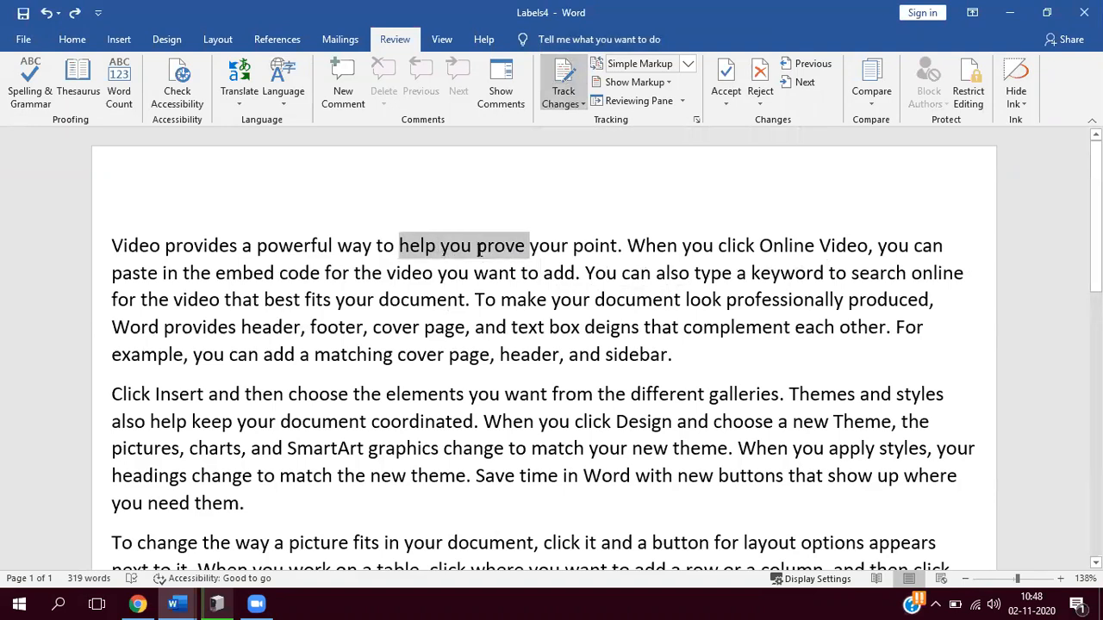
pyautogui.doubleClick(480, 248)
pyautogui.press('Delete')
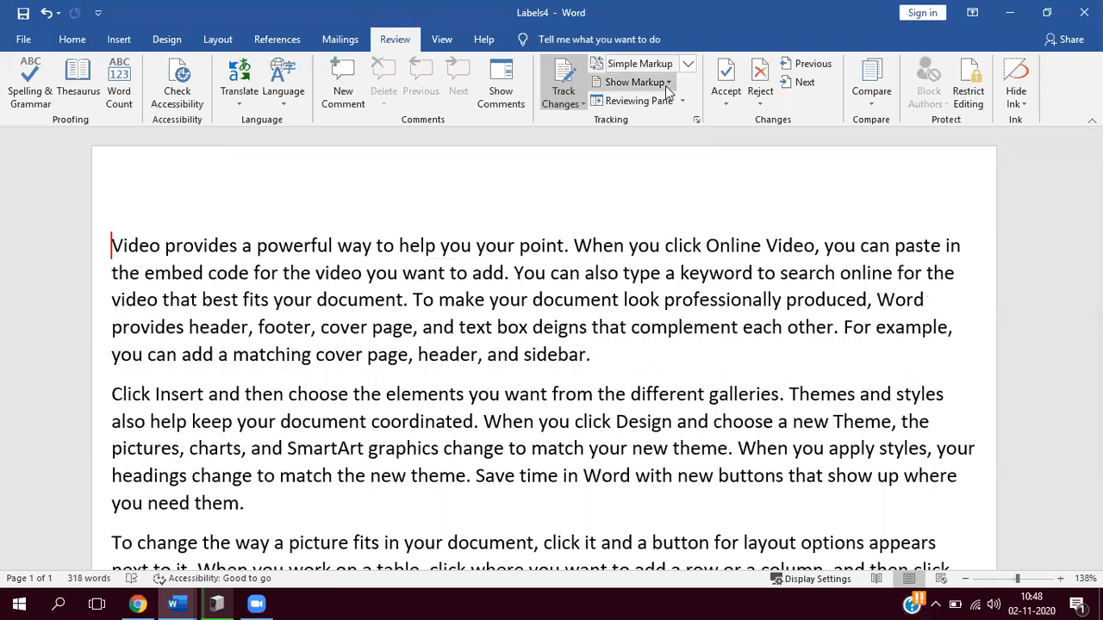
# - Set the revision display to All Markup
pyautogui.click(671, 82)
pyautogui.click(690, 65)
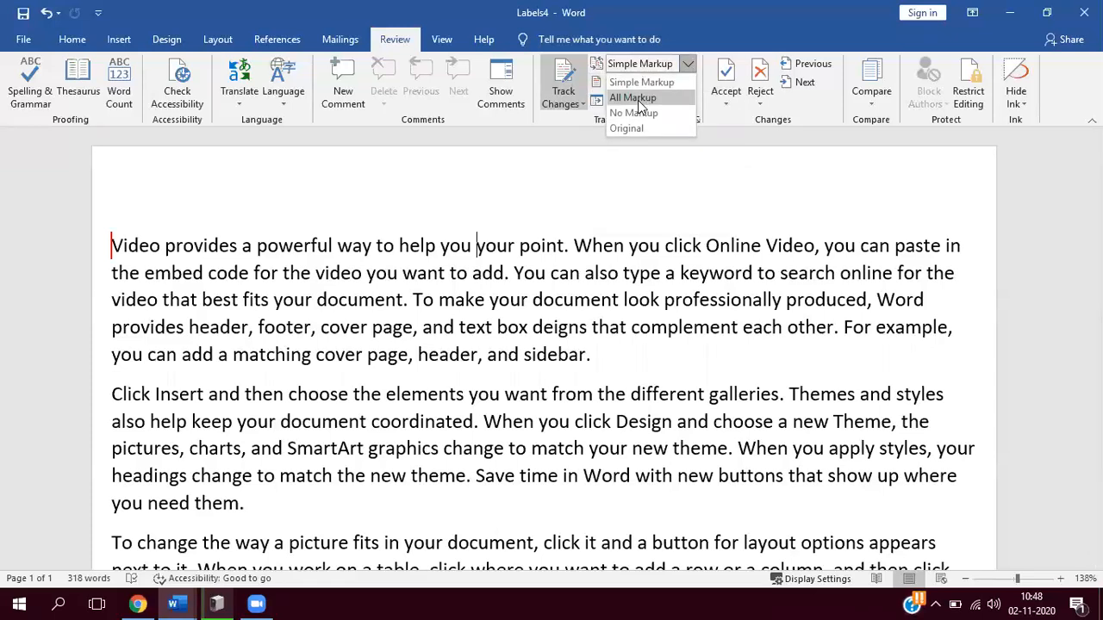
pyautogui.click(639, 100)
pyautogui.click(516, 249)
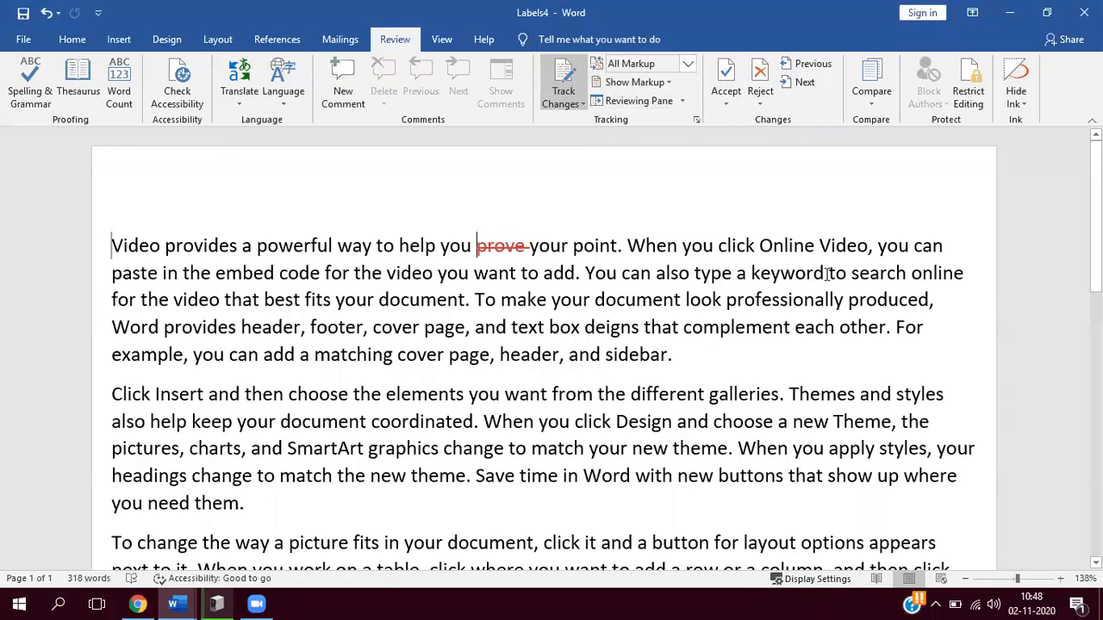
# - Delete the words "keyword" and "deigns" from the first paragraph as tracked changes
pyautogui.moveTo(825, 274); pyautogui.dragTo(755, 277)
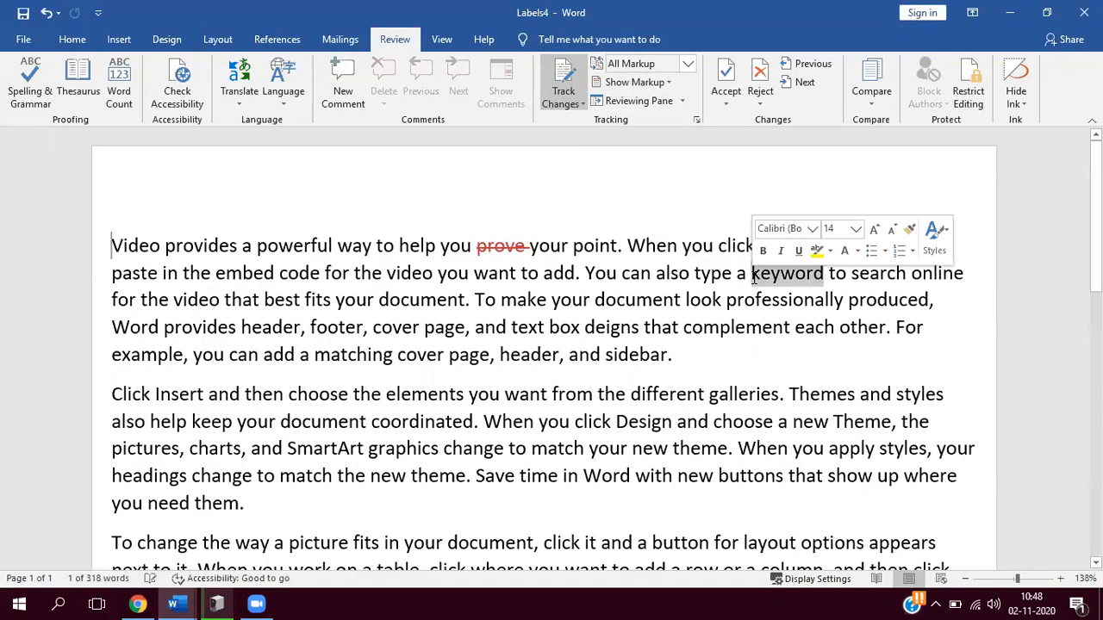
pyautogui.press('Delete')
pyautogui.moveTo(640, 327); pyautogui.dragTo(586, 326)
pyautogui.press('Delete')
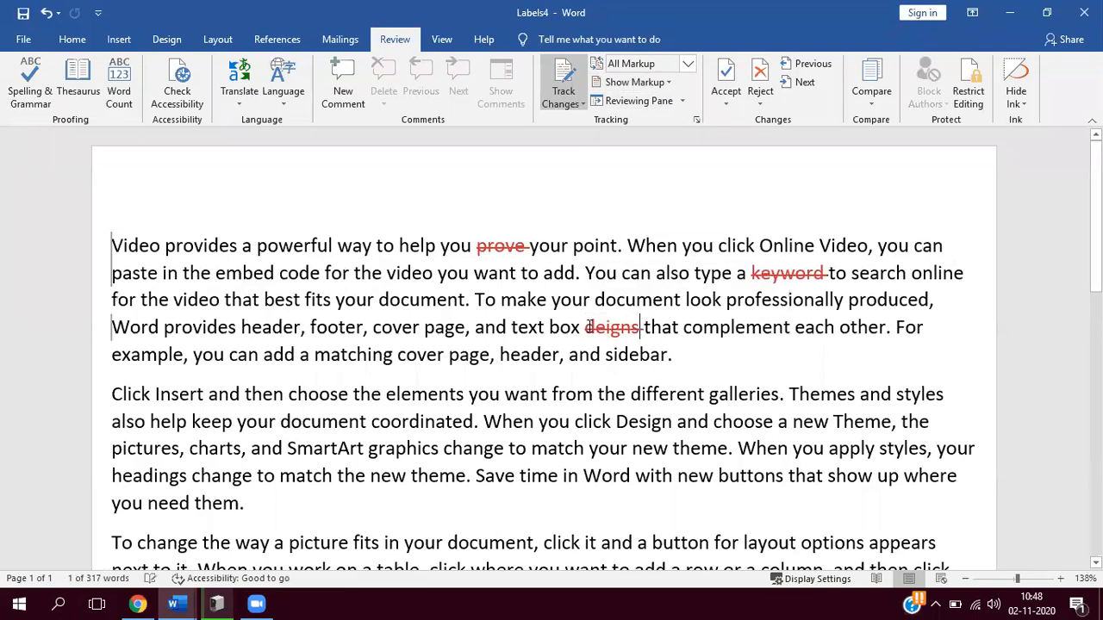
# - In the second paragraph, insert "THAT" after "elements" and delete the word "Design" as tracked changes
pyautogui.click(468, 394)
pyautogui.write('TH')
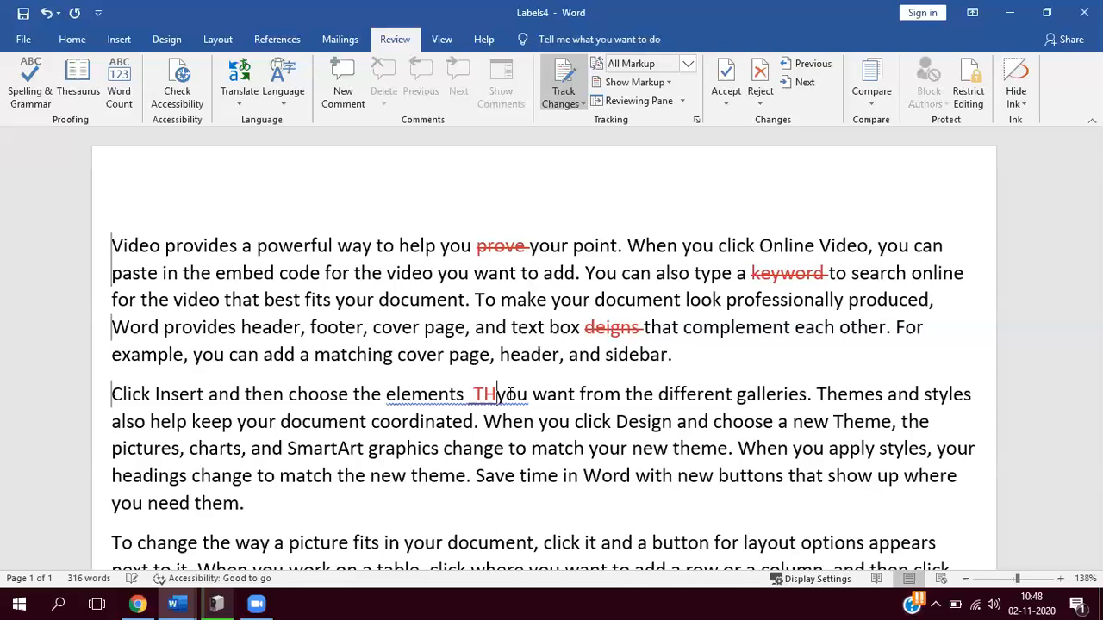
pyautogui.write('AT')
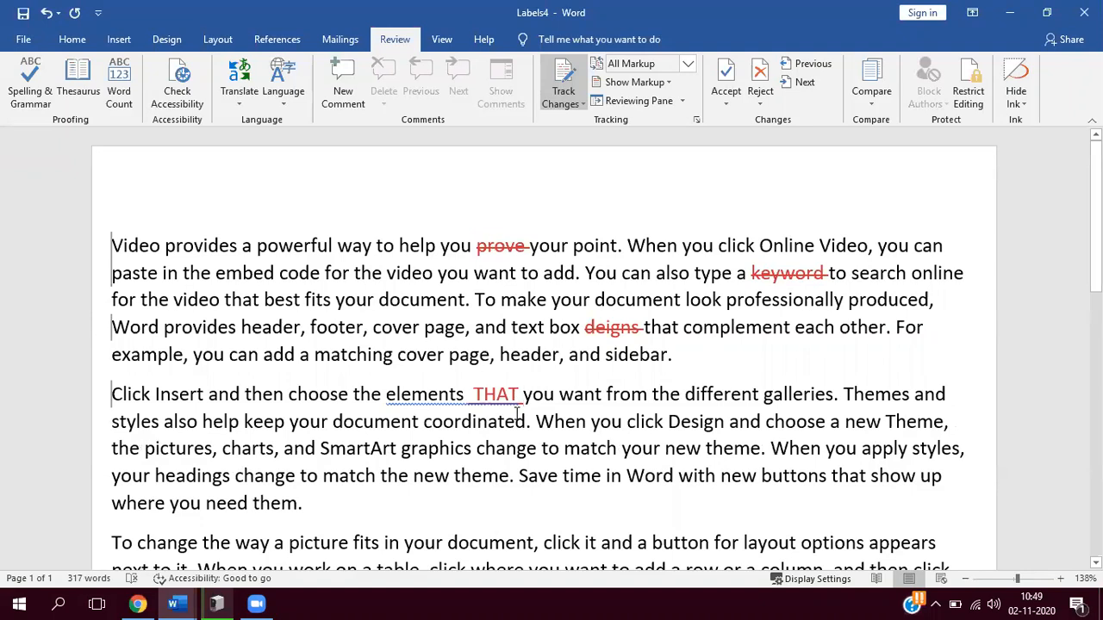
pyautogui.moveTo(726, 421); pyautogui.dragTo(668, 421)
pyautogui.press('Delete')
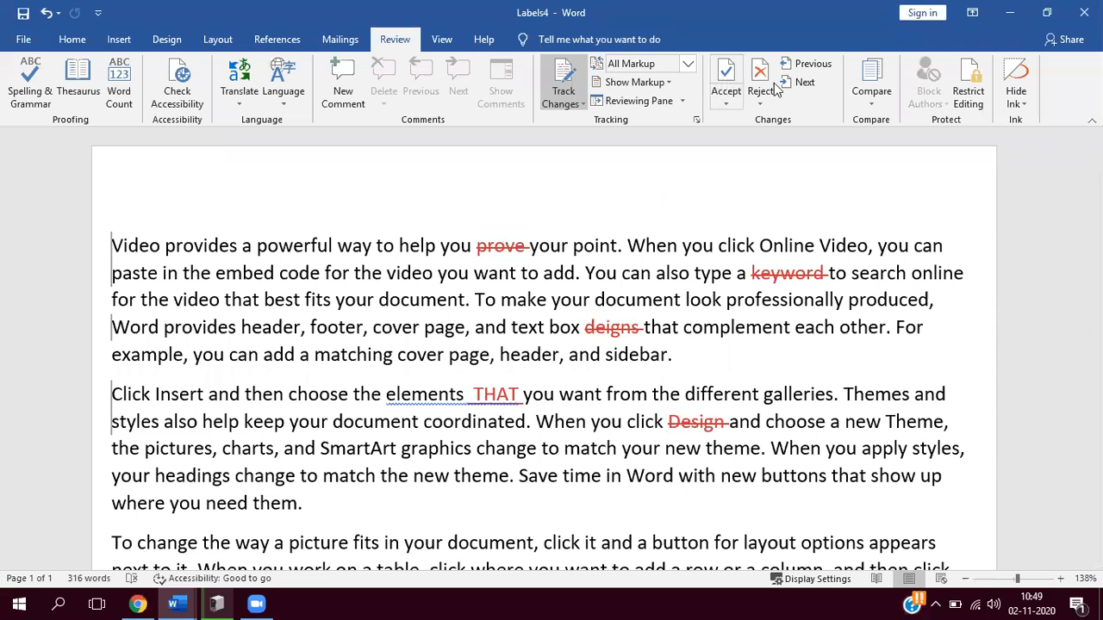
# - Show the list of revisions in the vertical Reviewing Pane and switch it to the horizontal layout
pyautogui.click(685, 103)
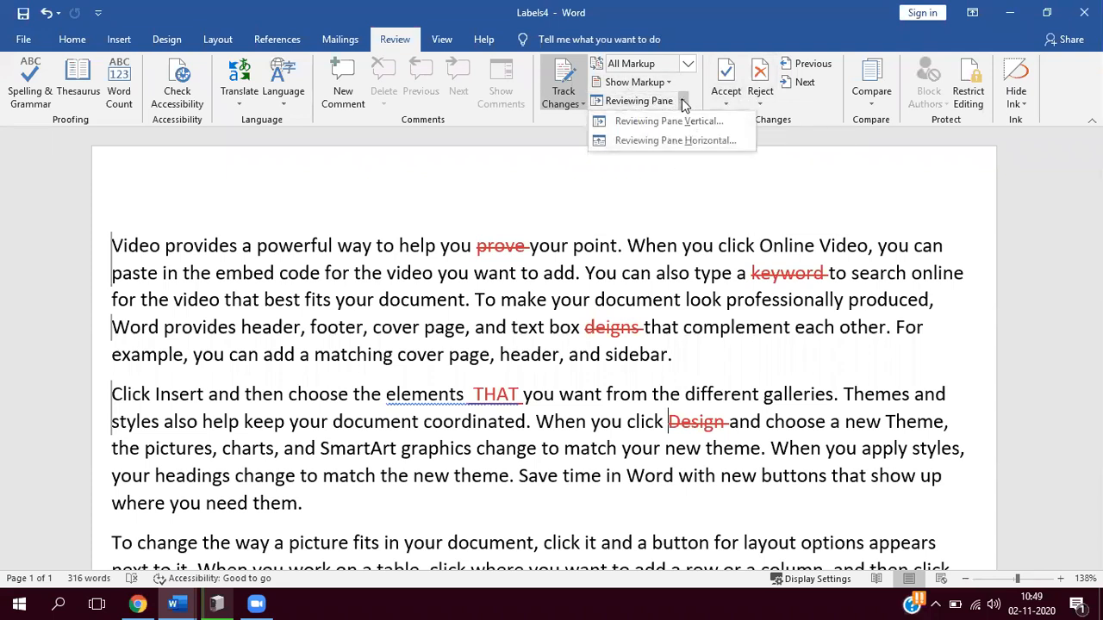
pyautogui.click(669, 120)
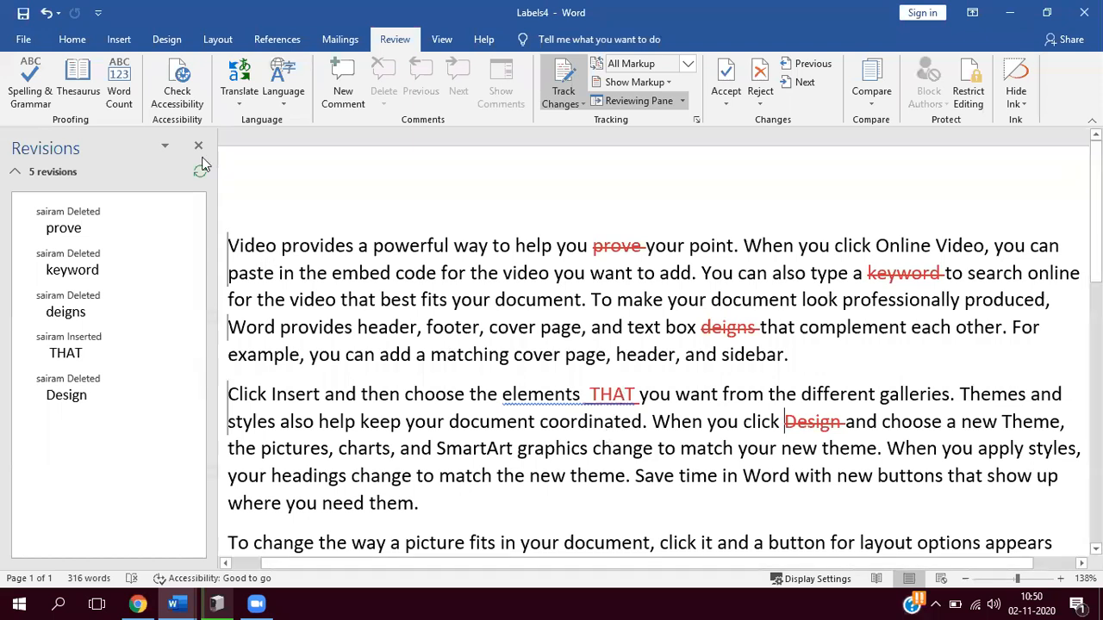
pyautogui.click(674, 101)
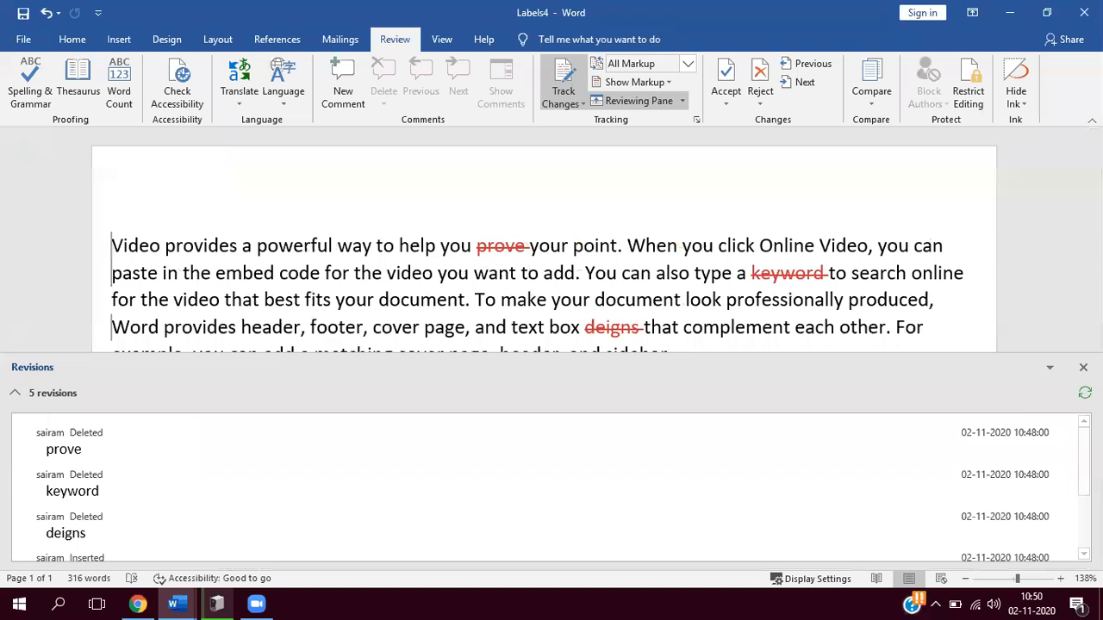
pyautogui.moveTo(1084, 462)
pyautogui.mouseDown()
pyautogui.moveTo(1084, 500)
pyautogui.moveTo(1085, 465)
pyautogui.mouseUp()
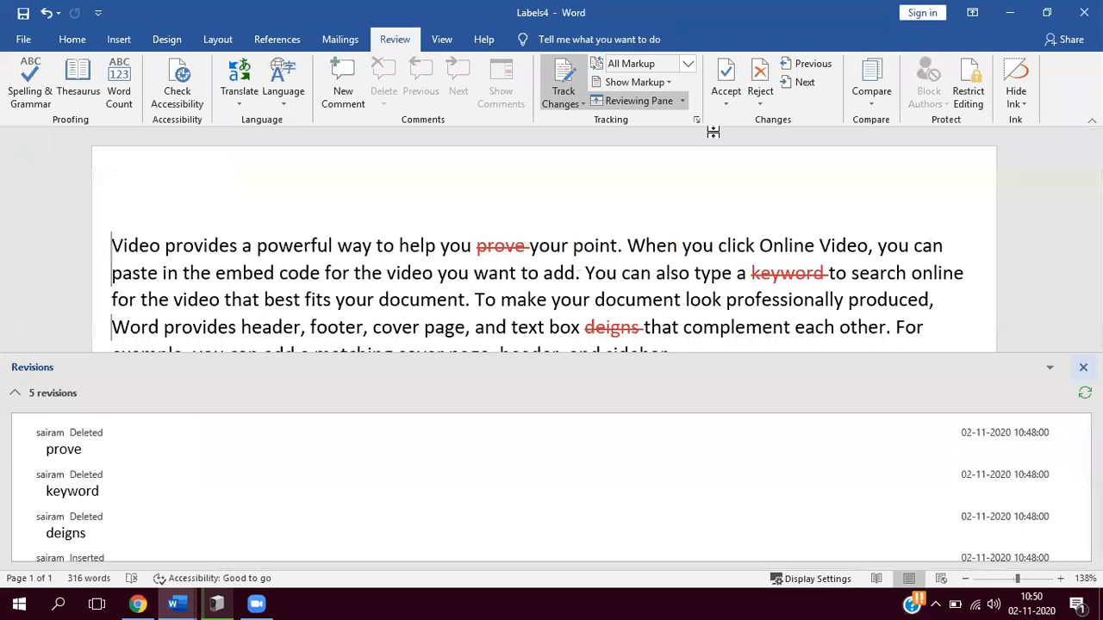
# - Close the horizontal Reviewing Pane listing the document's revisions
pyautogui.click(669, 100)
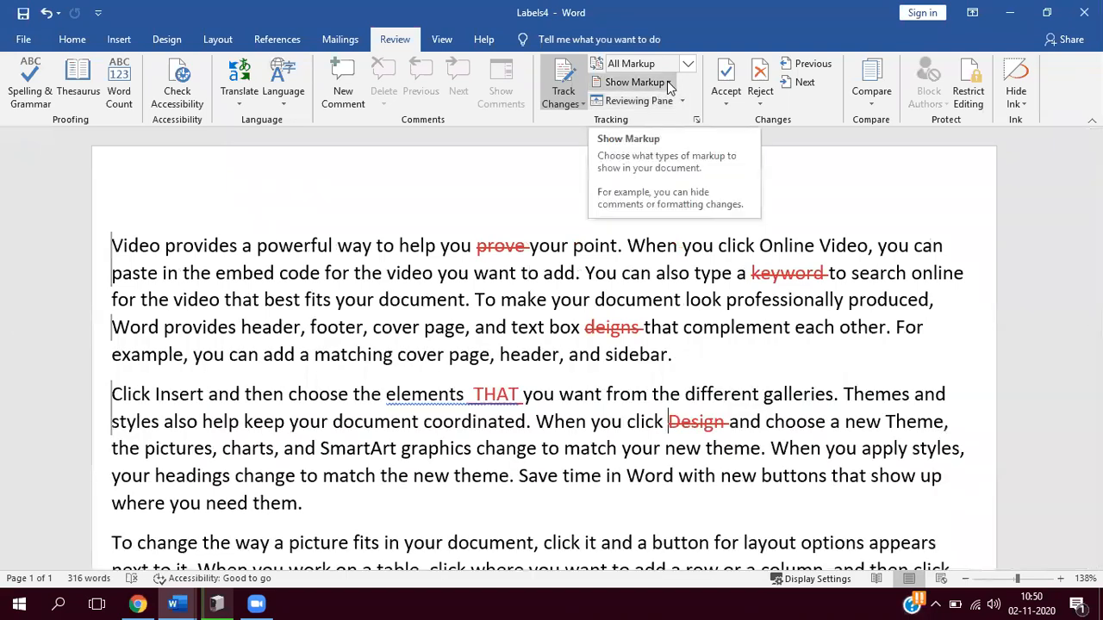
pyautogui.click(668, 64)
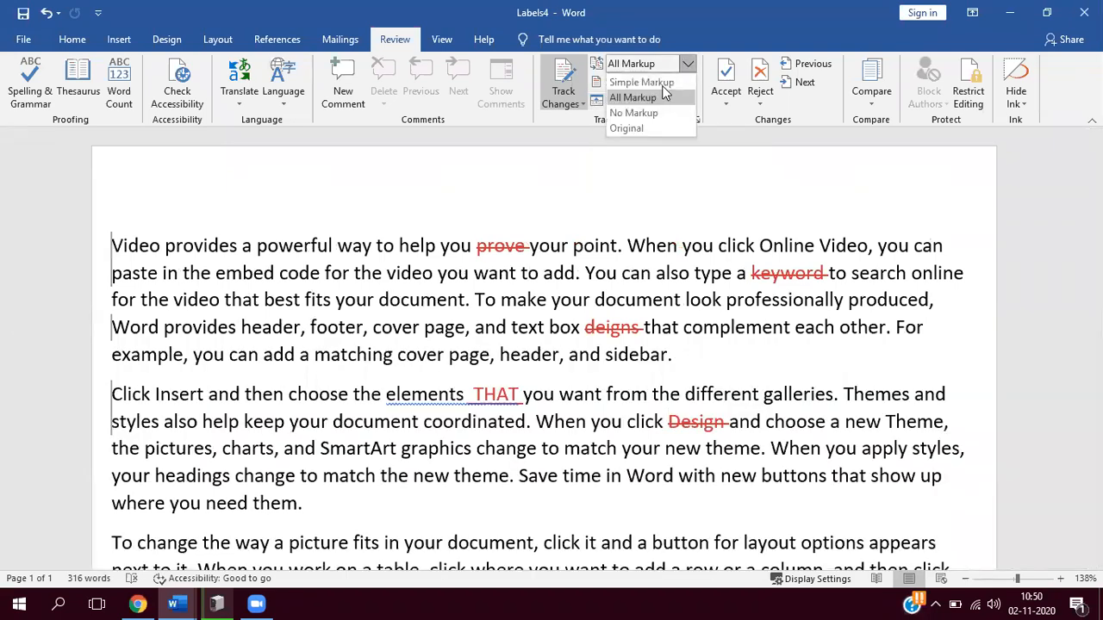
pyautogui.click(496, 214)
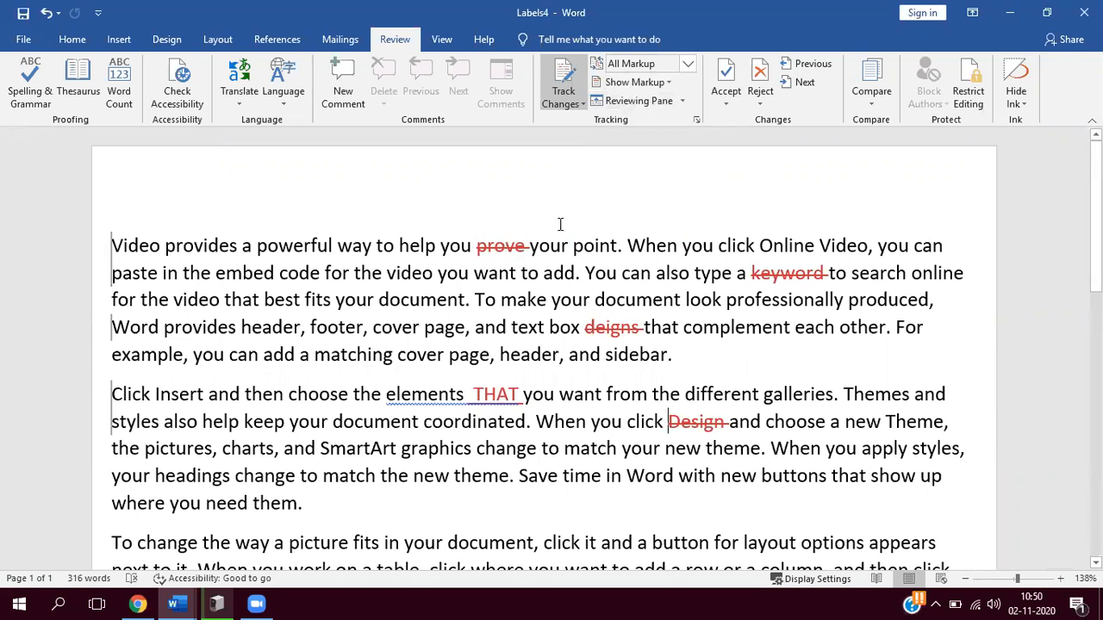
# - Preview the document with No Markup and return the revision display to All Markup
pyautogui.click(689, 66)
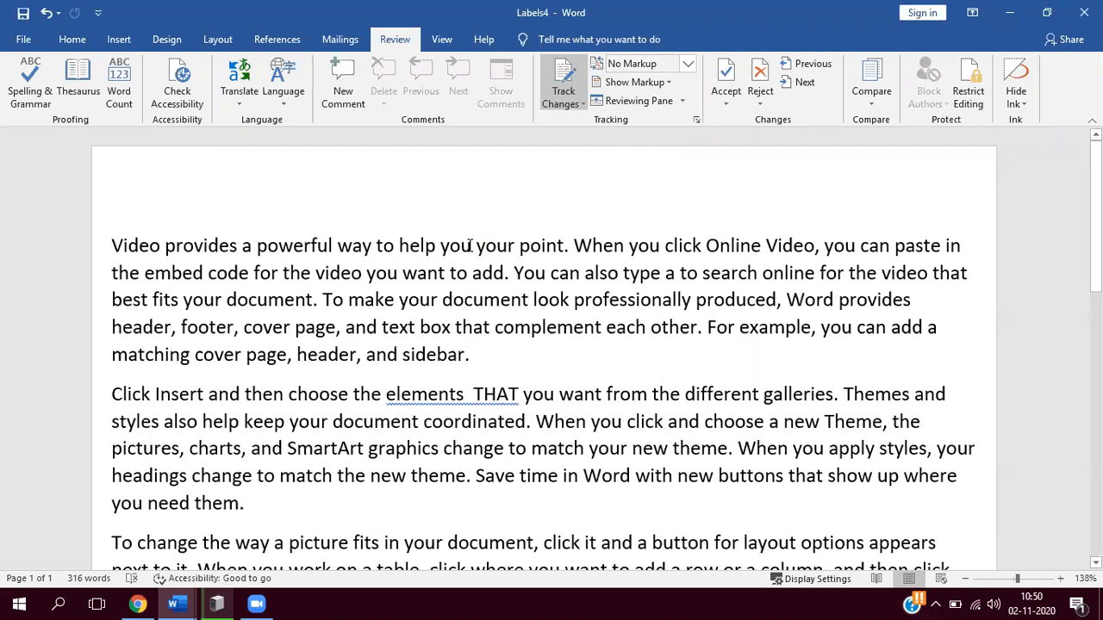
pyautogui.click(668, 63)
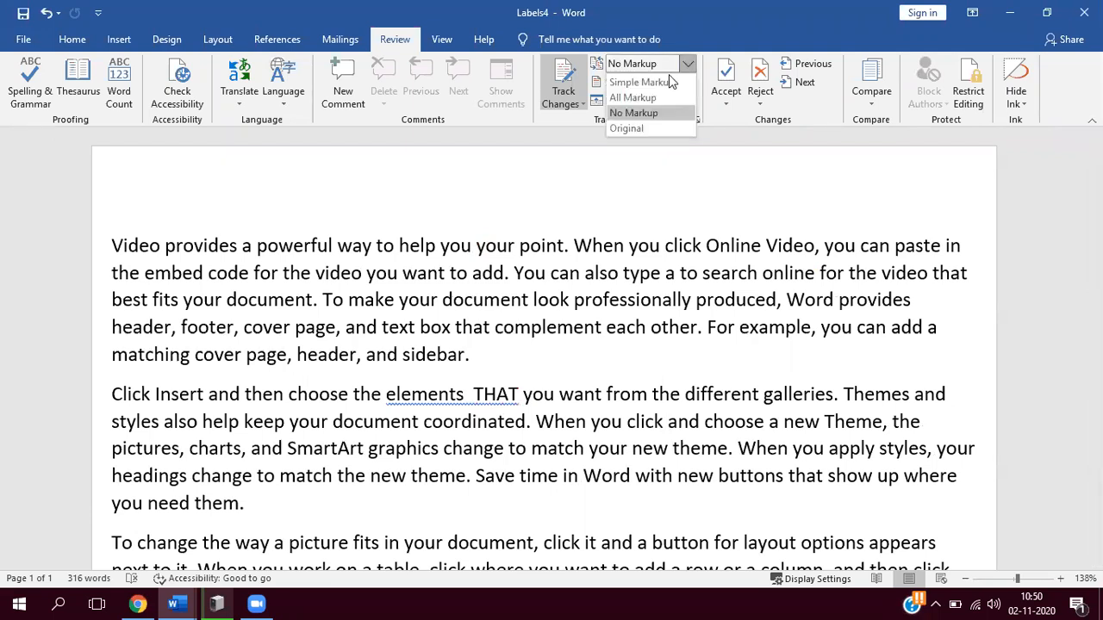
pyautogui.click(631, 98)
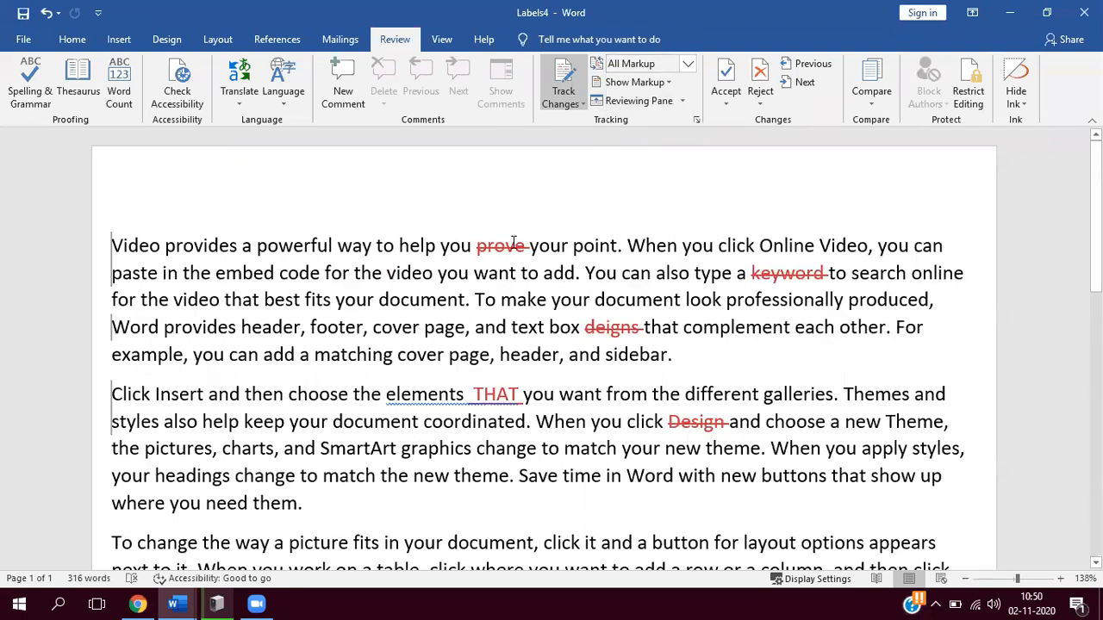
# - Accept the tracked deletions of "prove" and "Design", and reject the deletions of "keyword" and "deigns" and the insertion of "THAT"
pyautogui.moveTo(514, 242)
pyautogui.click(726, 82)
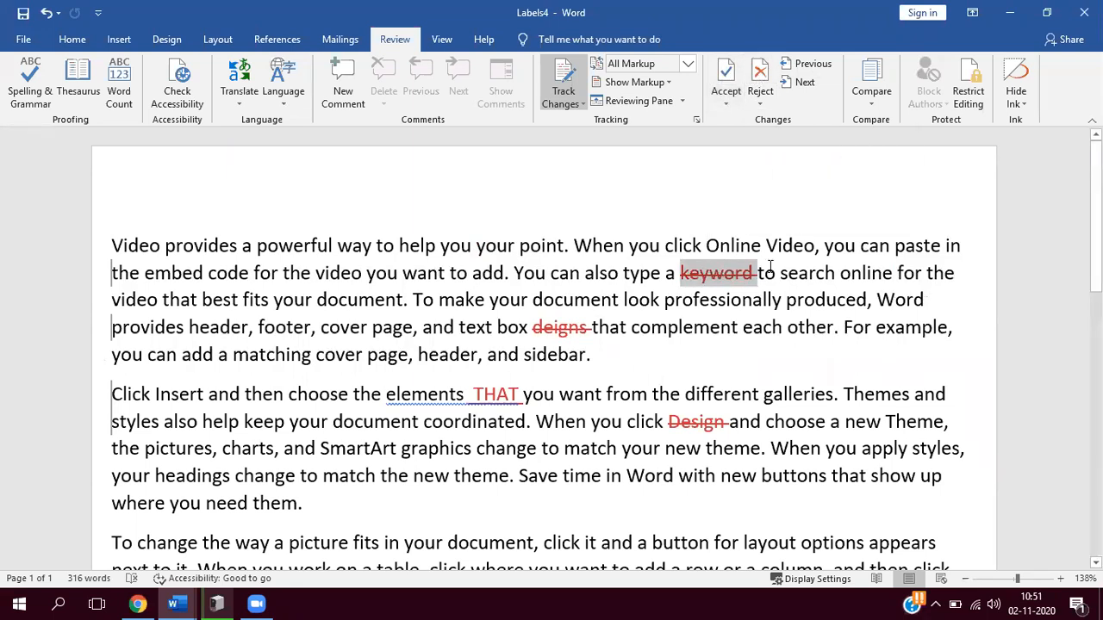
pyautogui.click(761, 76)
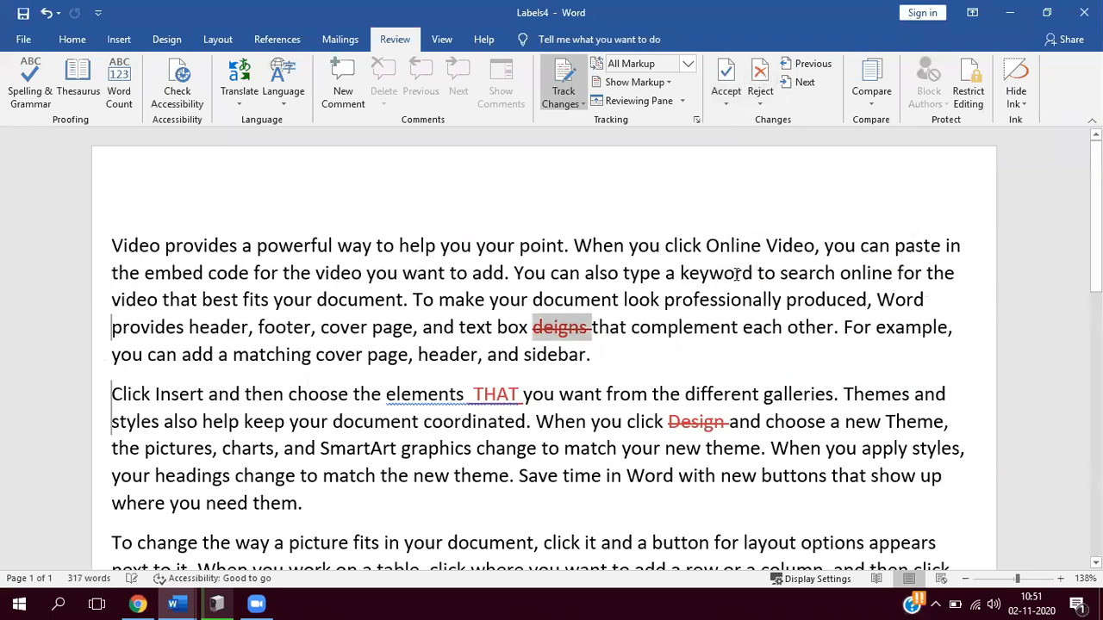
pyautogui.click(762, 77)
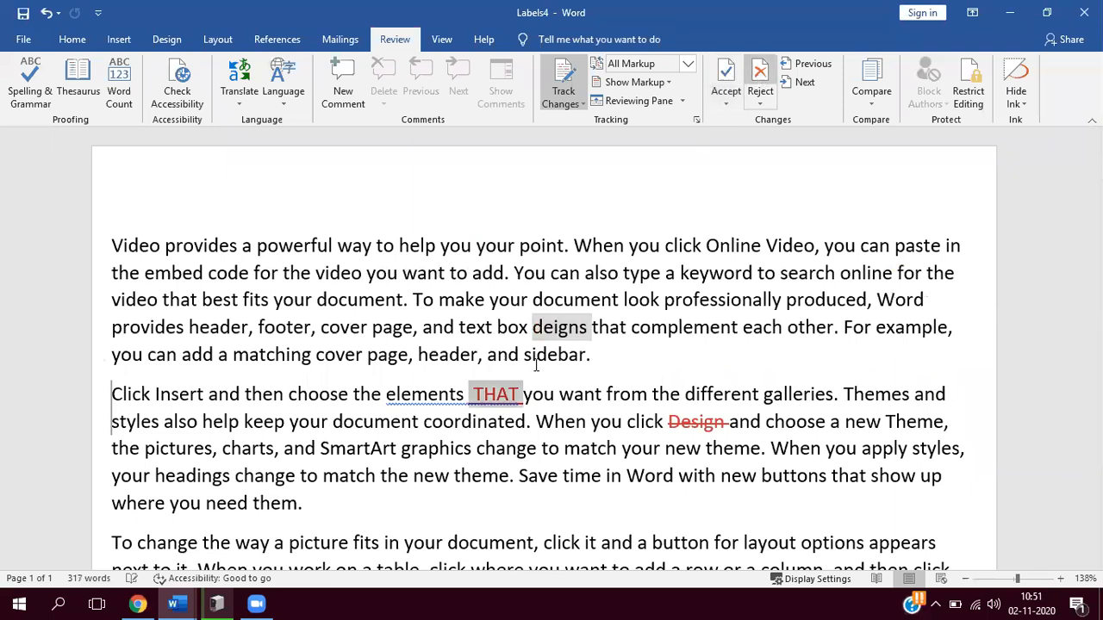
pyautogui.click(761, 76)
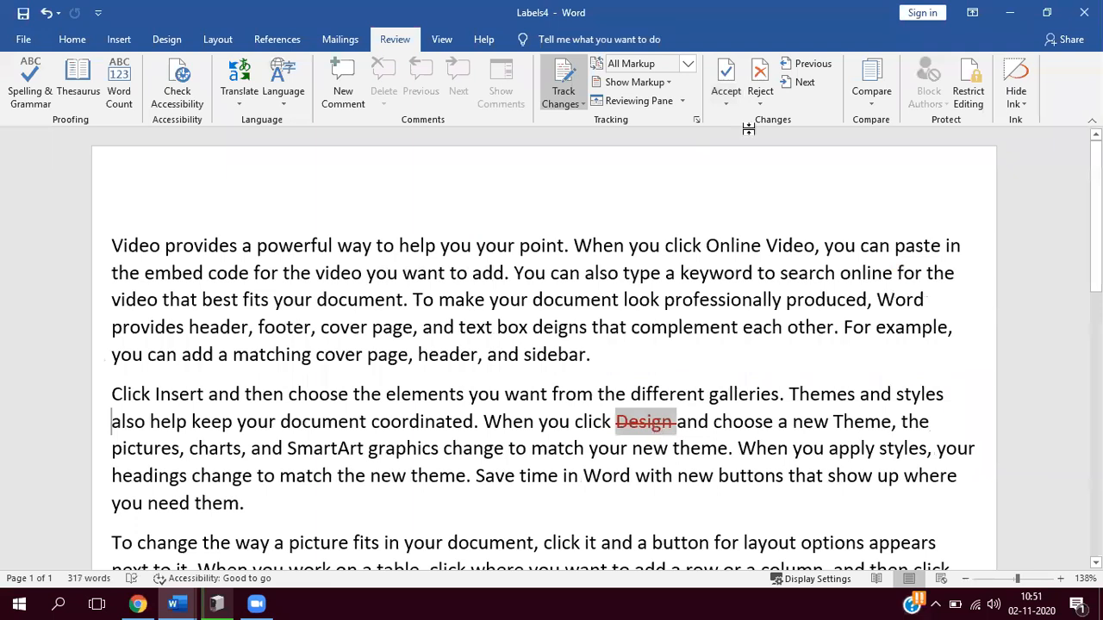
pyautogui.click(726, 78)
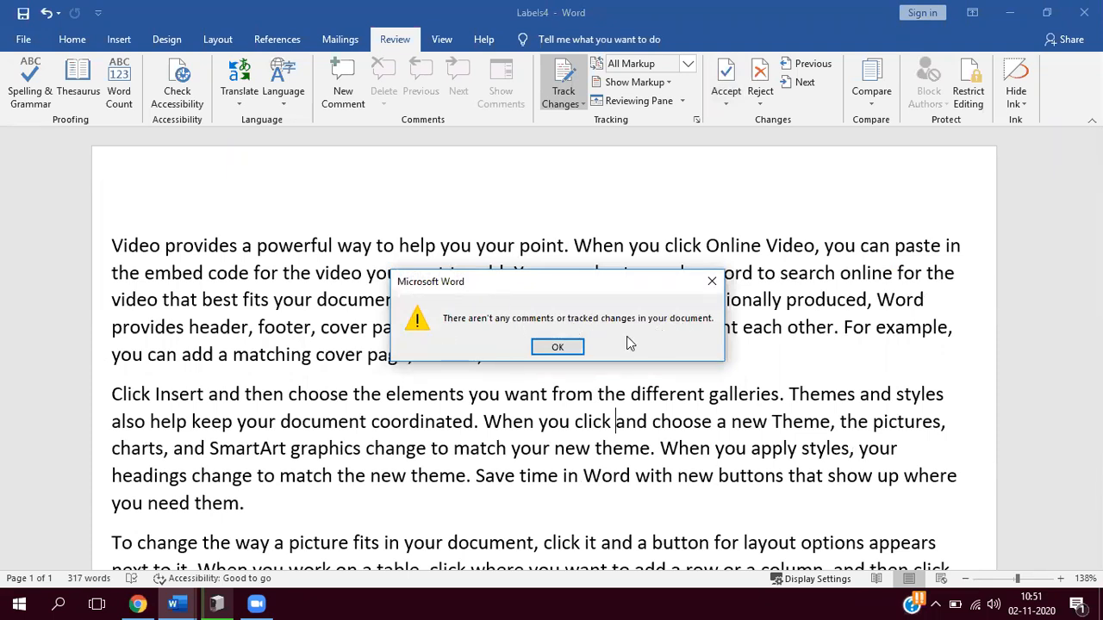
pyautogui.click(560, 349)
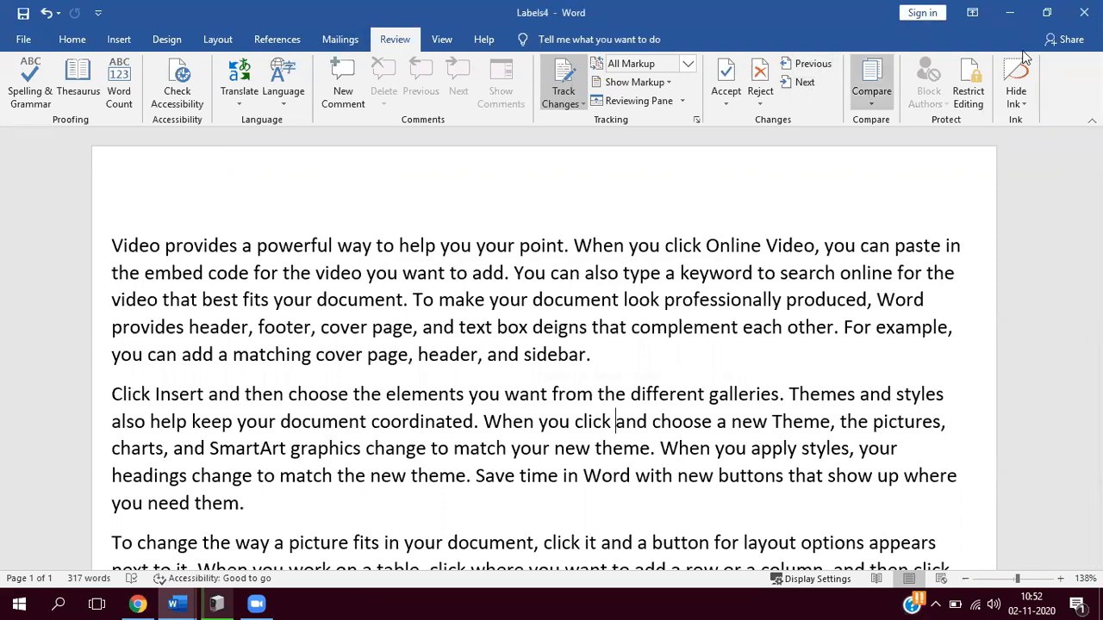
# - Bring up the commands for changing how the document is viewed
pyautogui.click(440, 39)
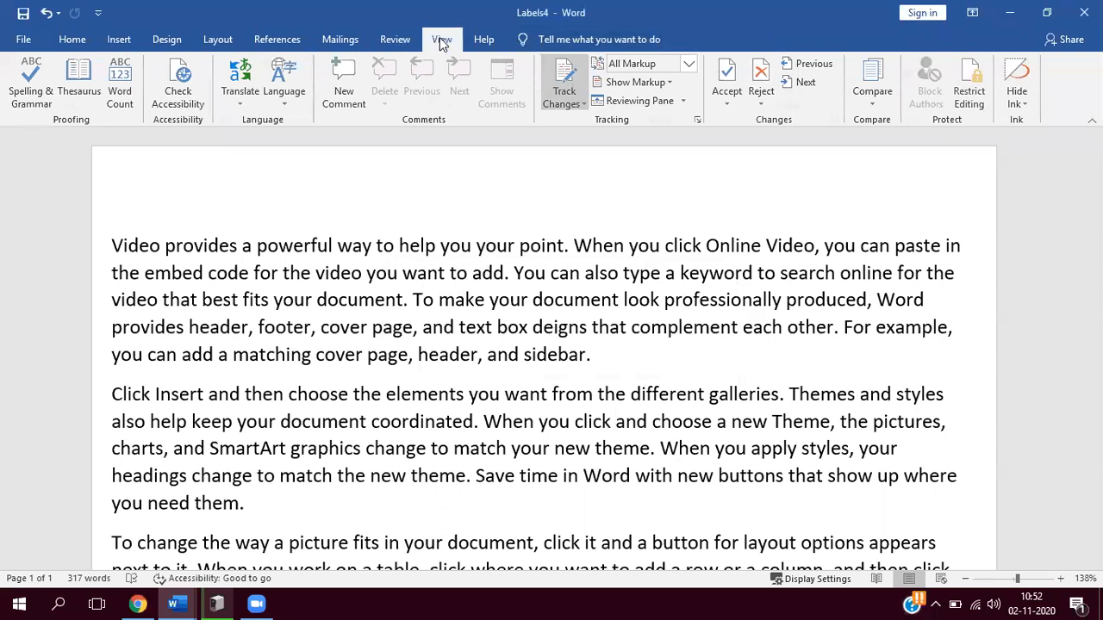